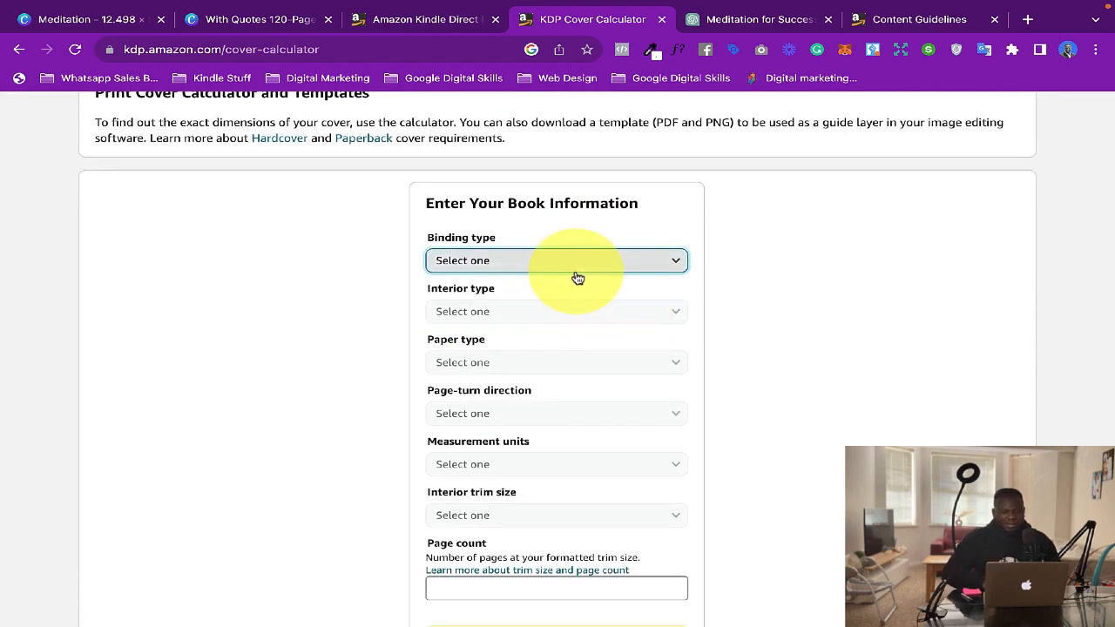
# Set the book's binding type to Paperback and its interior type to Black & white
pyautogui.click(575, 271)
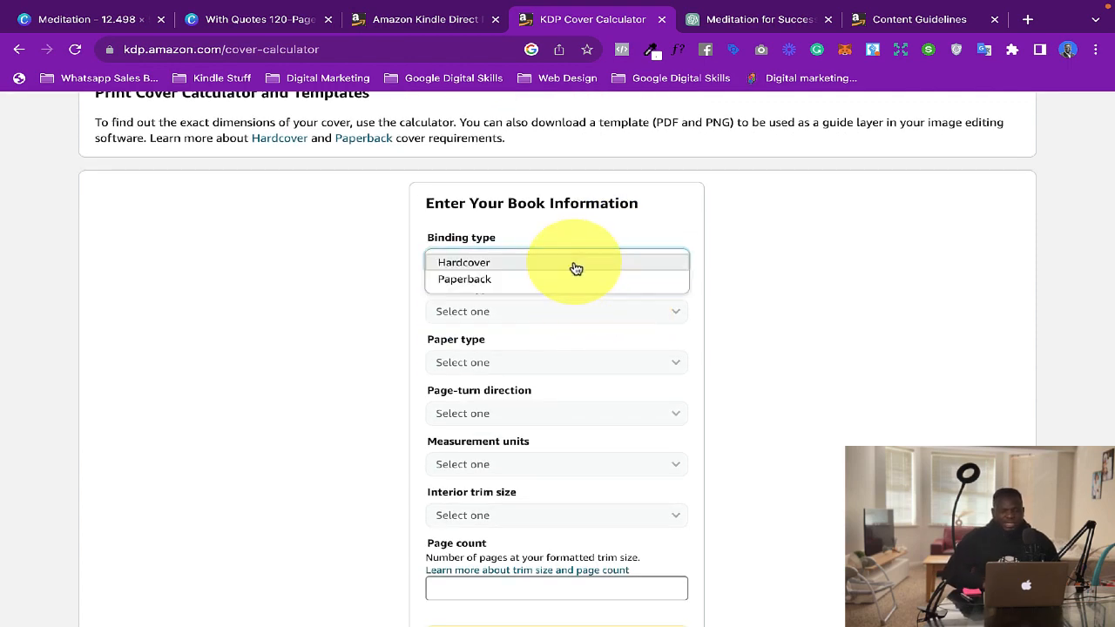
pyautogui.click(528, 279)
pyautogui.scroll(-1, 589, 351)
pyautogui.scroll(-1, 588, 351)
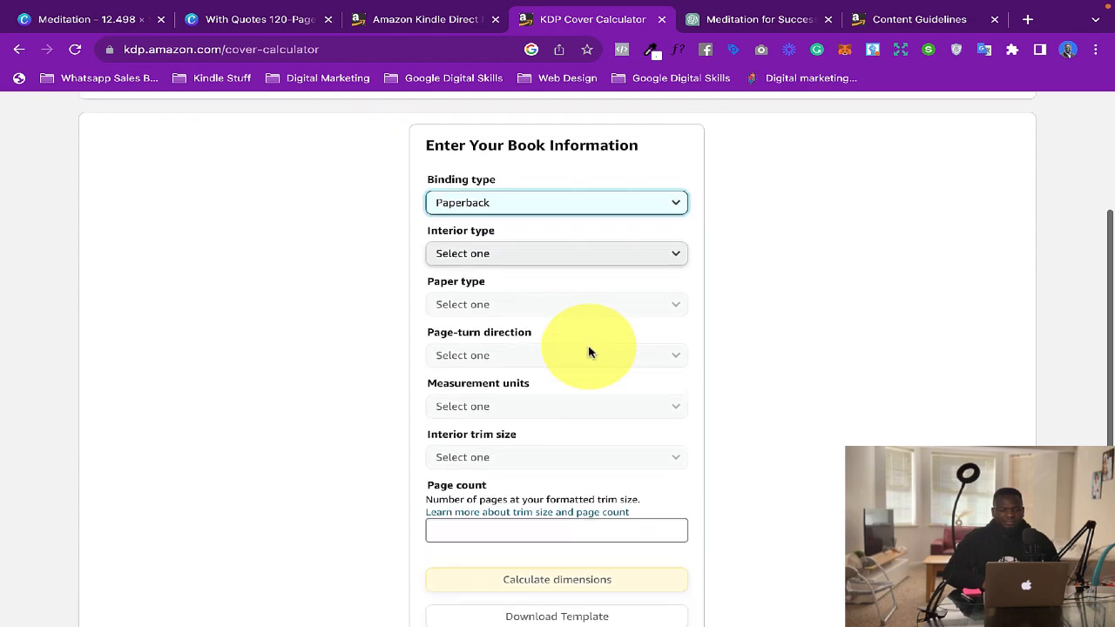
pyautogui.click(581, 243)
pyautogui.click(556, 242)
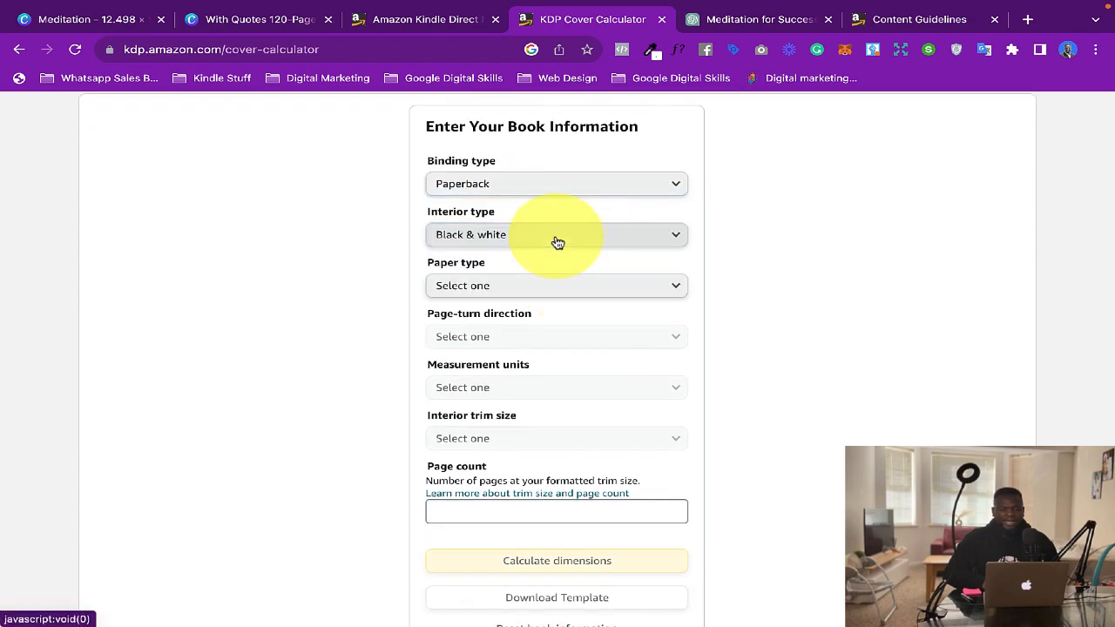
pyautogui.scroll(-2, 659, 323)
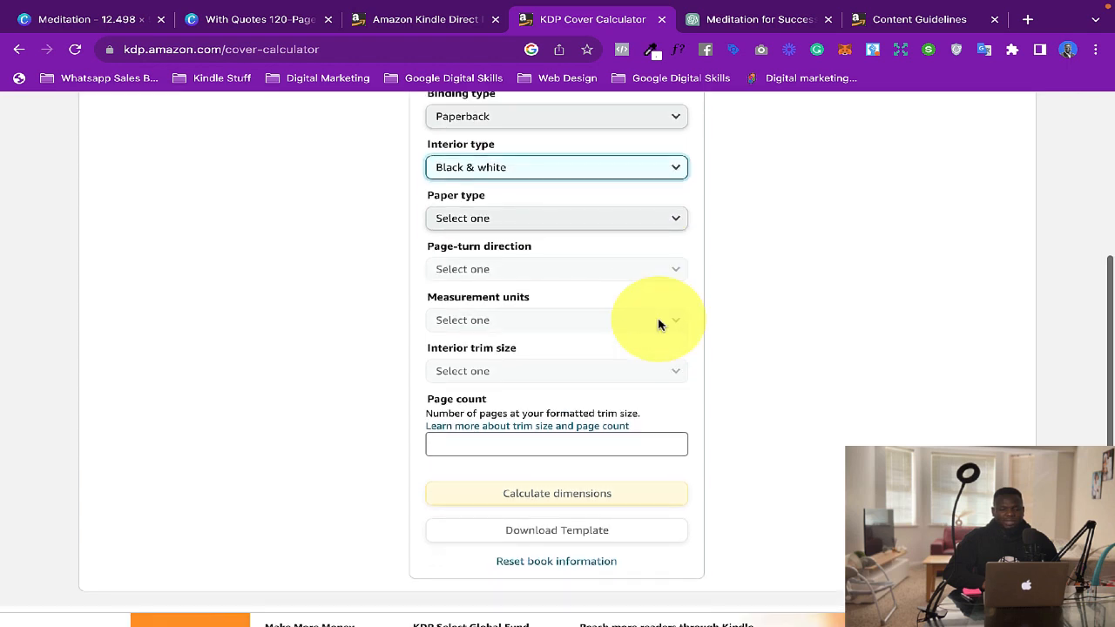
# Choose White paper as the paper type and Left to Right as the page-turn direction
pyautogui.click(513, 222)
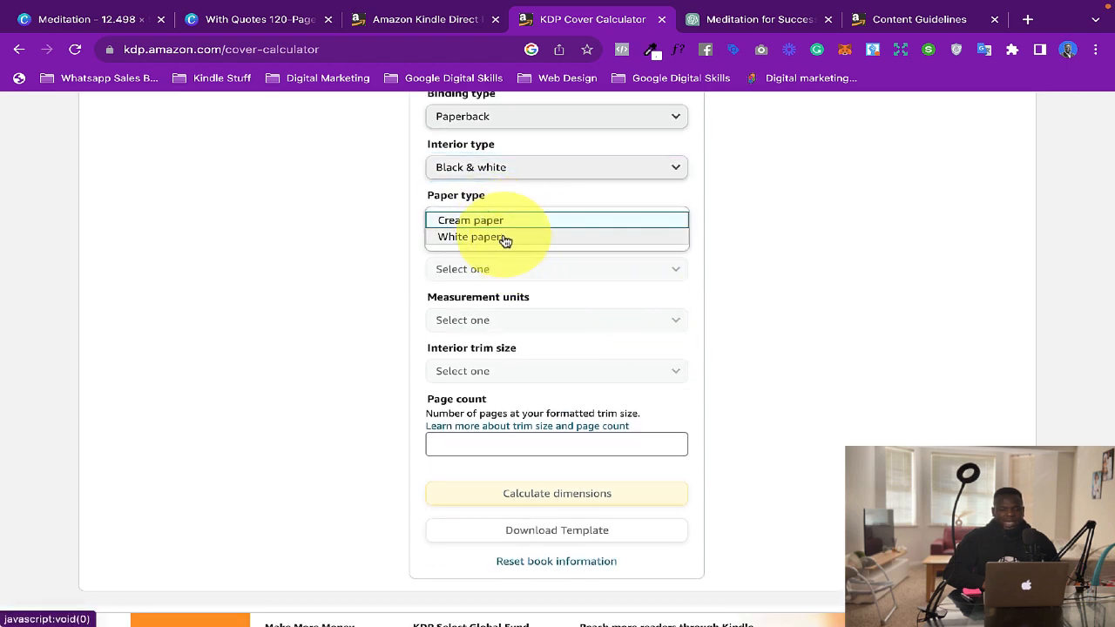
pyautogui.click(504, 237)
pyautogui.scroll(-1, 585, 274)
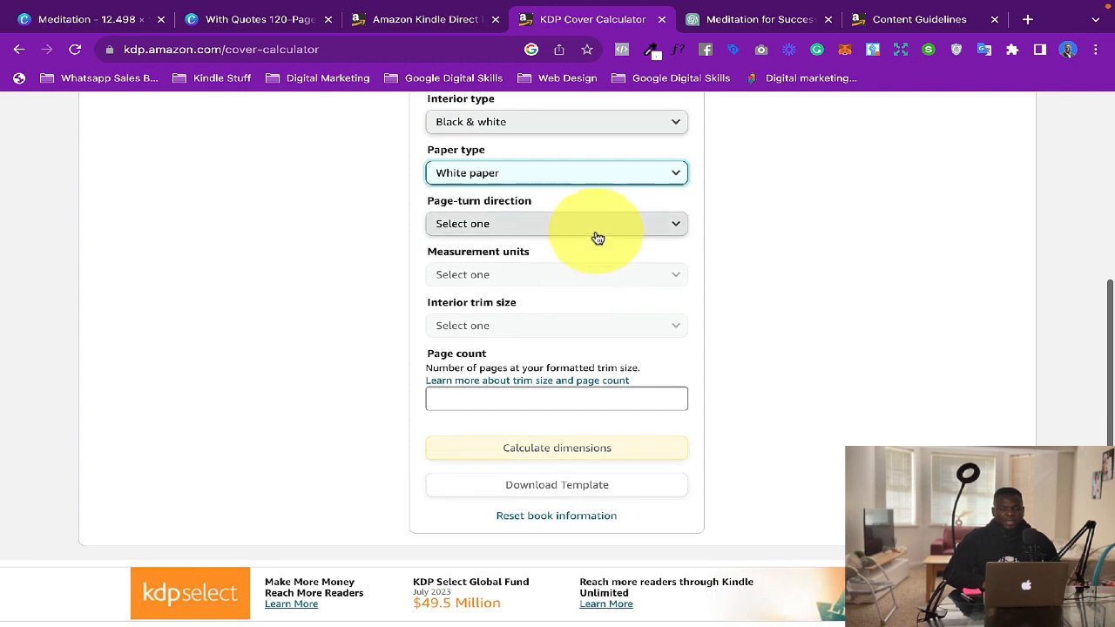
pyautogui.click(597, 228)
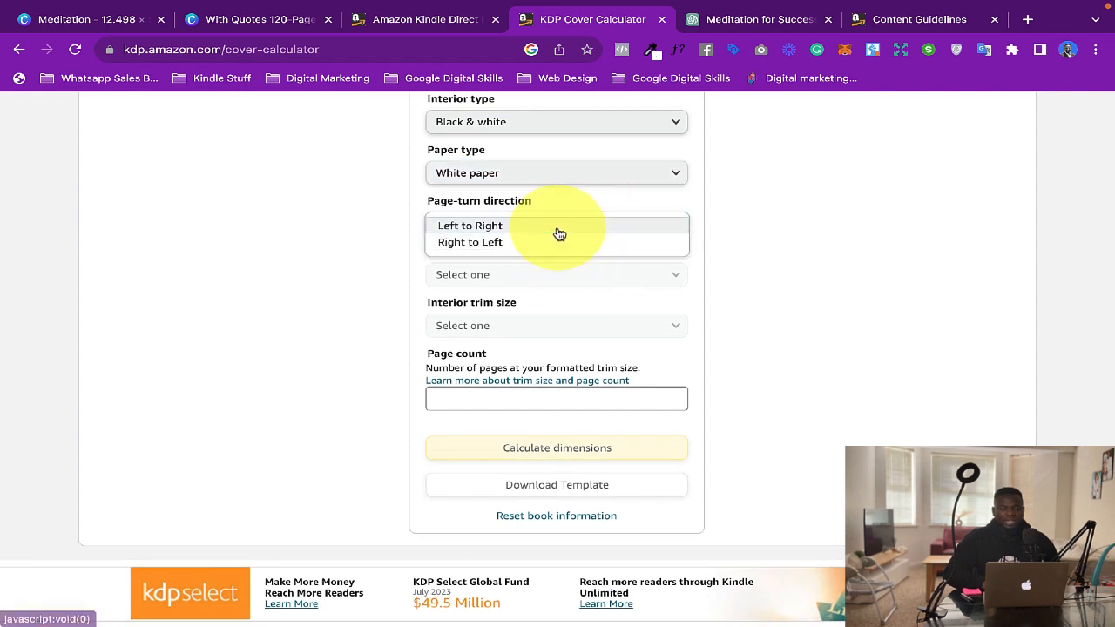
pyautogui.click(557, 228)
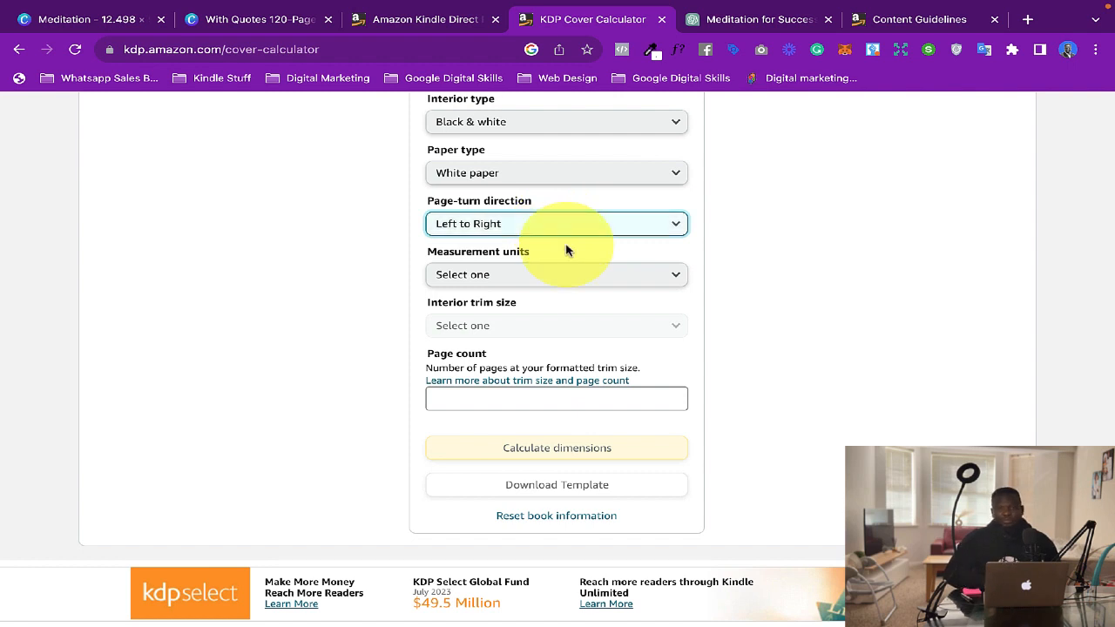
# Set the measurement units to Inches and the interior trim size to 6 x 9 in
pyautogui.scroll(-1, 565, 251)
pyautogui.click(550, 239)
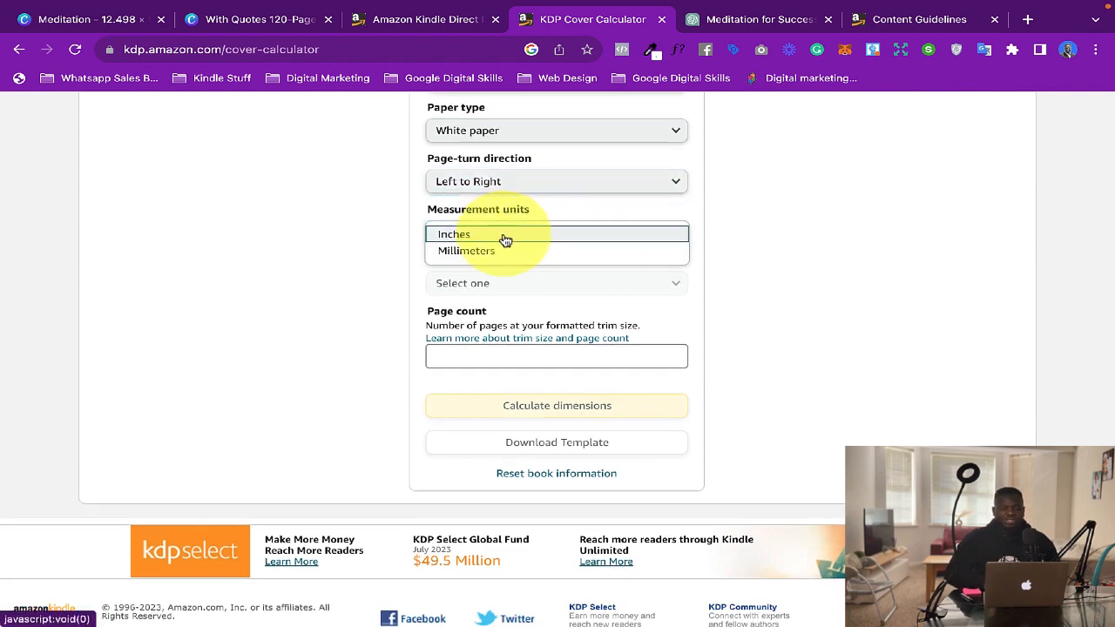
pyautogui.click(501, 236)
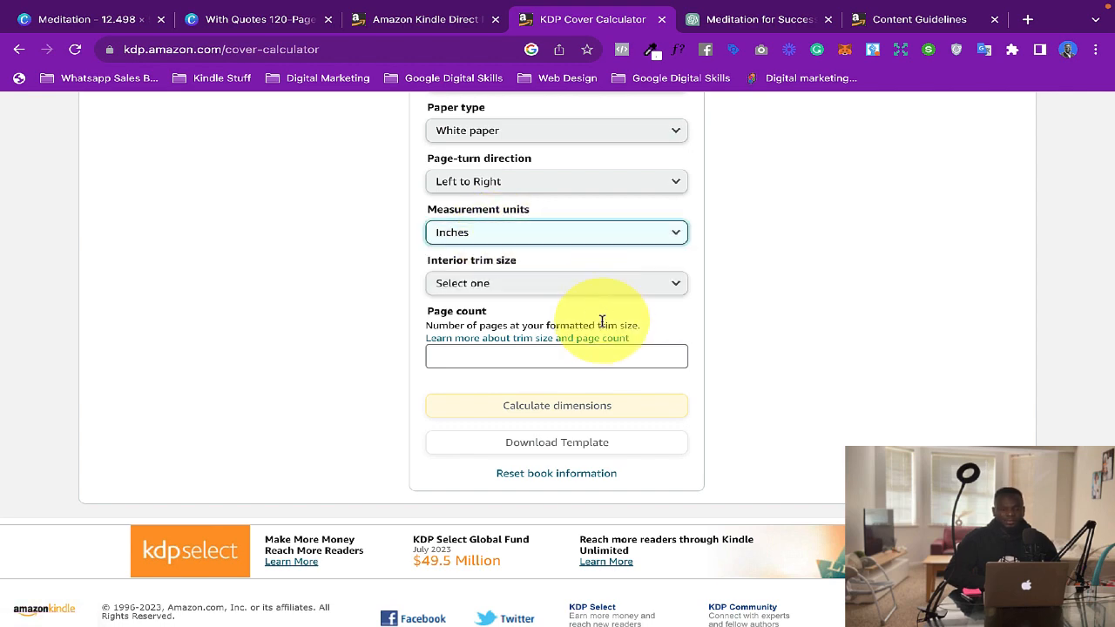
pyautogui.scroll(-2, 602, 323)
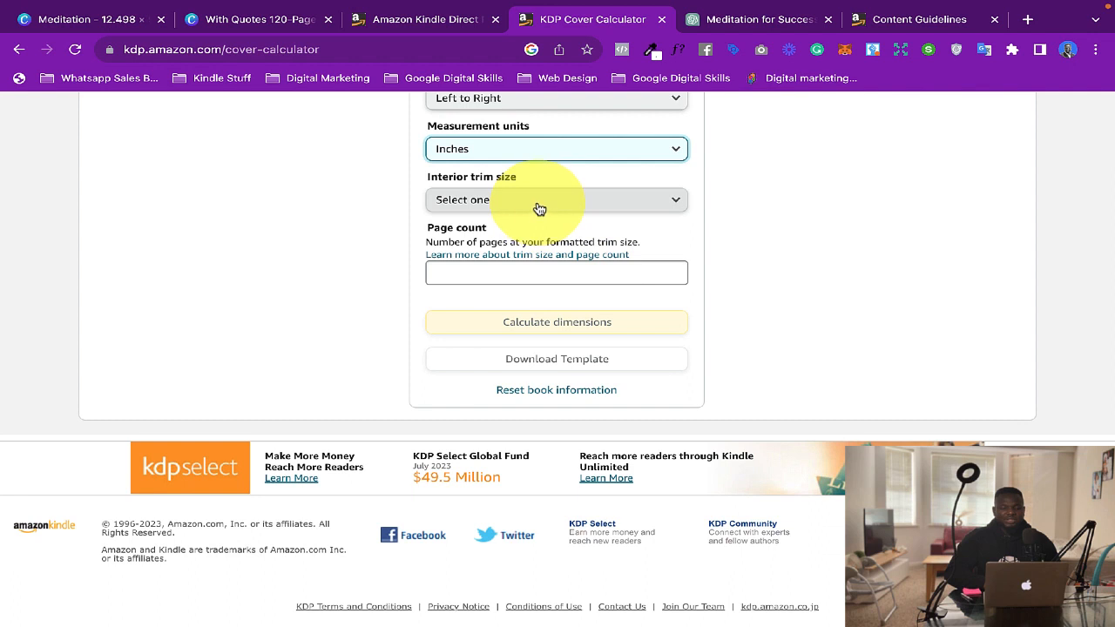
pyautogui.click(538, 209)
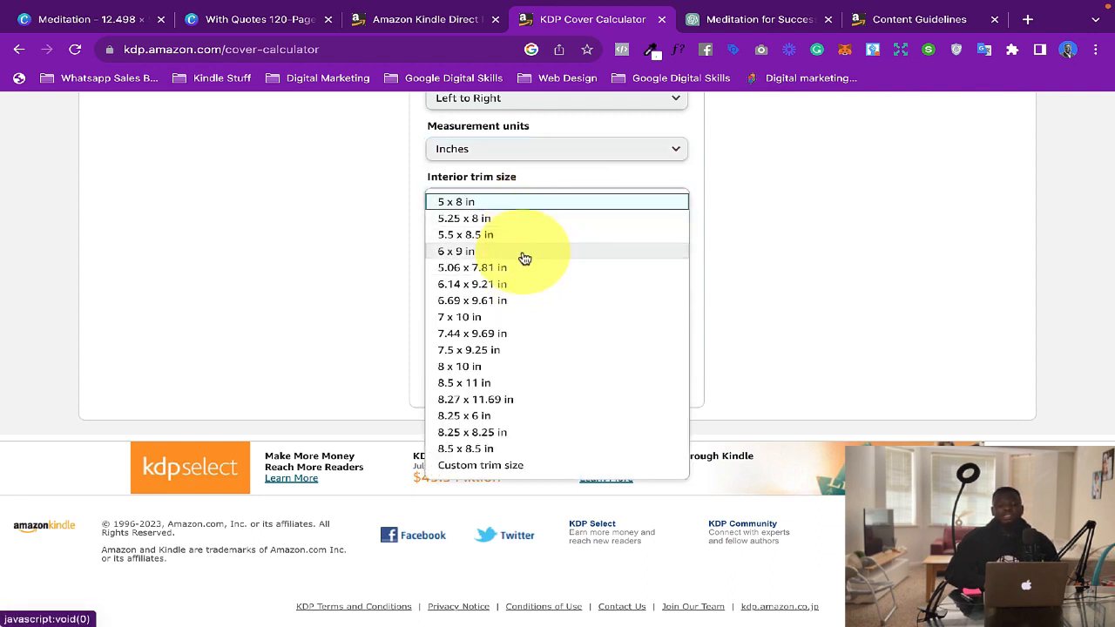
pyautogui.click(524, 252)
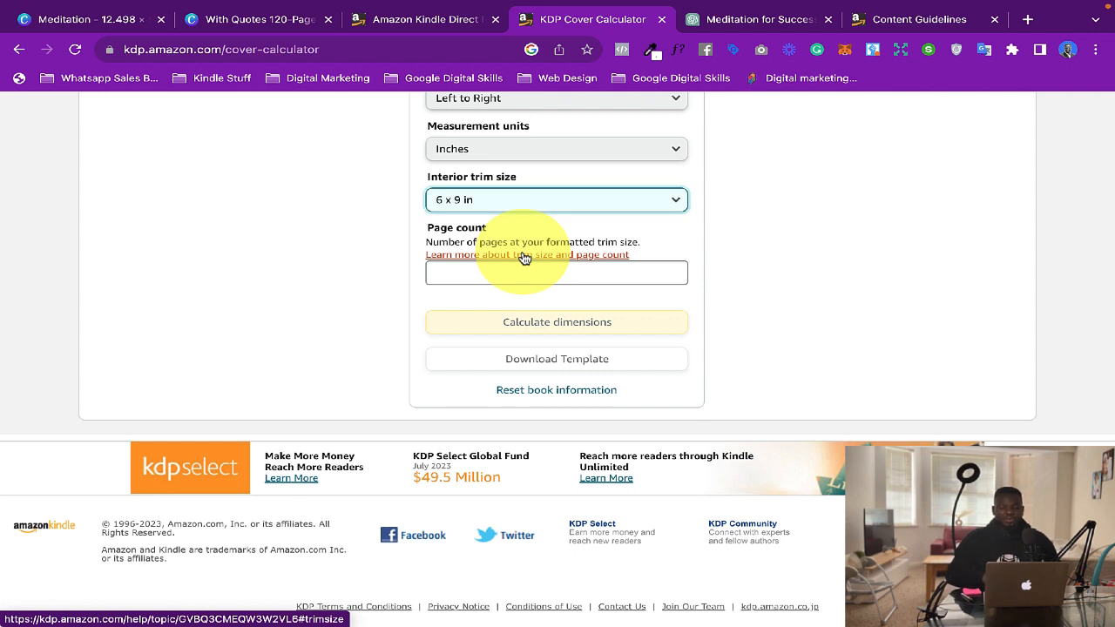
# Enter a page count of 120 and calculate the cover dimensions
pyautogui.click(494, 275)
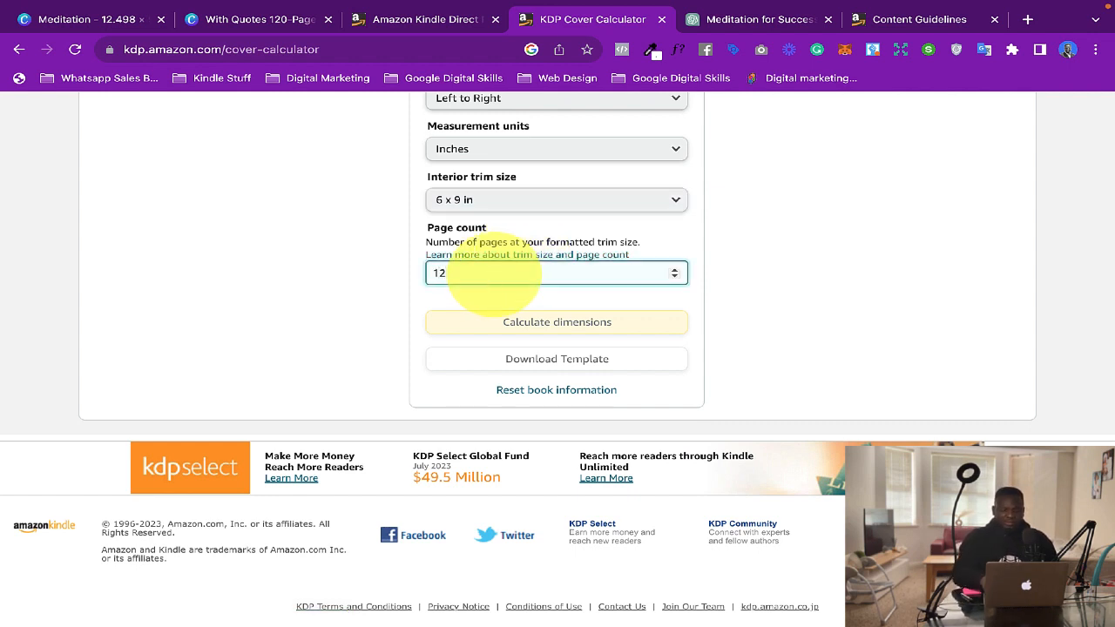
pyautogui.write('120')
pyautogui.click(766, 307)
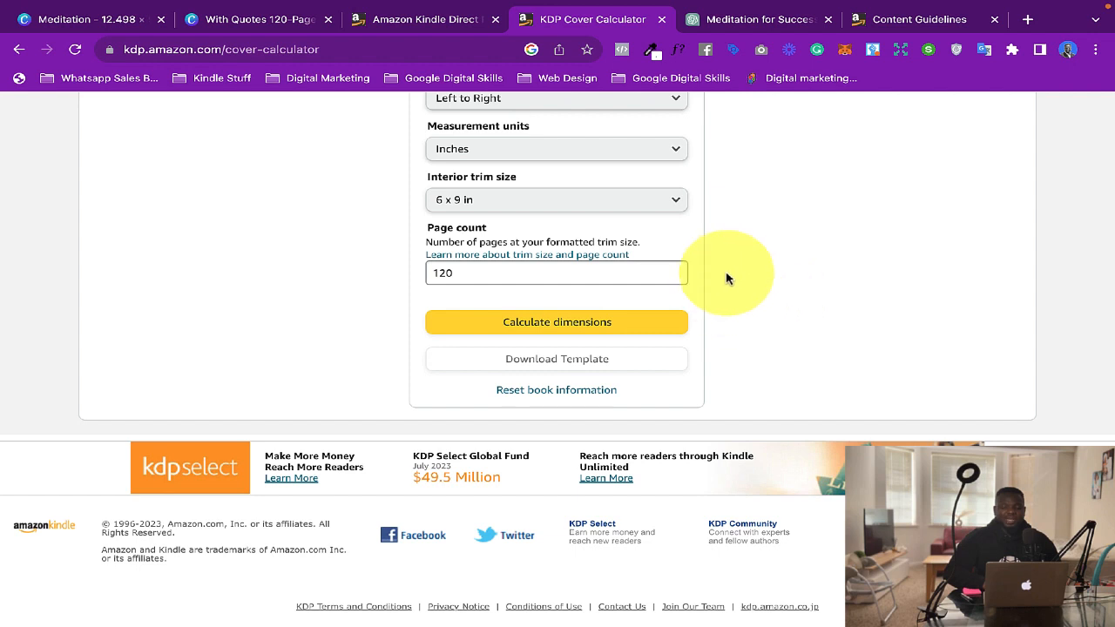
pyautogui.click(560, 328)
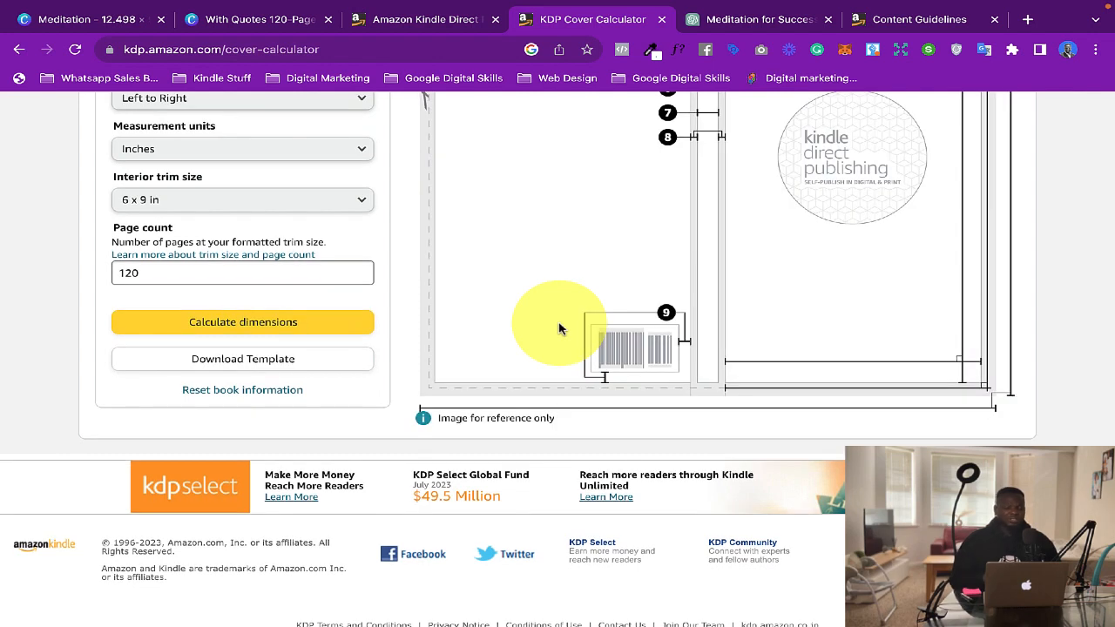
# Download the cover template to the Desktop under its suggested name and reveal the downloaded zip file in its folder
pyautogui.scroll(-1, 523, 322)
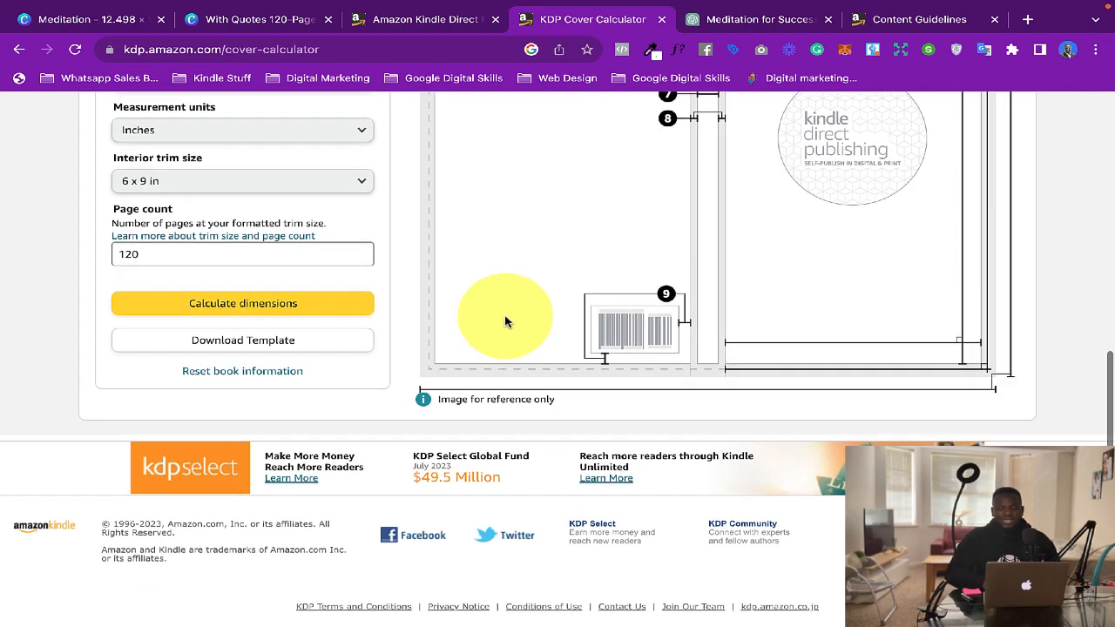
pyautogui.click(259, 341)
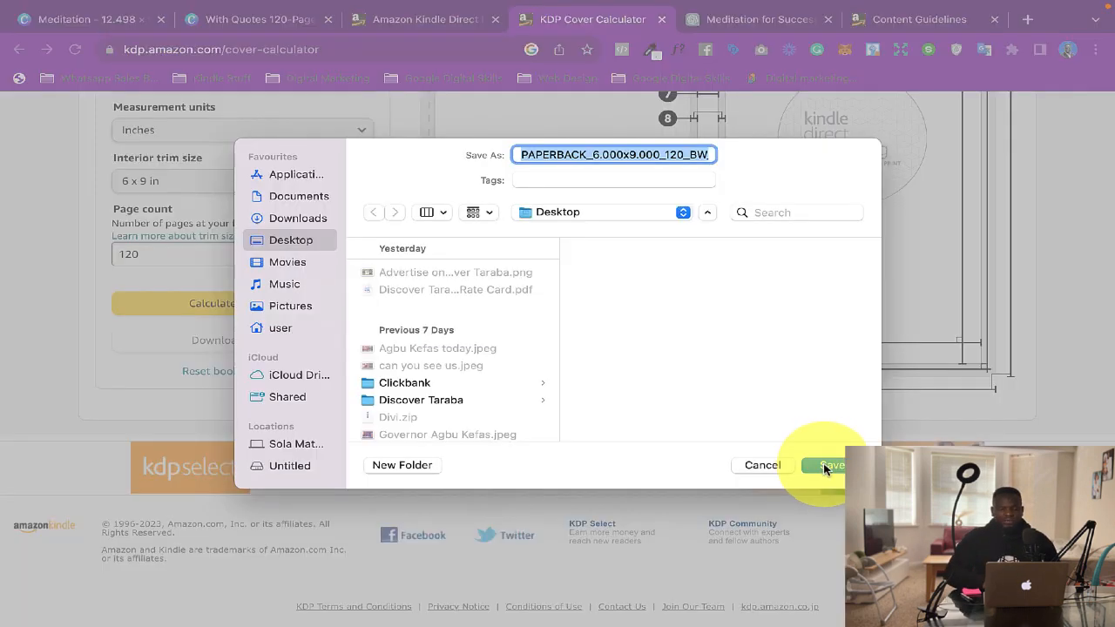
pyautogui.click(826, 466)
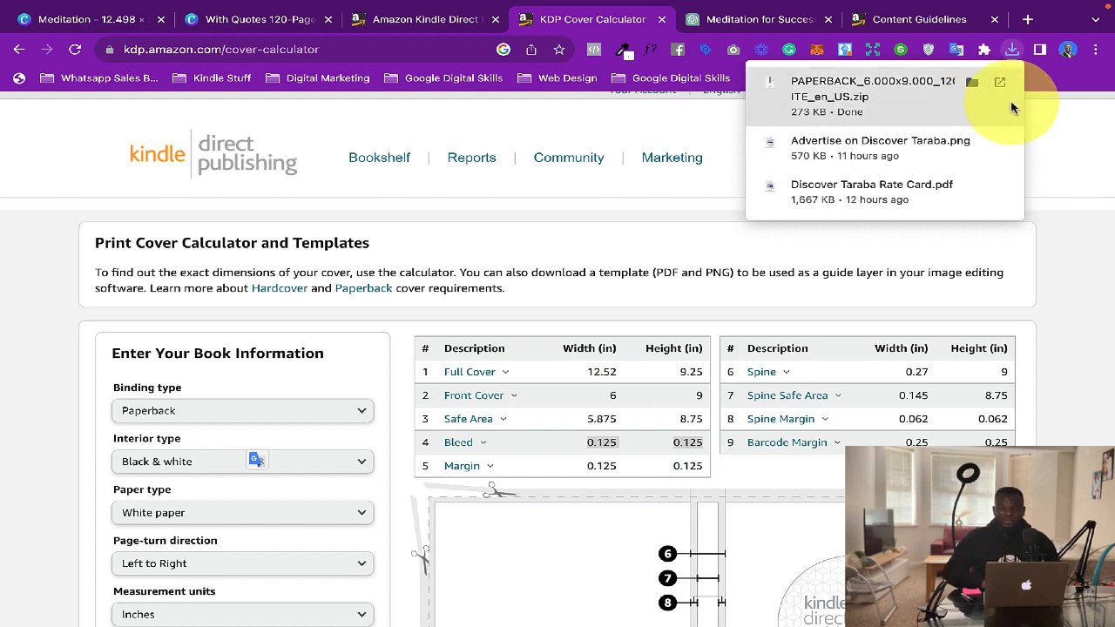
pyautogui.click(968, 83)
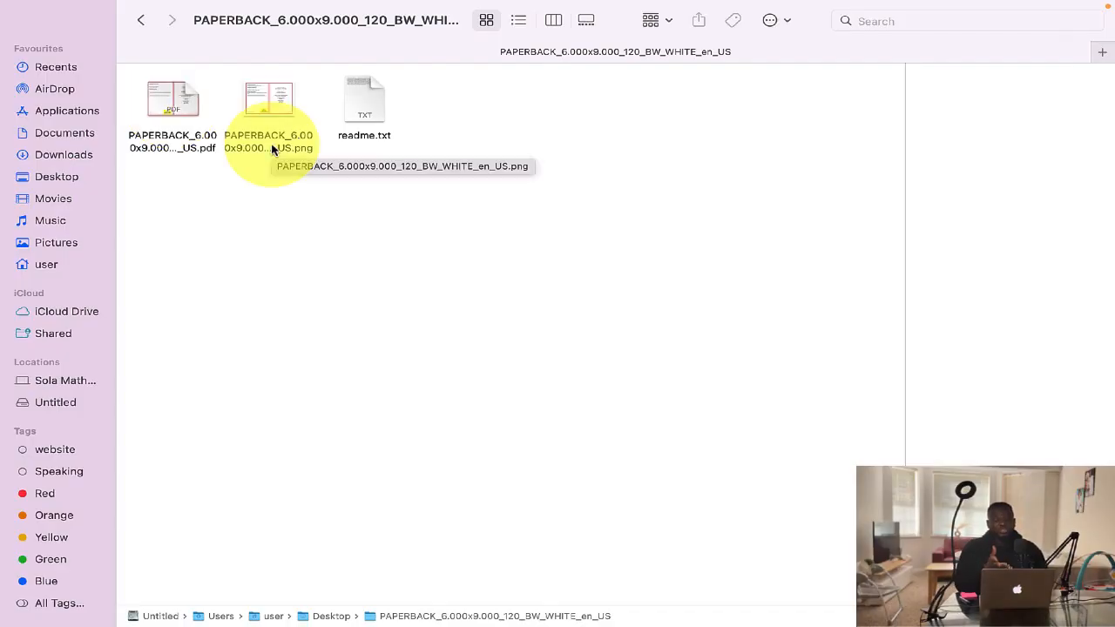
# Preview the PDF version of the paperback cover template and open the PNG version
pyautogui.click(172, 112)
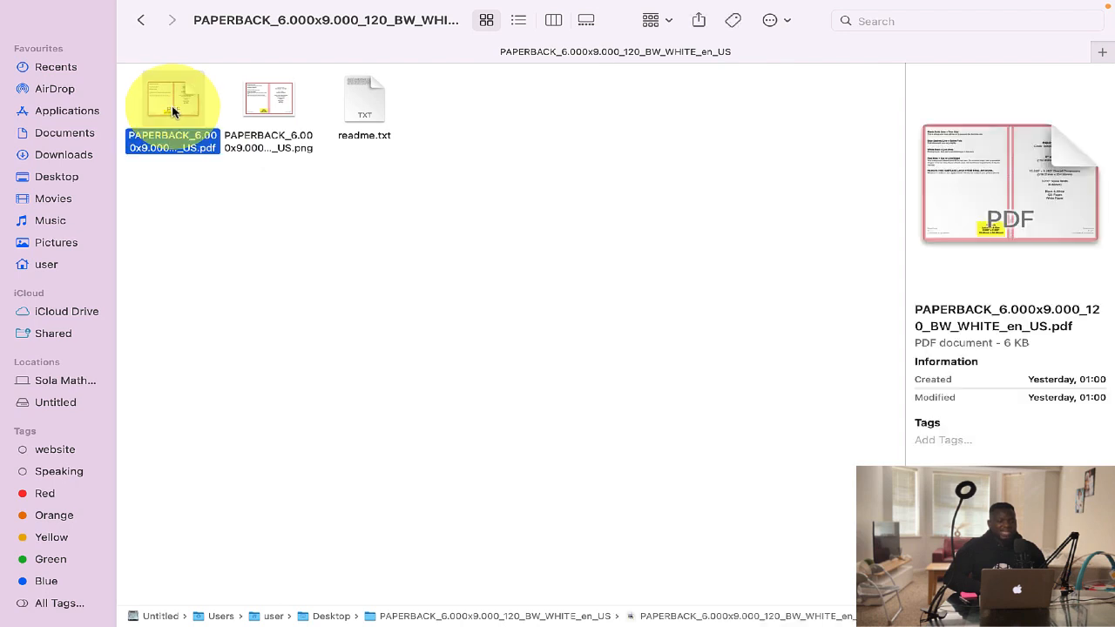
pyautogui.click(261, 106)
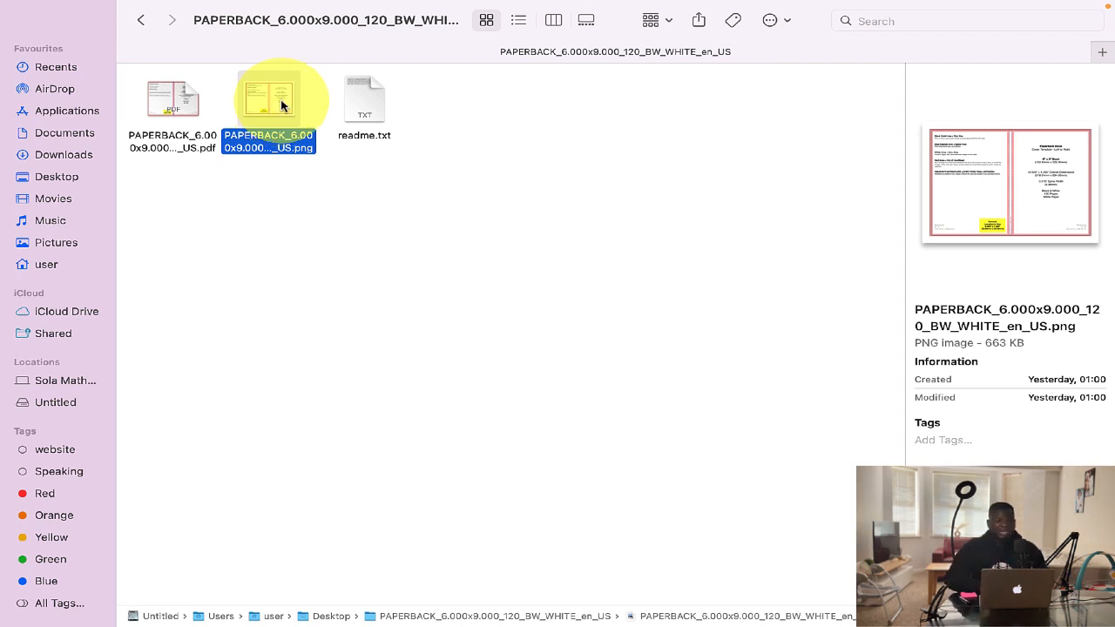
pyautogui.doubleClick(280, 105)
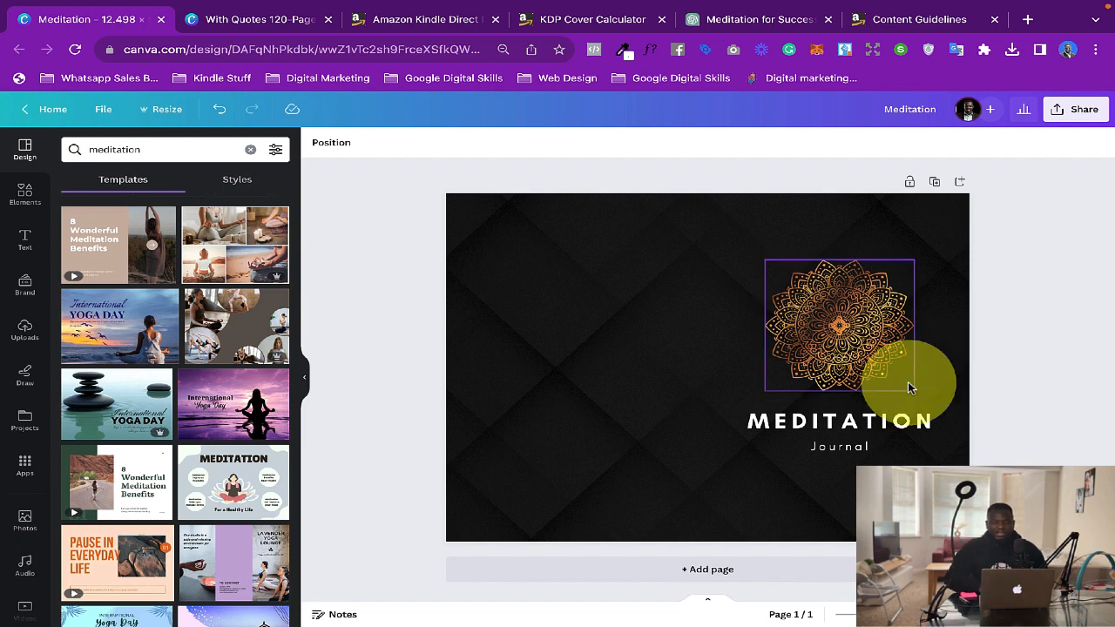
# Duplicate the Meditation Journal cover page and clear the artwork, text and dark background from page 1
pyautogui.click(935, 184)
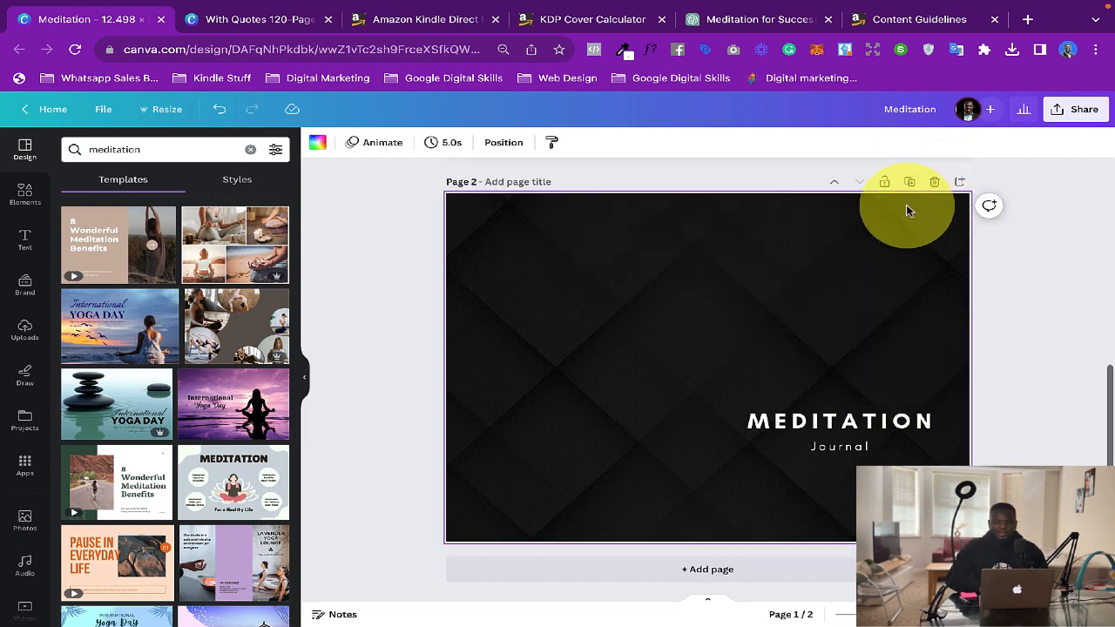
pyautogui.scroll(2, 855, 228)
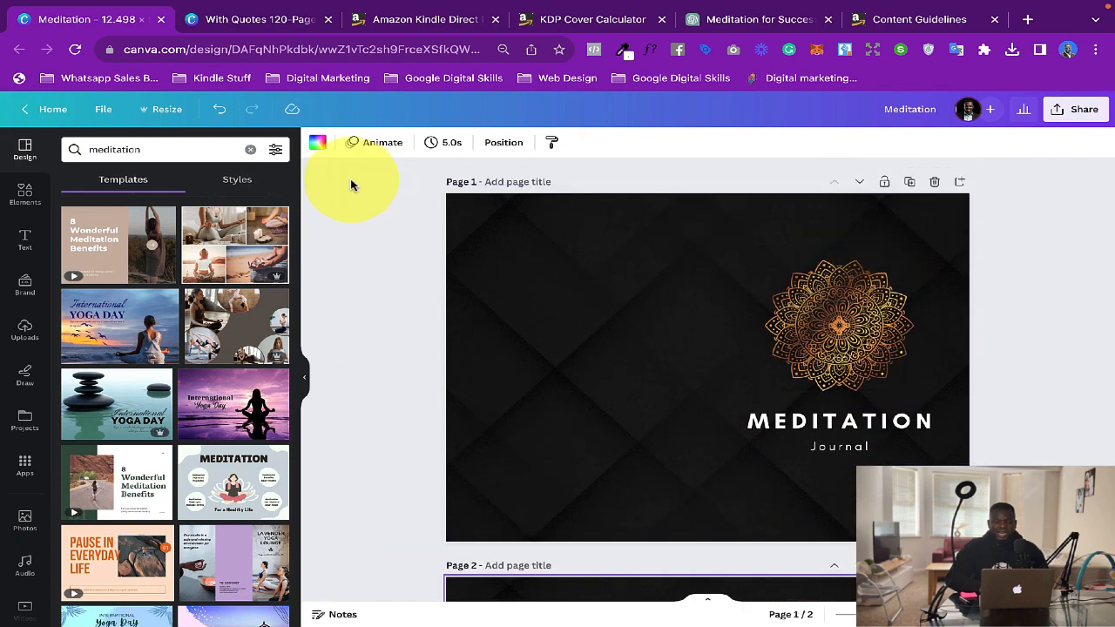
pyautogui.moveTo(396, 190); pyautogui.dragTo(1025, 557)
pyautogui.press('Delete')
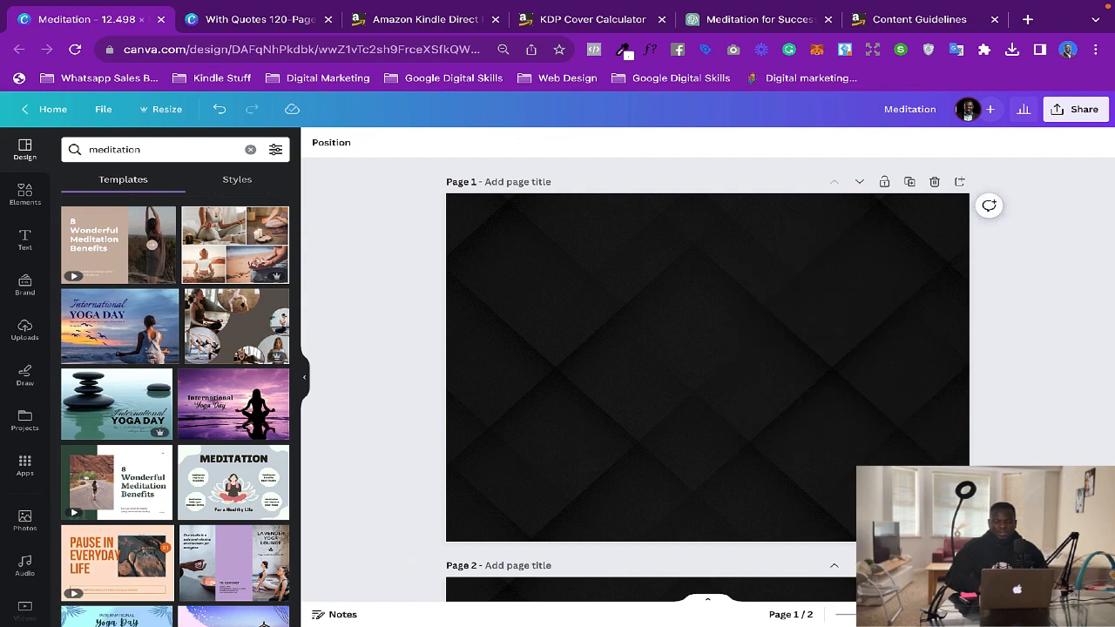
pyautogui.click(813, 425)
pyautogui.press('Delete')
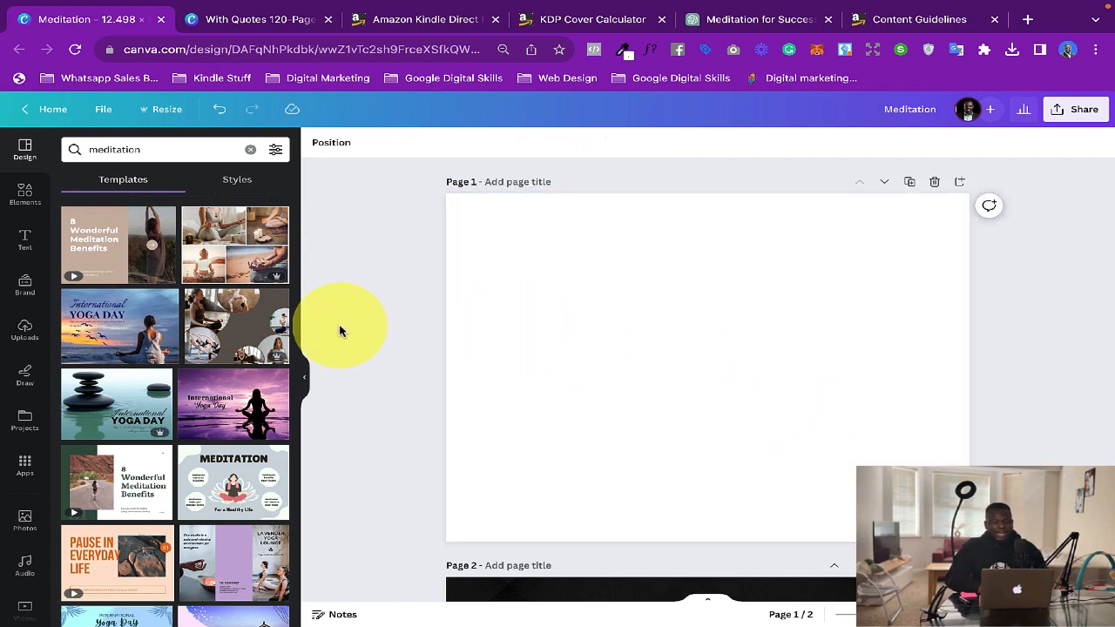
# Apply the Purple Minimalist International Yoga Day template to the blank page 1
pyautogui.click(149, 152)
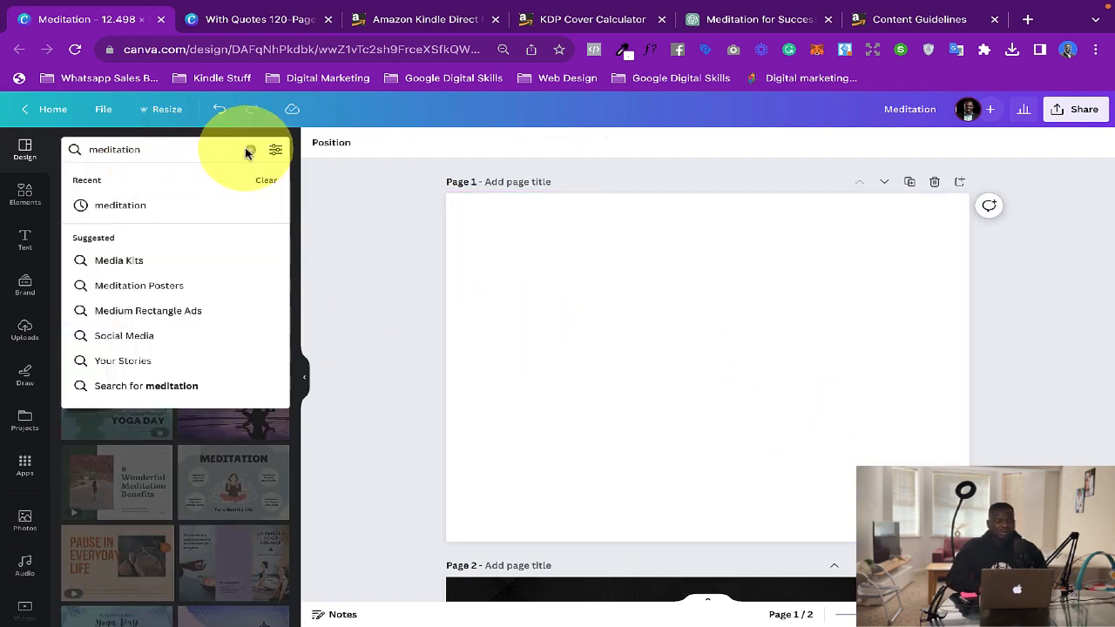
pyautogui.click(343, 191)
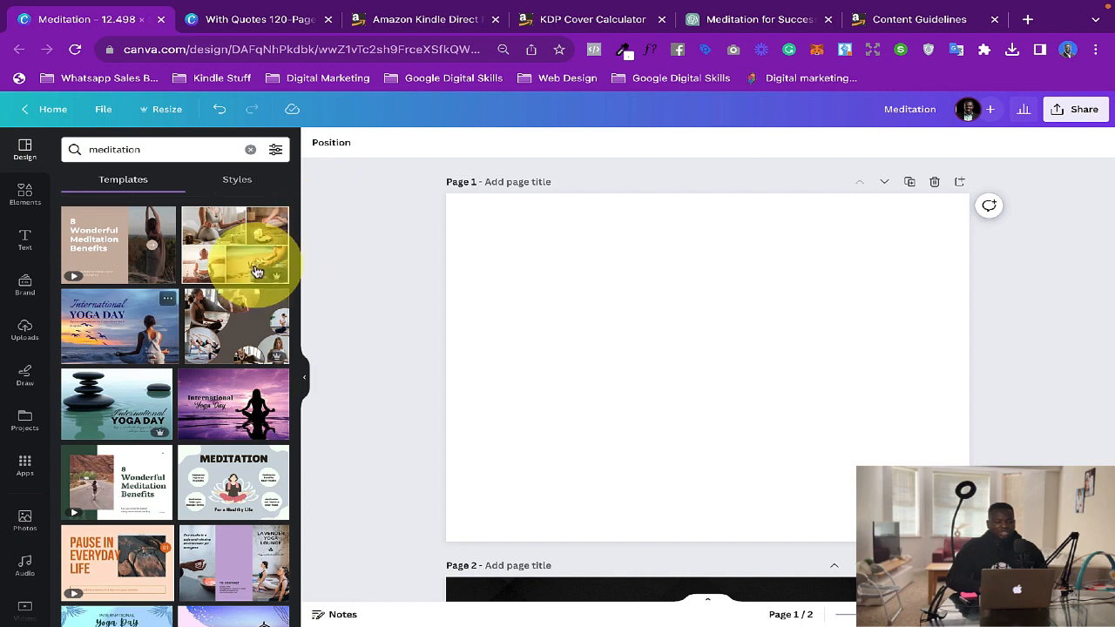
pyautogui.click(235, 417)
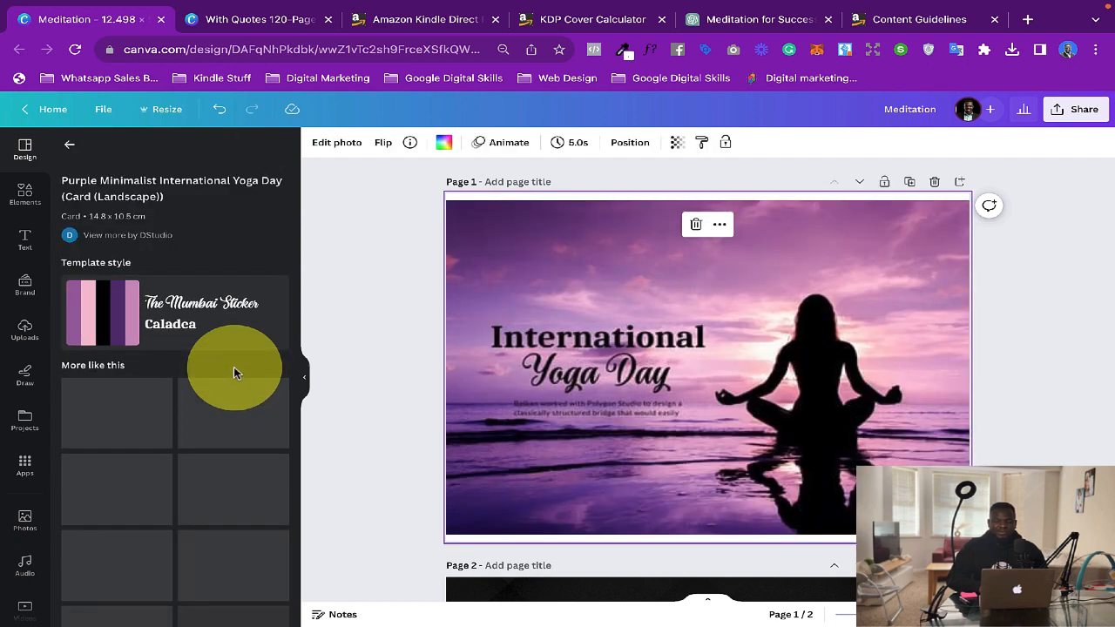
pyautogui.click(1034, 334)
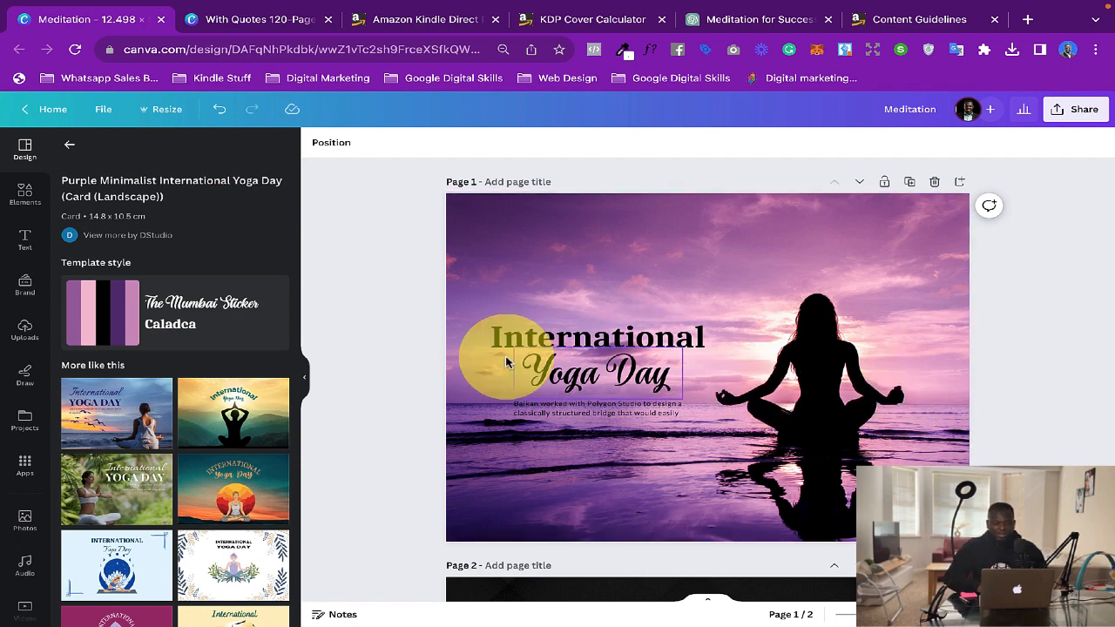
# Move the "International" heading to the top of the front cover and change its text to "Meditation"
pyautogui.click(645, 326)
pyautogui.moveTo(676, 312); pyautogui.dragTo(783, 231)
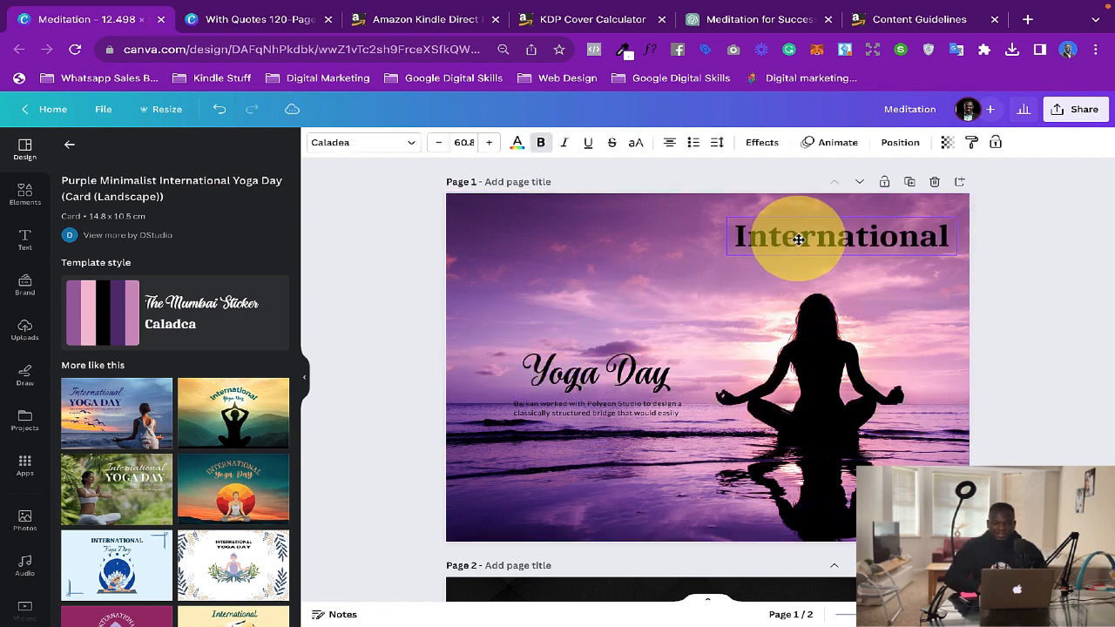
pyautogui.doubleClick(802, 240)
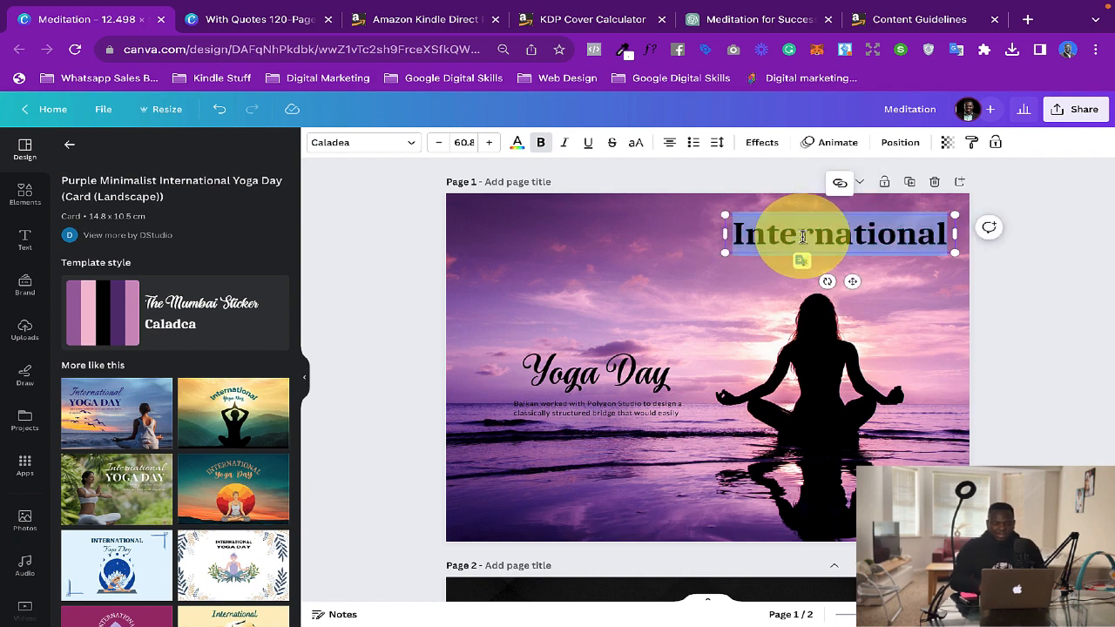
pyautogui.write('Me')
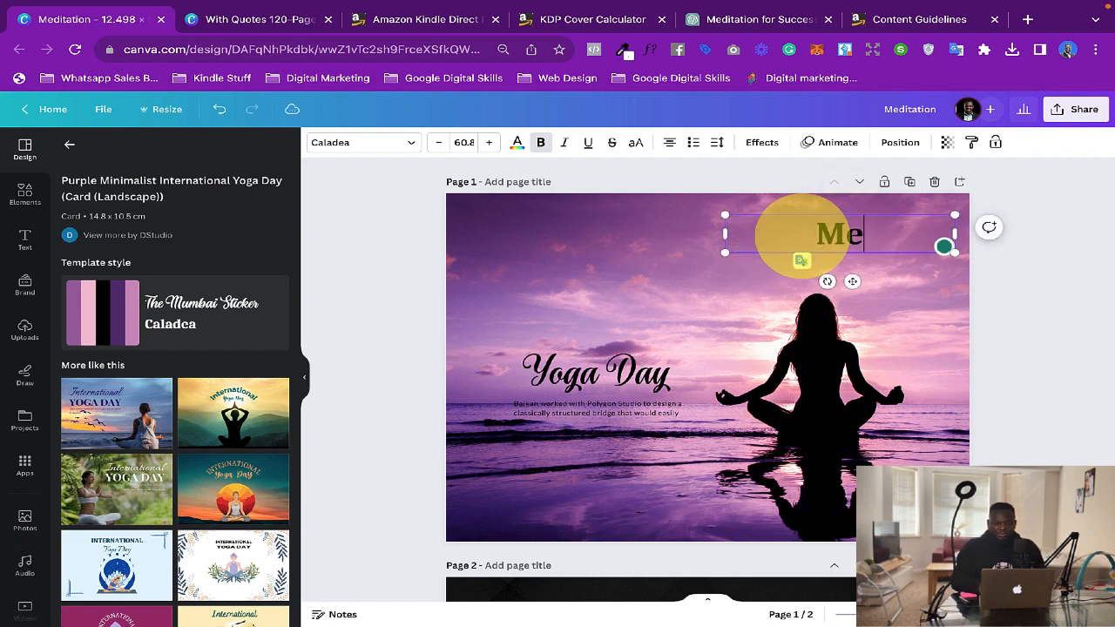
pyautogui.write('dita')
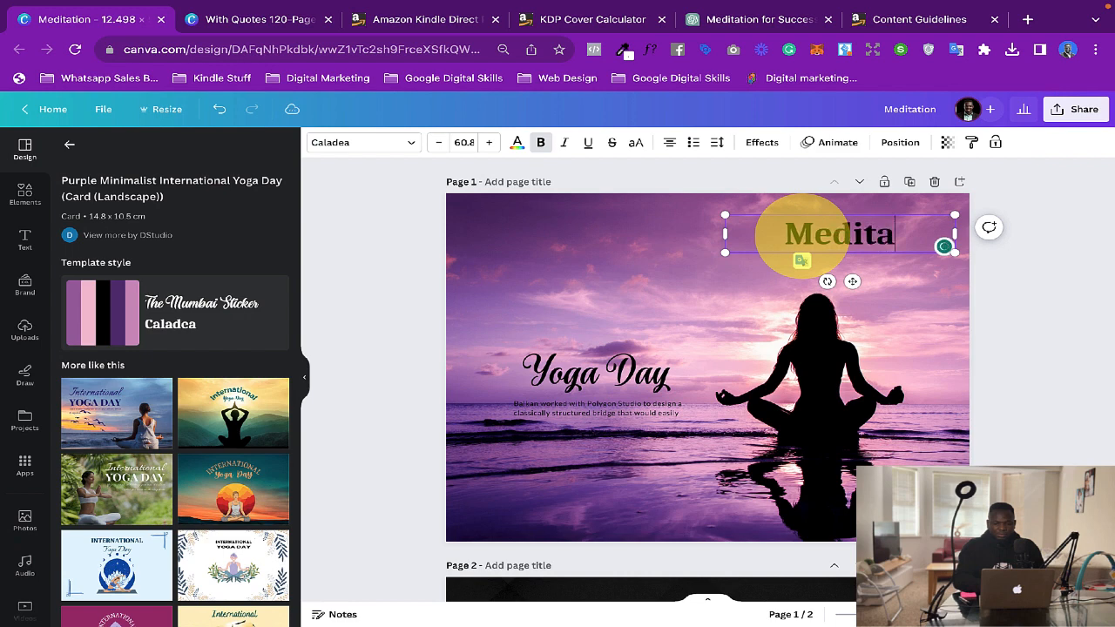
pyautogui.write('tion')
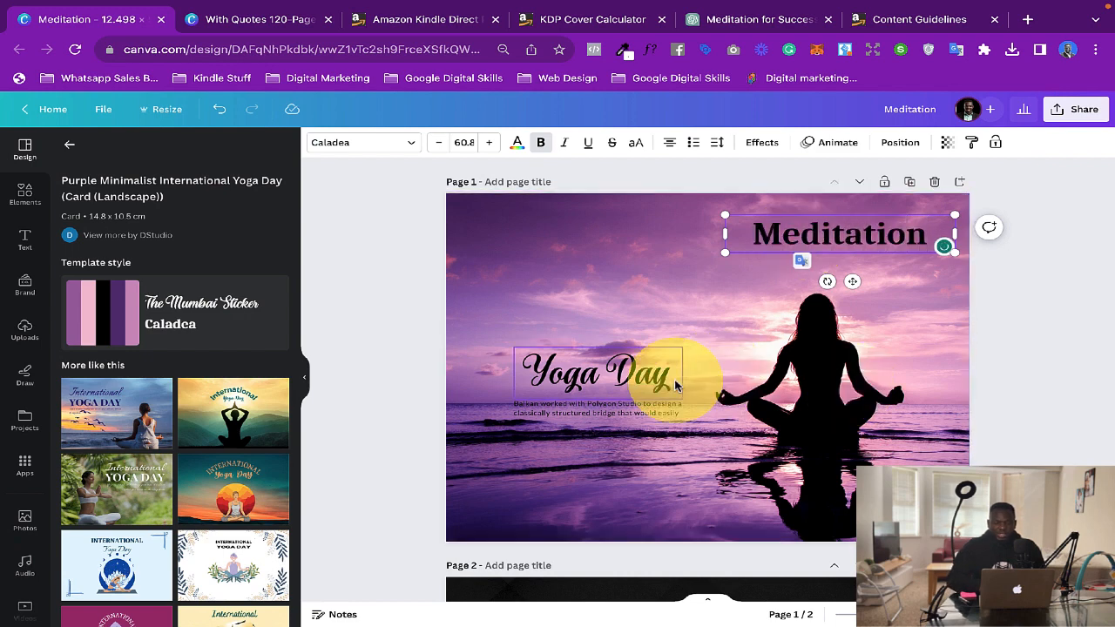
# Move the "Yoga Day" script text directly below the Meditation heading and replace it with "Journal"
pyautogui.click(597, 379)
pyautogui.moveTo(596, 379); pyautogui.dragTo(830, 276)
pyautogui.doubleClick(829, 276)
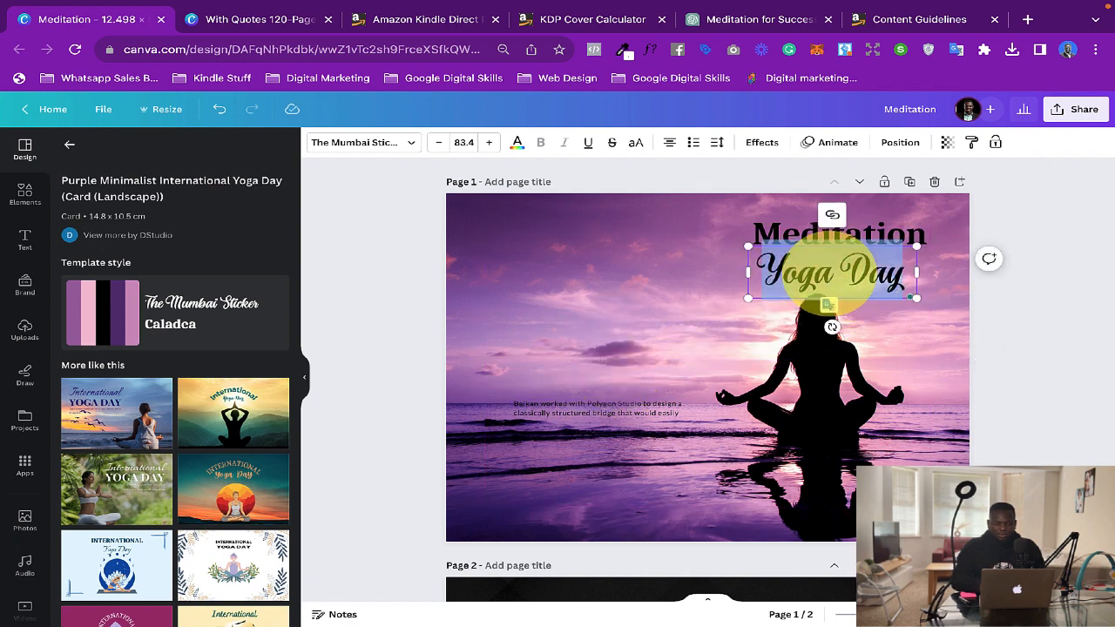
pyautogui.write('Journal')
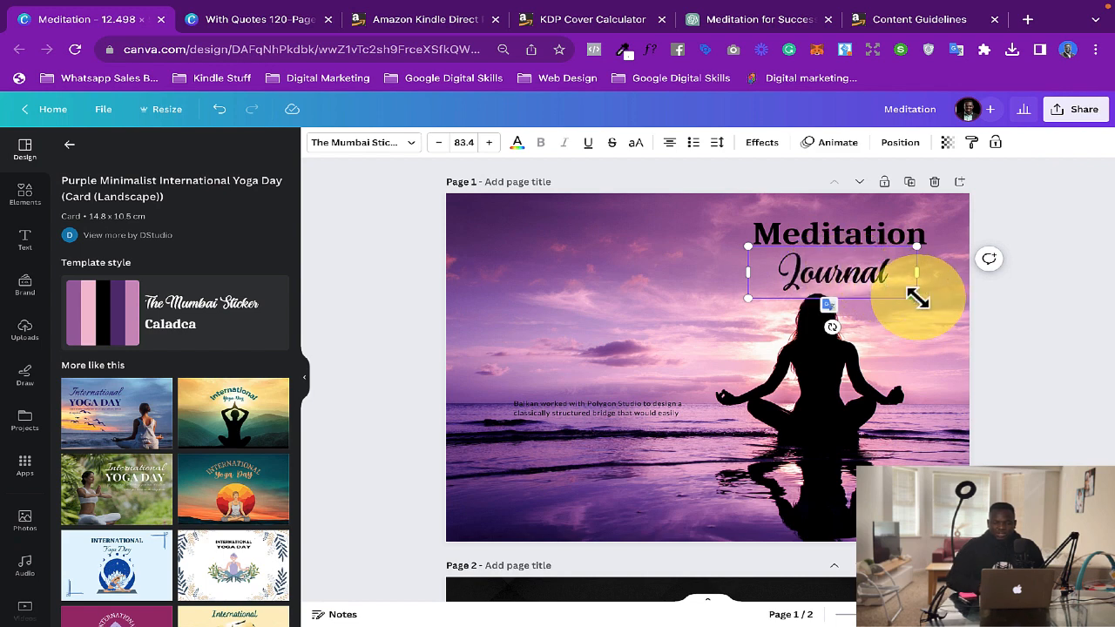
# Shrink the "Journal" text to about 55.4, center it under the Meditation heading, and nudge the heading slightly down
pyautogui.moveTo(916, 298); pyautogui.dragTo(859, 279)
pyautogui.click(1008, 297)
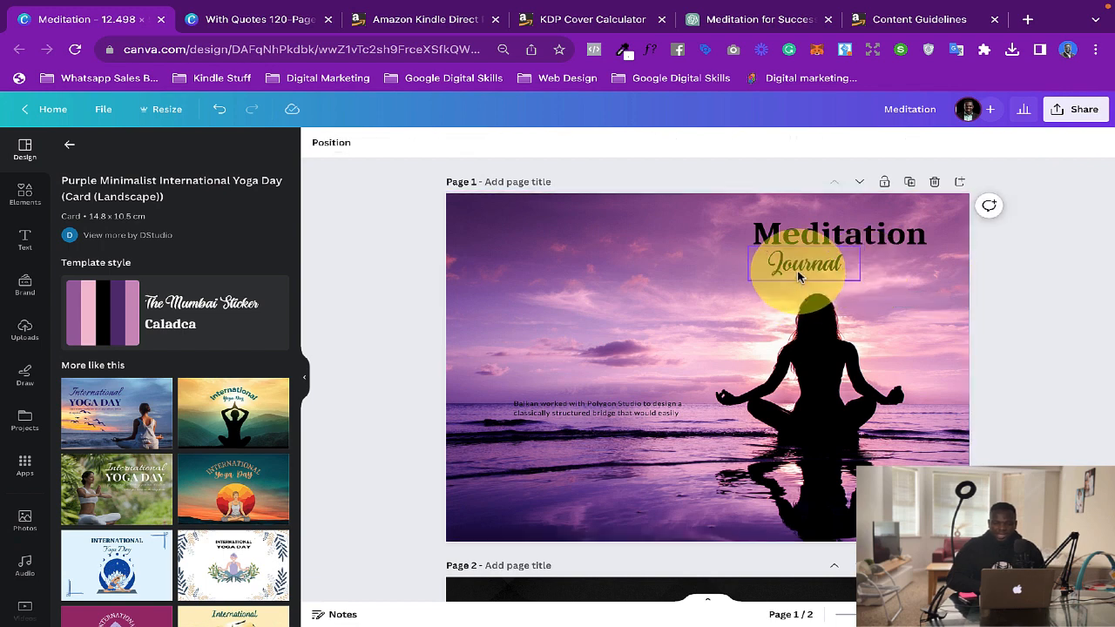
pyautogui.moveTo(770, 265); pyautogui.dragTo(834, 277)
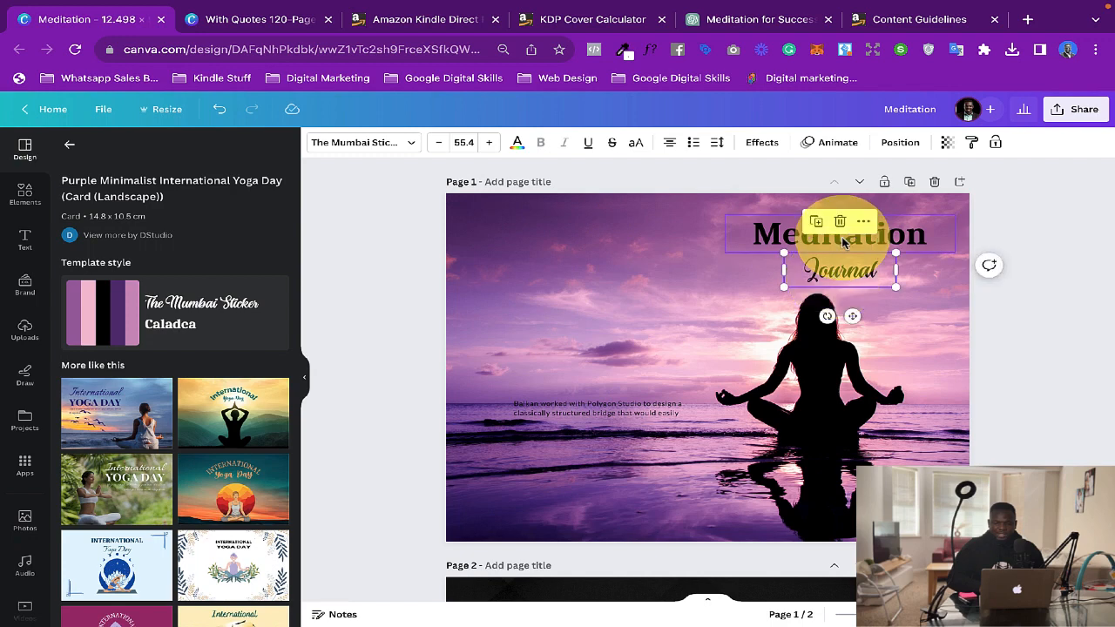
pyautogui.click(843, 241)
pyautogui.moveTo(843, 241); pyautogui.dragTo(843, 246)
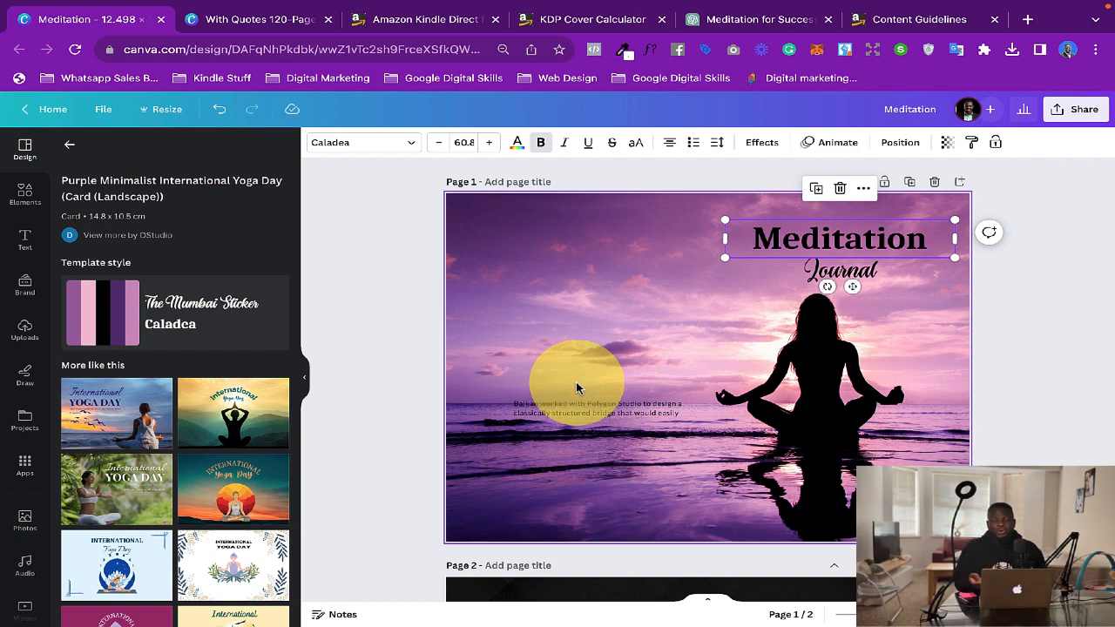
# Place the uploaded KDP cover template image over page 1, scaled to fill the page, with its transparency at 66
pyautogui.click(25, 329)
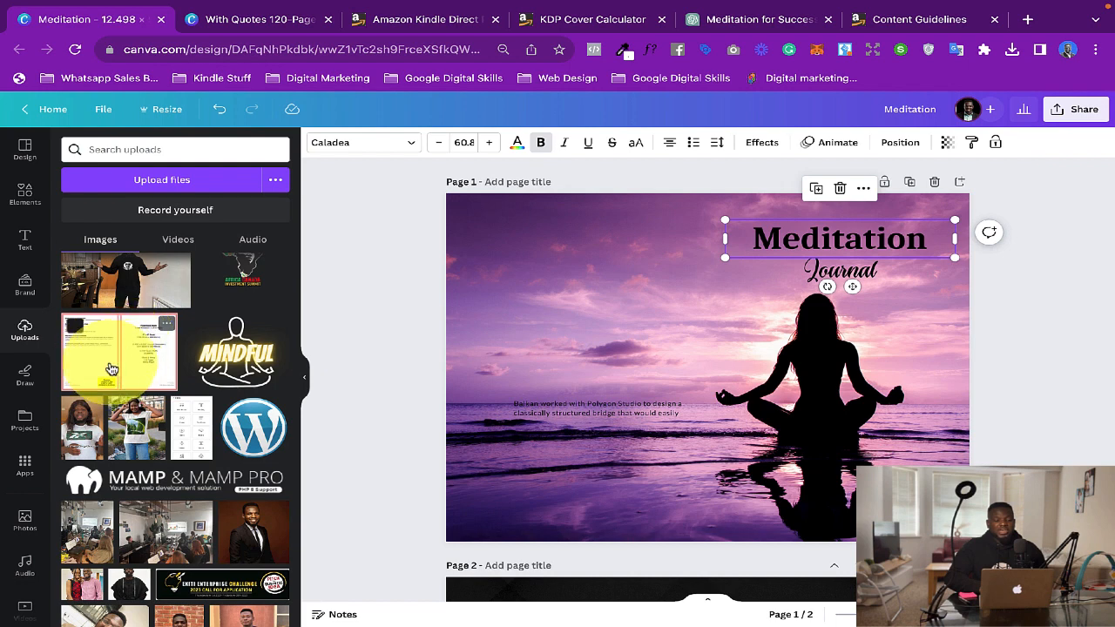
pyautogui.moveTo(120, 370); pyautogui.dragTo(540, 336)
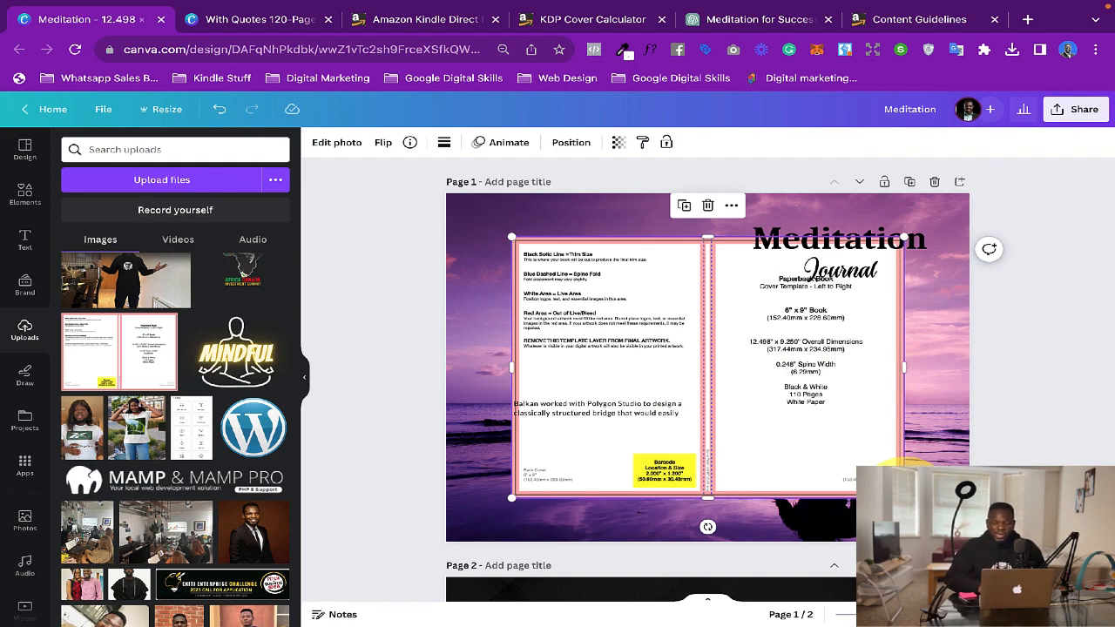
pyautogui.moveTo(903, 498); pyautogui.dragTo(968, 541)
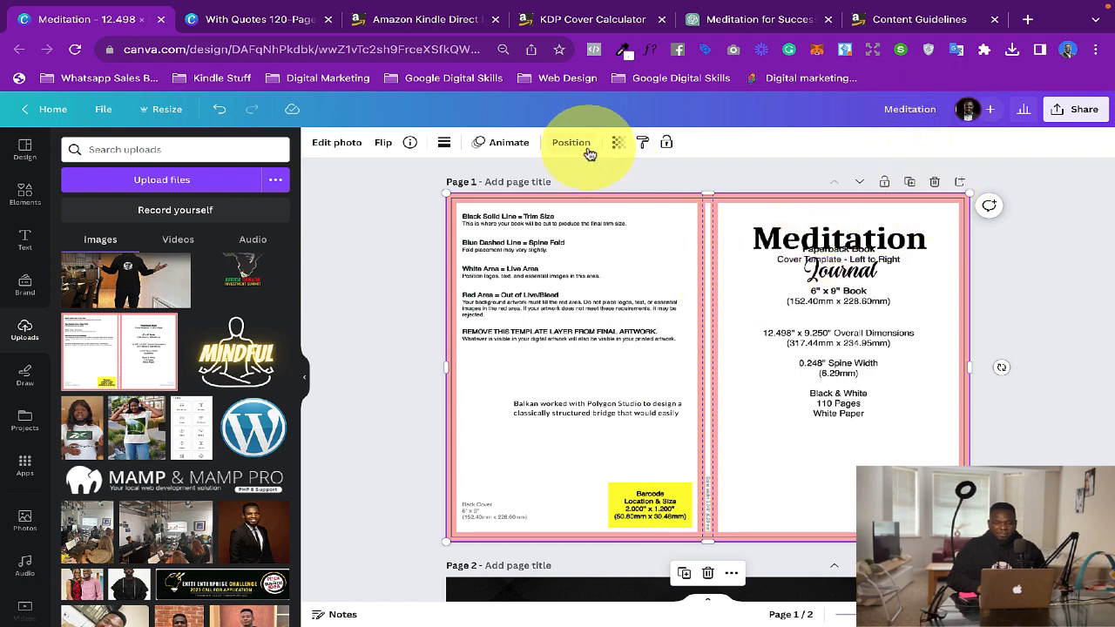
pyautogui.click(617, 148)
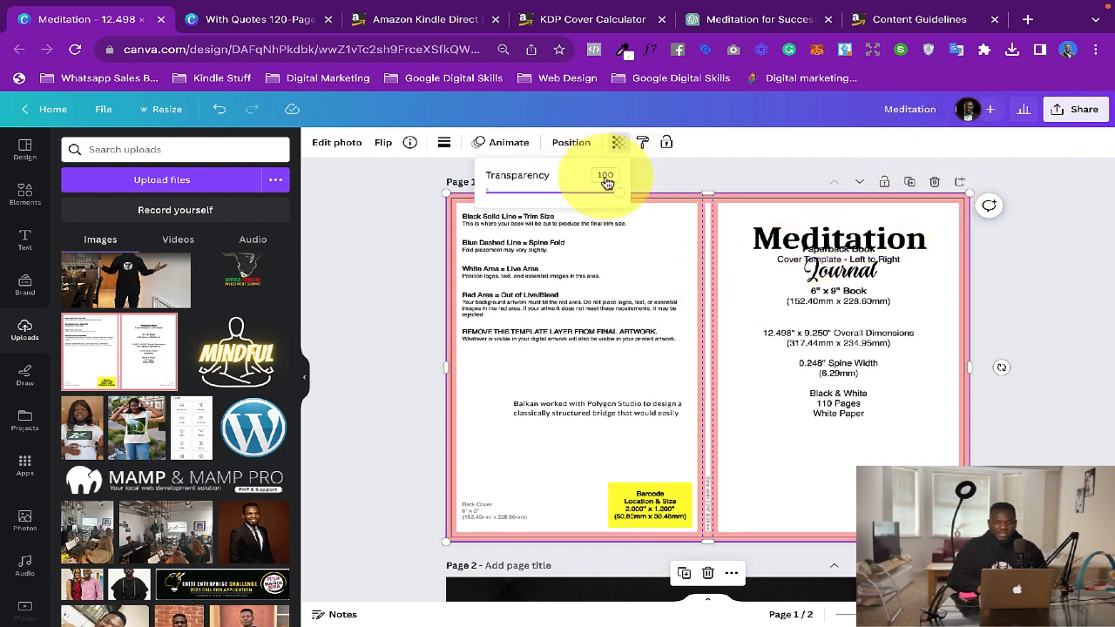
pyautogui.moveTo(617, 193); pyautogui.dragTo(574, 204)
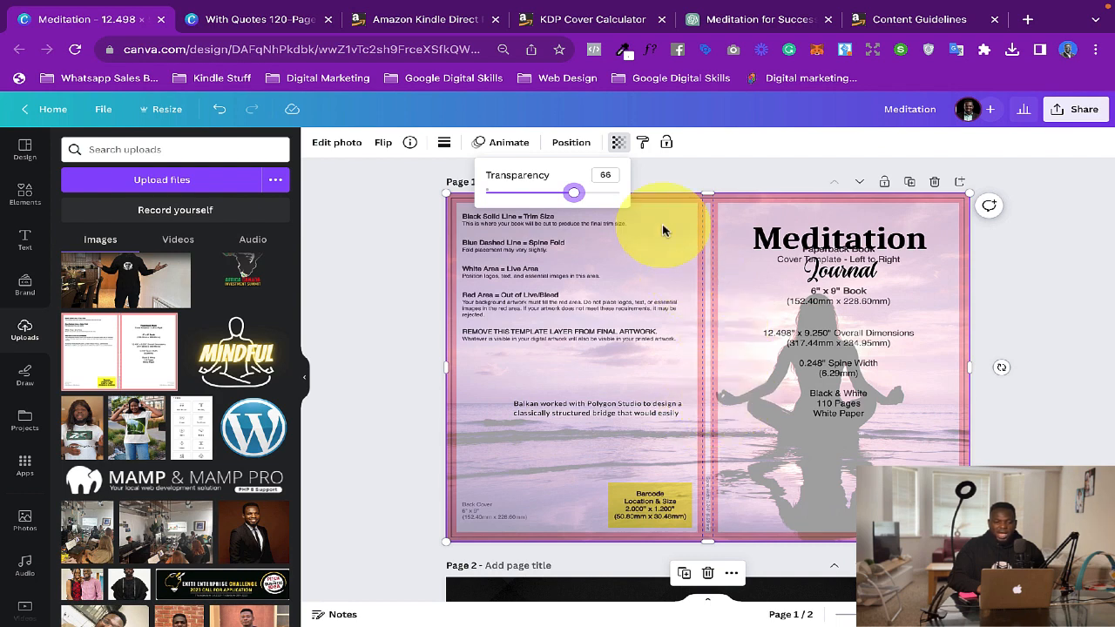
pyautogui.click(684, 263)
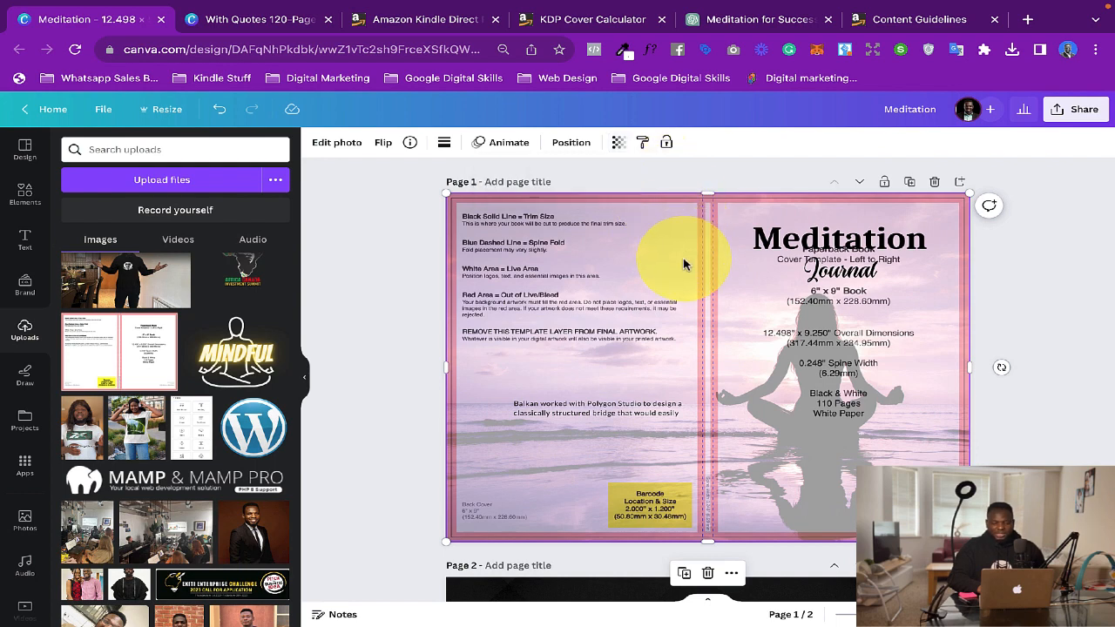
# Shift page 1's background photo to the right within its crop to center the meditating figure on the front cover, and refit the template overlay over the page
pyautogui.moveTo(685, 260); pyautogui.dragTo(674, 510)
pyautogui.click(748, 344)
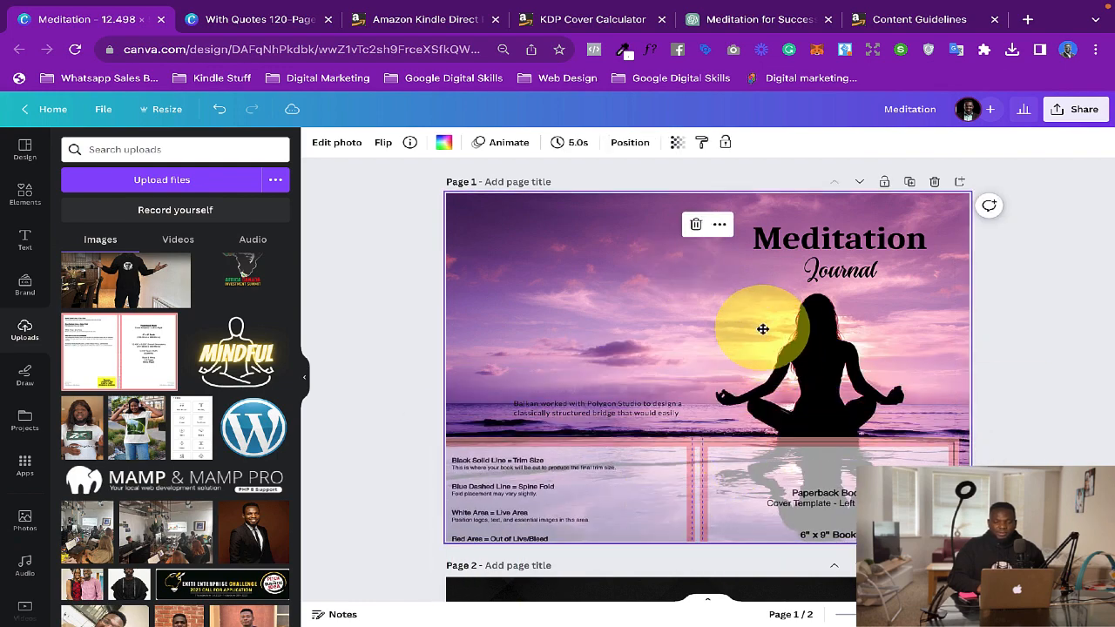
pyautogui.doubleClick(762, 328)
pyautogui.doubleClick(761, 328)
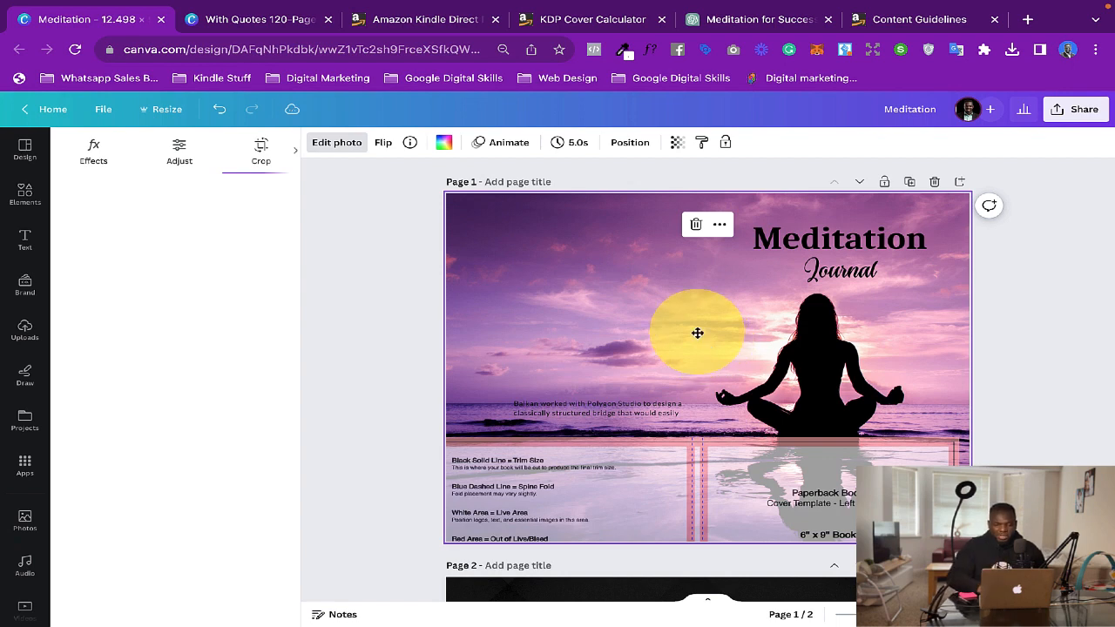
pyautogui.doubleClick(696, 333)
pyautogui.moveTo(632, 345); pyautogui.dragTo(679, 354)
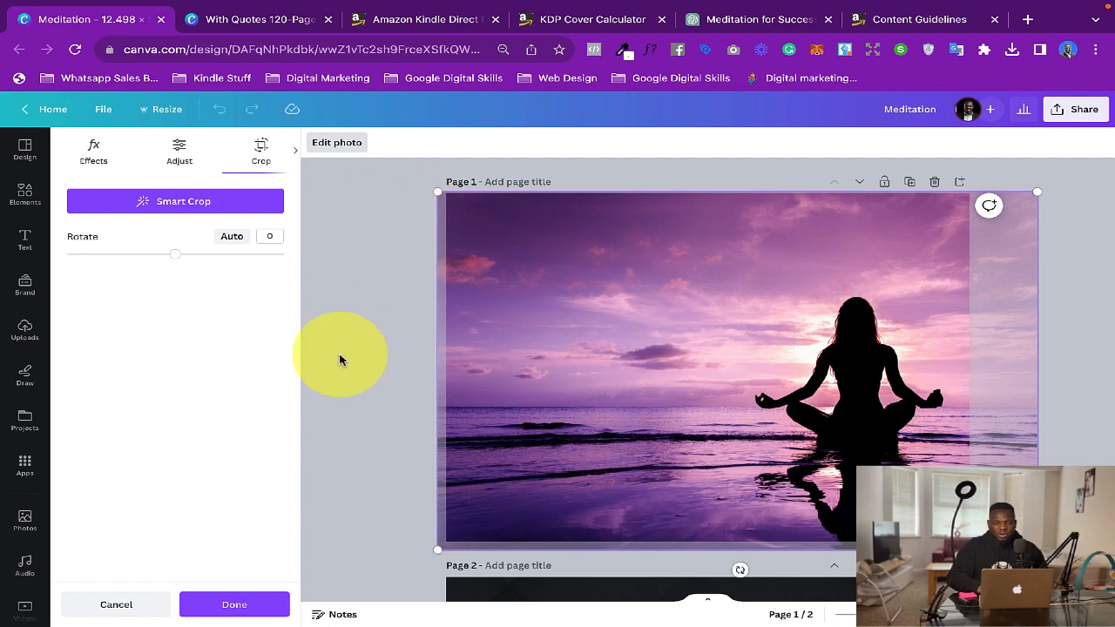
pyautogui.click(242, 612)
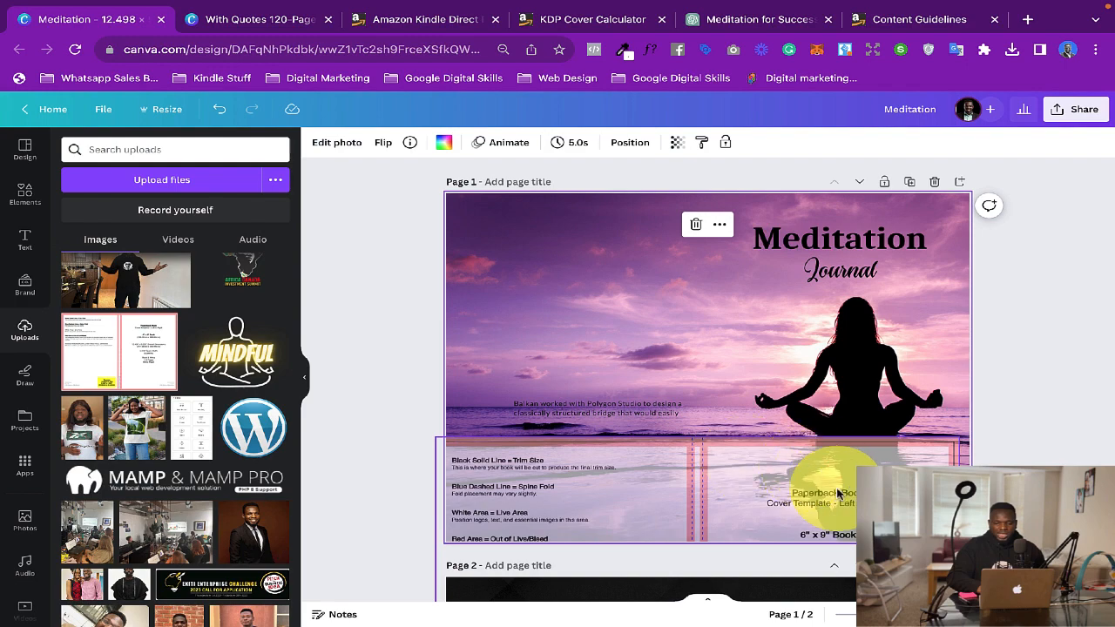
pyautogui.moveTo(836, 494); pyautogui.dragTo(789, 286)
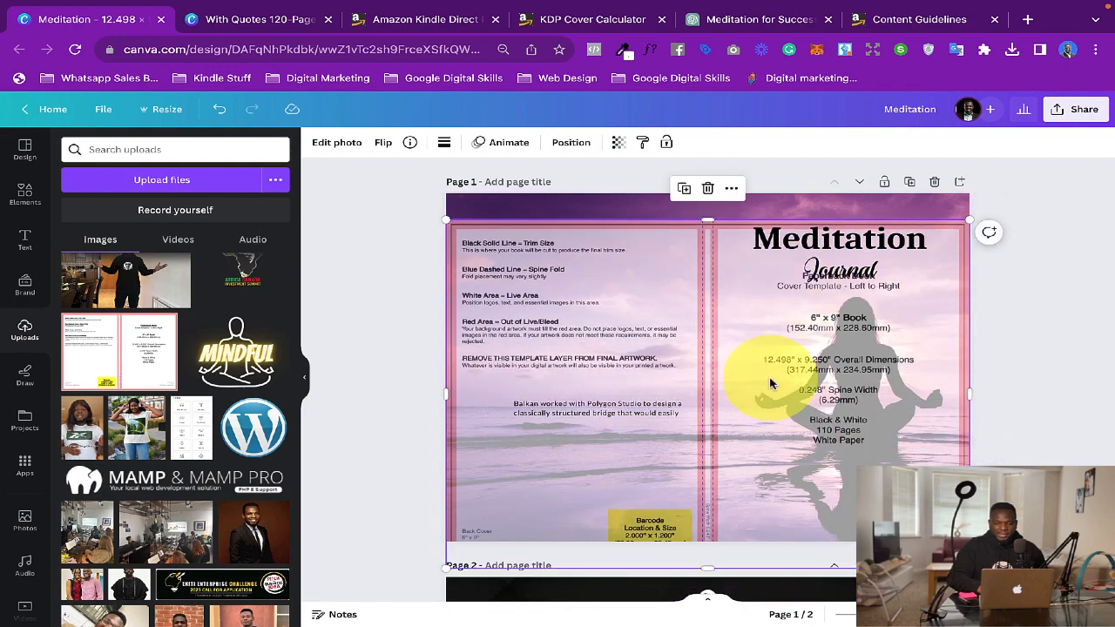
pyautogui.moveTo(770, 383); pyautogui.dragTo(771, 357)
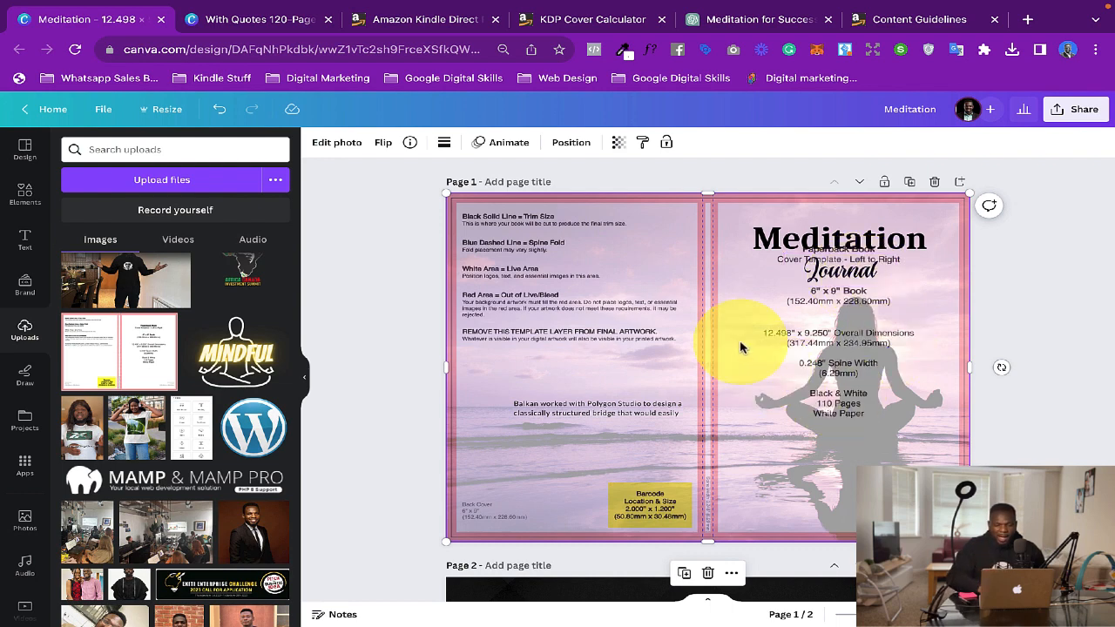
# Delete the KDP template overlay and the placeholder paragraph from page 1
pyautogui.moveTo(740, 347); pyautogui.dragTo(736, 433)
pyautogui.press('Delete')
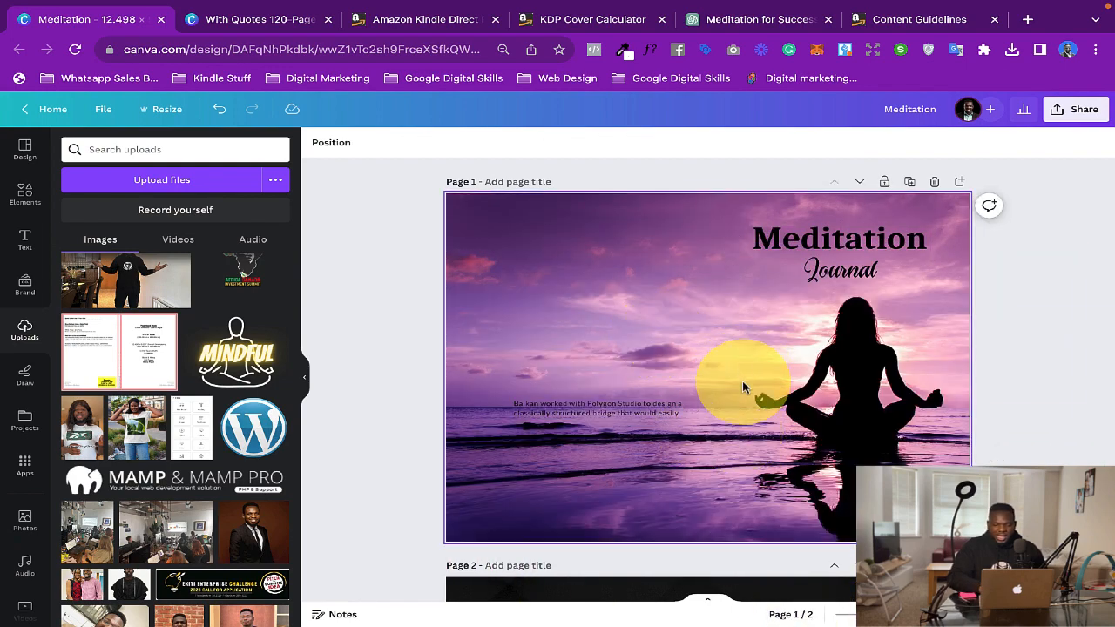
pyautogui.moveTo(620, 406); pyautogui.dragTo(564, 293)
pyautogui.press('Delete')
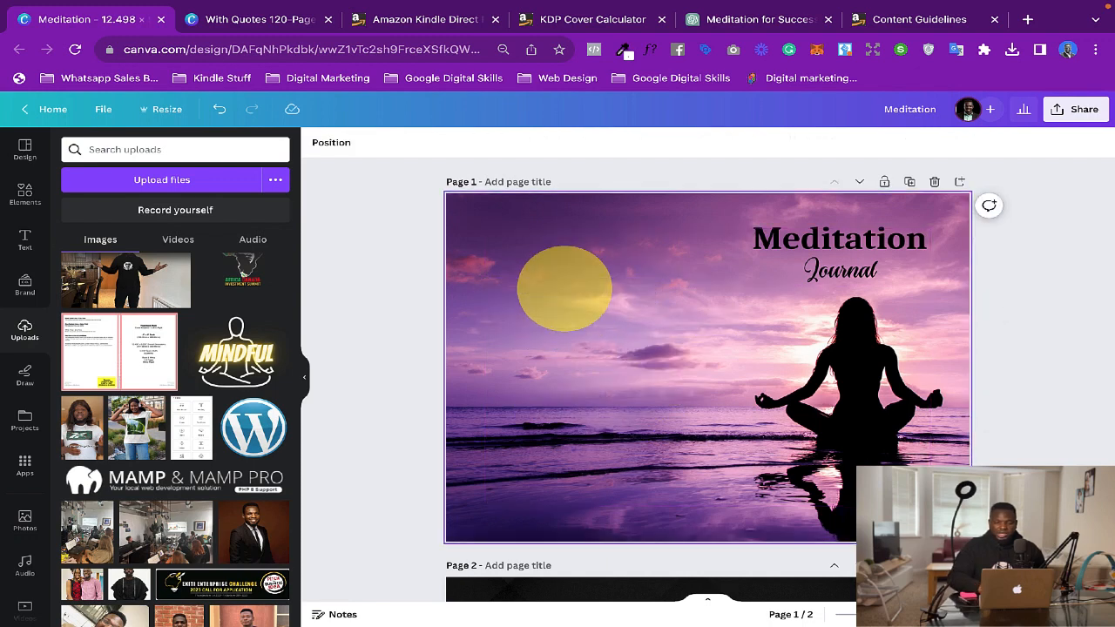
# Change the color of the Meditation heading on page 1 to white
pyautogui.click(869, 237)
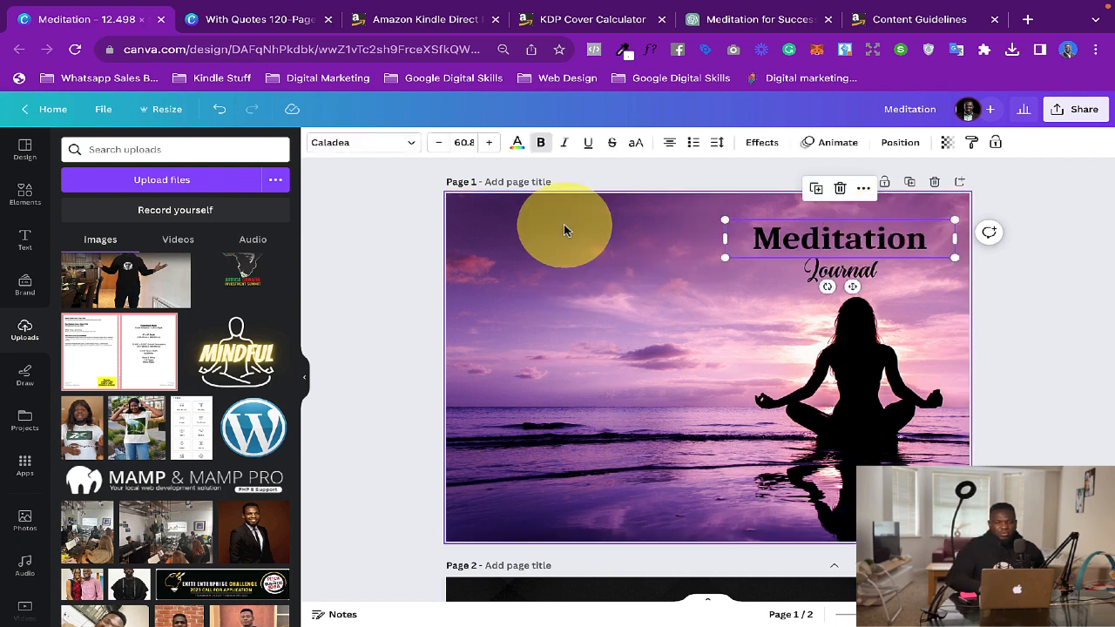
pyautogui.click(517, 143)
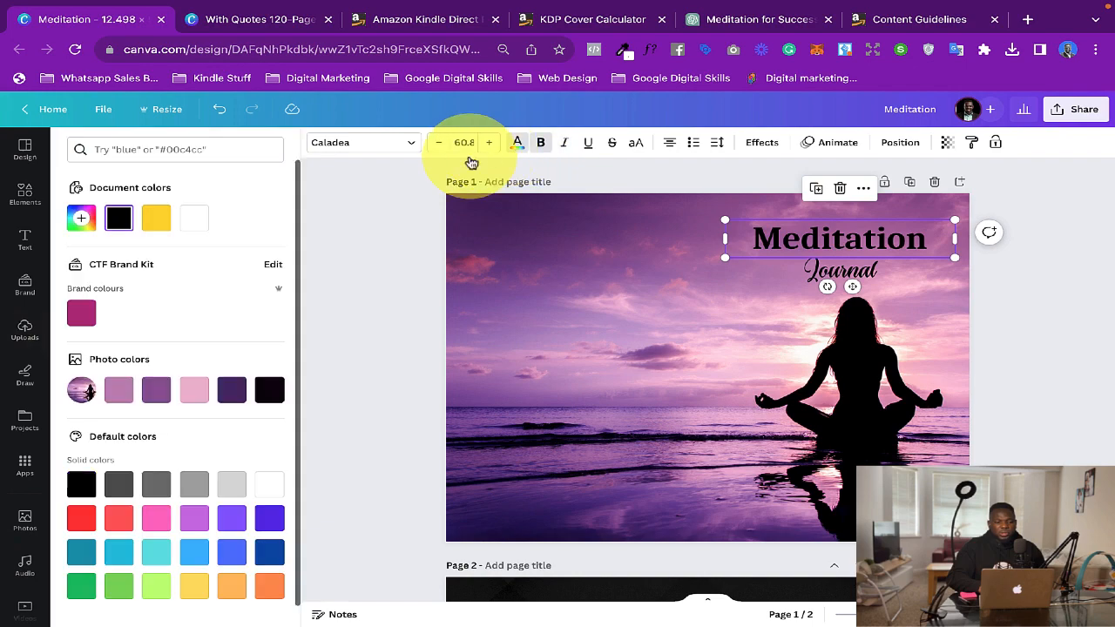
pyautogui.click(193, 218)
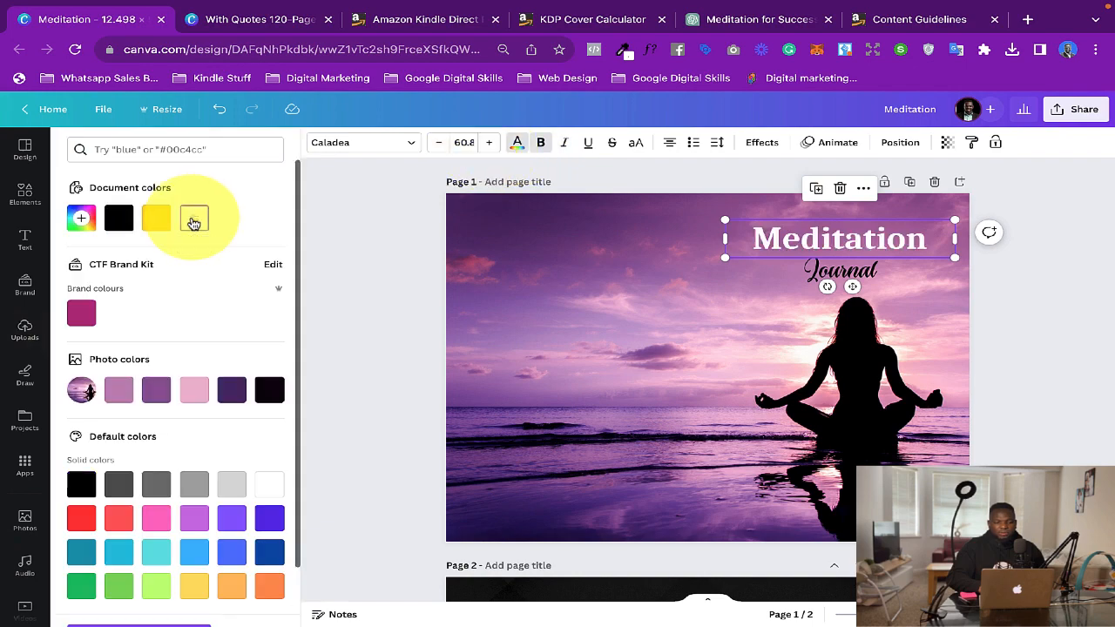
pyautogui.click(938, 322)
pyautogui.click(1005, 296)
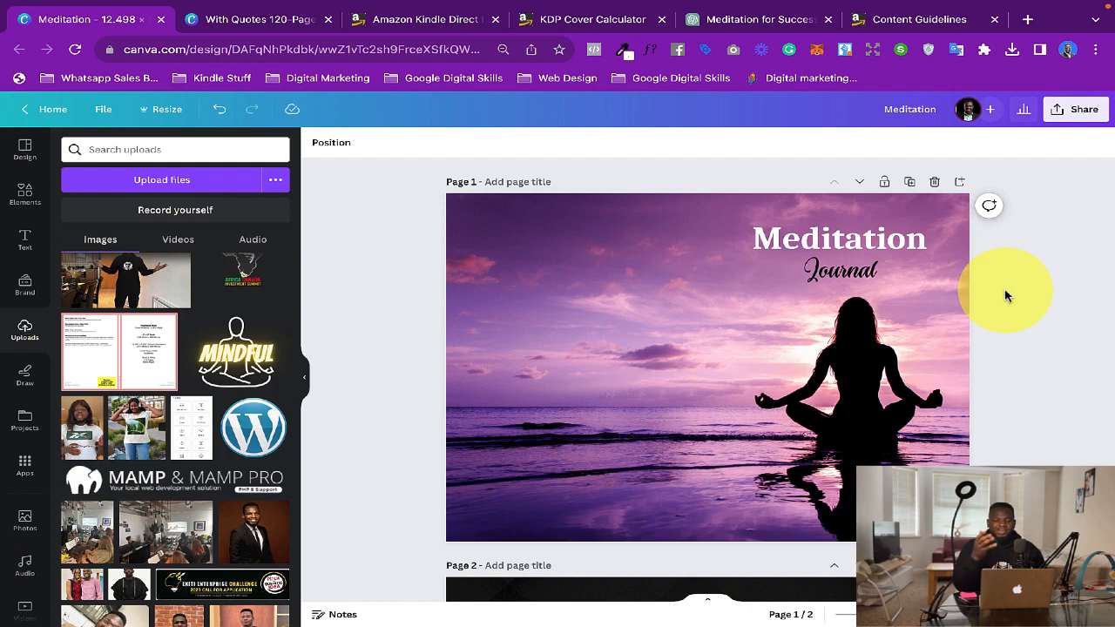
# Duplicate page 1, and change the color of the "Journal" text on the original page to white
pyautogui.click(910, 185)
pyautogui.scroll(5, 881, 288)
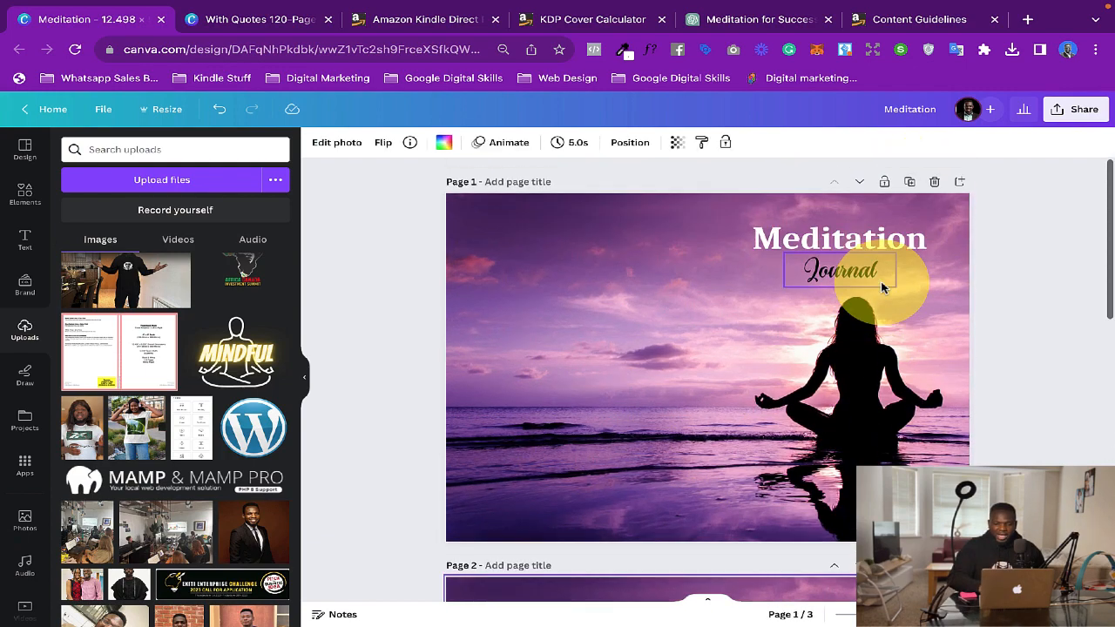
pyautogui.click(879, 280)
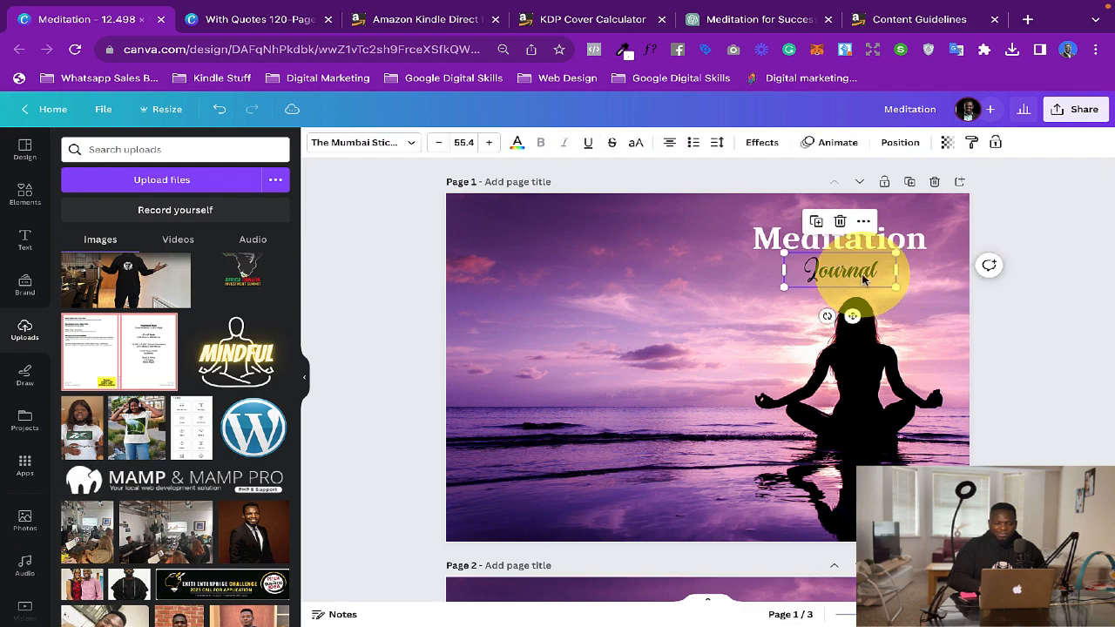
pyautogui.click(517, 143)
pyautogui.click(193, 218)
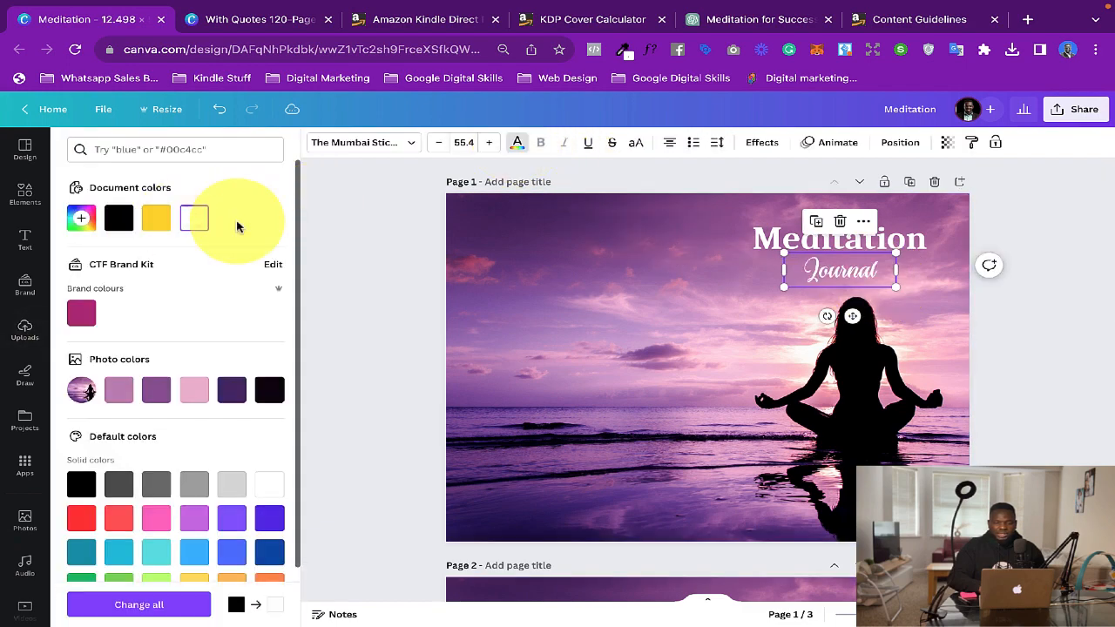
pyautogui.click(994, 324)
# Set the Meditation heading on the duplicated page 2 to black (#000000)
pyautogui.scroll(-4, 998, 327)
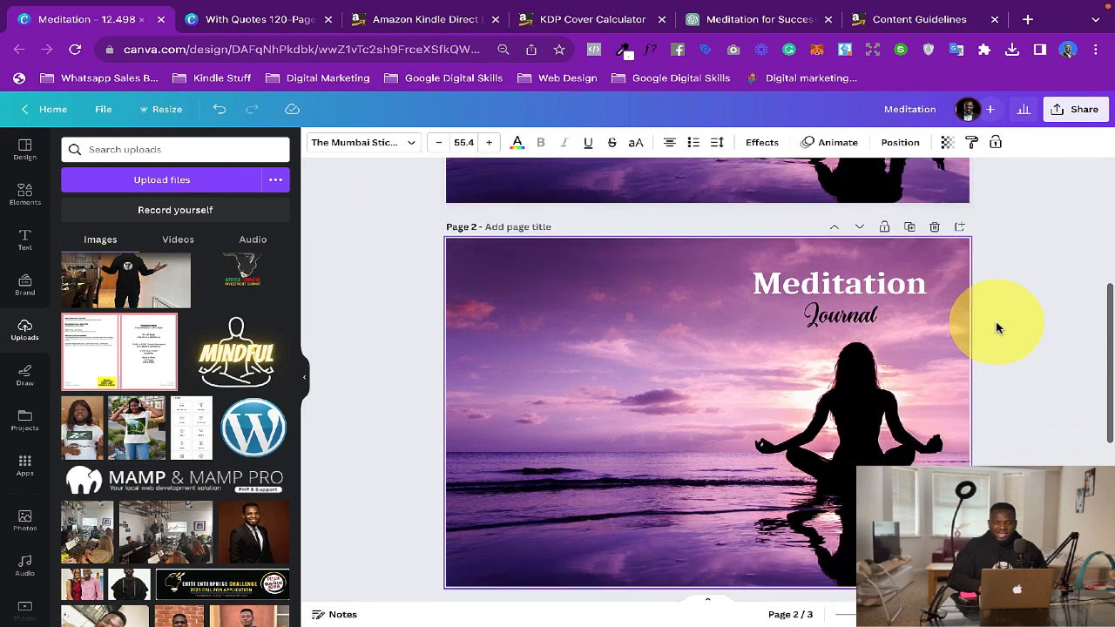
pyautogui.click(842, 283)
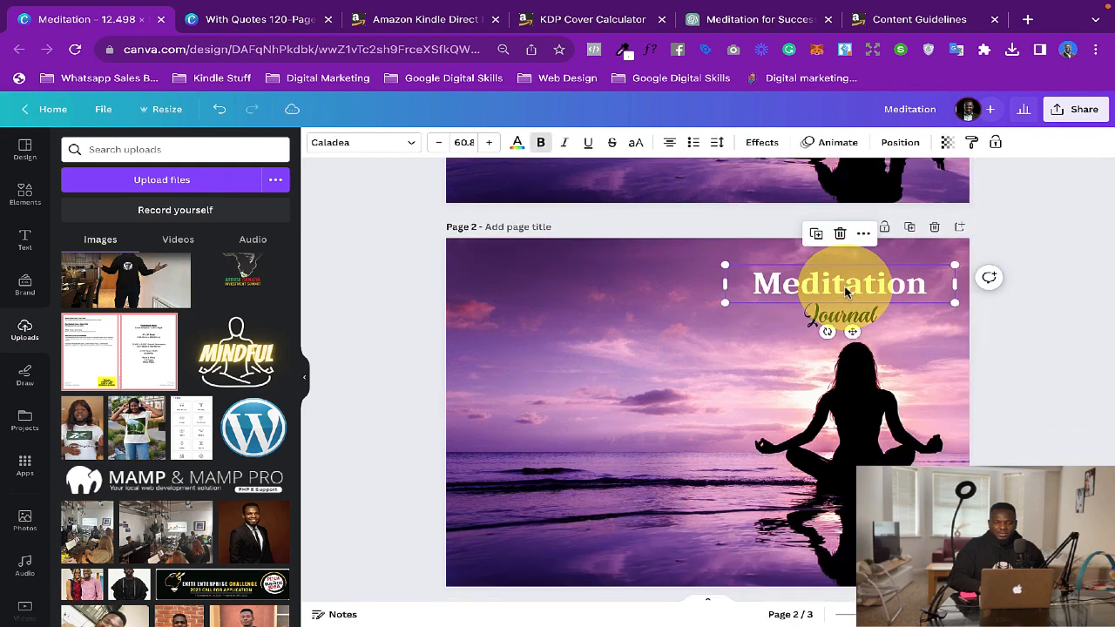
pyautogui.click(518, 145)
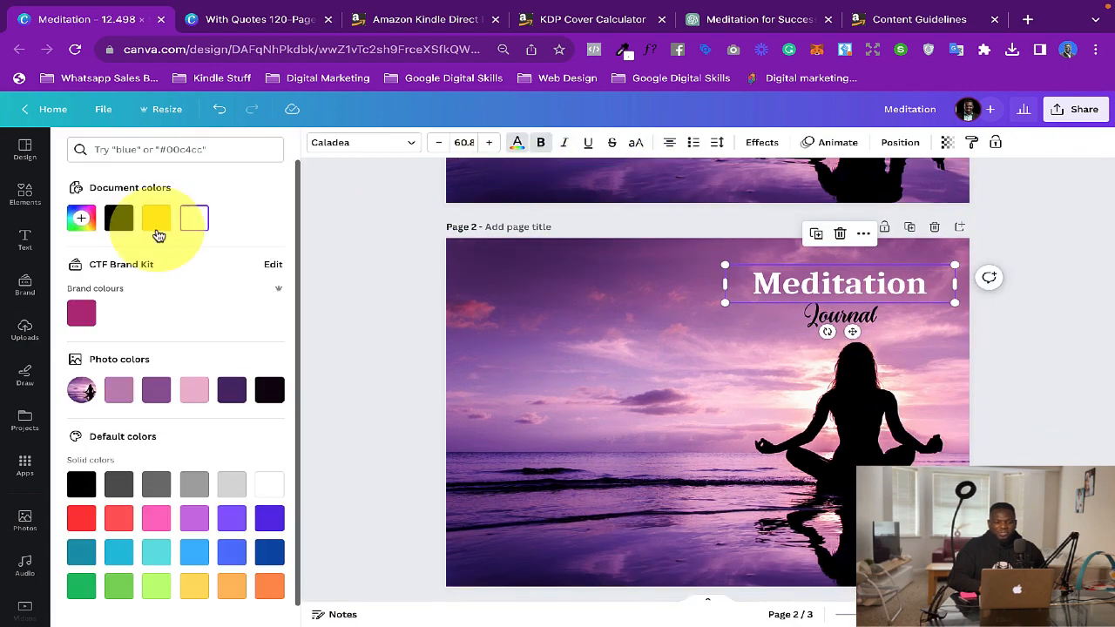
pyautogui.click(121, 218)
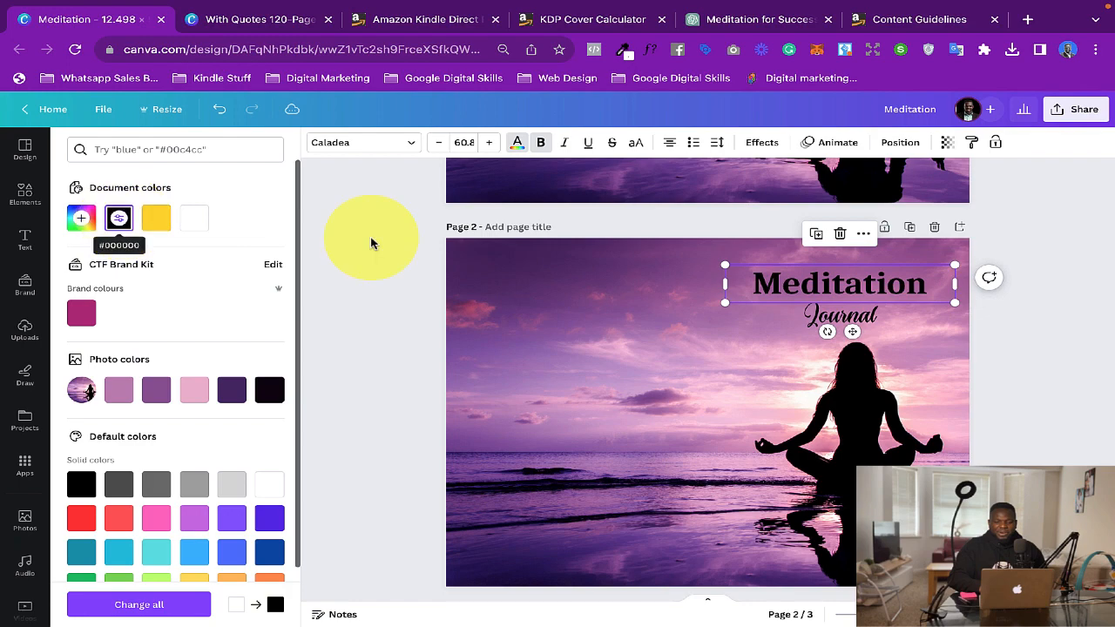
# Compare the white title variant on page 1 with the black title variant on page 2
pyautogui.click(998, 324)
pyautogui.scroll(4, 999, 326)
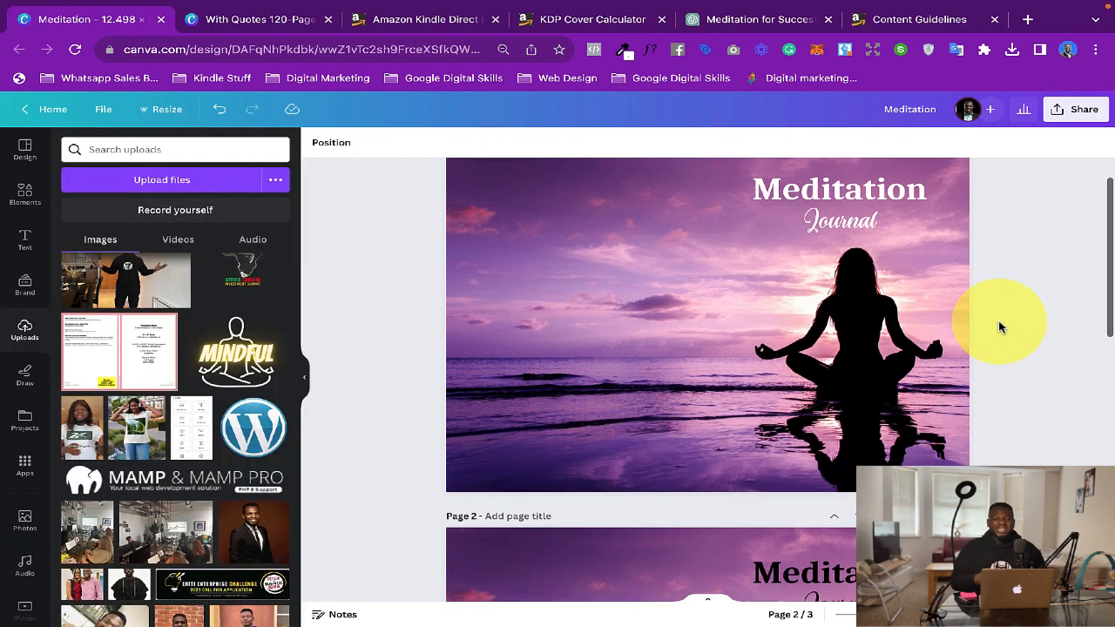
pyautogui.scroll(-3, 999, 326)
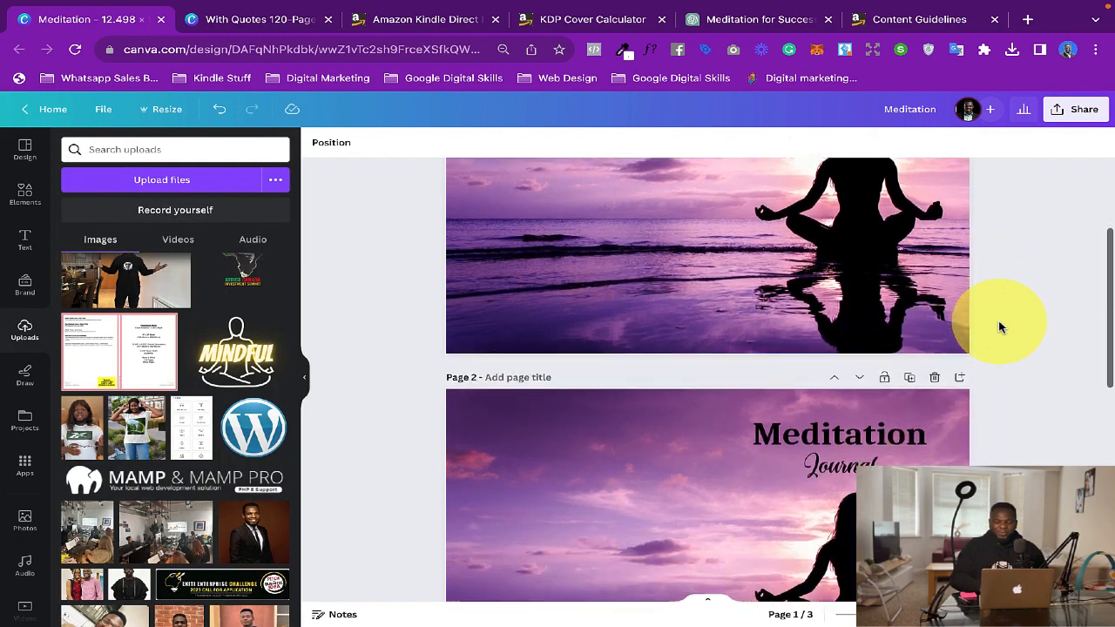
pyautogui.scroll(-1, 998, 327)
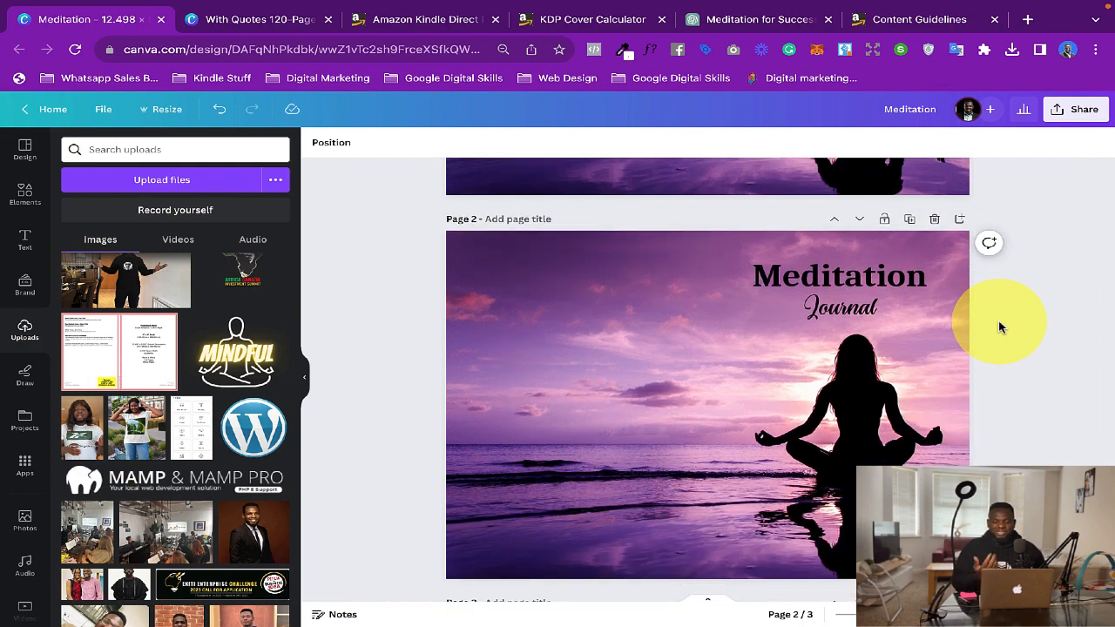
pyautogui.scroll(4, 999, 326)
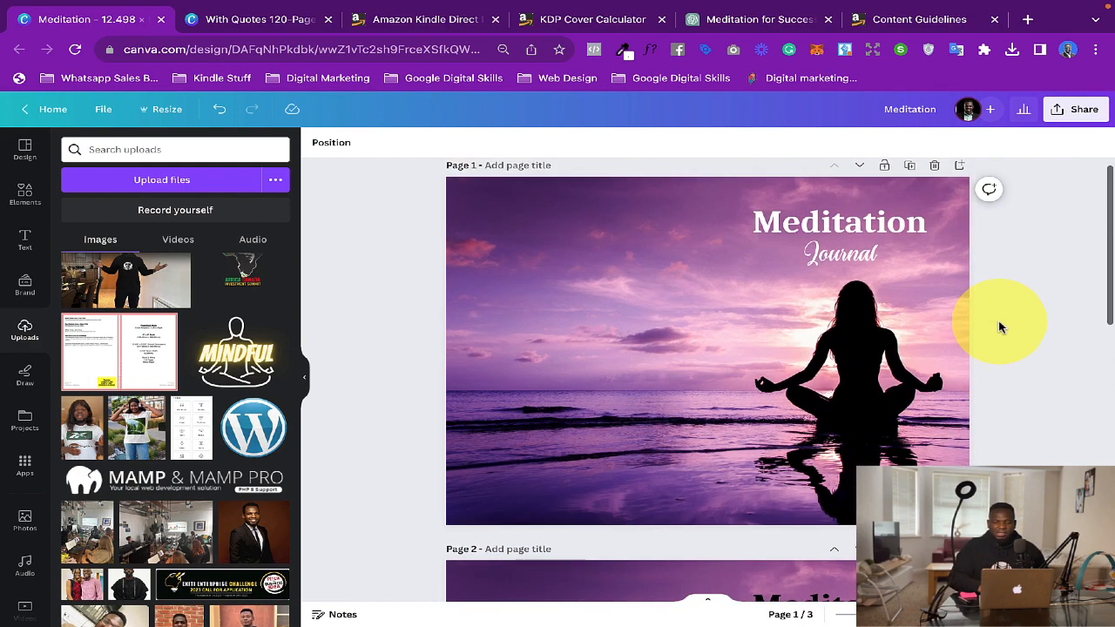
pyautogui.scroll(-4, 999, 326)
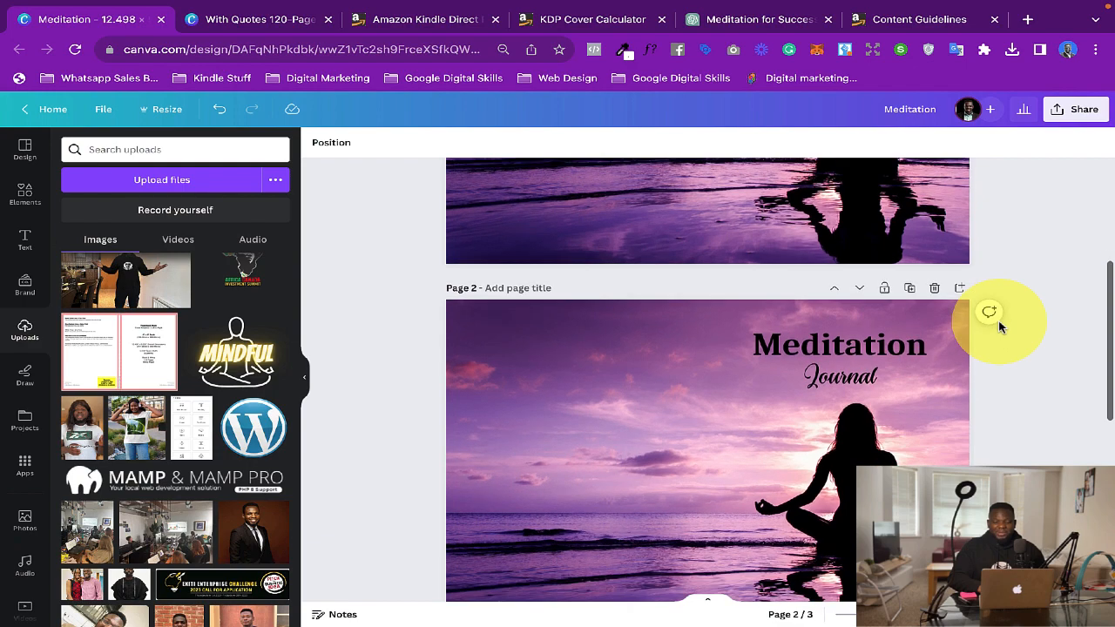
pyautogui.scroll(4, 999, 326)
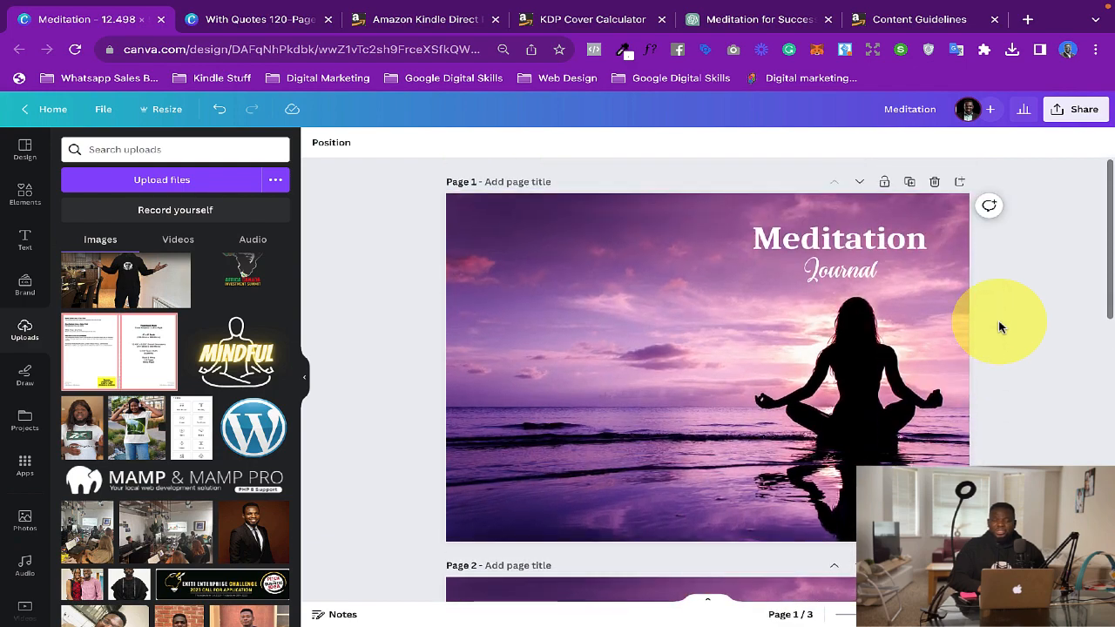
pyautogui.scroll(-5, 999, 326)
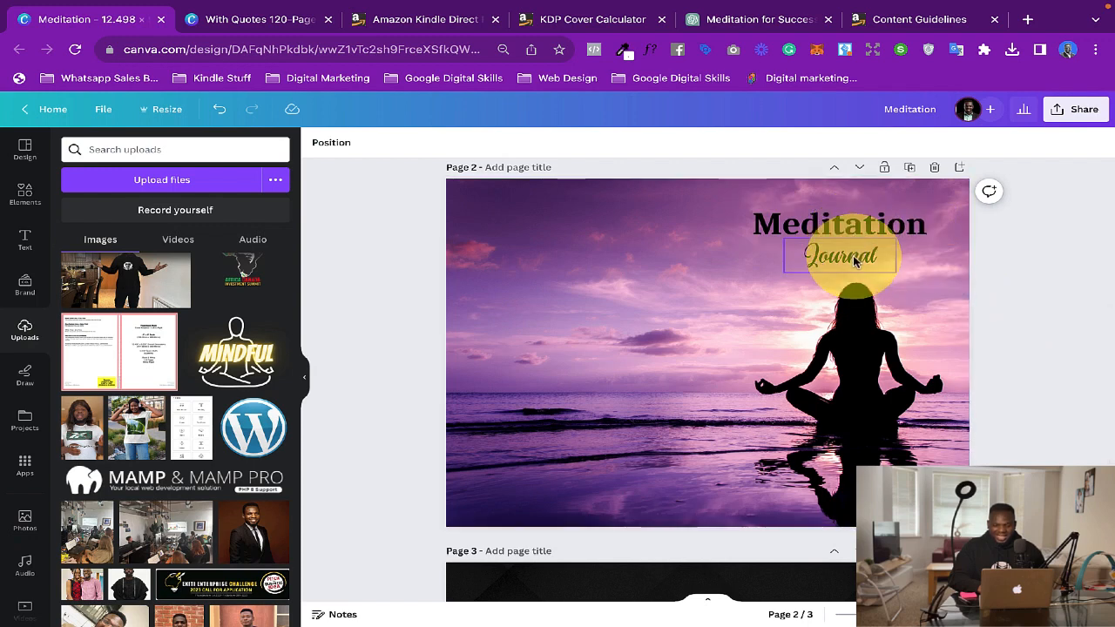
pyautogui.click(846, 264)
pyautogui.click(1011, 319)
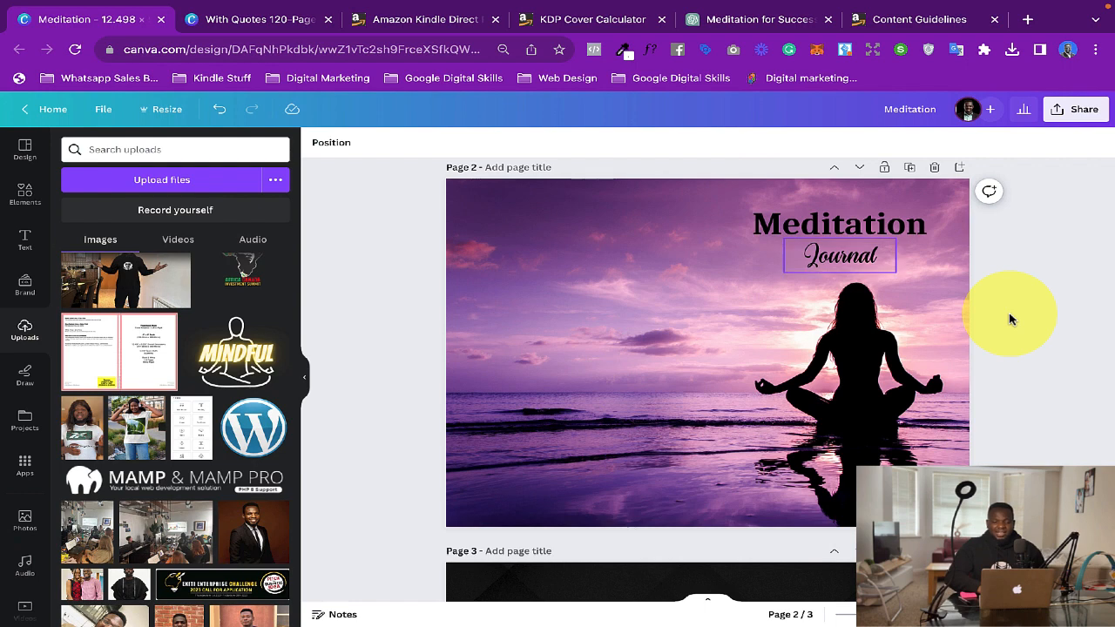
# Increase the font size of the Meditation heading on page 2 to 69.8
pyautogui.click(880, 223)
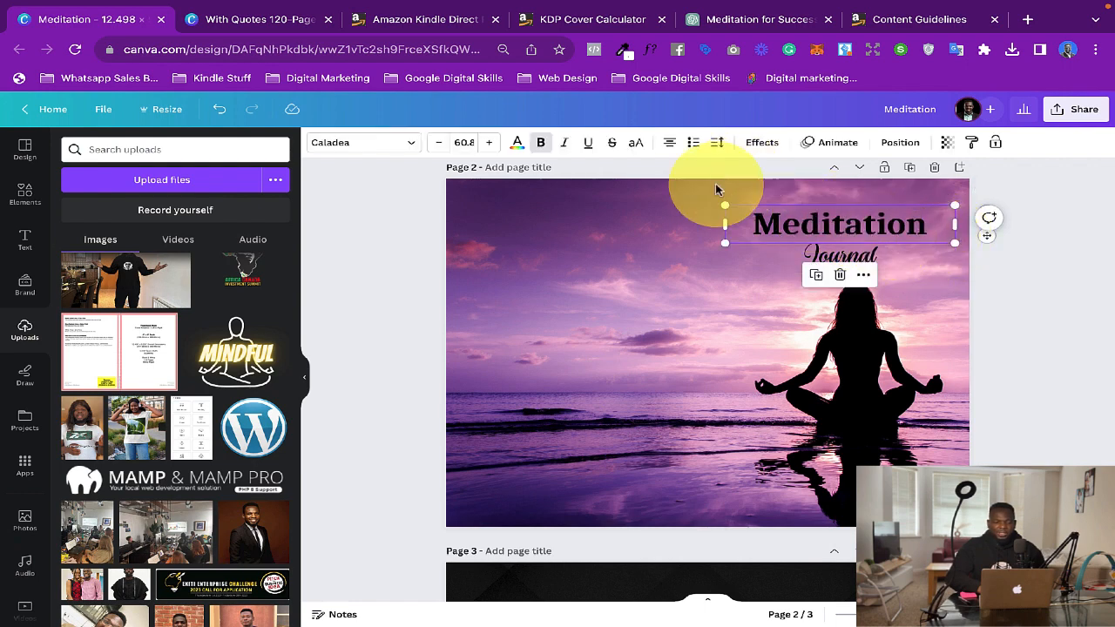
pyautogui.click(490, 143)
pyautogui.click(490, 143)
pyautogui.click(489, 143)
pyautogui.click(489, 143)
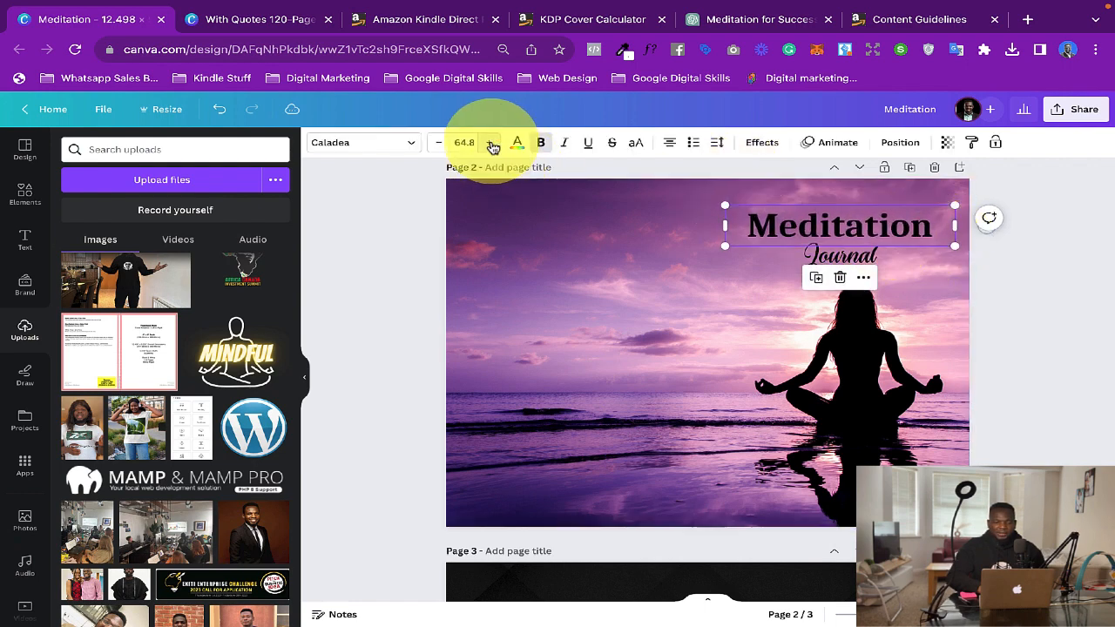
pyautogui.click(492, 145)
pyautogui.click(492, 145)
pyautogui.click(492, 144)
pyautogui.click(492, 144)
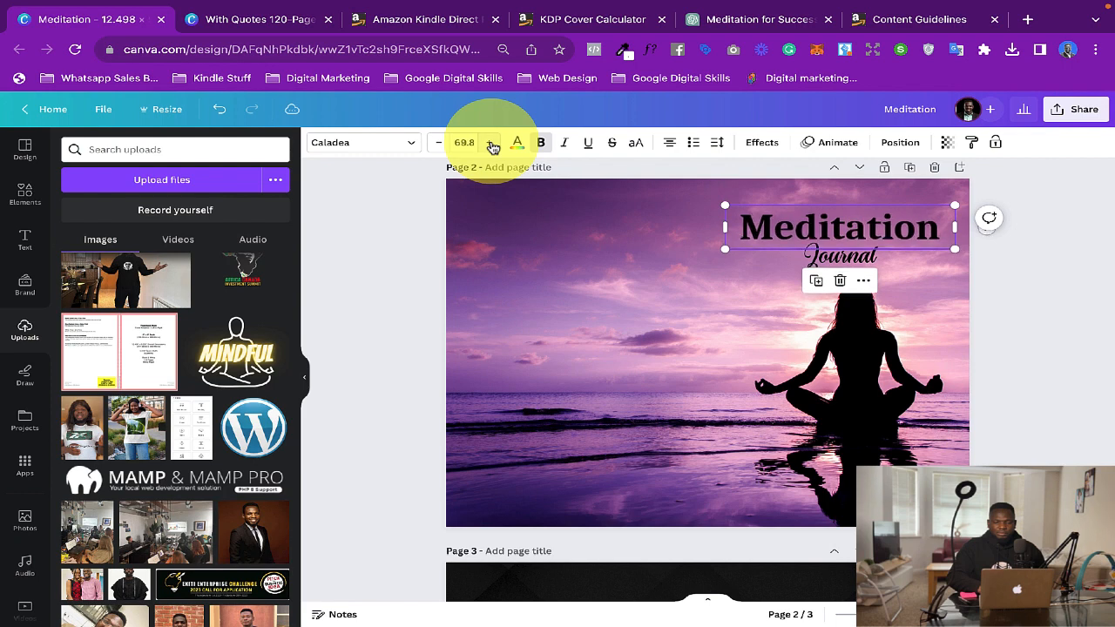
# Enlarge the "Journal" text on page 2 to a font size of about 71.2
pyautogui.click(1047, 335)
pyautogui.moveTo(859, 265); pyautogui.dragTo(910, 285)
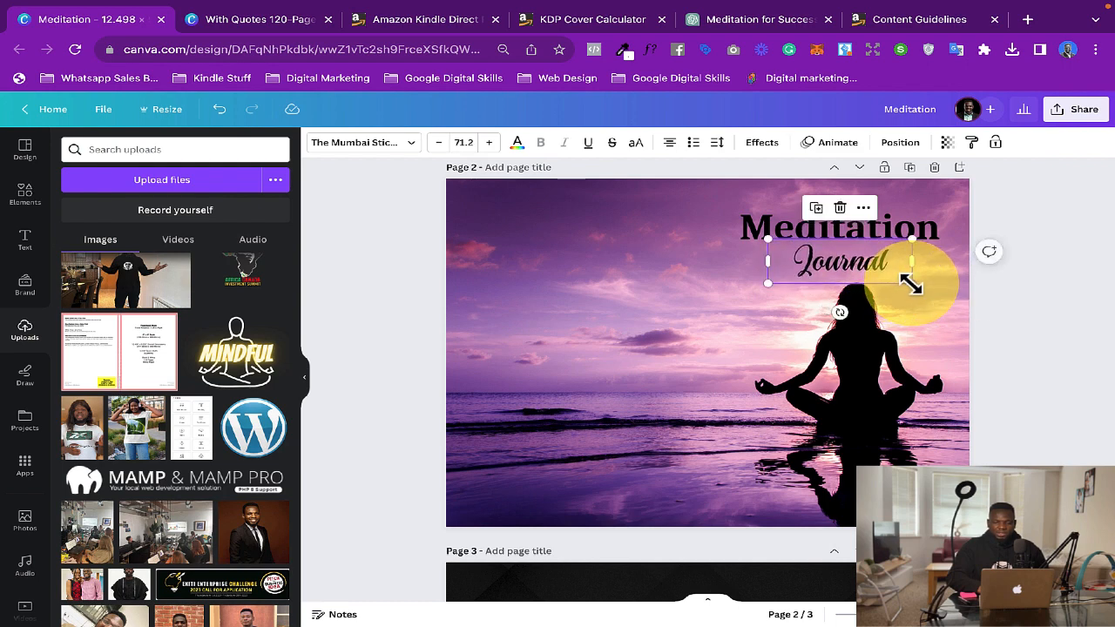
pyautogui.click(1044, 304)
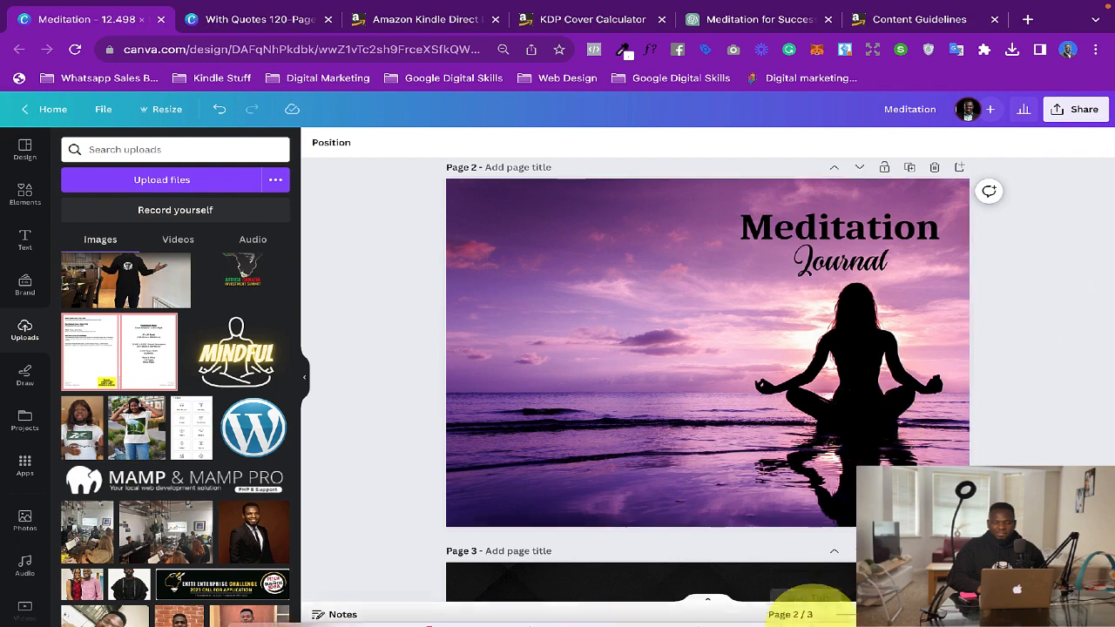
# Overlay the uploaded KDP cover template across the whole of page 2 and set its transparency to 19
pyautogui.click(119, 351)
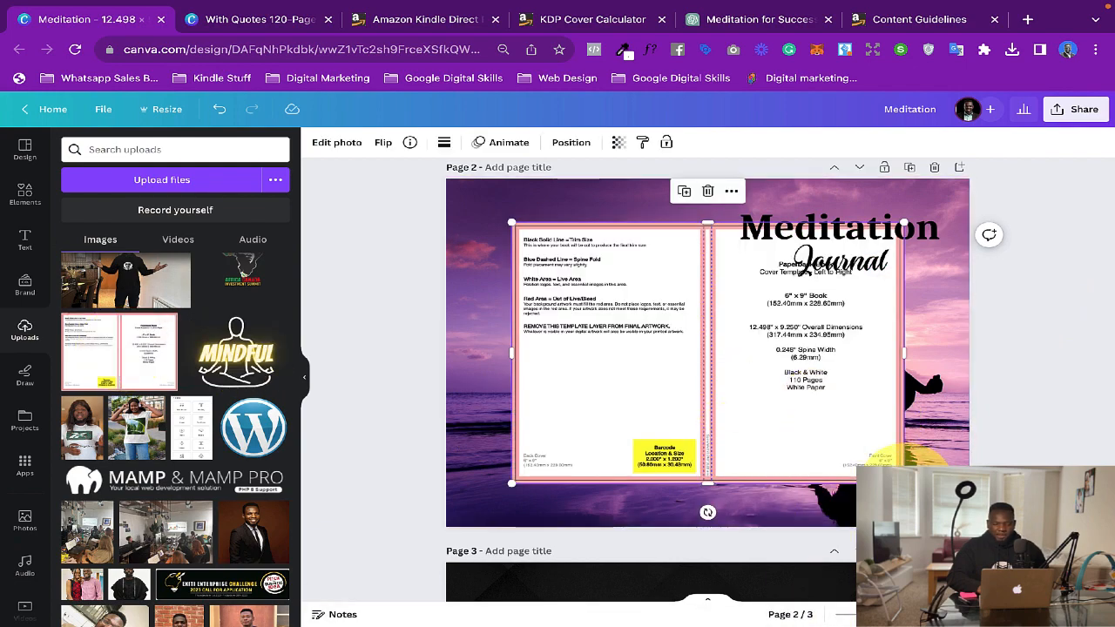
pyautogui.moveTo(904, 483); pyautogui.dragTo(969, 527)
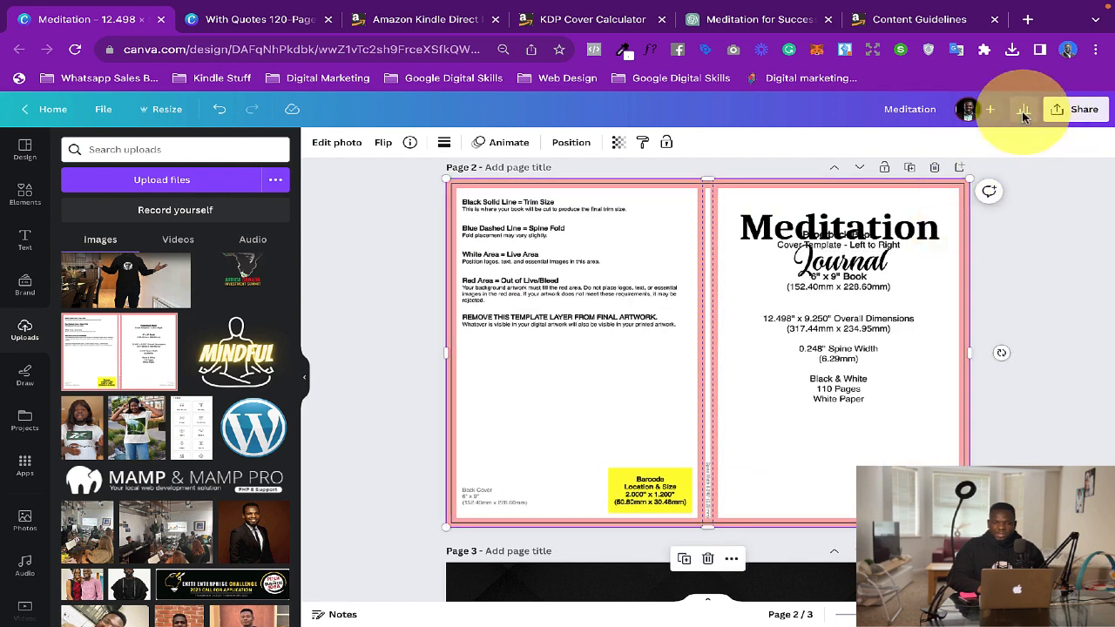
pyautogui.click(618, 142)
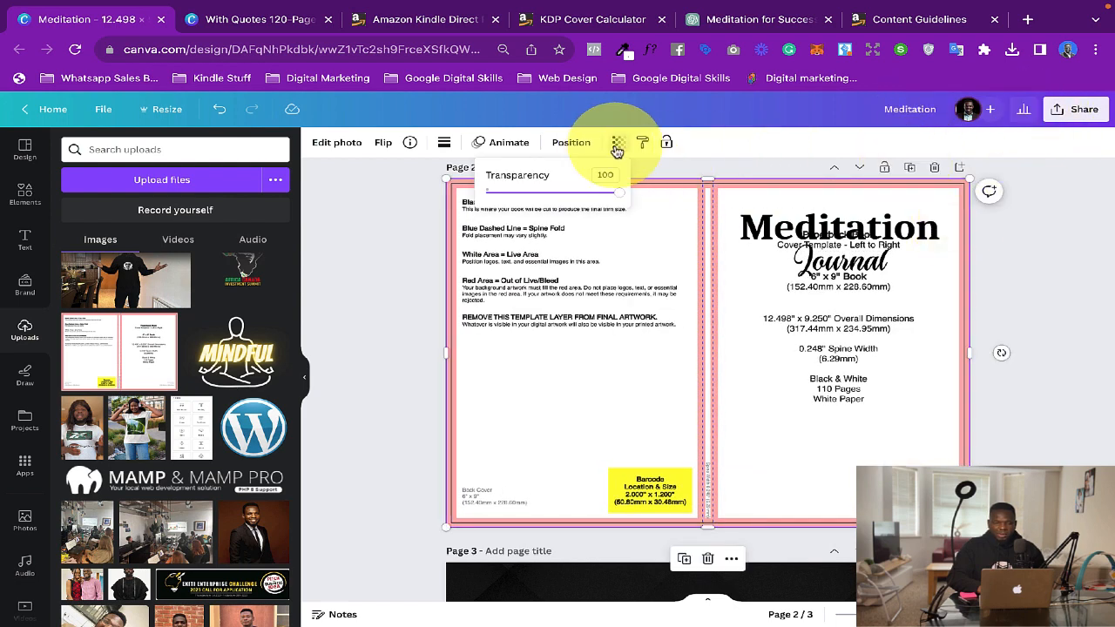
pyautogui.moveTo(616, 197); pyautogui.dragTo(513, 193)
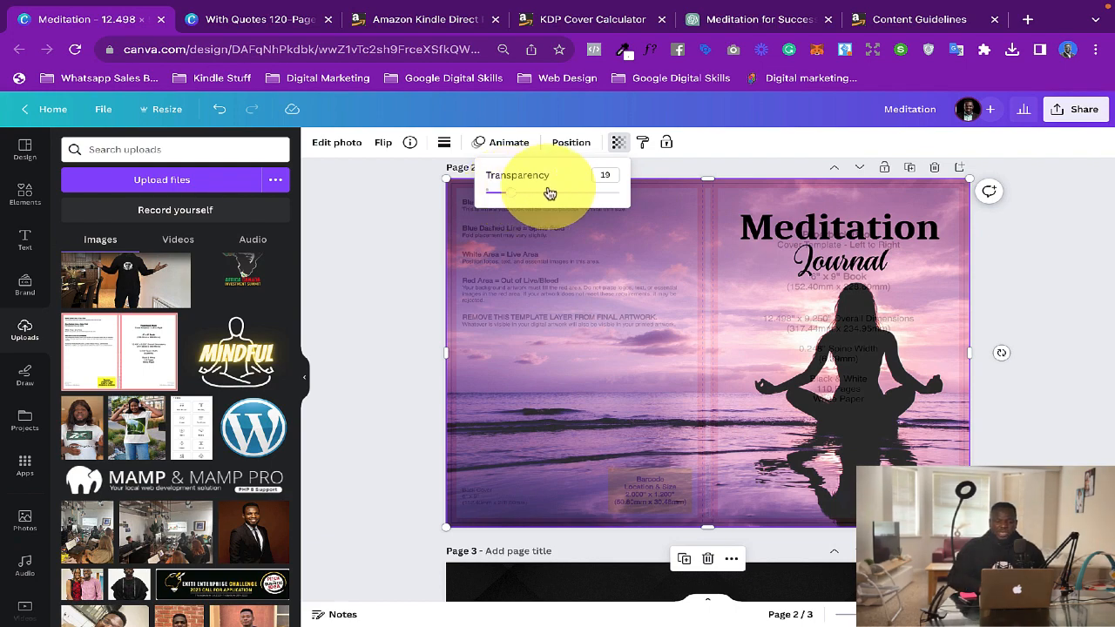
# Make the KDP template overlay more opaque to check the text placement, and delete it from page 2
pyautogui.moveTo(517, 193); pyautogui.dragTo(595, 191)
pyautogui.click(680, 240)
pyautogui.press('Delete')
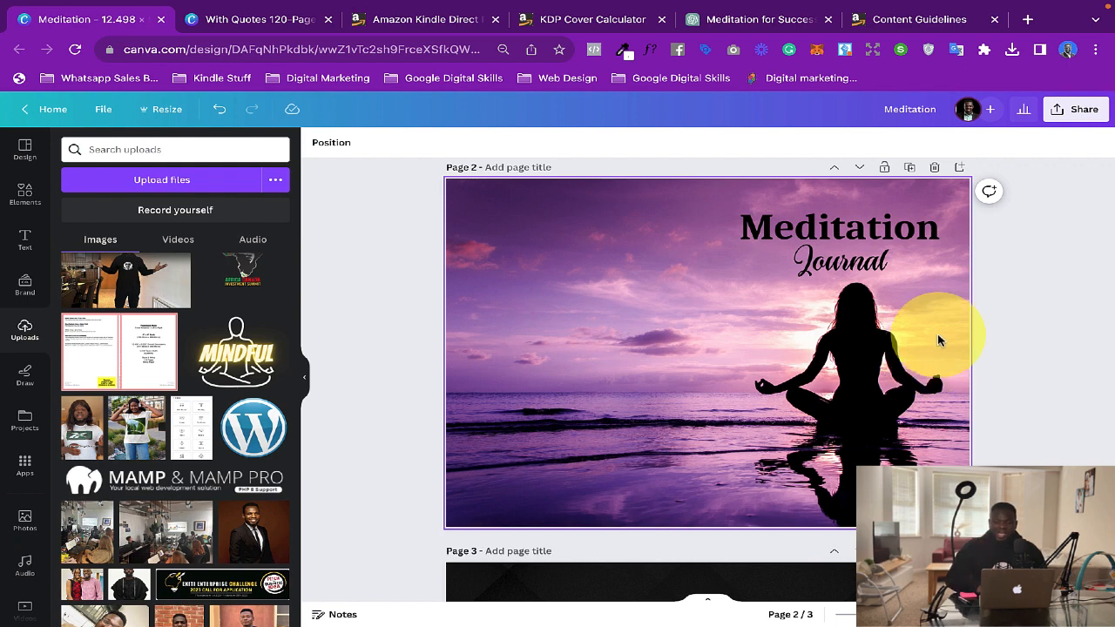
# Open the download settings for the design and choose PDF Print as the file type
pyautogui.click(1062, 113)
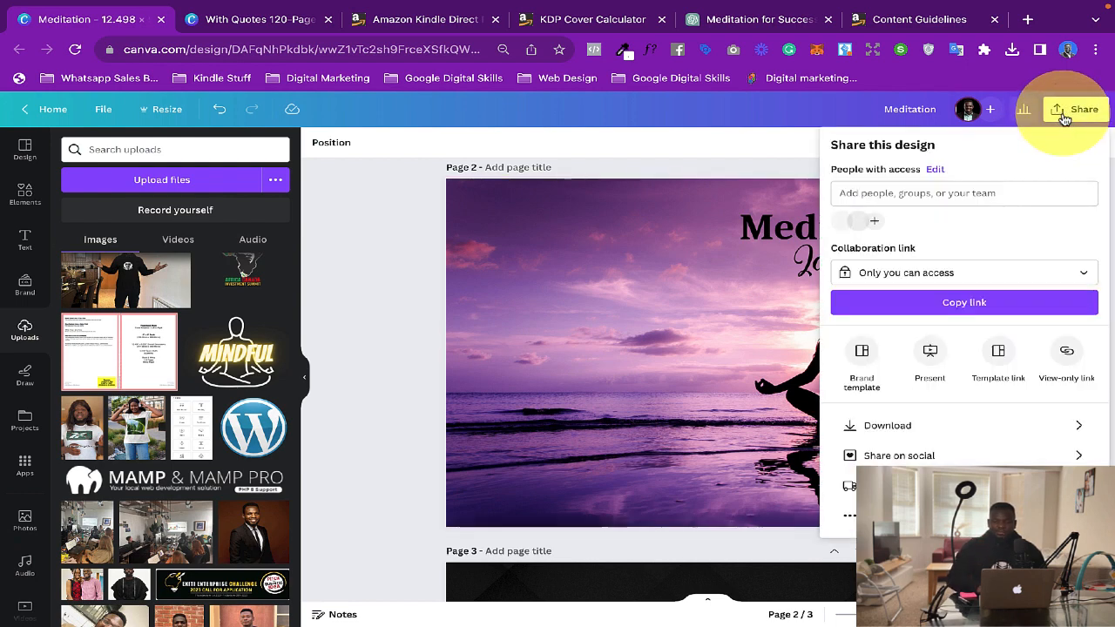
pyautogui.click(909, 426)
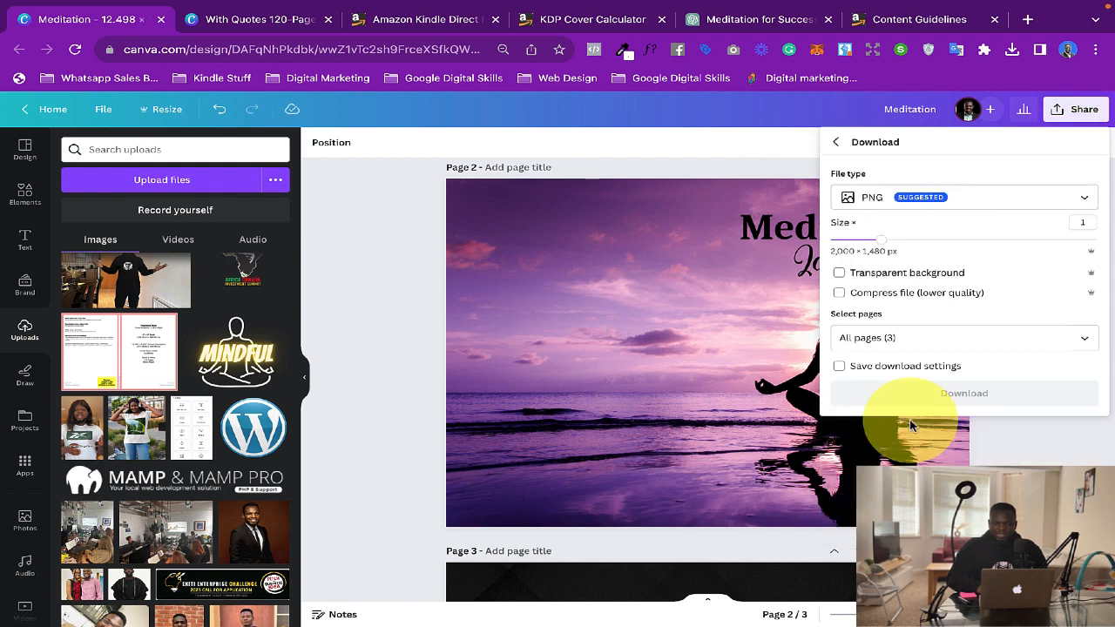
pyautogui.click(942, 196)
pyautogui.click(923, 256)
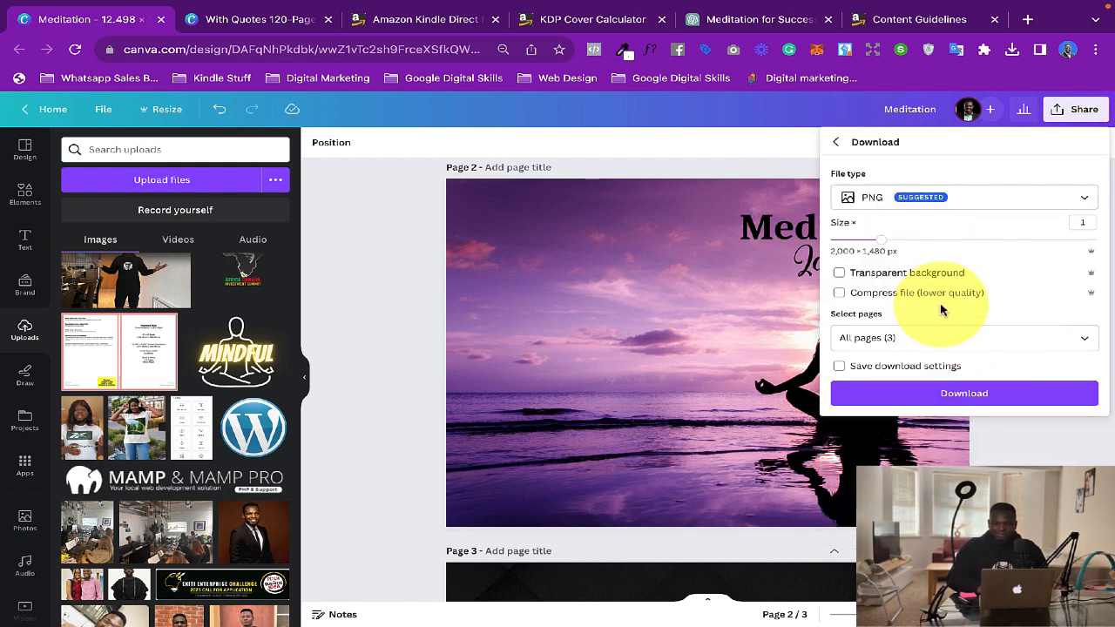
pyautogui.click(938, 200)
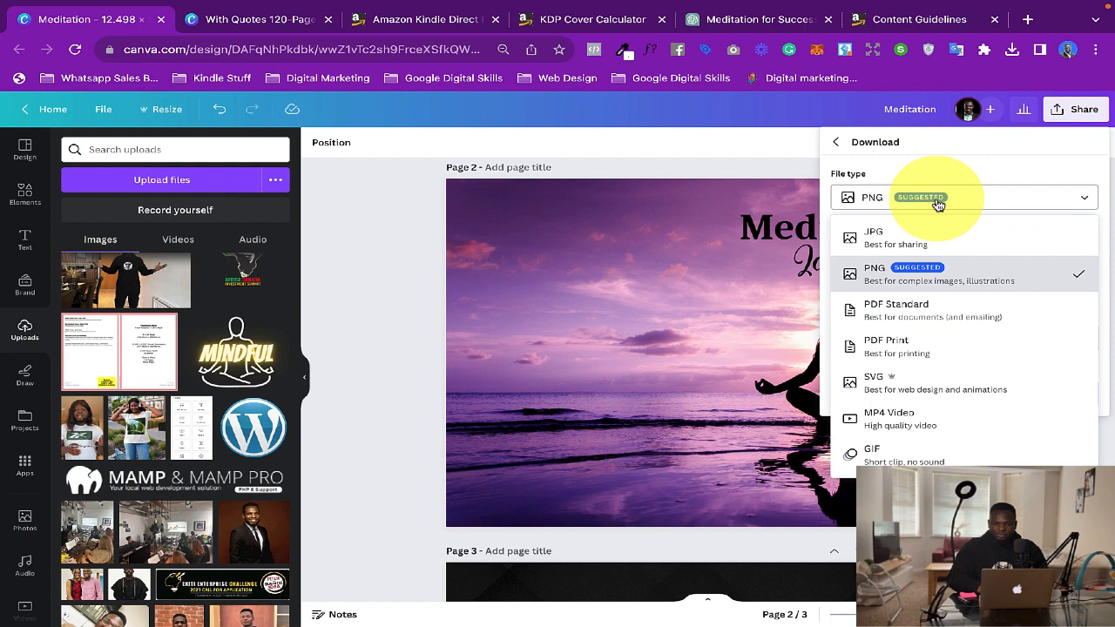
pyautogui.click(927, 354)
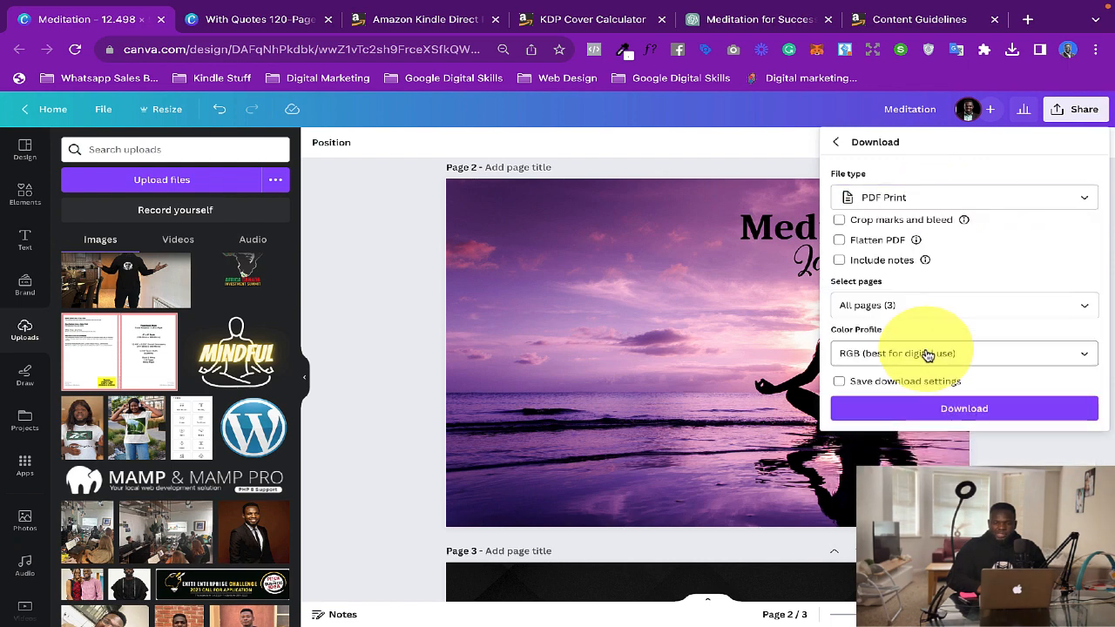
# Restrict the download to the current page (Page 2) and save the PDF to the Desktop as Meditation
pyautogui.click(1024, 307)
pyautogui.click(1082, 340)
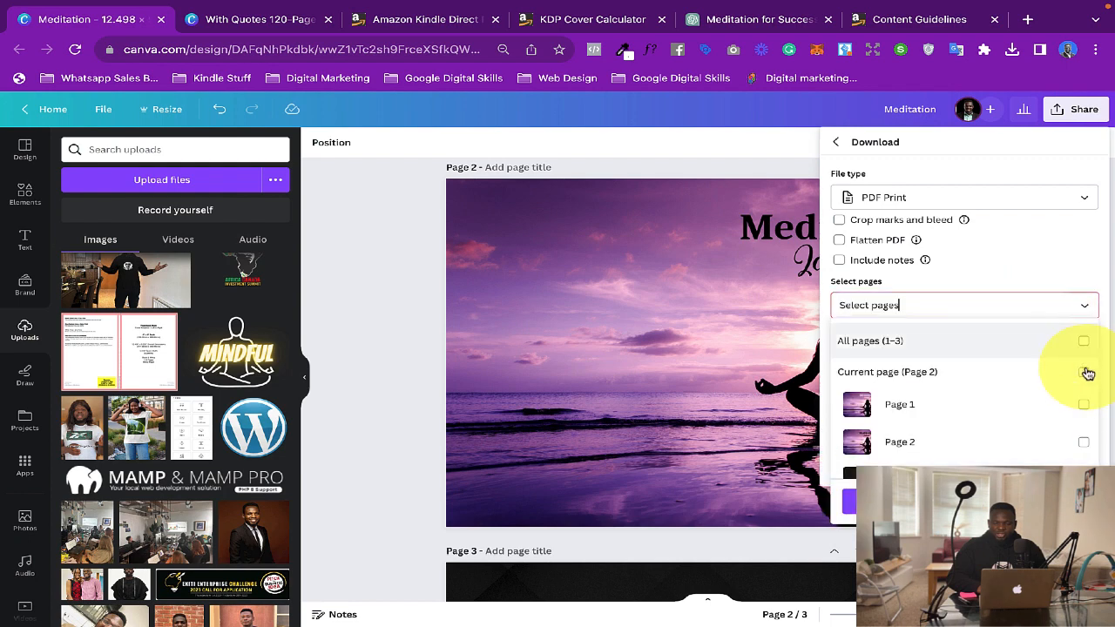
pyautogui.click(1085, 374)
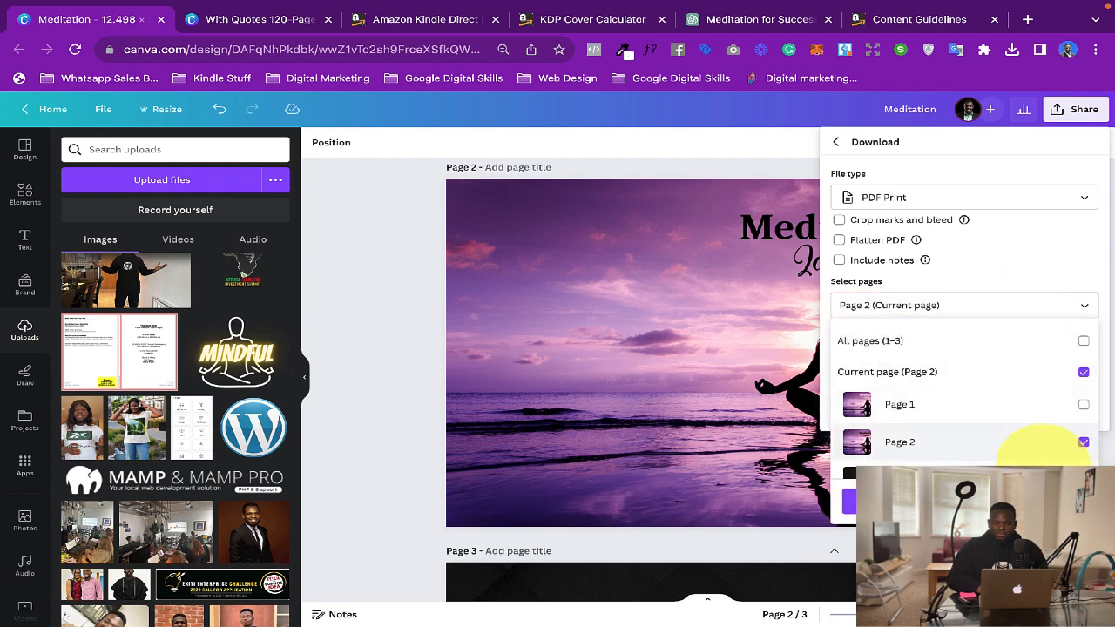
pyautogui.click(984, 500)
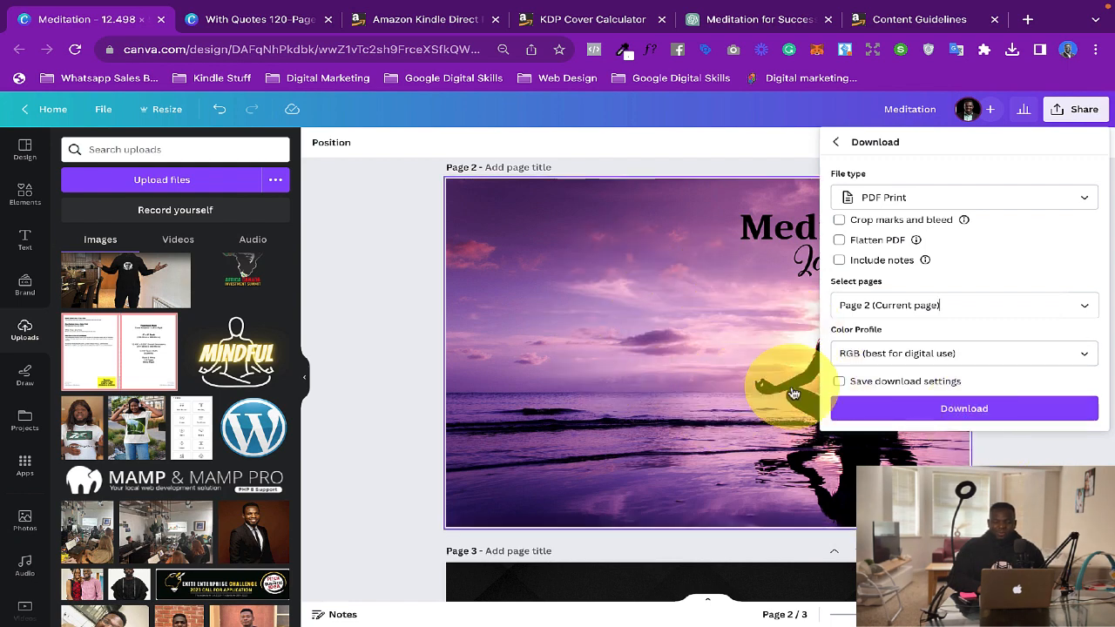
pyautogui.click(992, 408)
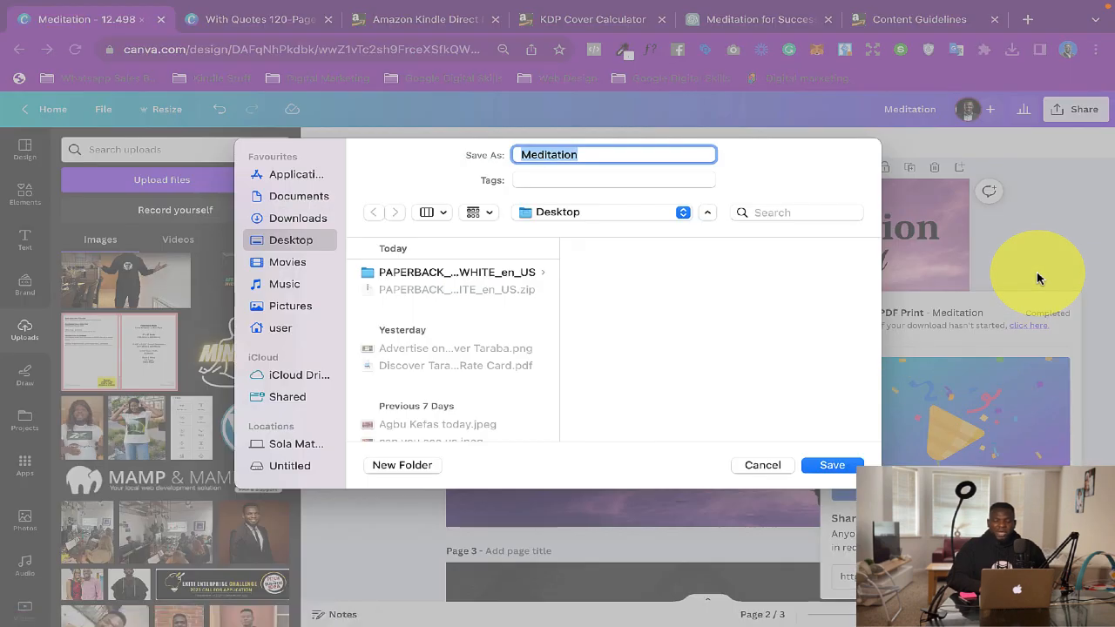
pyautogui.press('Return')
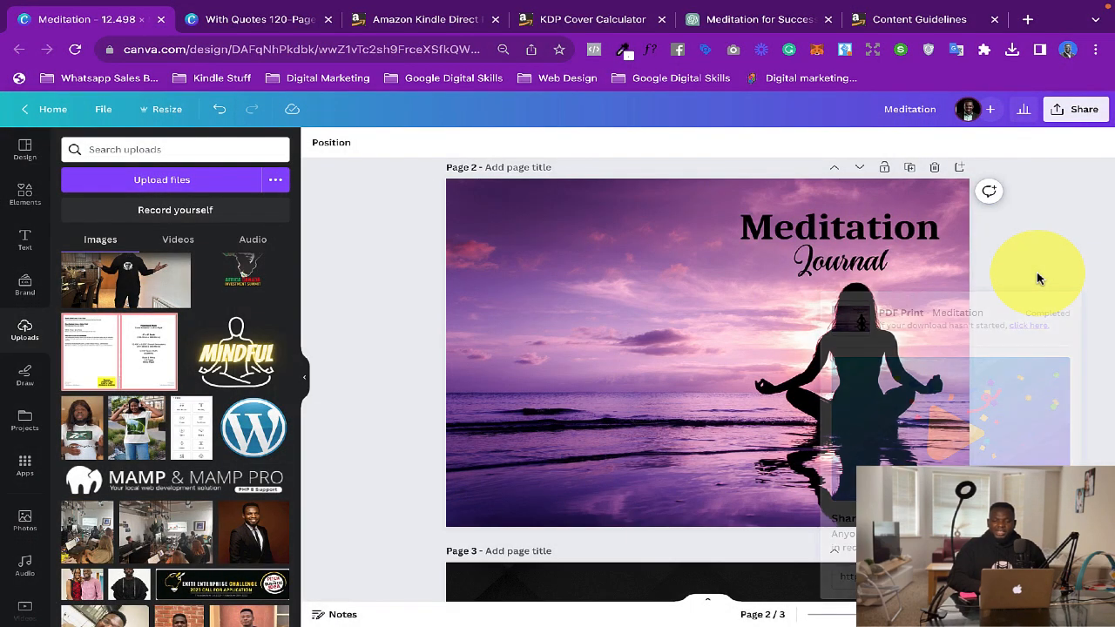
# Reopen the download settings for the cover design and choose PDF Print as the file type
pyautogui.click(1056, 112)
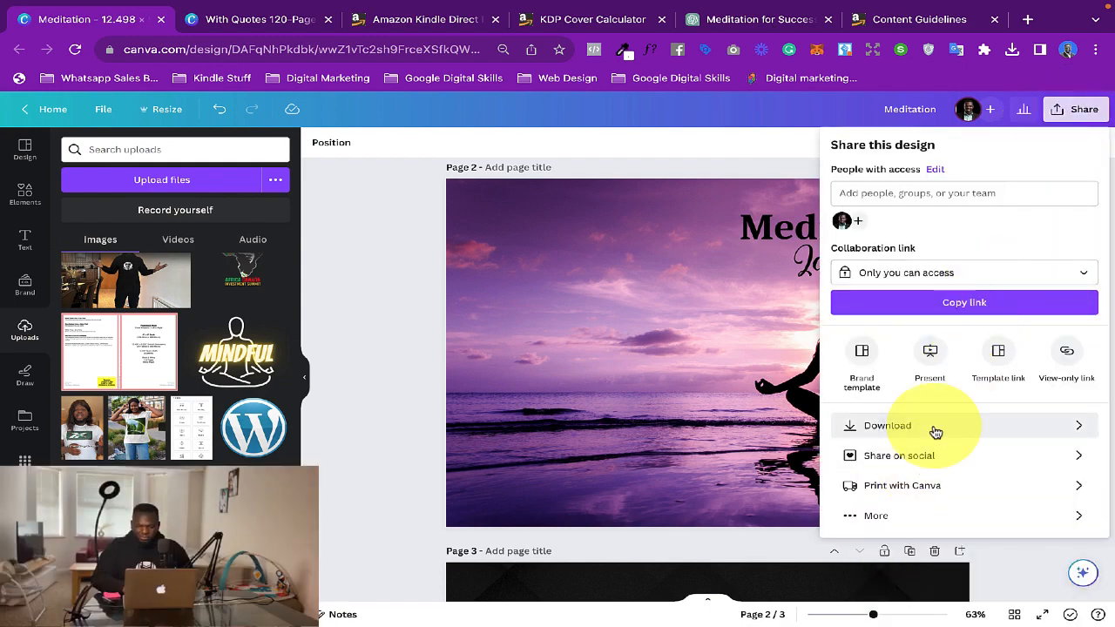
pyautogui.click(951, 425)
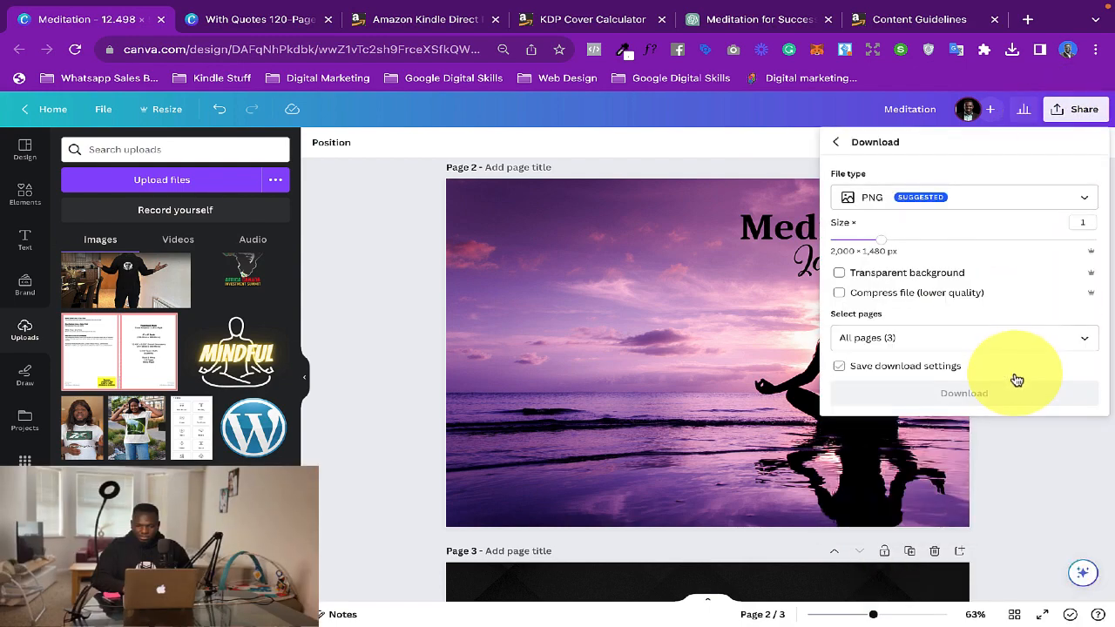
pyautogui.click(1005, 205)
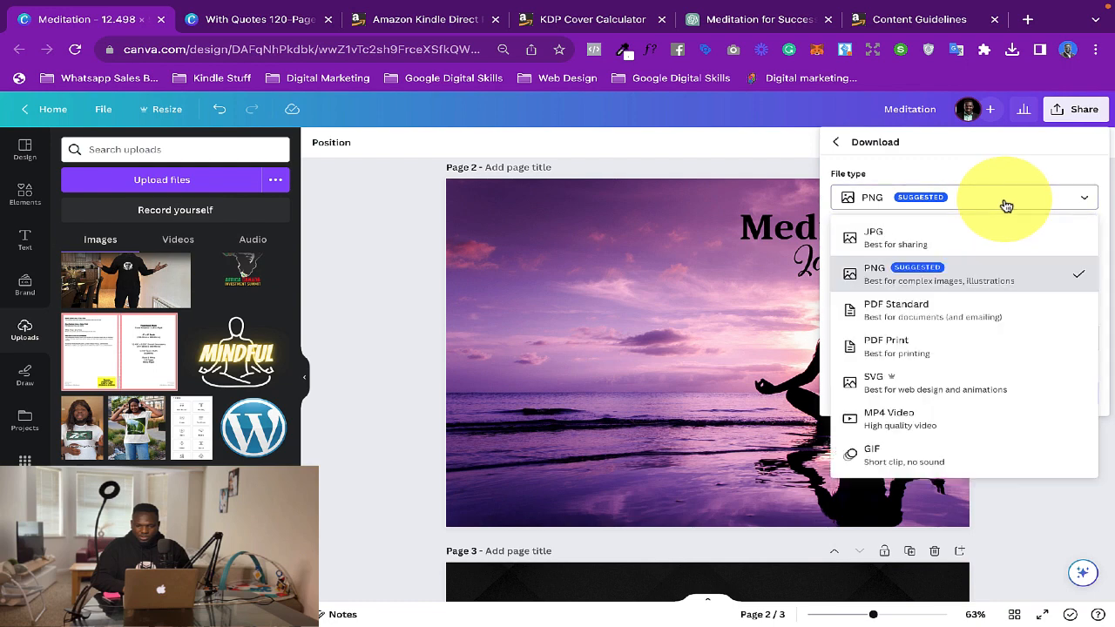
pyautogui.click(900, 351)
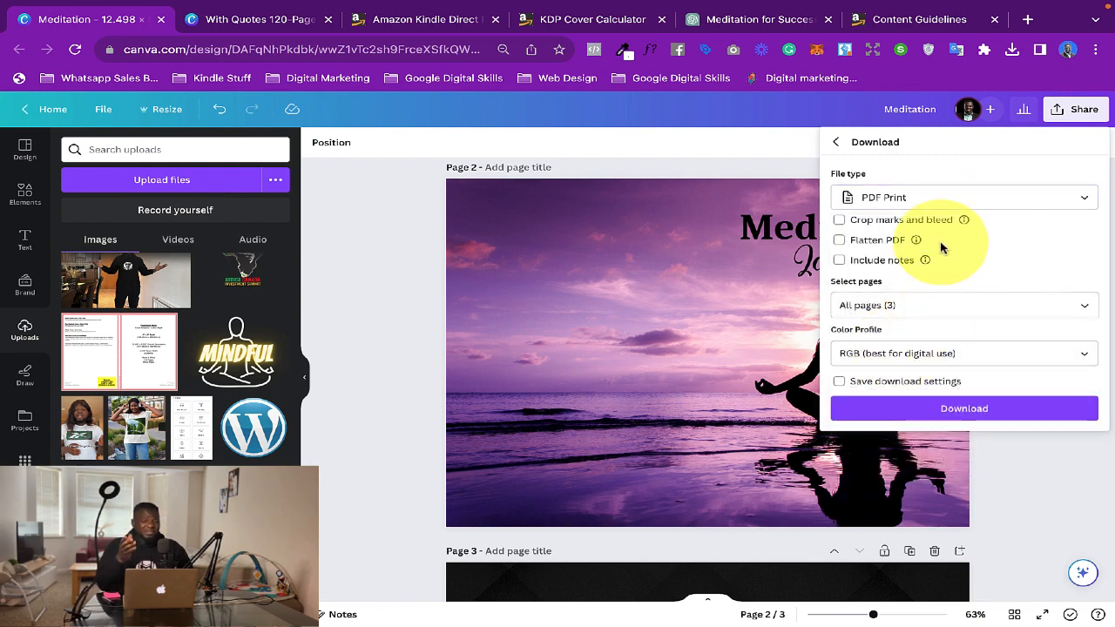
pyautogui.click(942, 198)
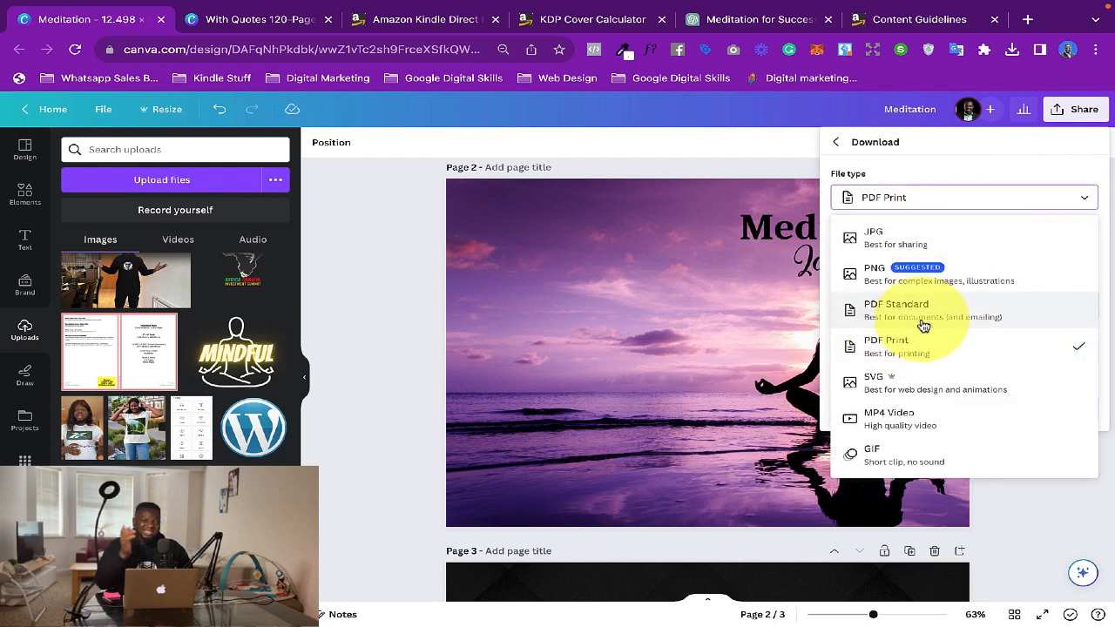
pyautogui.click(950, 200)
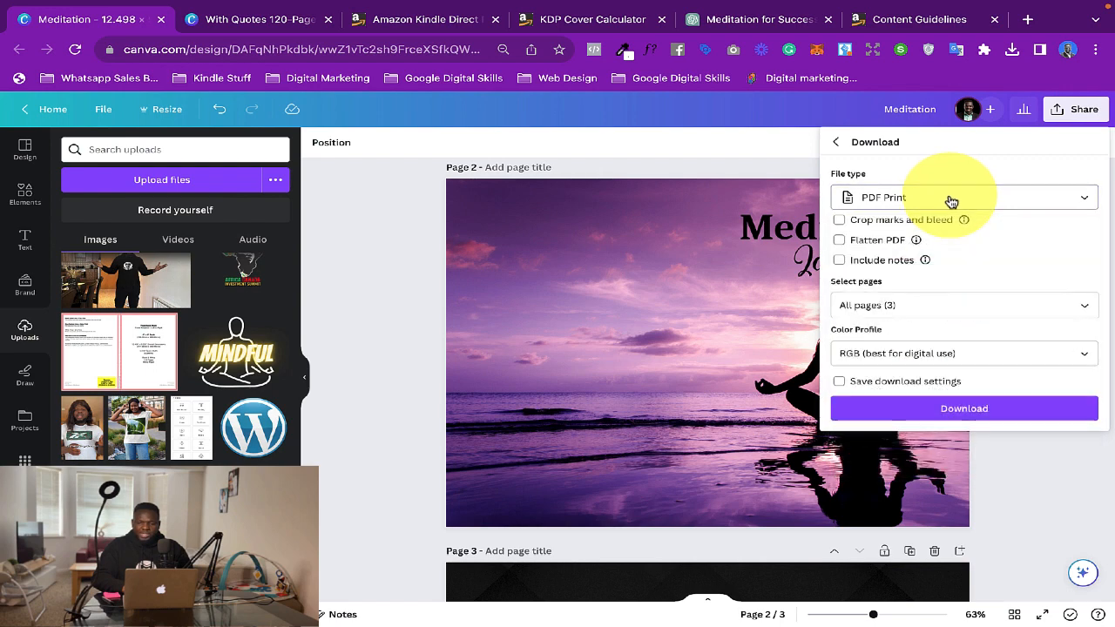
# Download only the current page (Page 2) with the CMYK (best for professional printing) color profile
pyautogui.click(993, 306)
pyautogui.click(1080, 339)
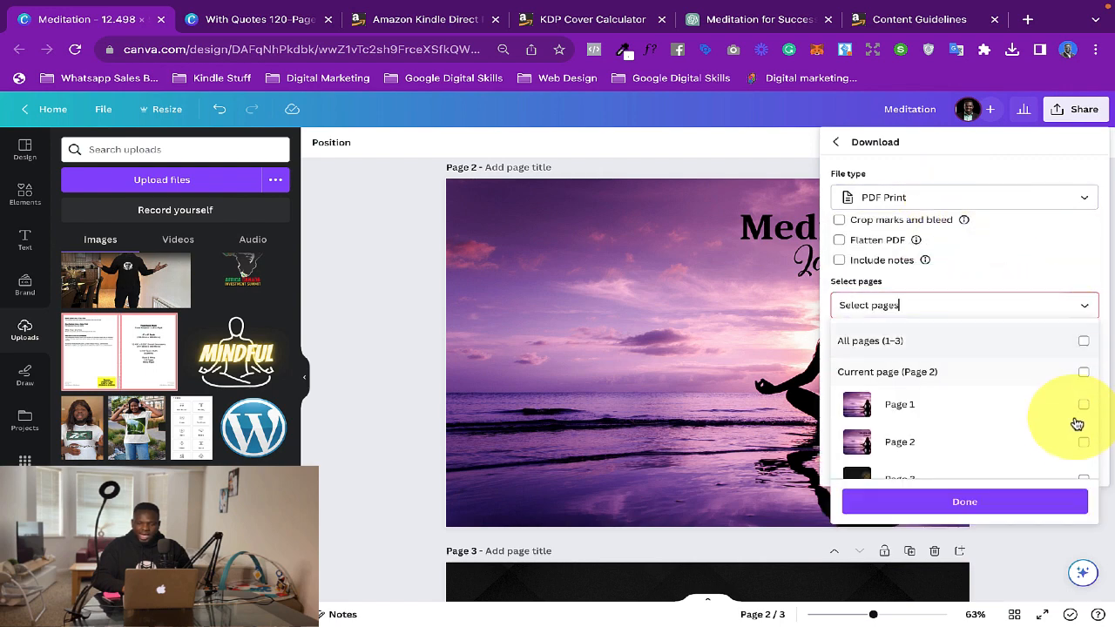
pyautogui.click(1082, 373)
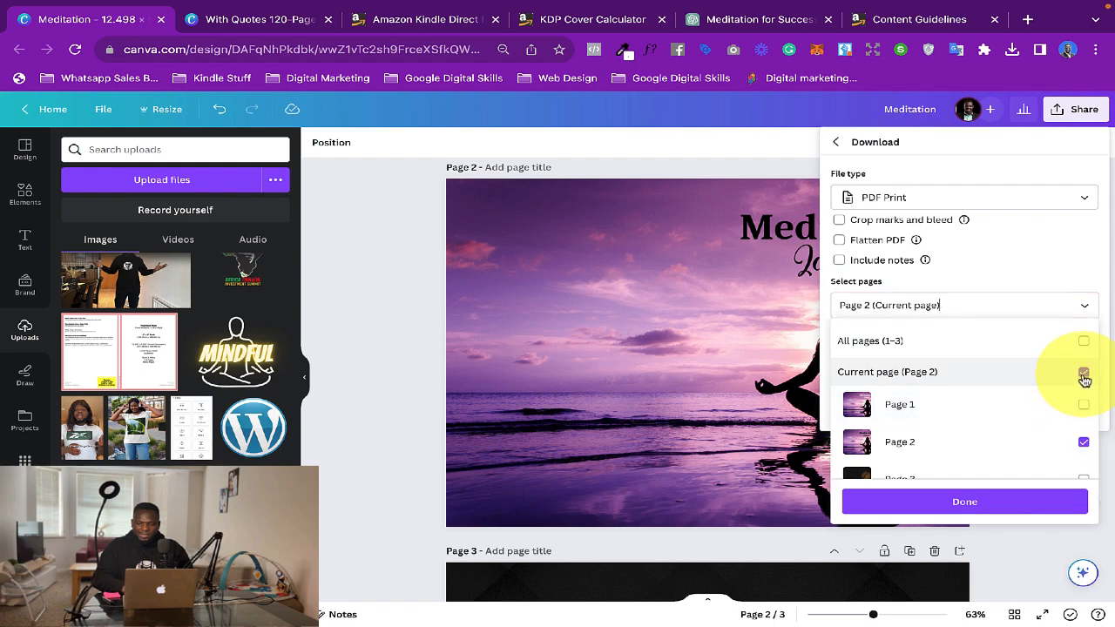
pyautogui.click(1030, 503)
pyautogui.click(1007, 362)
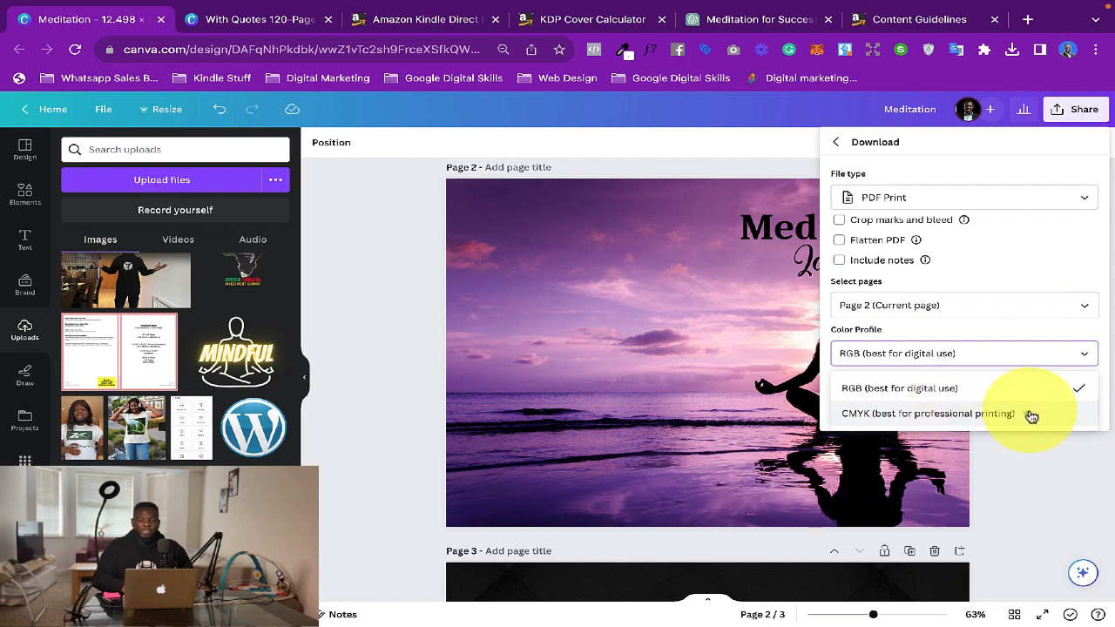
pyautogui.click(983, 414)
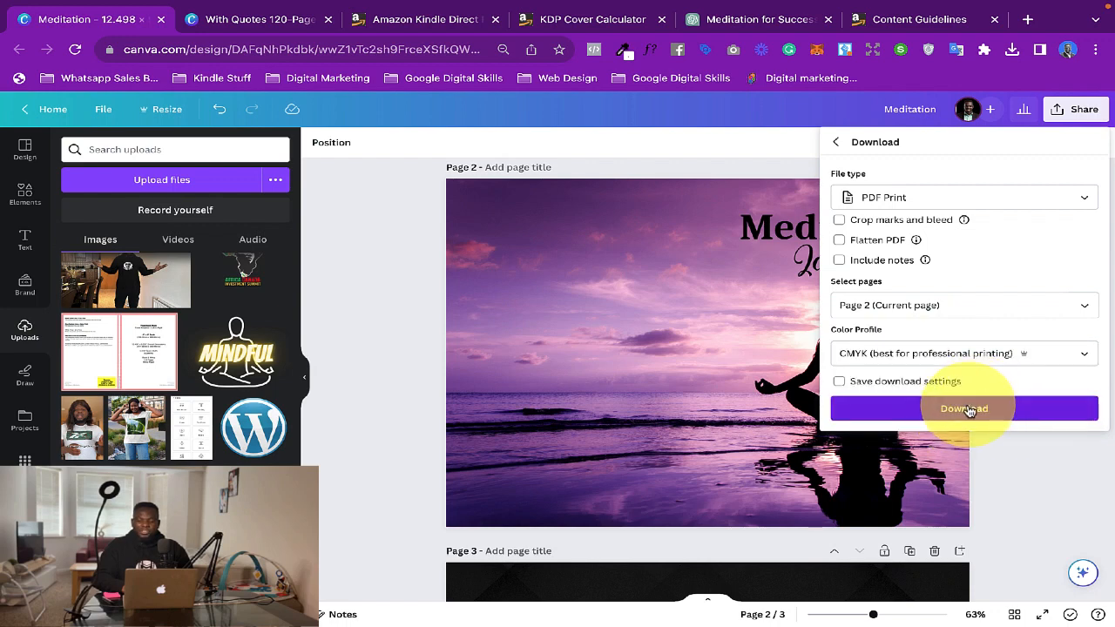
pyautogui.click(969, 411)
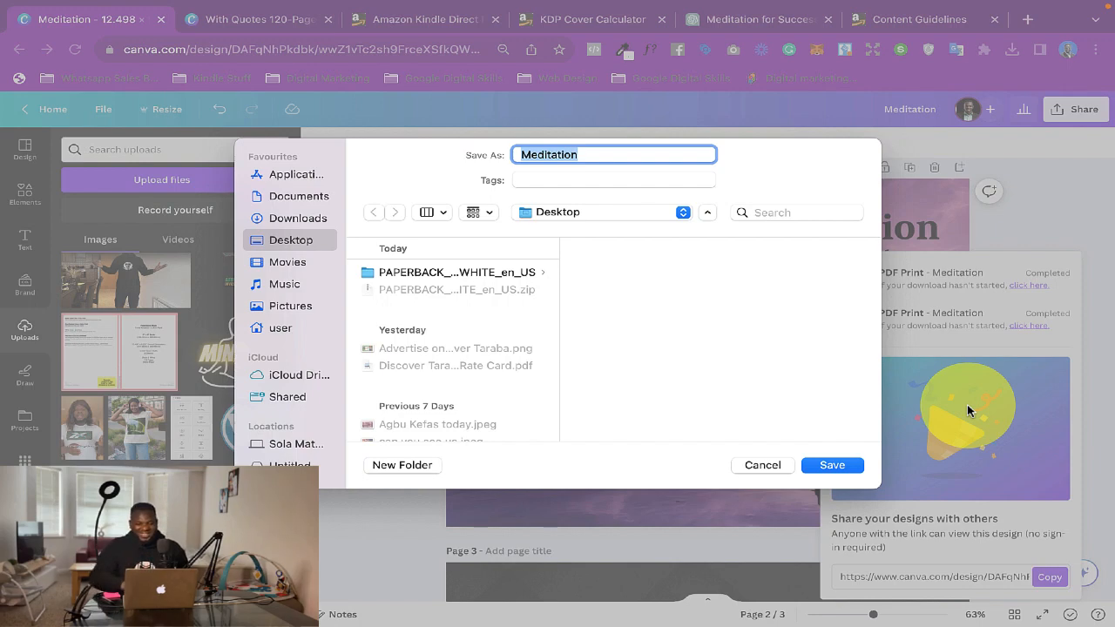
# Save the PDF to the Desktop as Meditation Cover and dismiss the download notice
pyautogui.click(601, 154)
pyautogui.write('Cober')
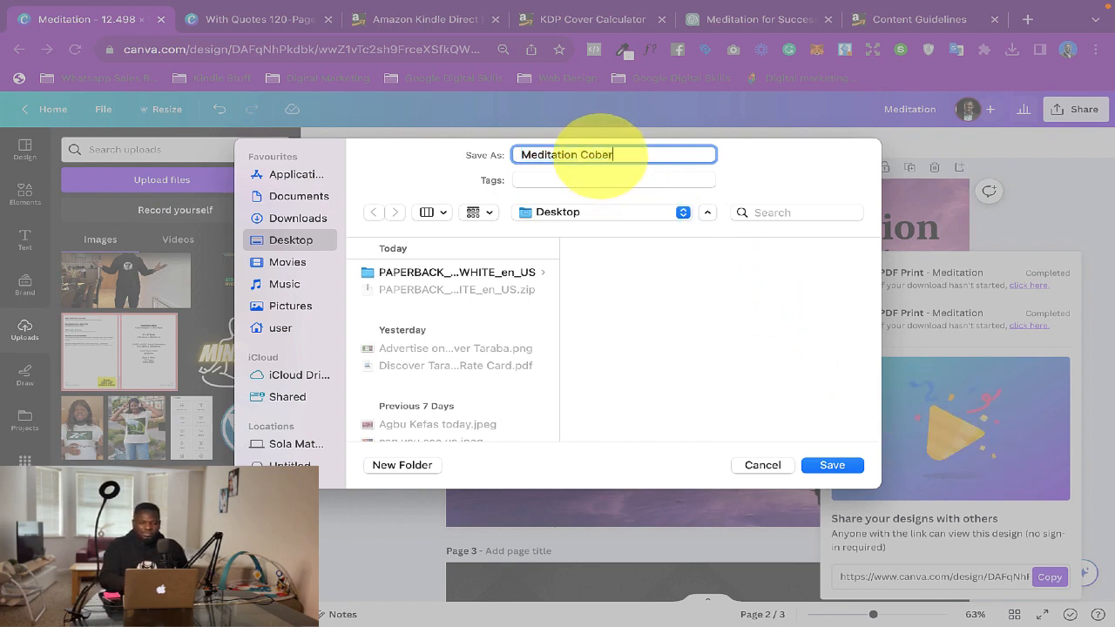
pyautogui.press('BackSpace')
pyautogui.press('BackSpace')
pyautogui.write('ver')
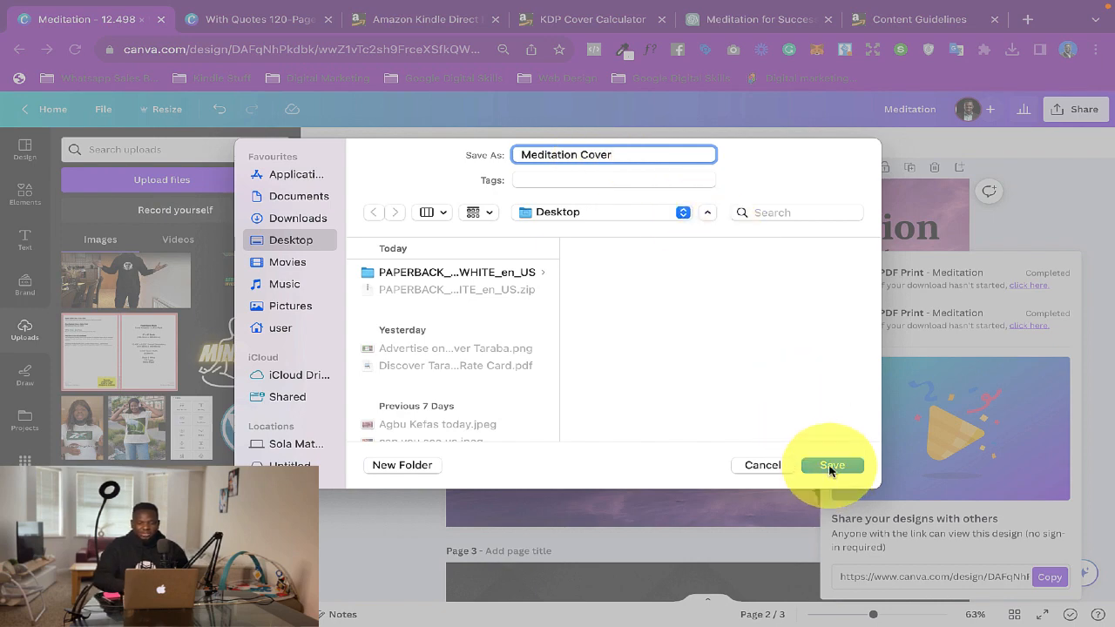
pyautogui.click(830, 464)
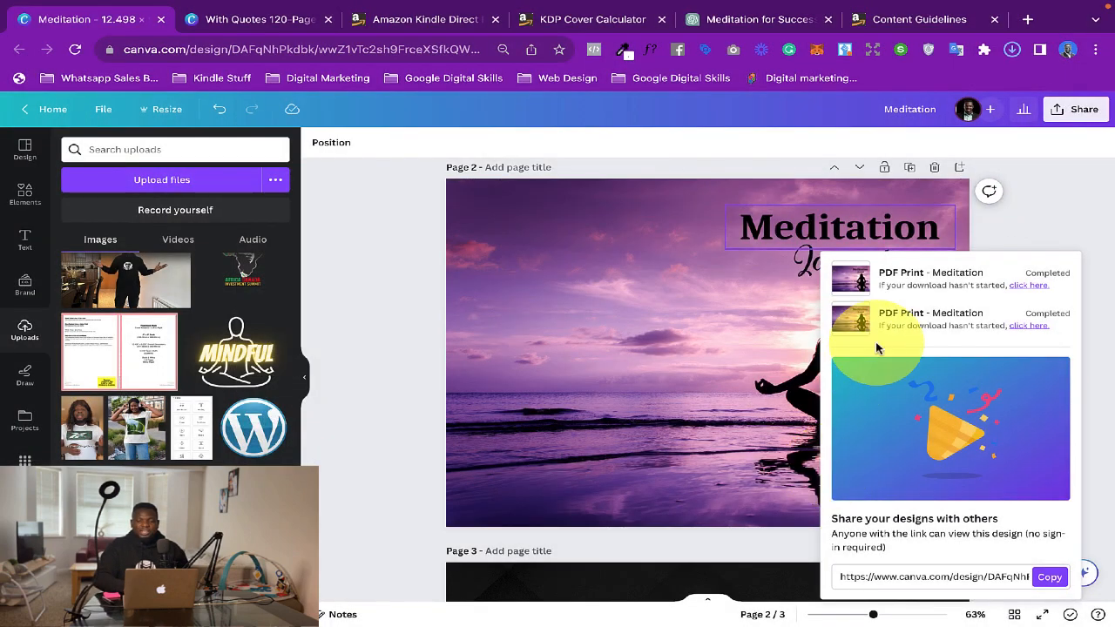
pyautogui.click(1001, 214)
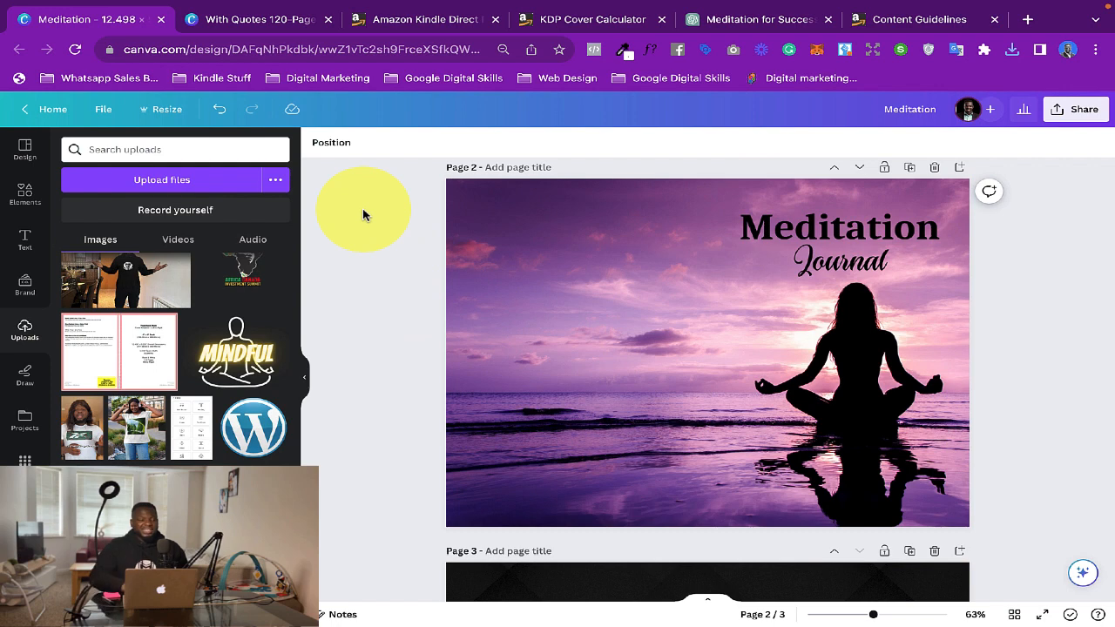
# Switch to the With Quotes 120-Page KDP Journal Interior Template design and examine its lined pages, including in grid view
pyautogui.click(251, 19)
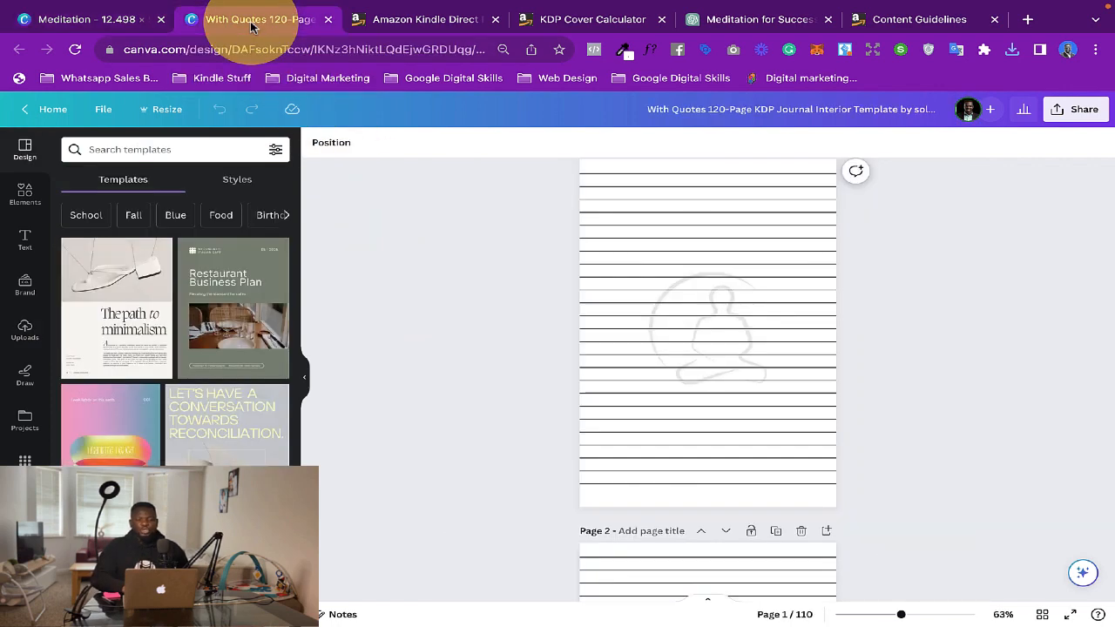
pyautogui.moveTo(723, 304); pyautogui.dragTo(793, 271)
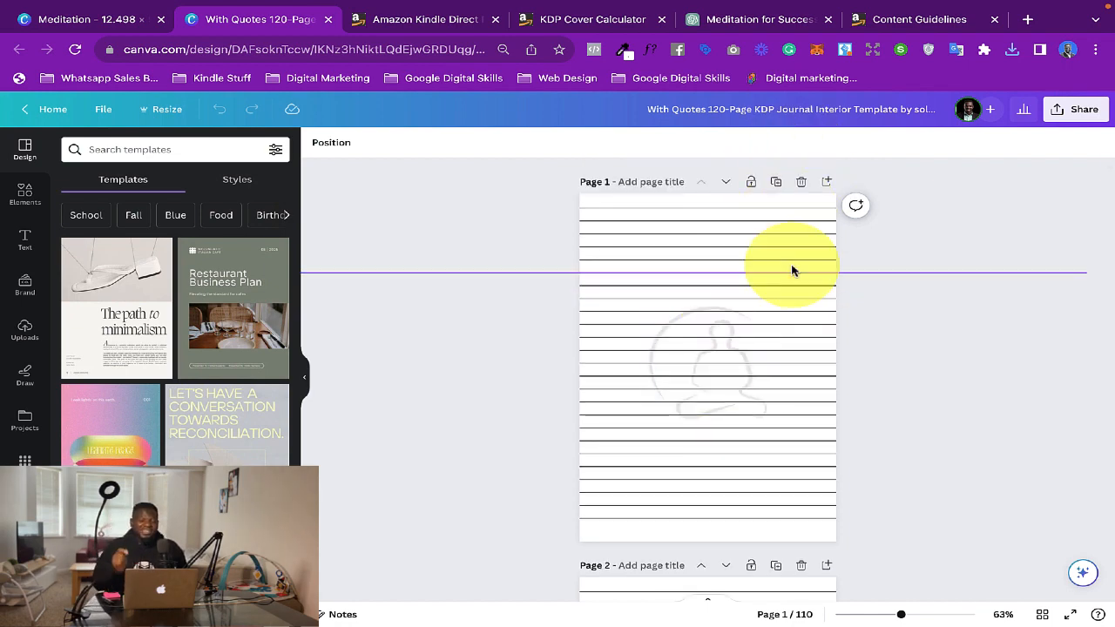
pyautogui.moveTo(792, 270); pyautogui.dragTo(792, 271)
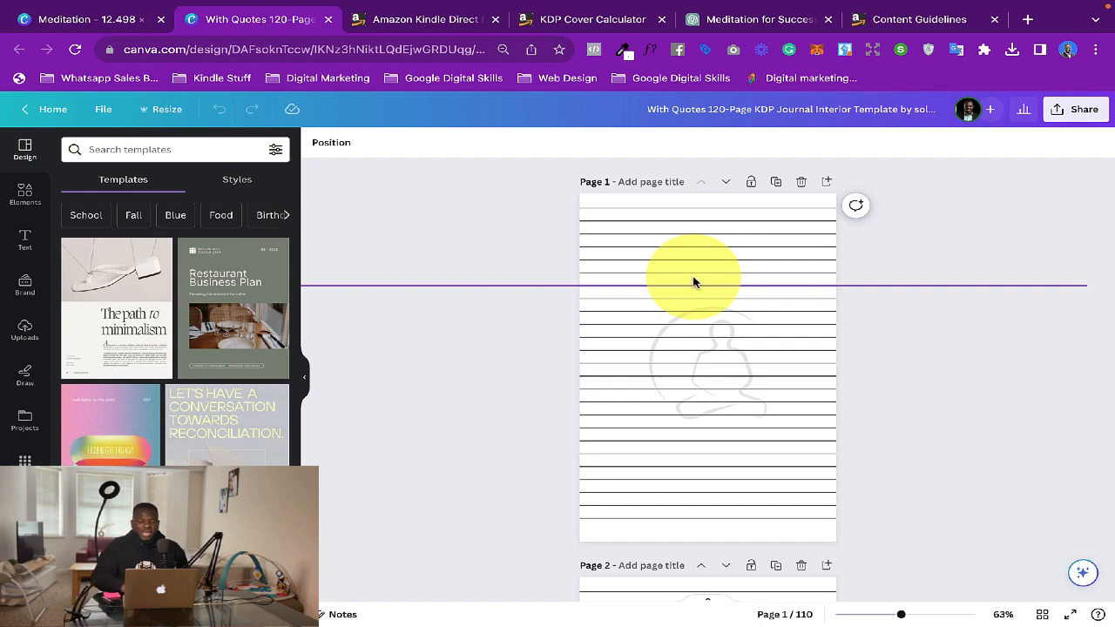
pyautogui.scroll(-1, 701, 348)
pyautogui.scroll(1, 700, 349)
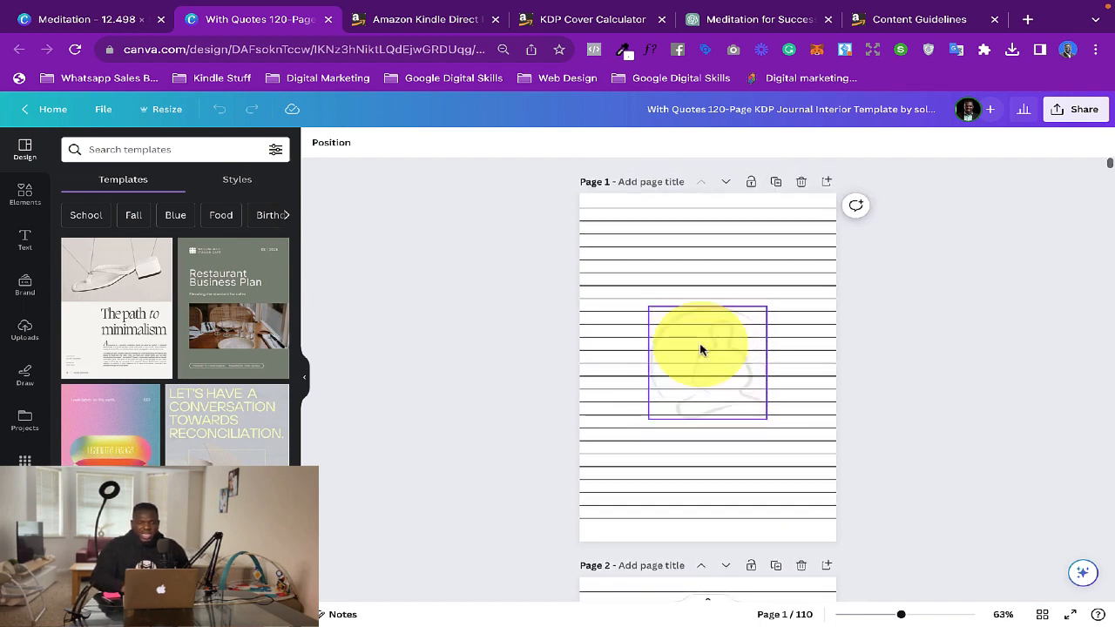
pyautogui.scroll(-8, 701, 348)
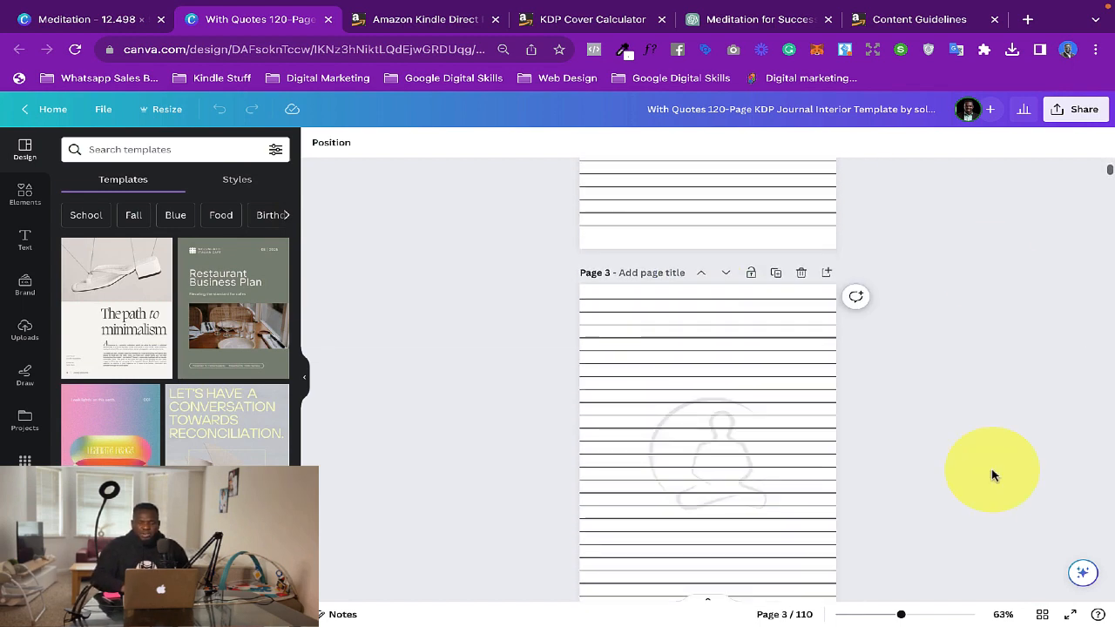
pyautogui.click(1042, 614)
pyautogui.scroll(10, 816, 403)
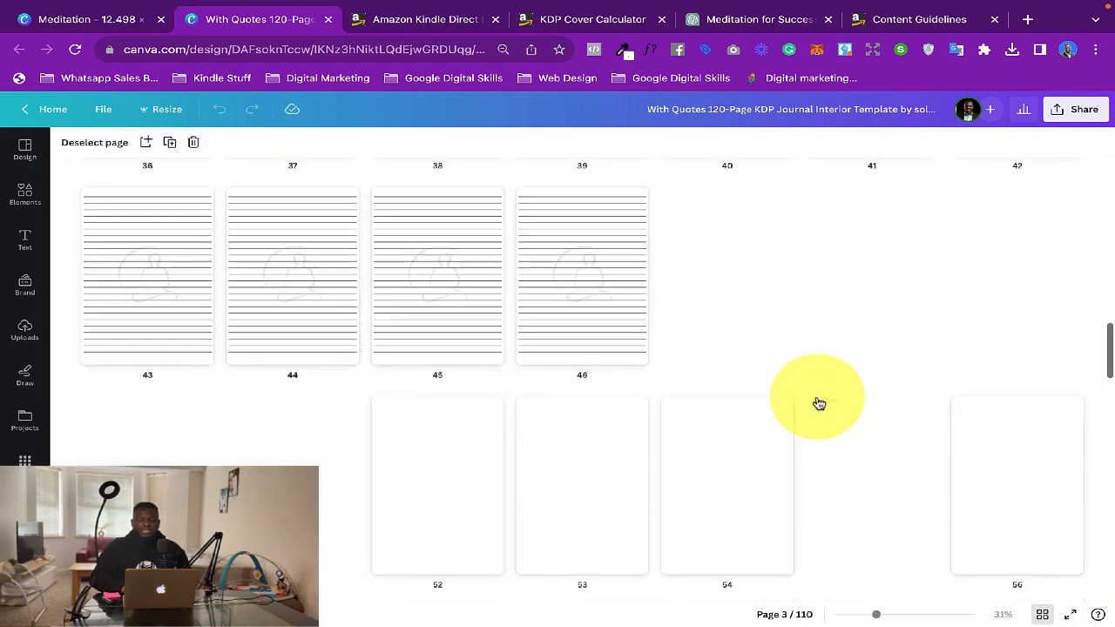
pyautogui.scroll(10, 818, 404)
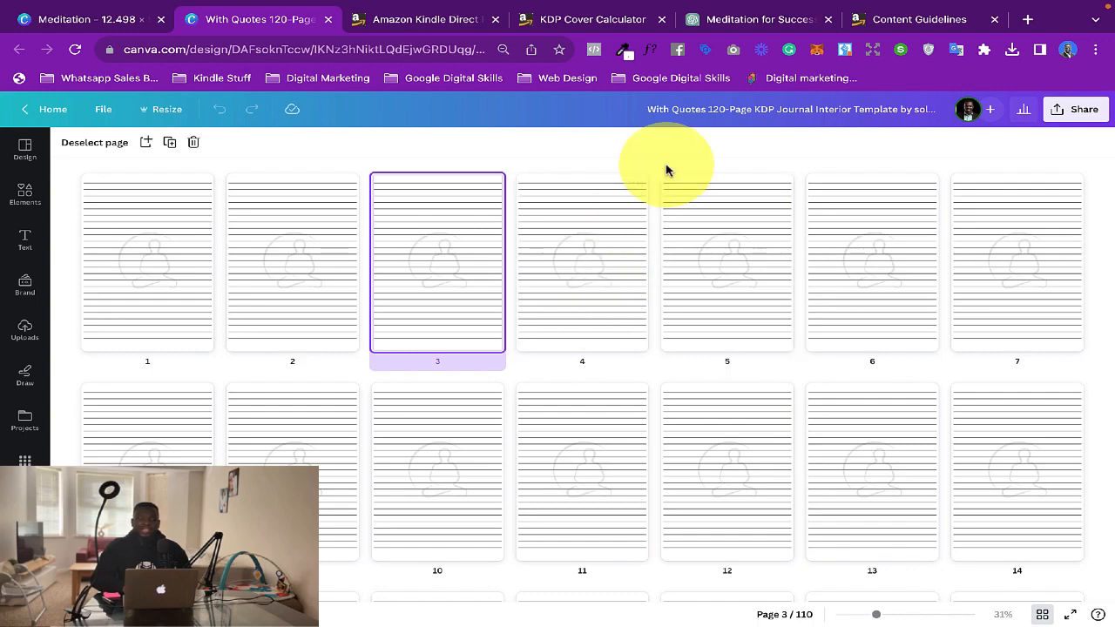
# Switch to the ChatGPT conversation on meditation and success and review the list of 10 attributed quotes
pyautogui.click(740, 21)
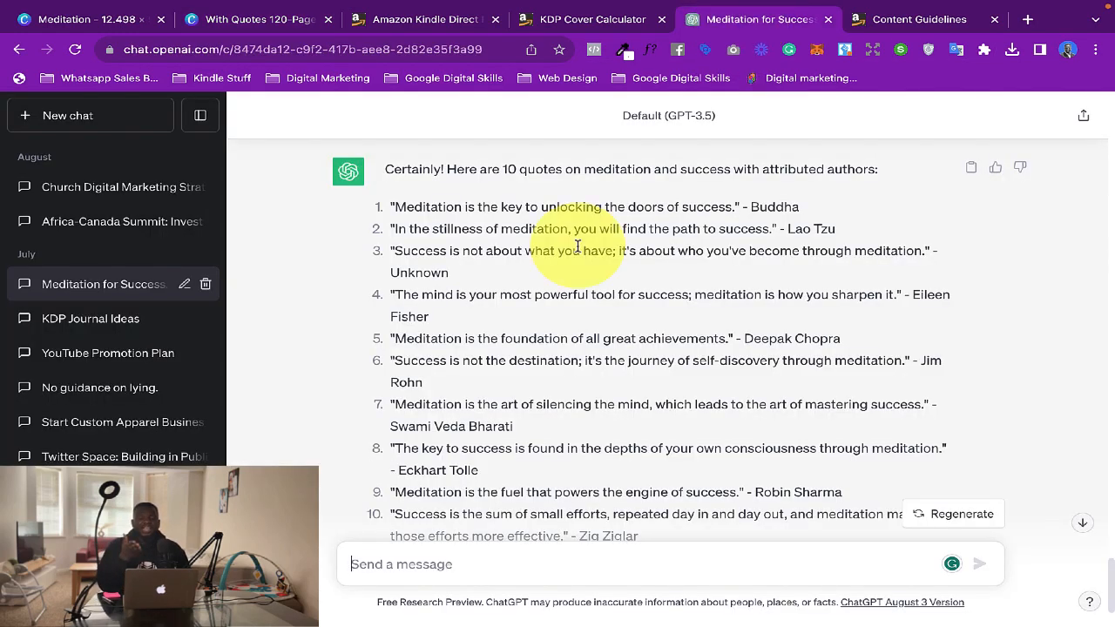
pyautogui.scroll(1, 515, 210)
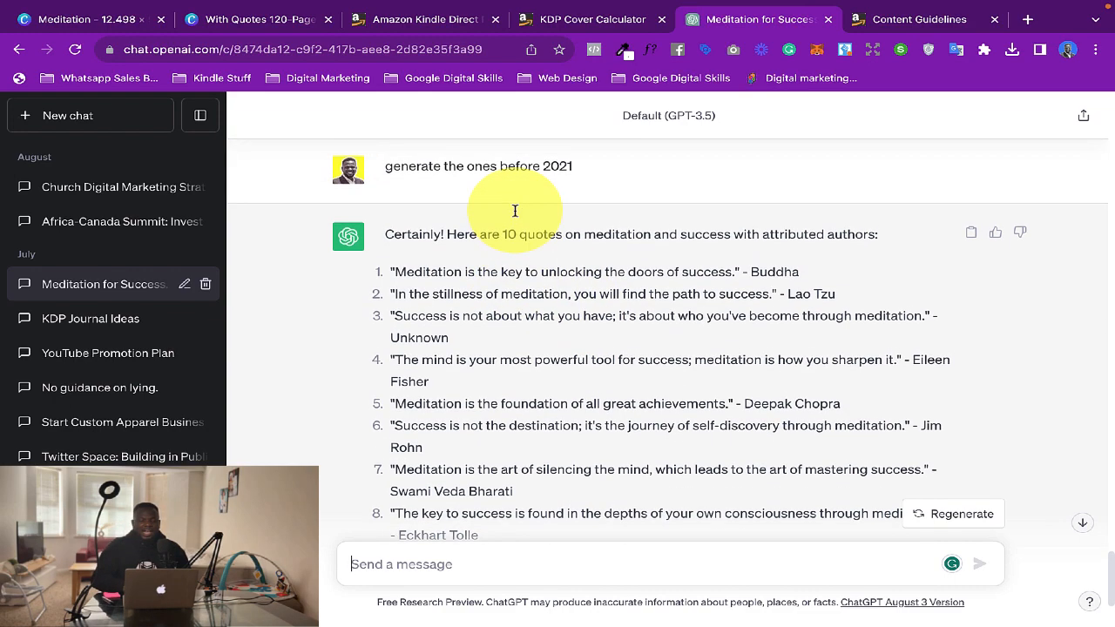
pyautogui.scroll(-2, 514, 211)
pyautogui.rightClick(515, 209)
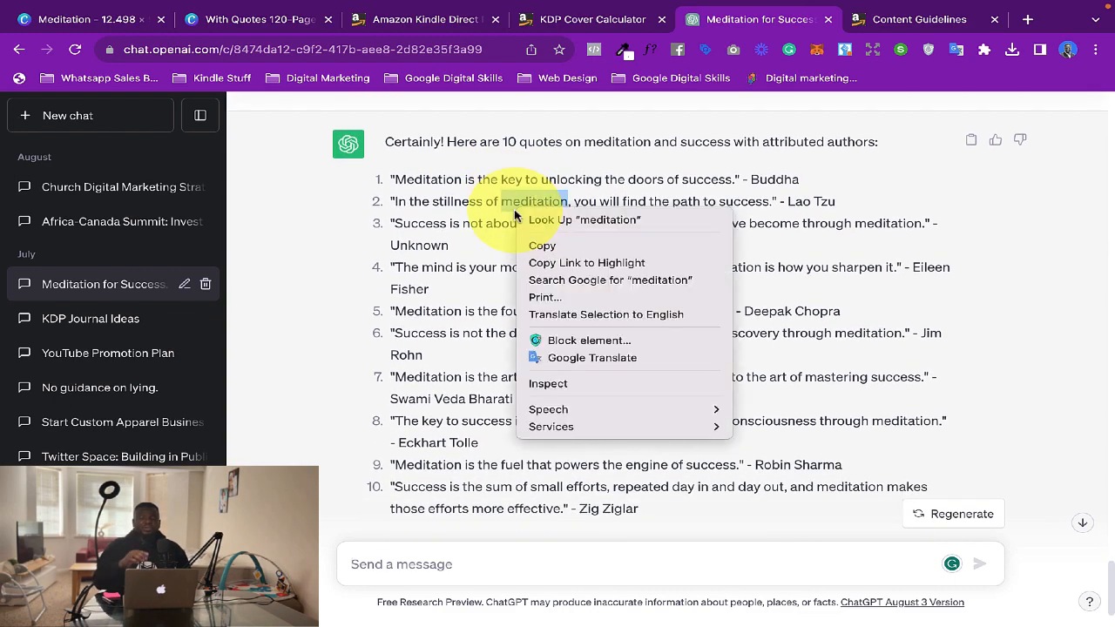
pyautogui.click(468, 205)
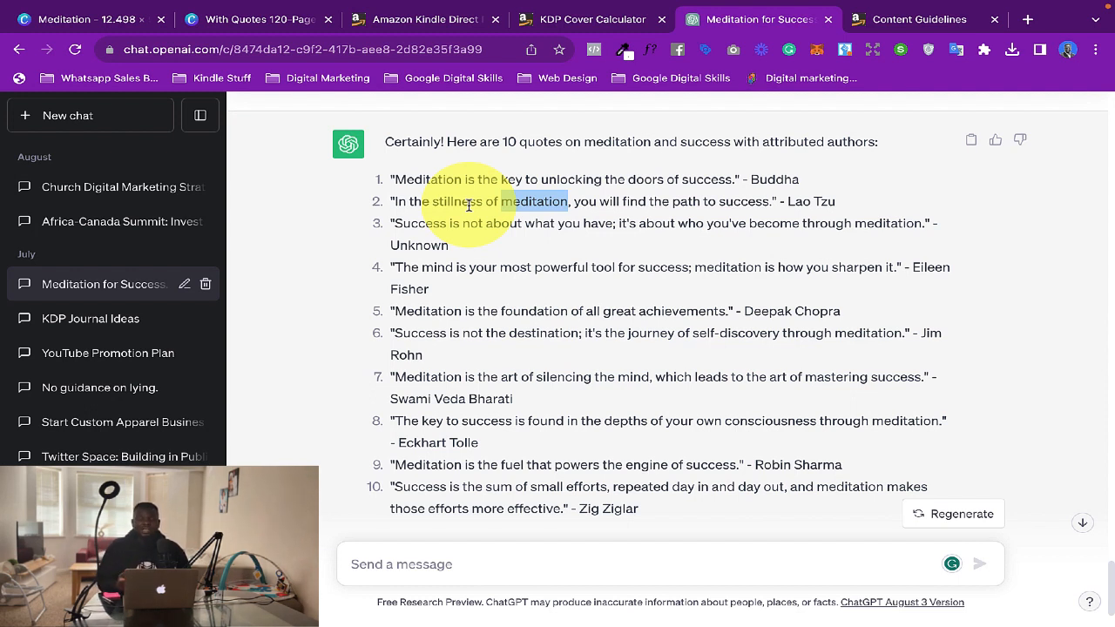
pyautogui.click(402, 160)
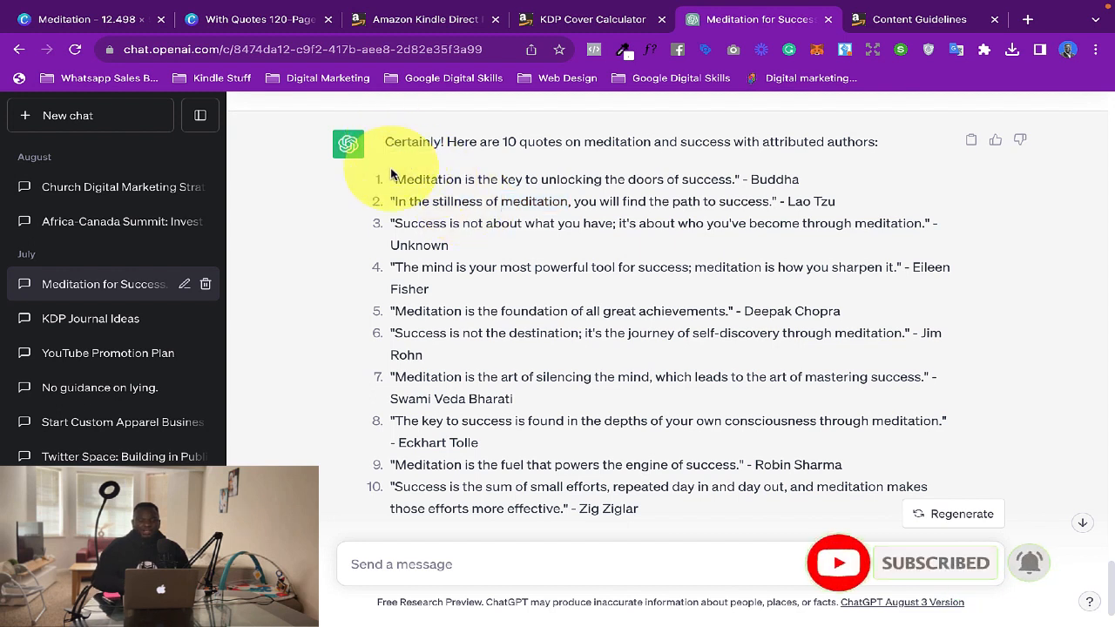
pyautogui.moveTo(386, 142); pyautogui.dragTo(634, 386)
pyautogui.click(649, 370)
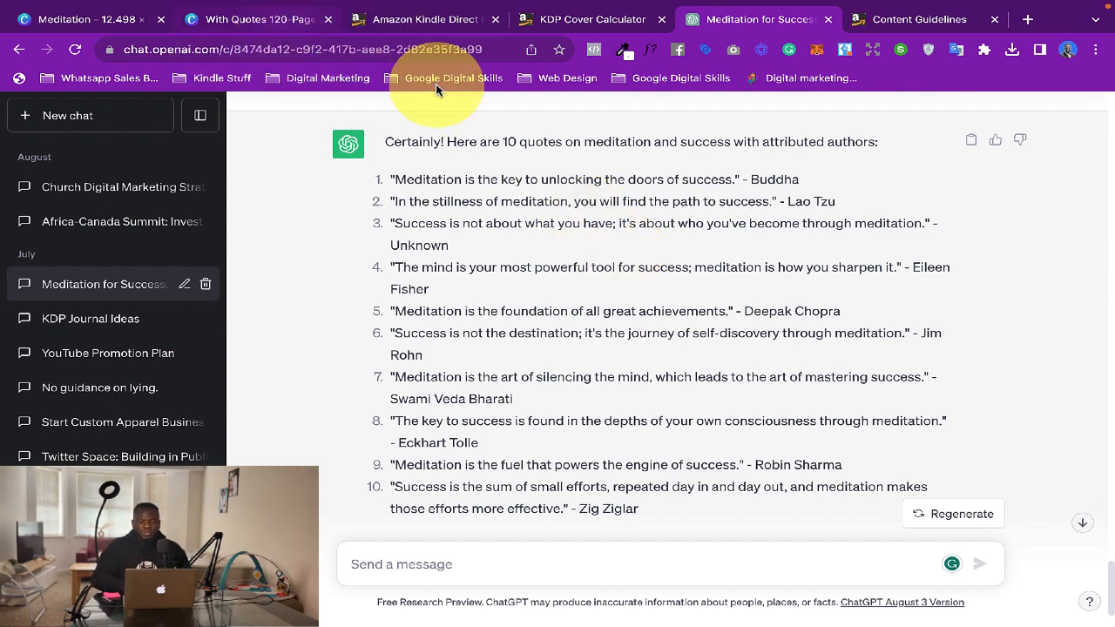
# Return to the journal interior design in Canva, leave grid view, and look through the lined pages from page 1 to page 10
pyautogui.press('super+2')
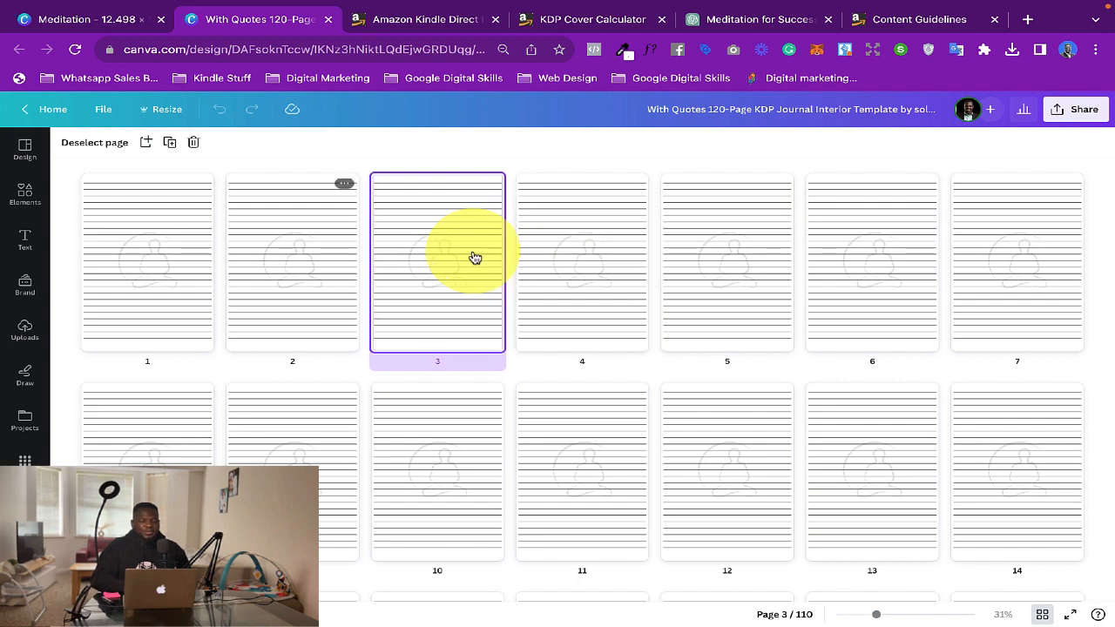
pyautogui.click(1067, 617)
pyautogui.scroll(9, 853, 523)
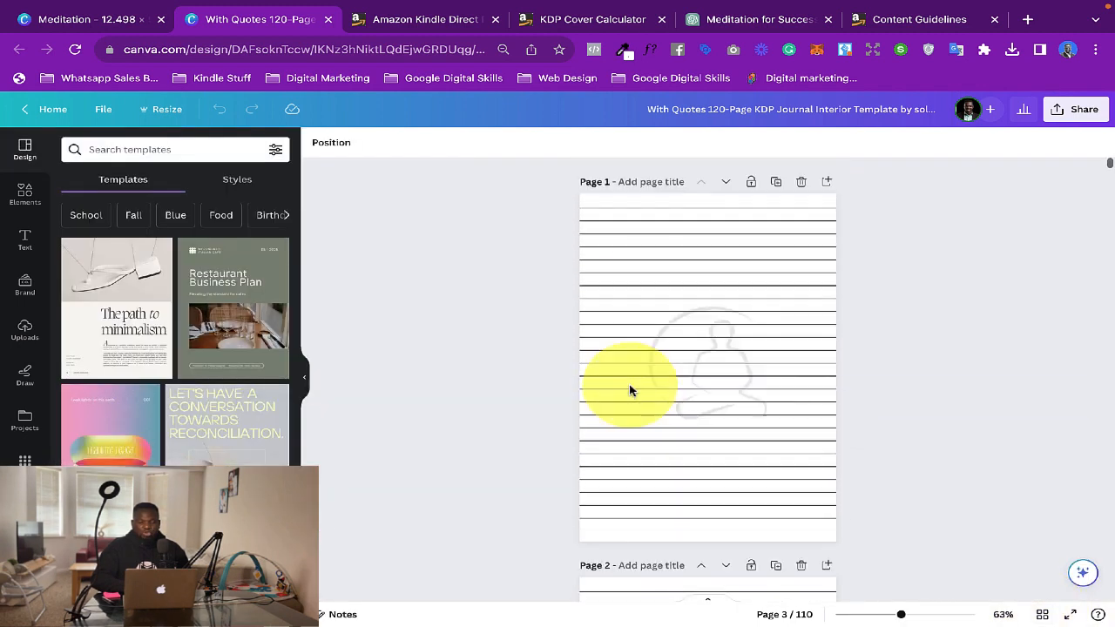
pyautogui.scroll(-4, 697, 414)
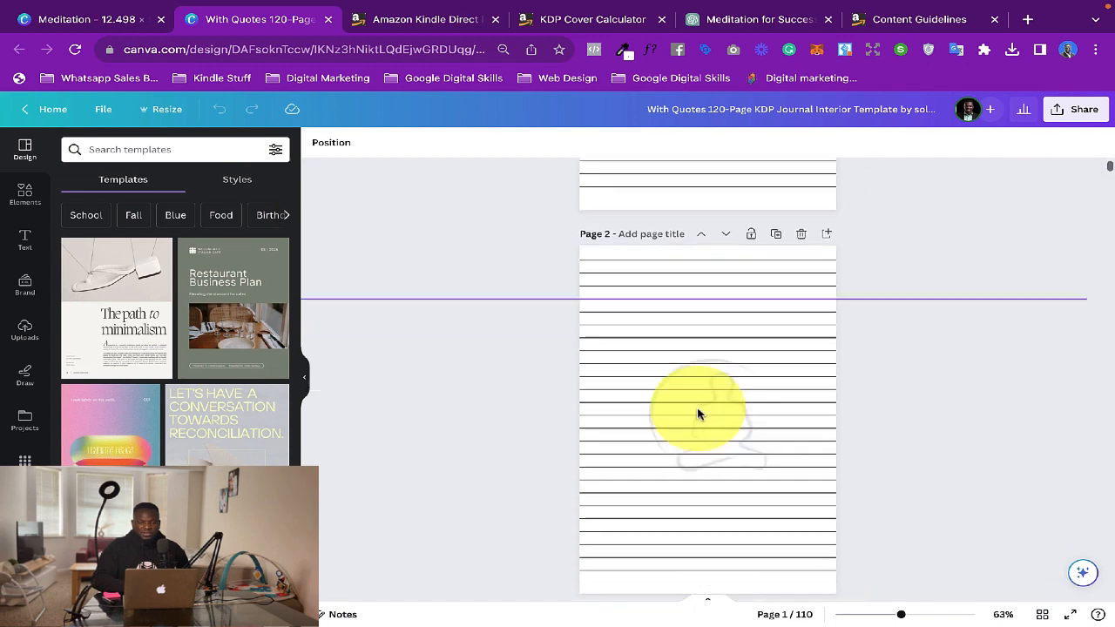
pyautogui.scroll(-8, 697, 414)
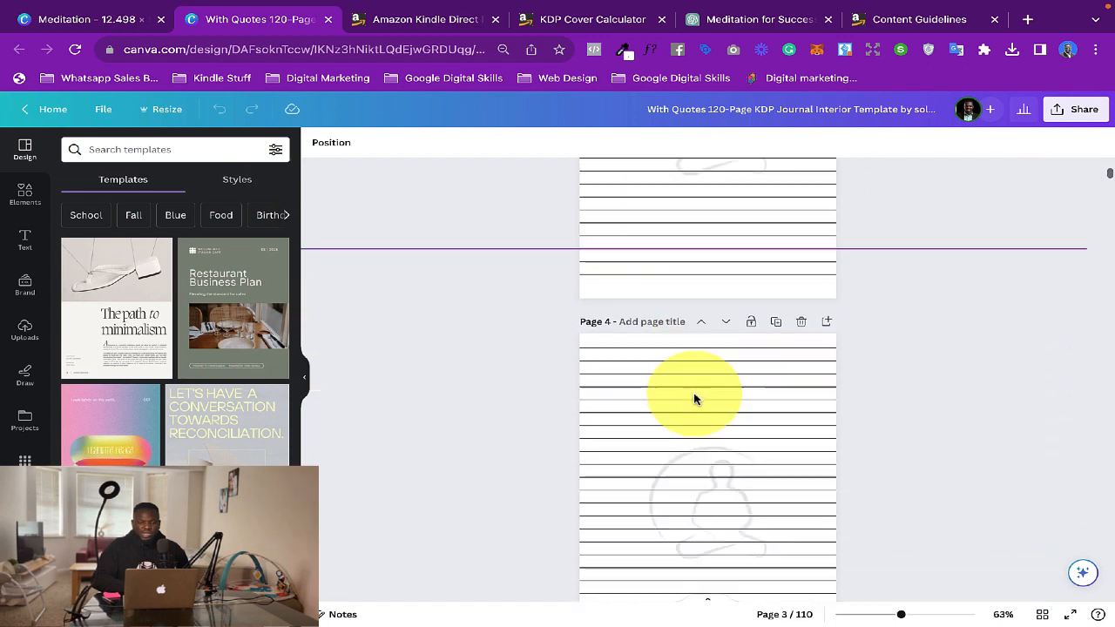
pyautogui.scroll(-12, 694, 398)
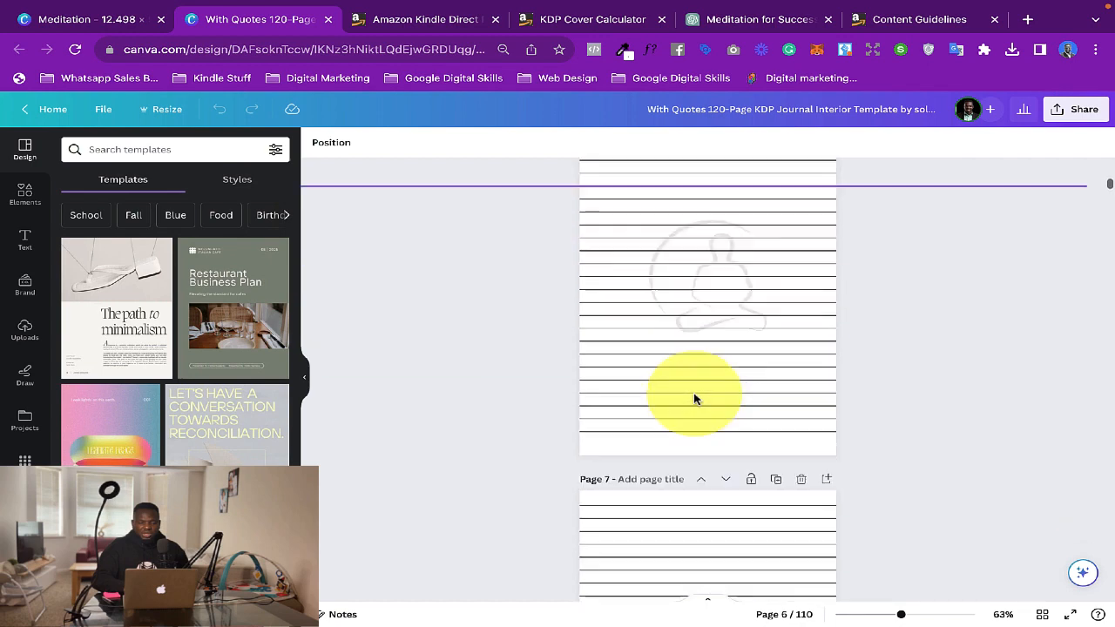
pyautogui.scroll(-8, 694, 398)
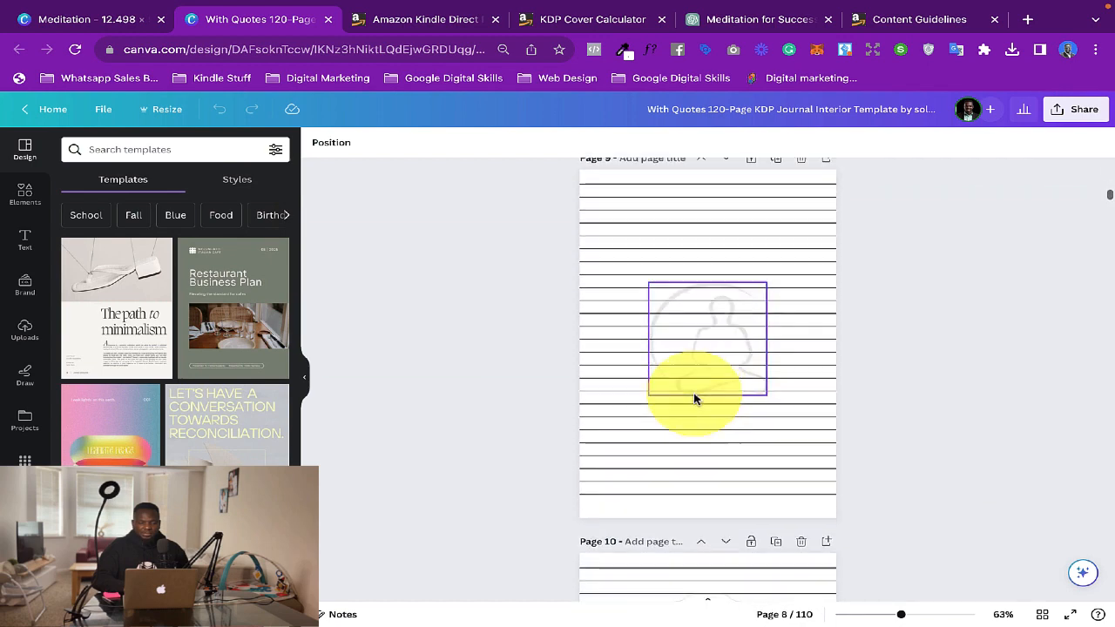
pyautogui.scroll(-5, 694, 398)
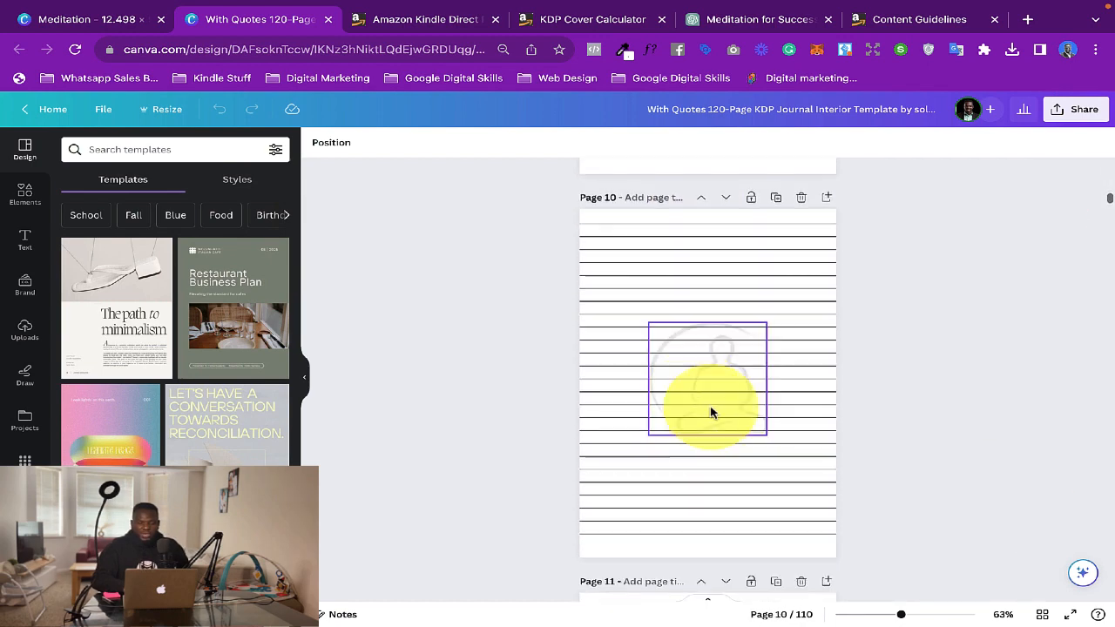
# Clear all content from page 10 and paste in the first ChatGPT quote, "Meditation is the key to unlocking the doors of success."
pyautogui.moveTo(710, 413); pyautogui.dragTo(869, 543)
pyautogui.press('Delete')
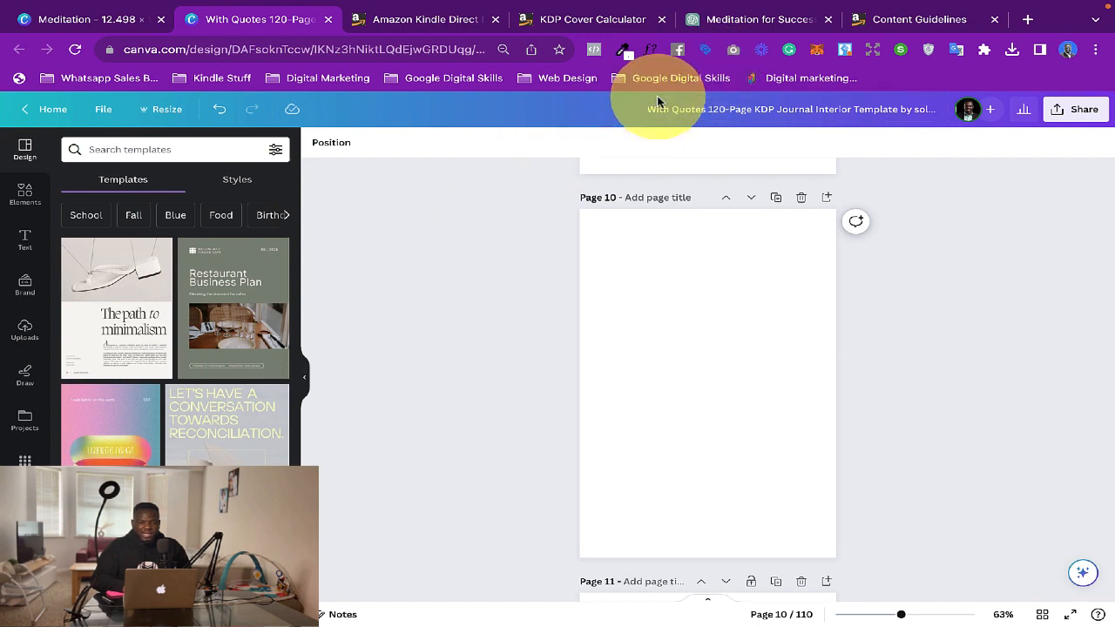
pyautogui.click(739, 25)
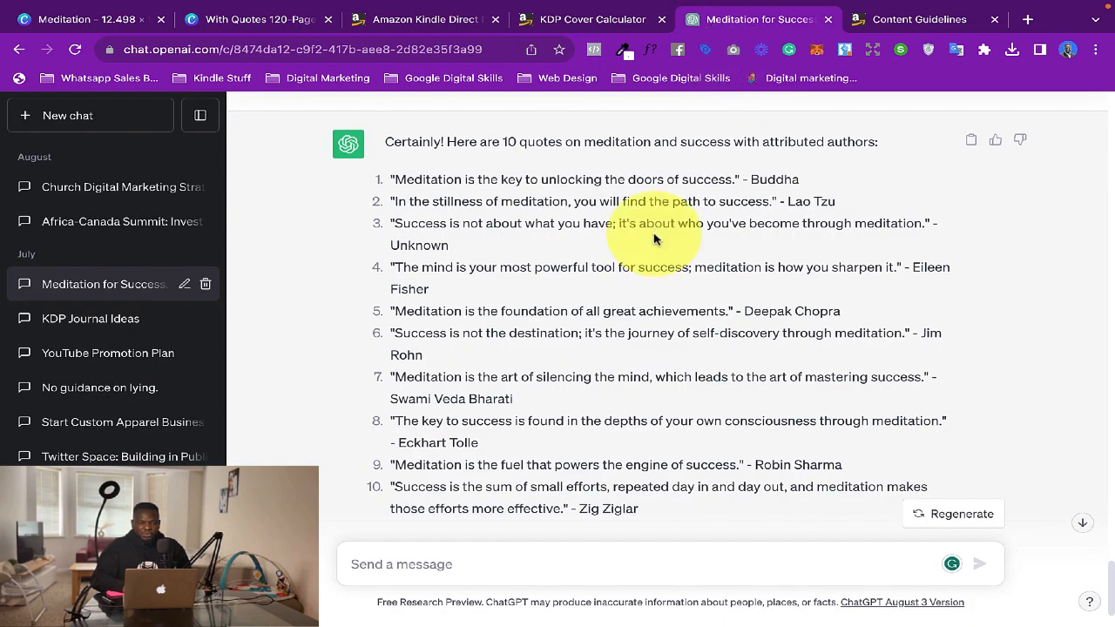
pyautogui.moveTo(393, 179); pyautogui.dragTo(734, 186)
pyautogui.hotkey('ctrl', 'c')
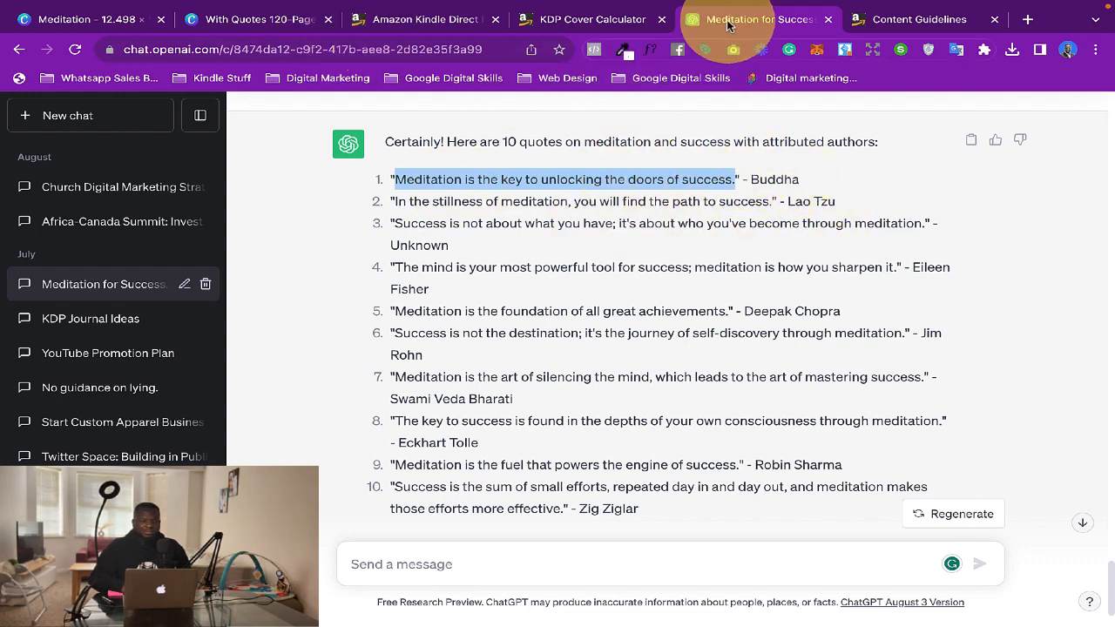
pyautogui.moveTo(722, 19); pyautogui.dragTo(375, 23)
pyautogui.click(300, 21)
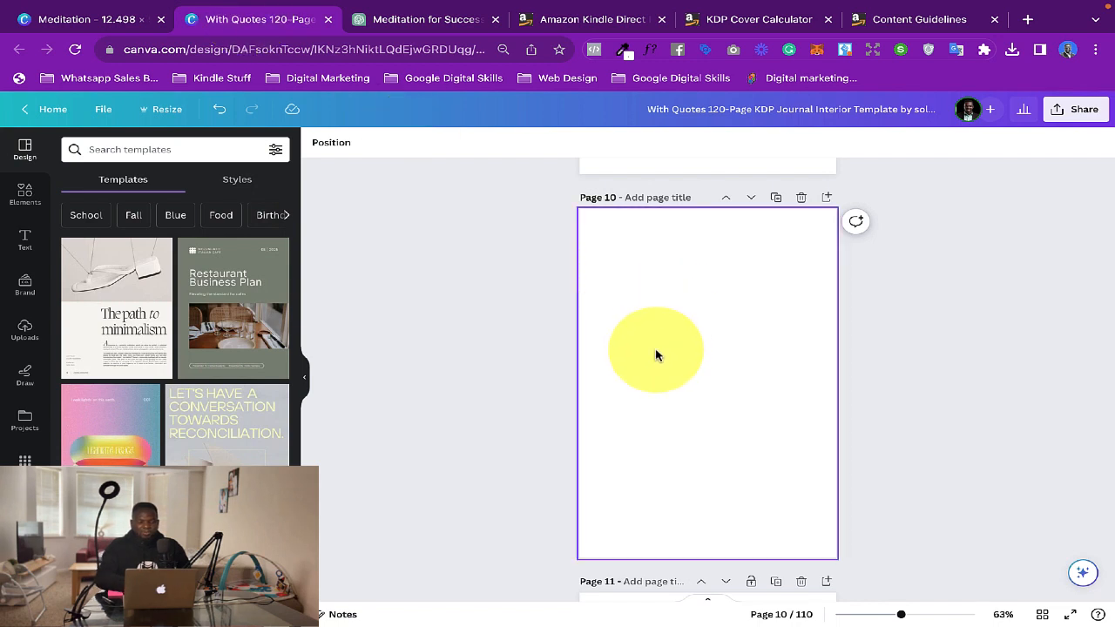
pyautogui.hotkey('ctrl', 'v')
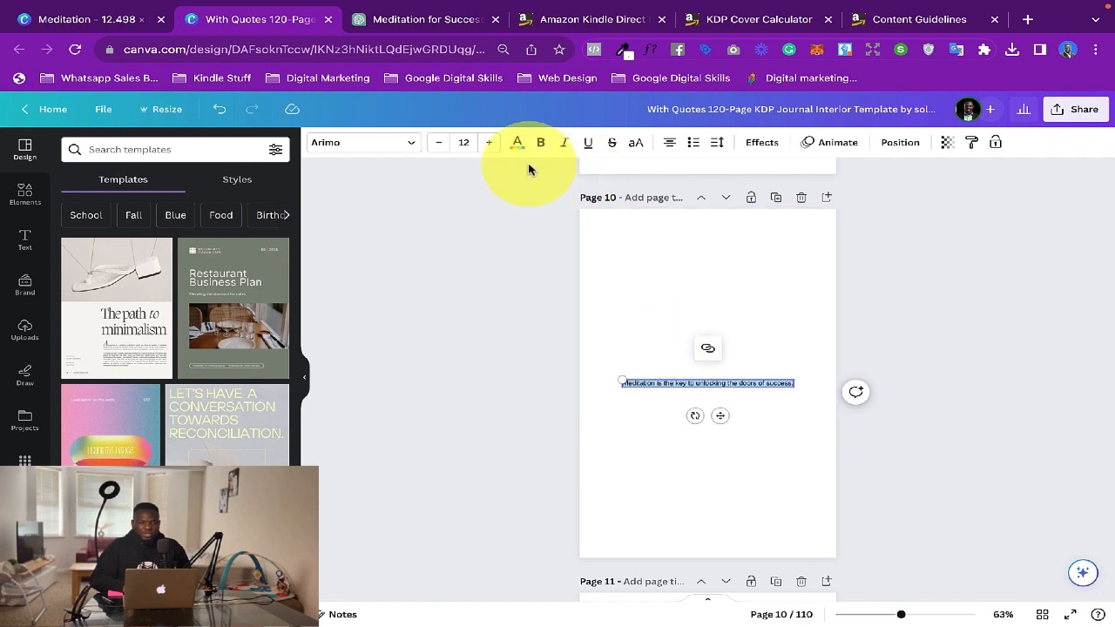
# Increase the font size of the pasted quote on page 10 to 33
pyautogui.click(492, 143)
pyautogui.click(493, 142)
pyautogui.click(493, 142)
pyautogui.click(493, 142)
pyautogui.click(493, 143)
pyautogui.click(493, 143)
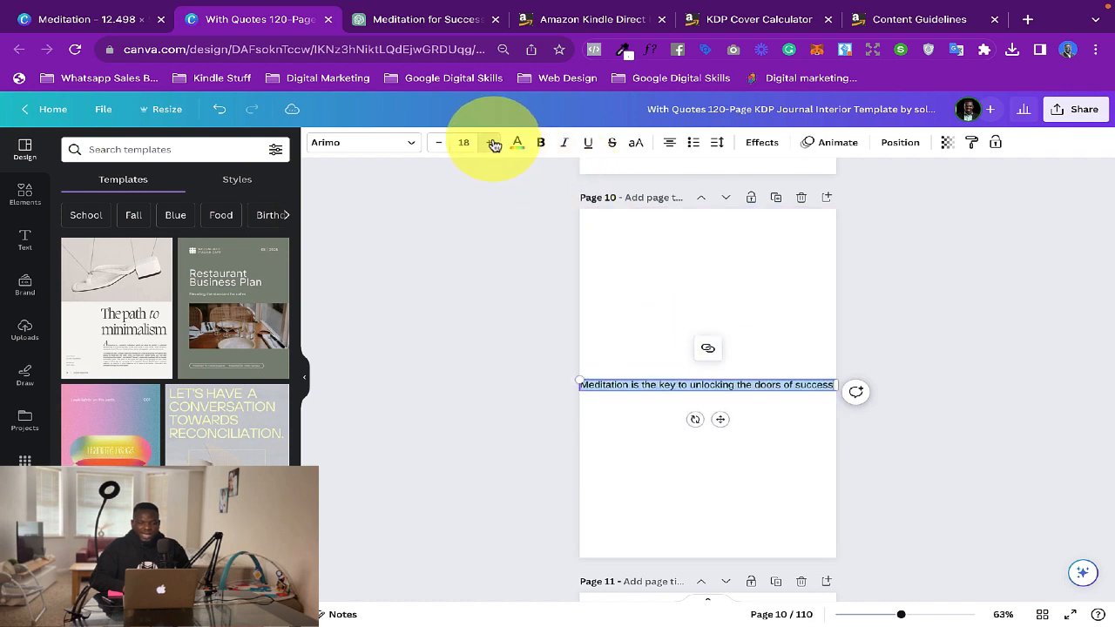
pyautogui.click(493, 143)
pyautogui.click(493, 143)
pyautogui.click(493, 143)
pyautogui.click(492, 143)
pyautogui.click(492, 143)
pyautogui.click(493, 142)
pyautogui.click(493, 143)
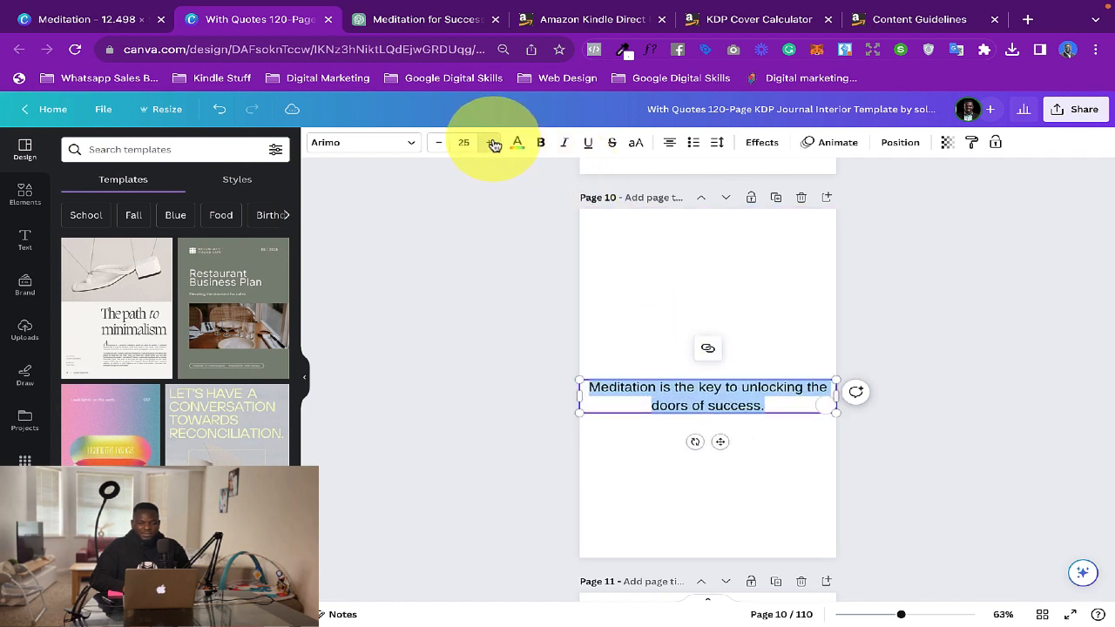
pyautogui.click(493, 143)
pyautogui.click(493, 143)
pyautogui.click(493, 143)
pyautogui.click(493, 143)
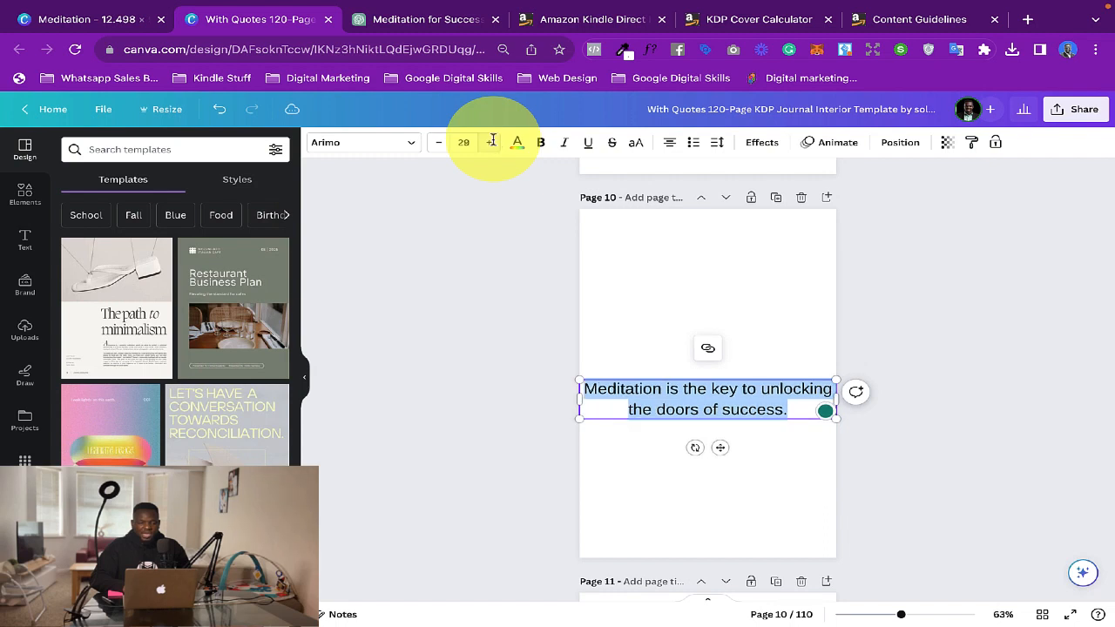
pyautogui.click(475, 143)
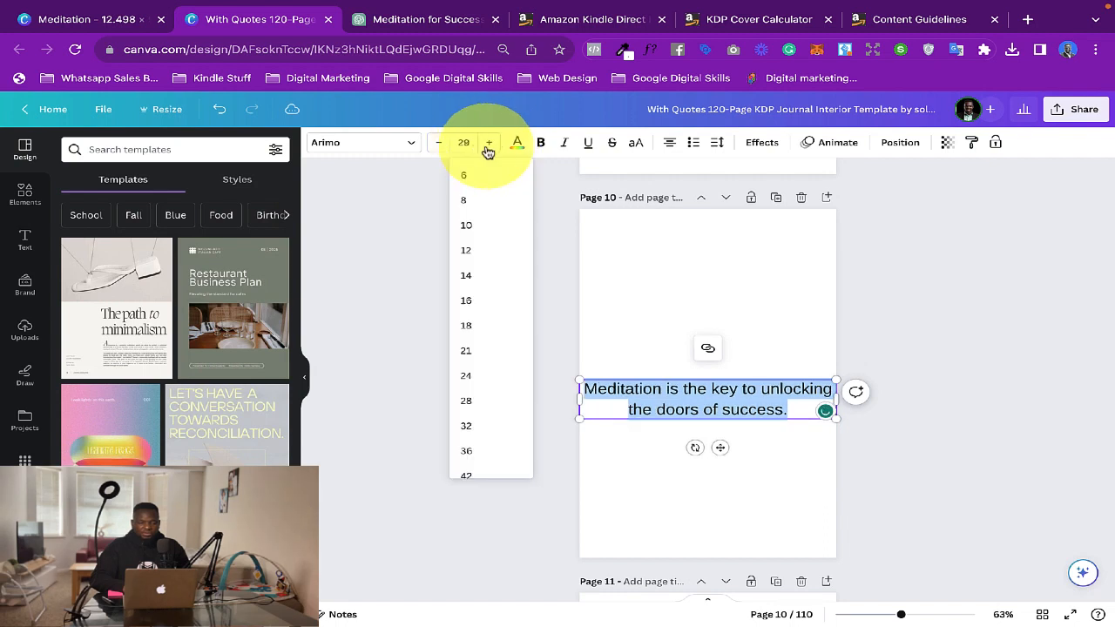
pyautogui.click(493, 143)
pyautogui.click(492, 143)
pyautogui.click(493, 143)
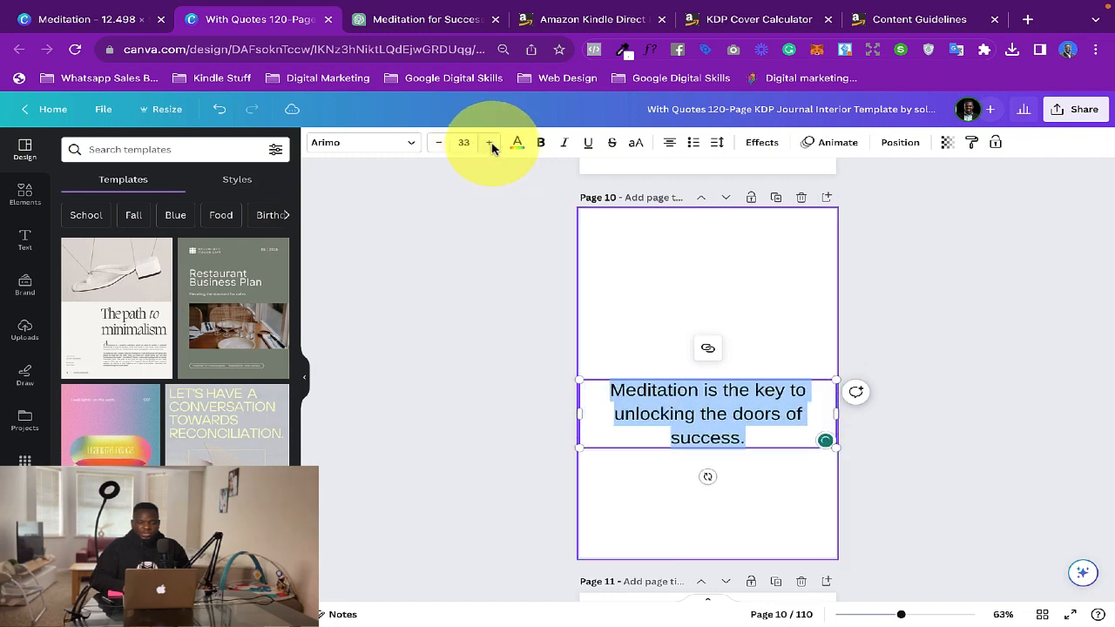
pyautogui.click(492, 143)
# Move the quote higher on page 10 and narrow its text box slightly to leave margins at both sides
pyautogui.click(973, 373)
pyautogui.click(703, 410)
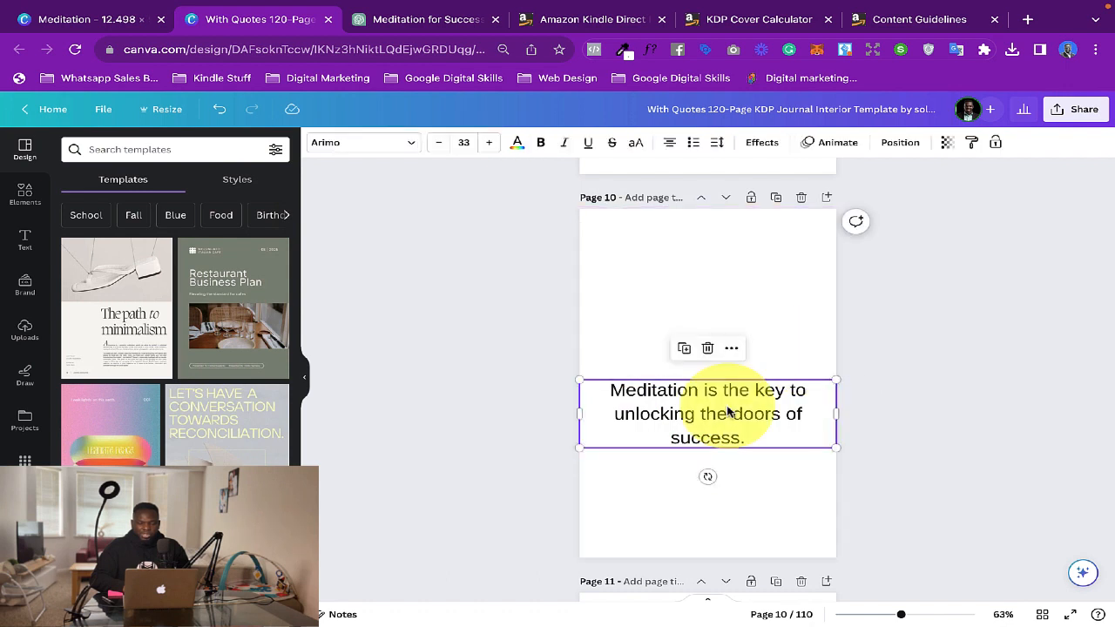
pyautogui.moveTo(703, 409); pyautogui.dragTo(725, 376)
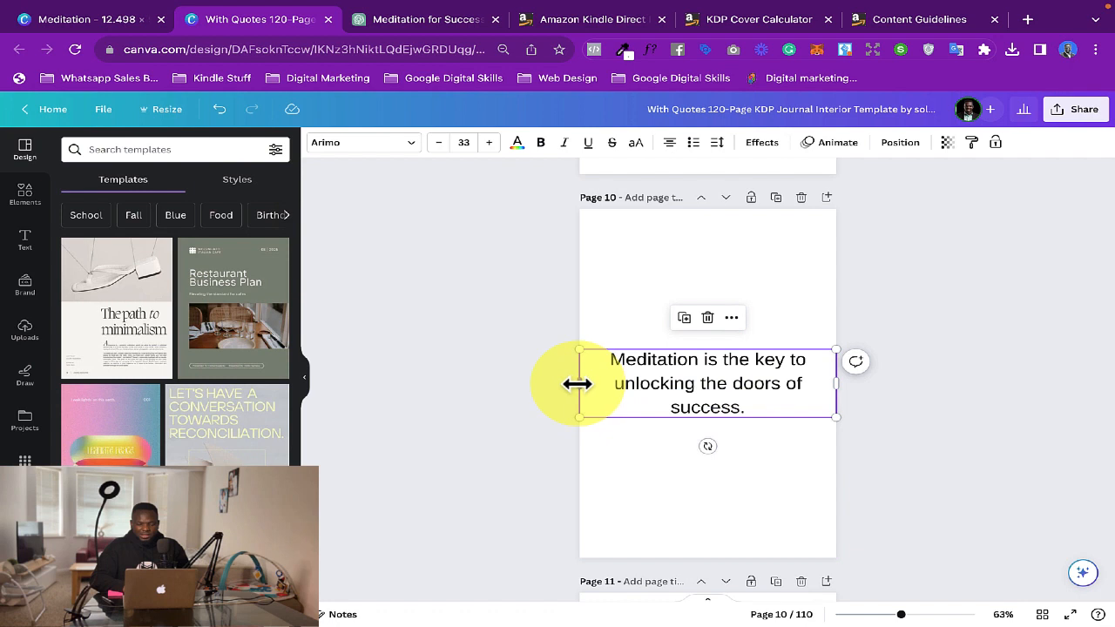
pyautogui.moveTo(578, 384); pyautogui.dragTo(595, 383)
pyautogui.moveTo(676, 398); pyautogui.dragTo(750, 442)
# Duplicate the quote text box and replace the copy's text with the author name Buddha copied from the ChatGPT list
pyautogui.hotkey('ctrl', 'd')
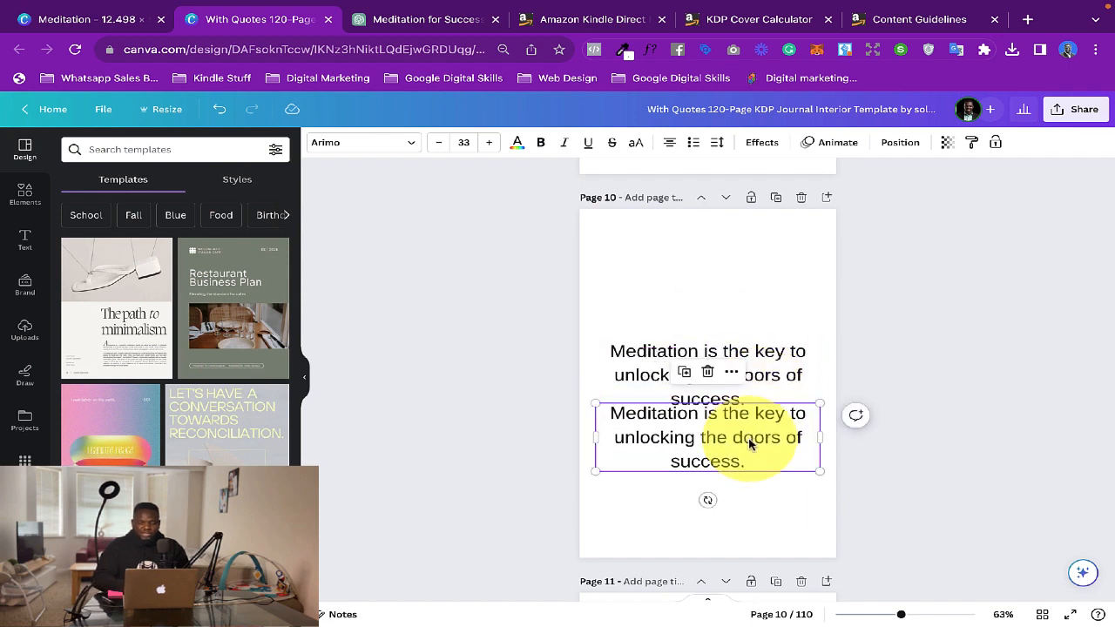
pyautogui.doubleClick(749, 444)
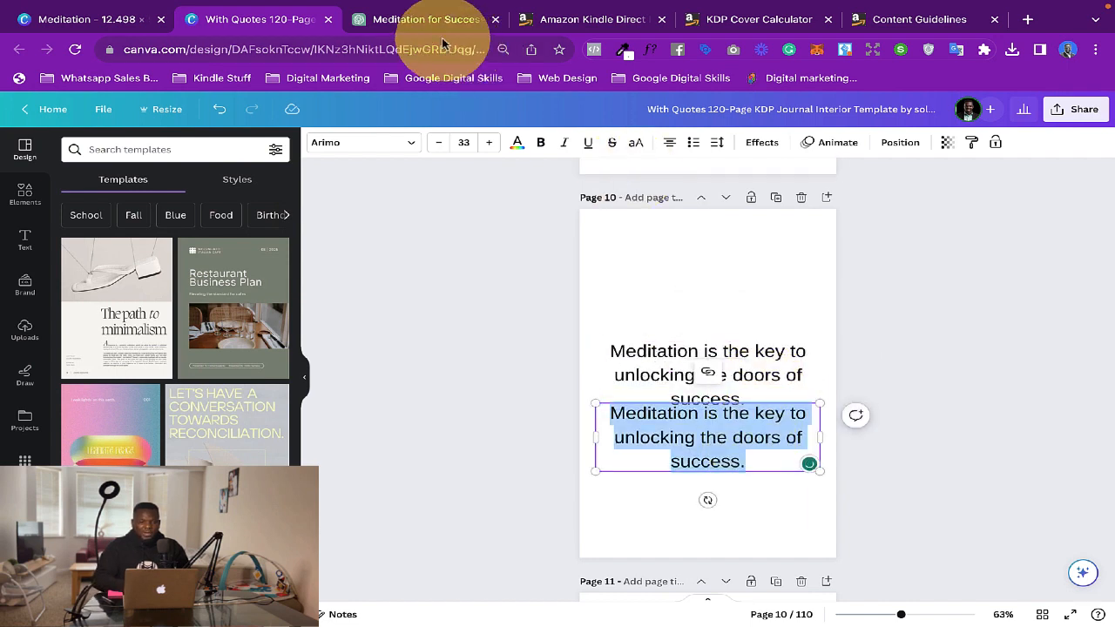
pyautogui.click(427, 21)
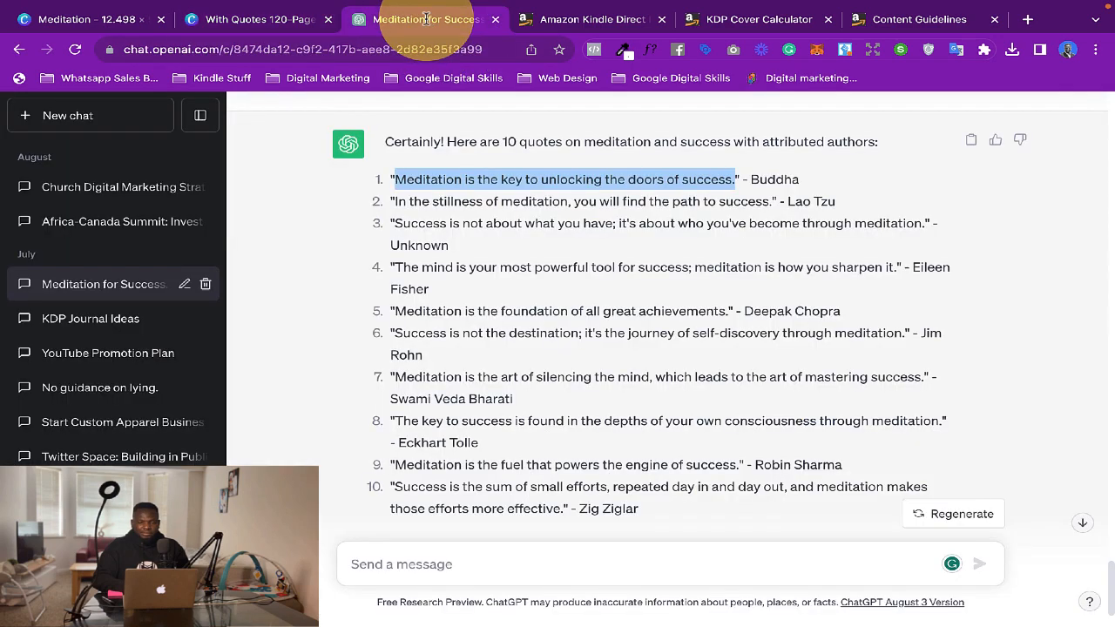
pyautogui.doubleClick(773, 179)
pyautogui.hotkey('ctrl', 'c')
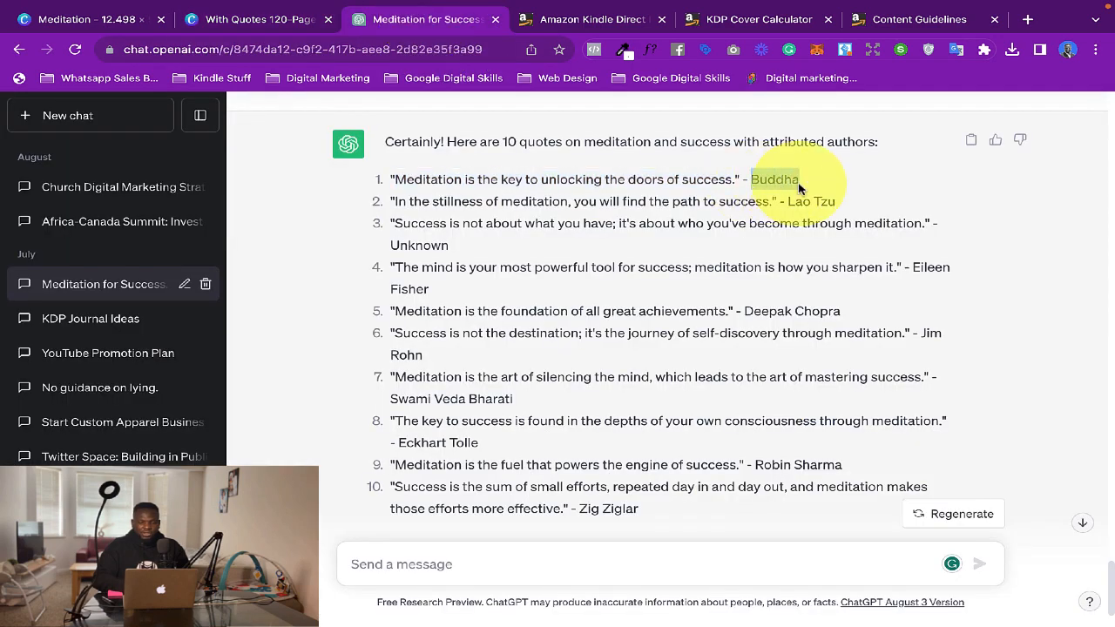
pyautogui.click(278, 19)
pyautogui.doubleClick(697, 460)
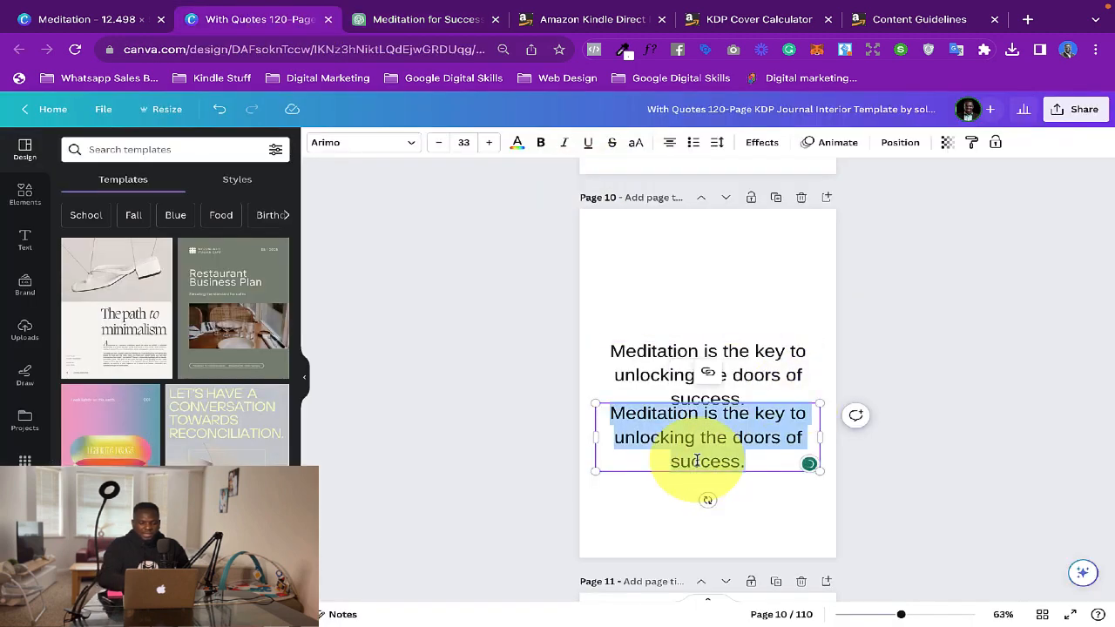
pyautogui.hotkey('ctrl', 'v')
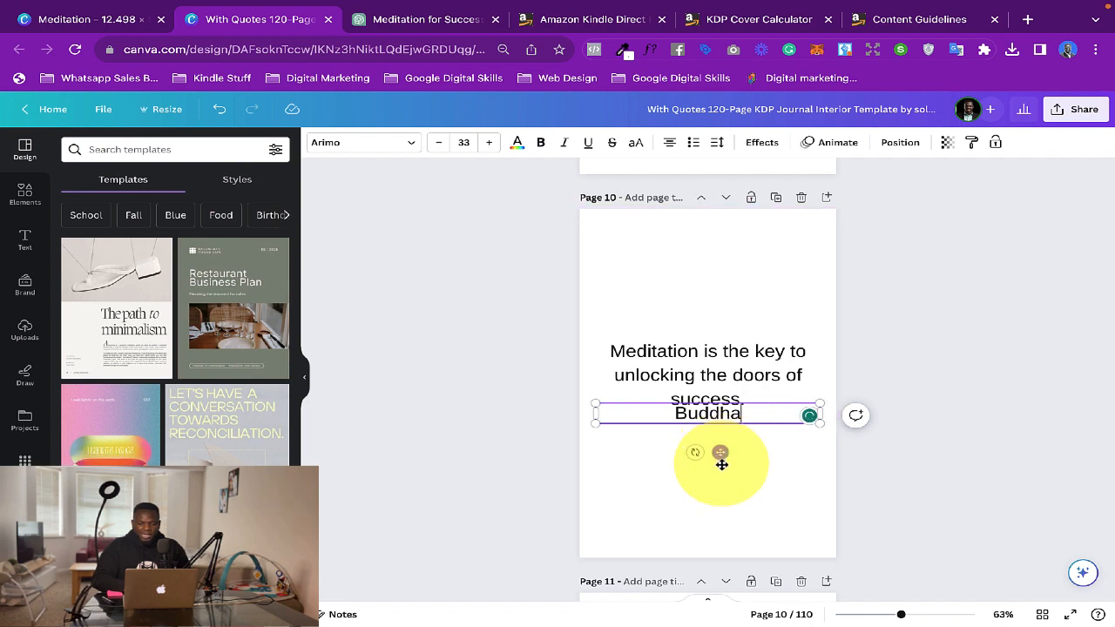
# Narrow the Buddha text box and arrange it centred just below the quote, shifting the quote up to leave a small gap
pyautogui.moveTo(721, 464); pyautogui.dragTo(719, 465)
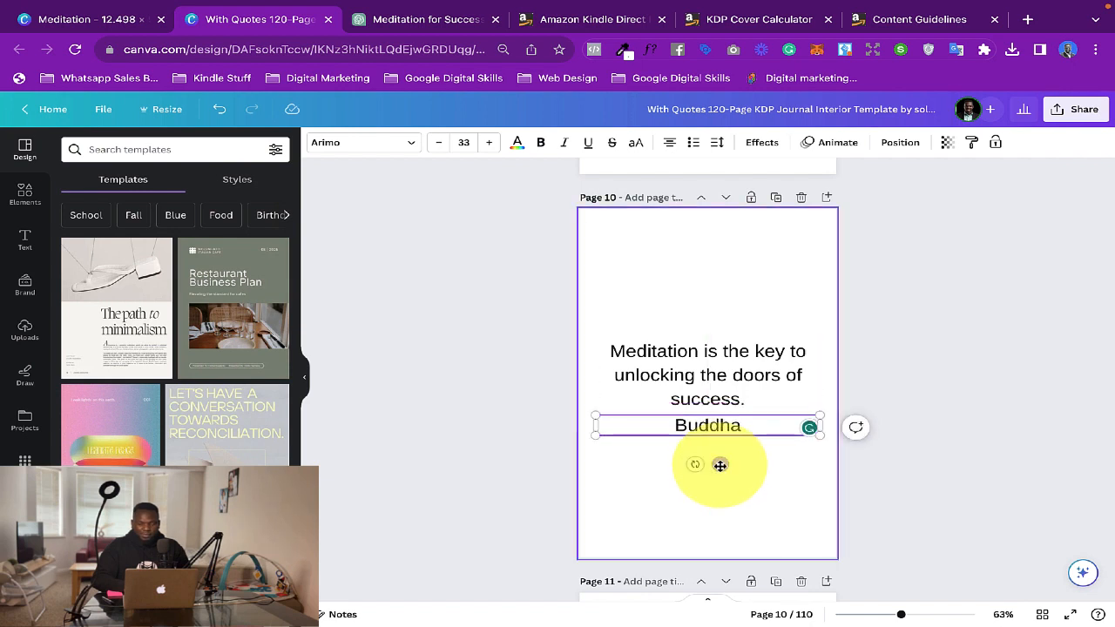
pyautogui.moveTo(595, 426); pyautogui.dragTo(638, 426)
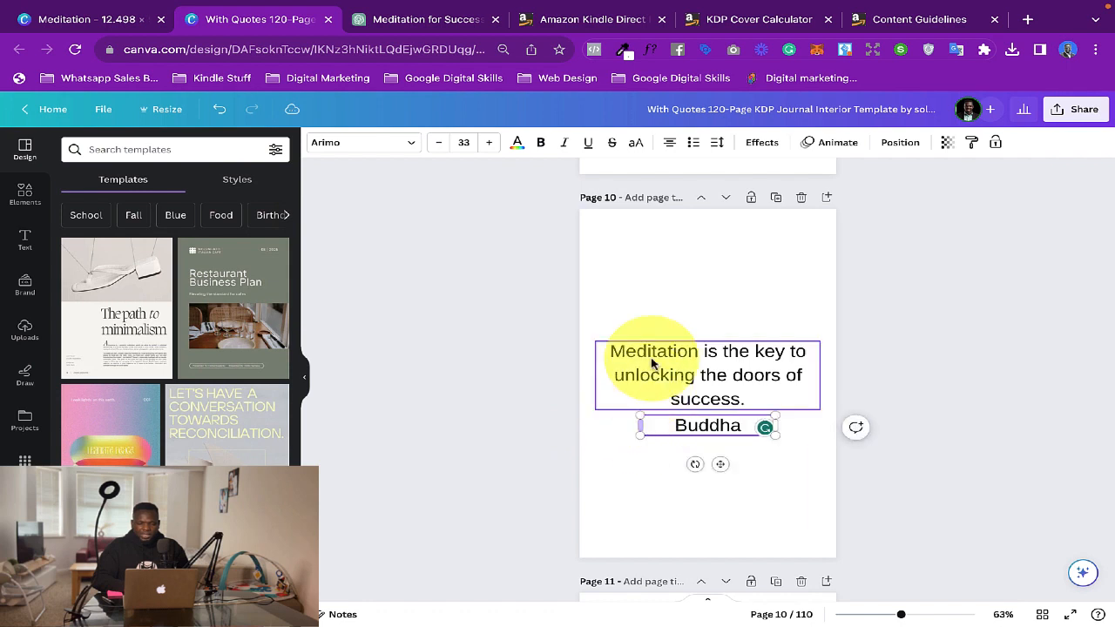
pyautogui.click(672, 363)
pyautogui.moveTo(672, 363); pyautogui.dragTo(671, 356)
pyautogui.click(696, 426)
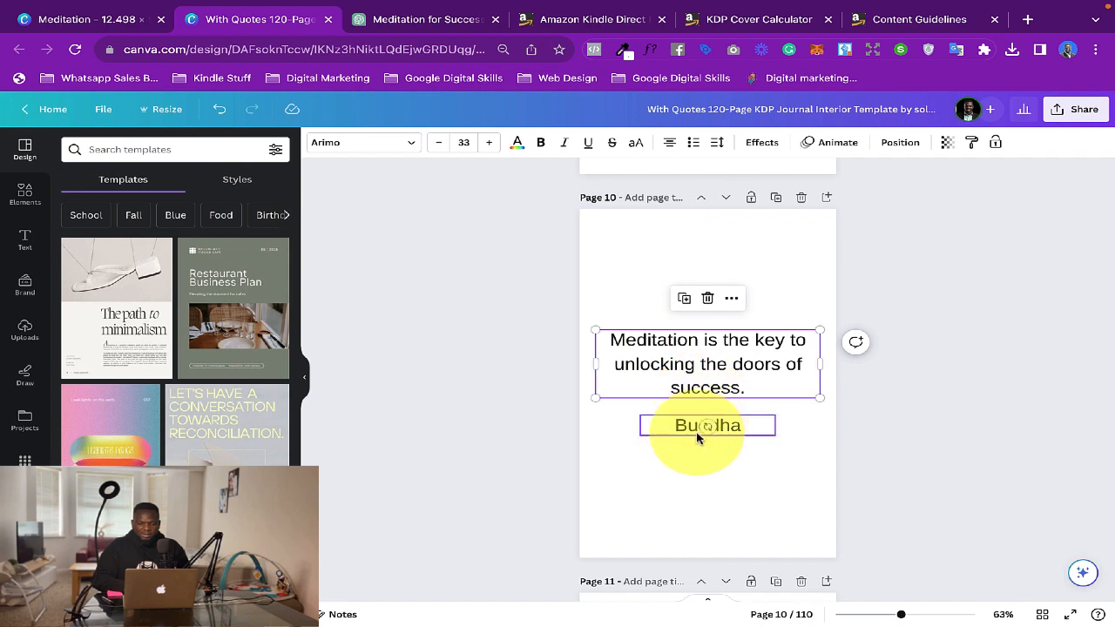
pyautogui.moveTo(689, 431); pyautogui.dragTo(689, 421)
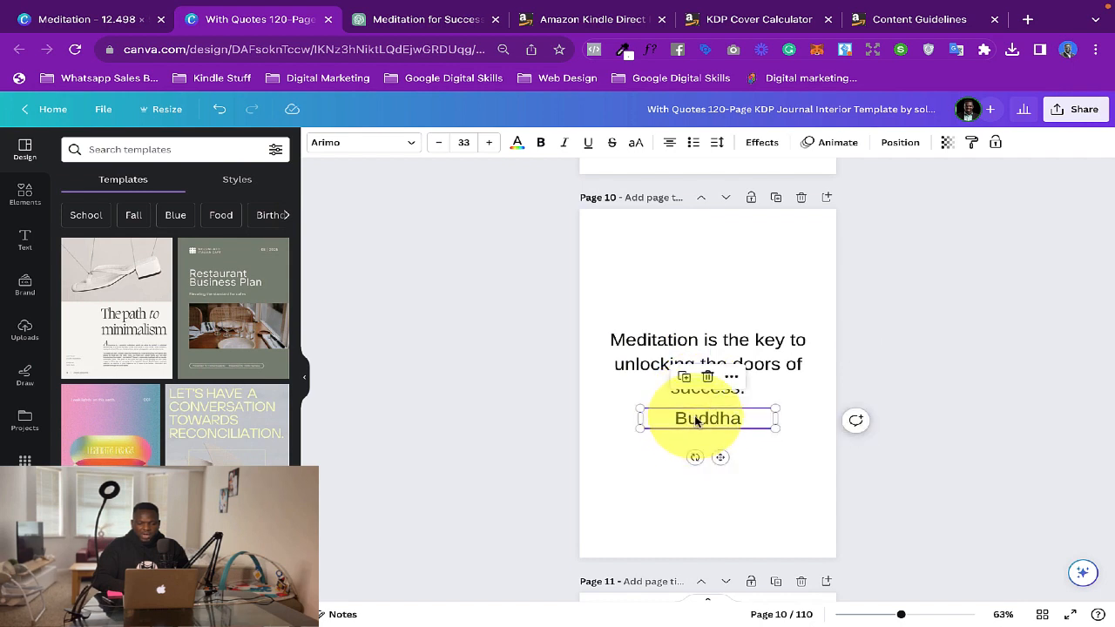
# Italicize the author name Buddha and make the quote above it bold
pyautogui.click(565, 143)
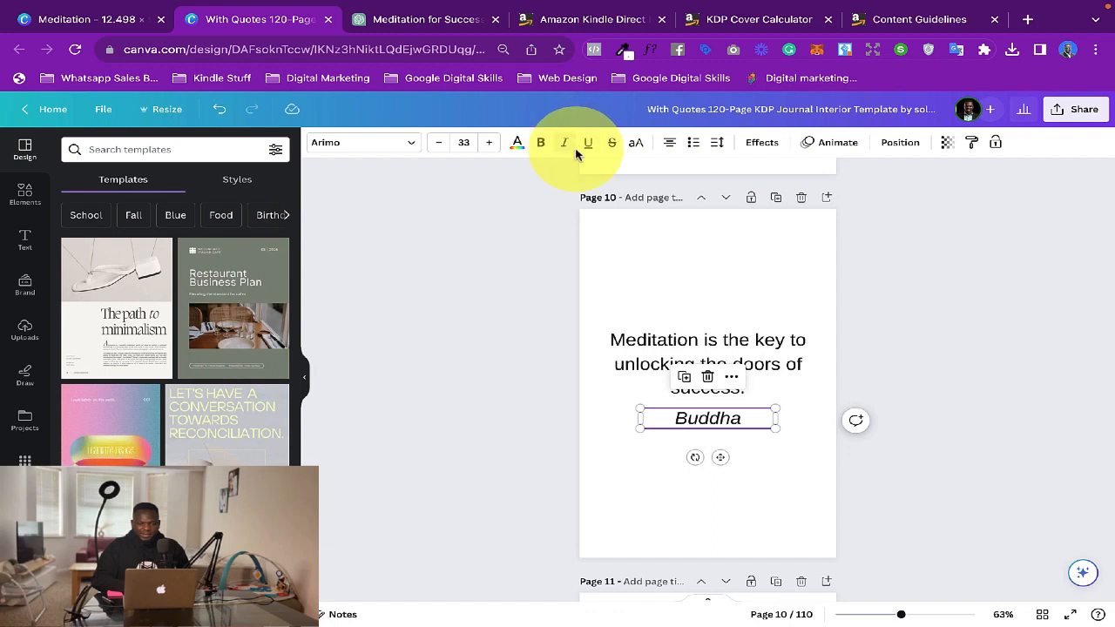
pyautogui.doubleClick(667, 417)
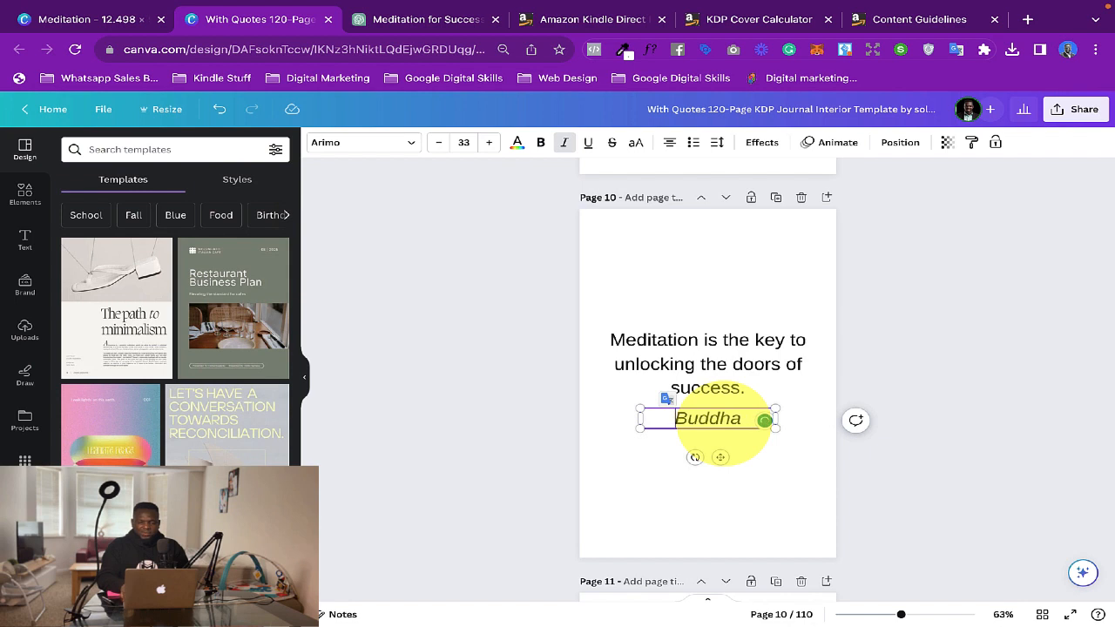
pyautogui.click(758, 361)
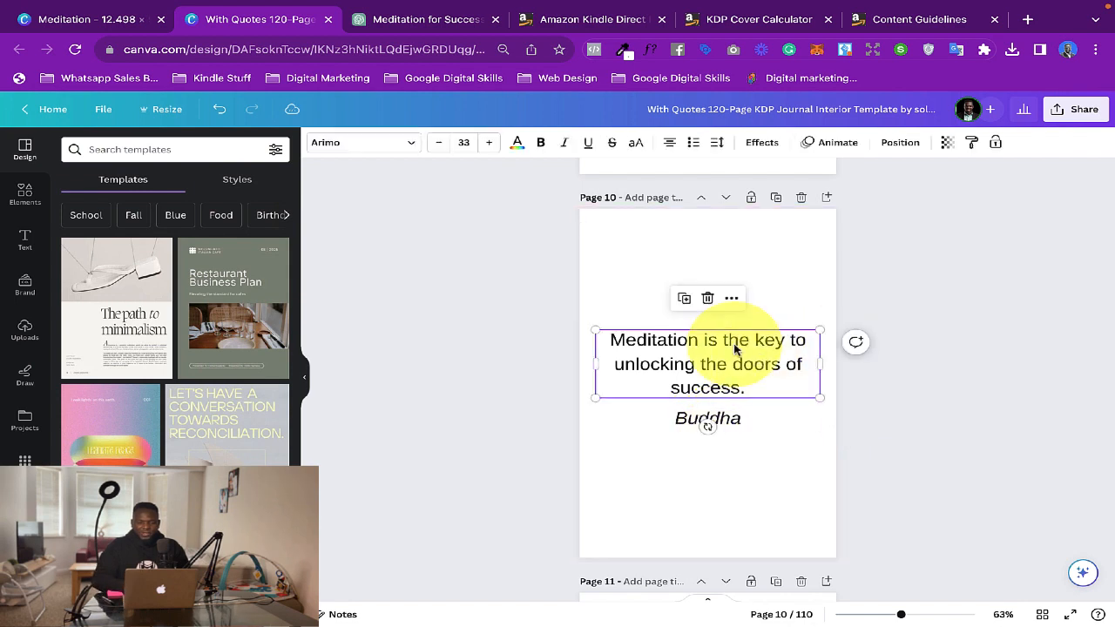
pyautogui.click(540, 142)
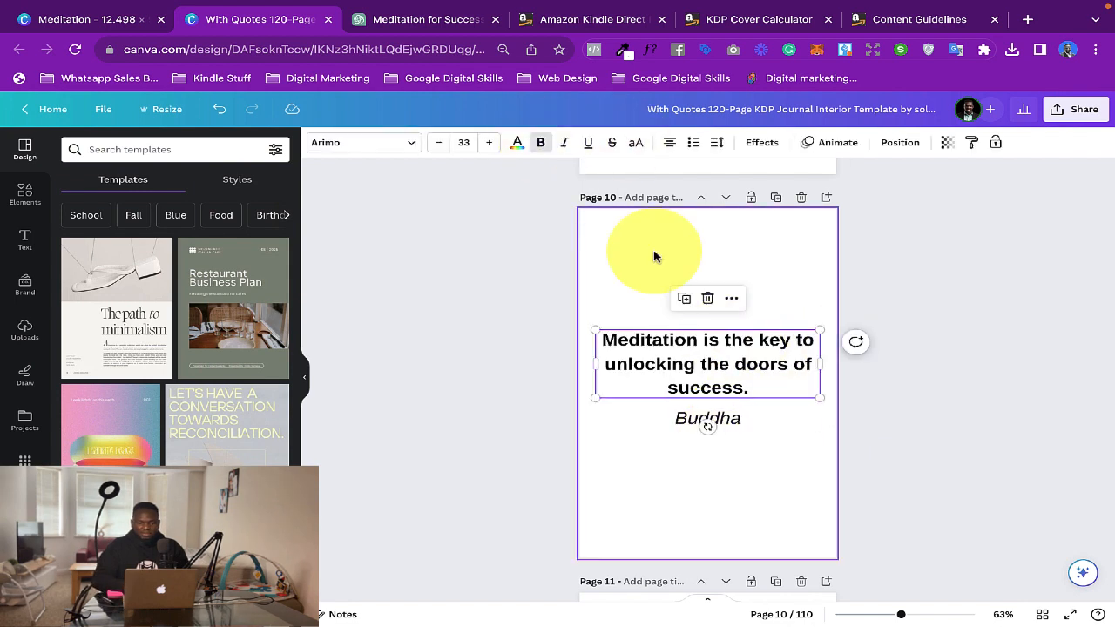
pyautogui.click(947, 364)
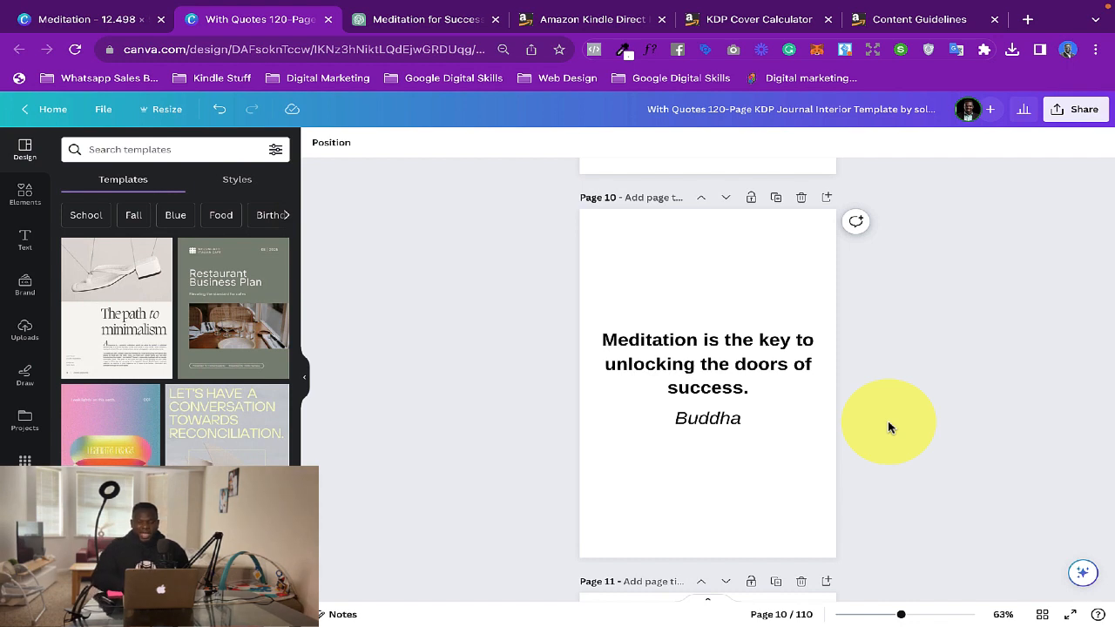
pyautogui.scroll(5, 887, 421)
pyautogui.scroll(-3, 888, 427)
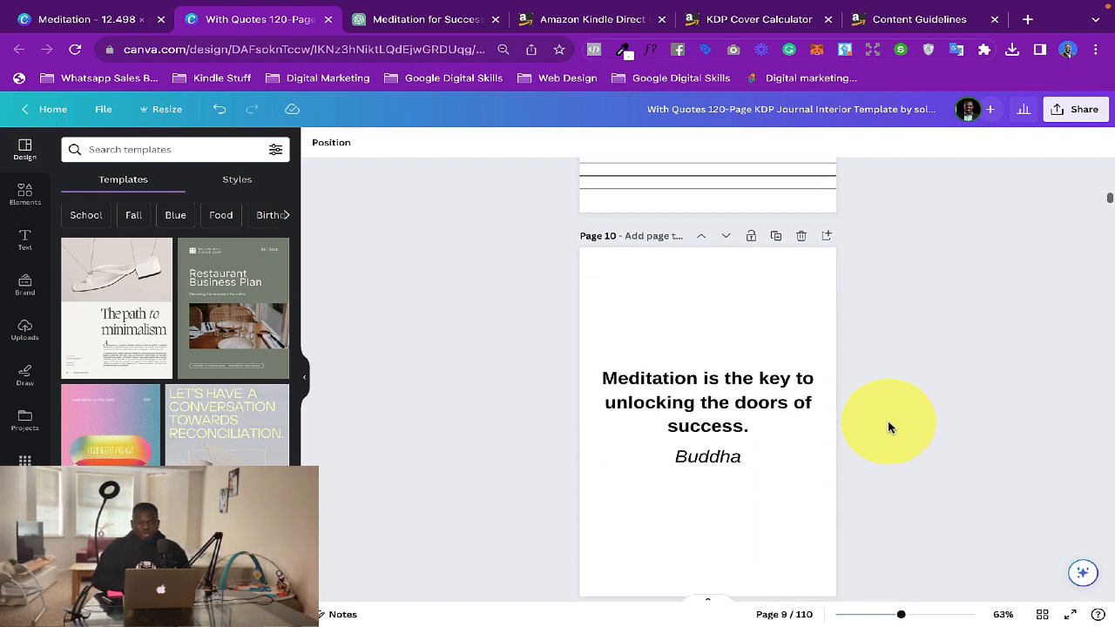
pyautogui.click(745, 384)
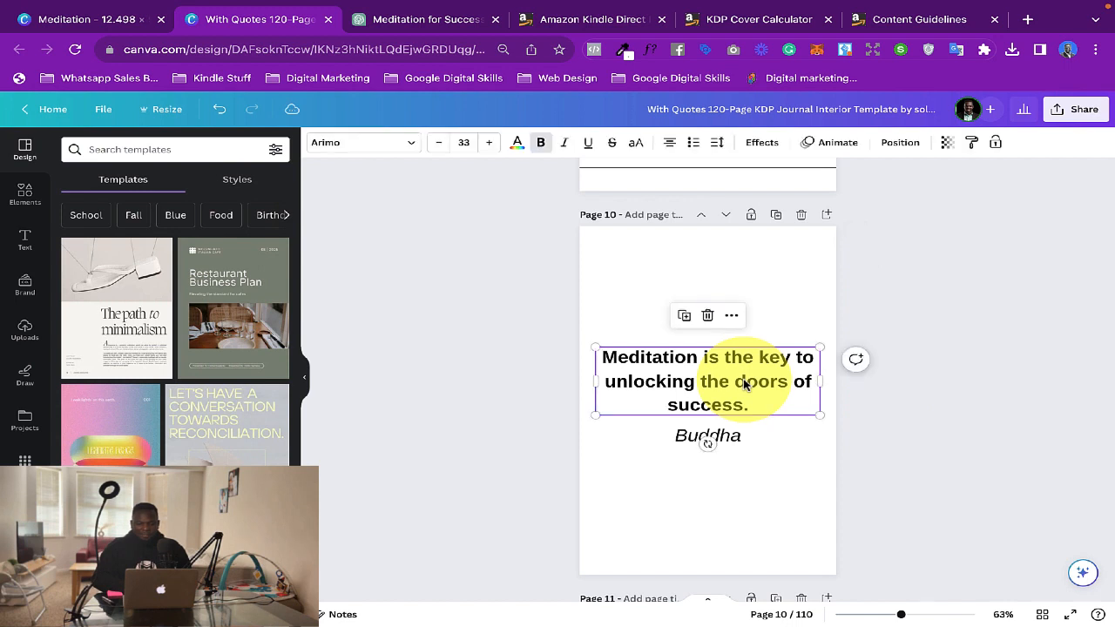
pyautogui.click(865, 453)
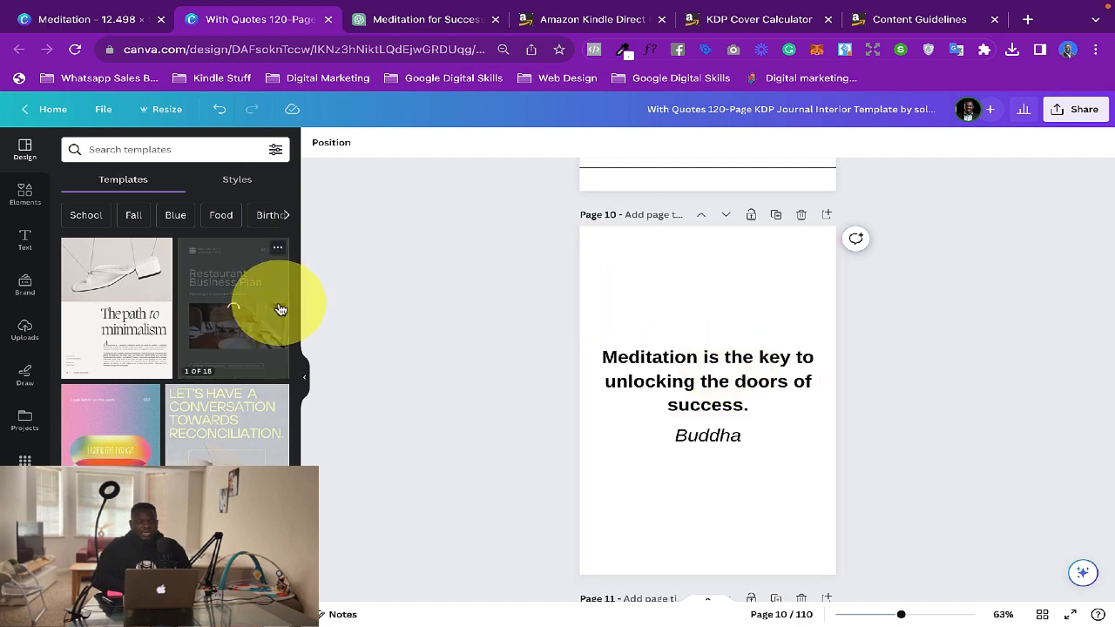
# Search the elements library for "wave"
pyautogui.click(24, 193)
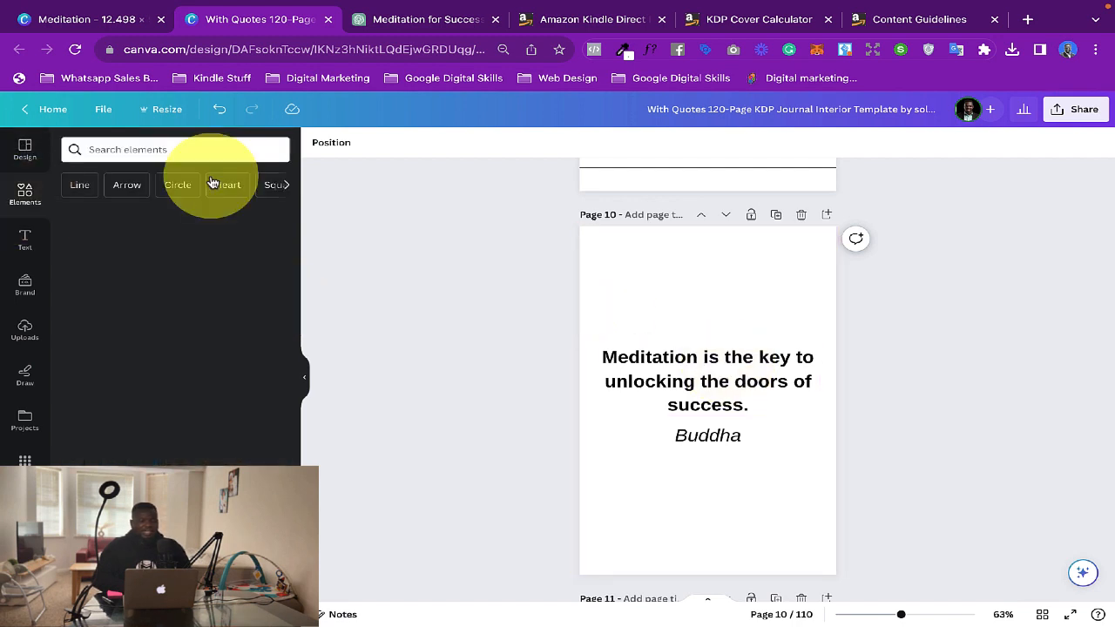
pyautogui.click(175, 148)
pyautogui.write('wave')
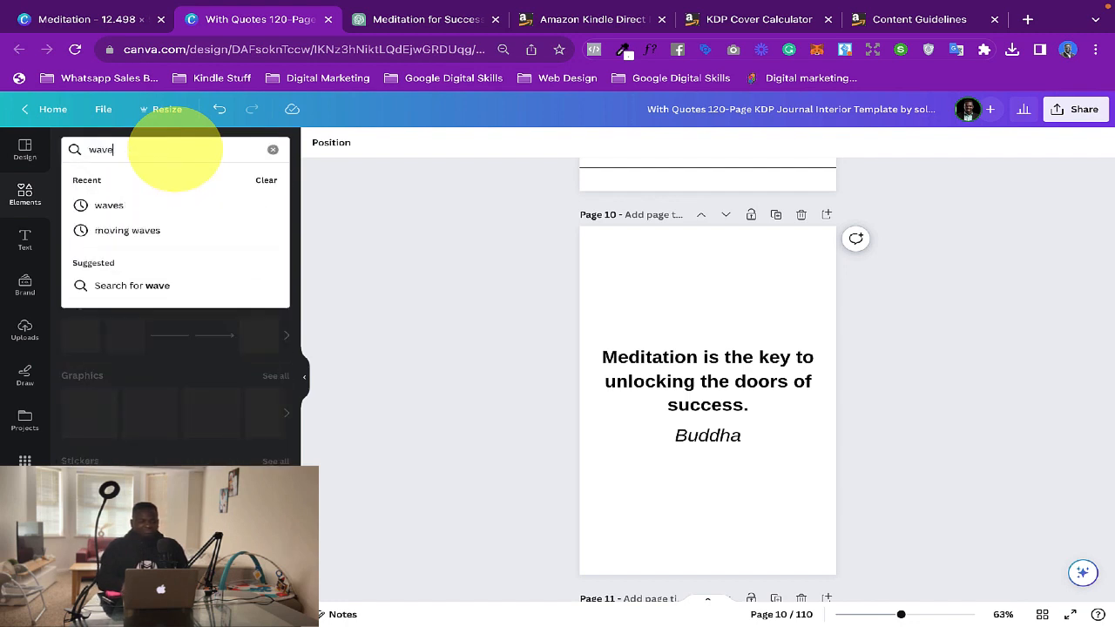
pyautogui.press('Return')
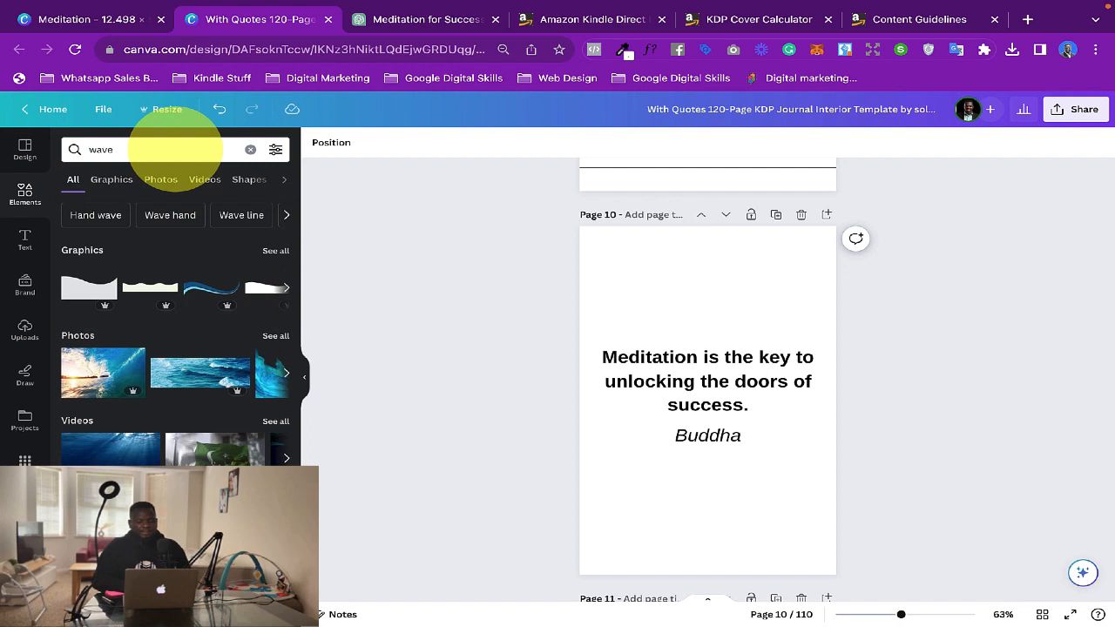
# Search the elements library for "meditation" and narrow the results to graphics
pyautogui.click(162, 149)
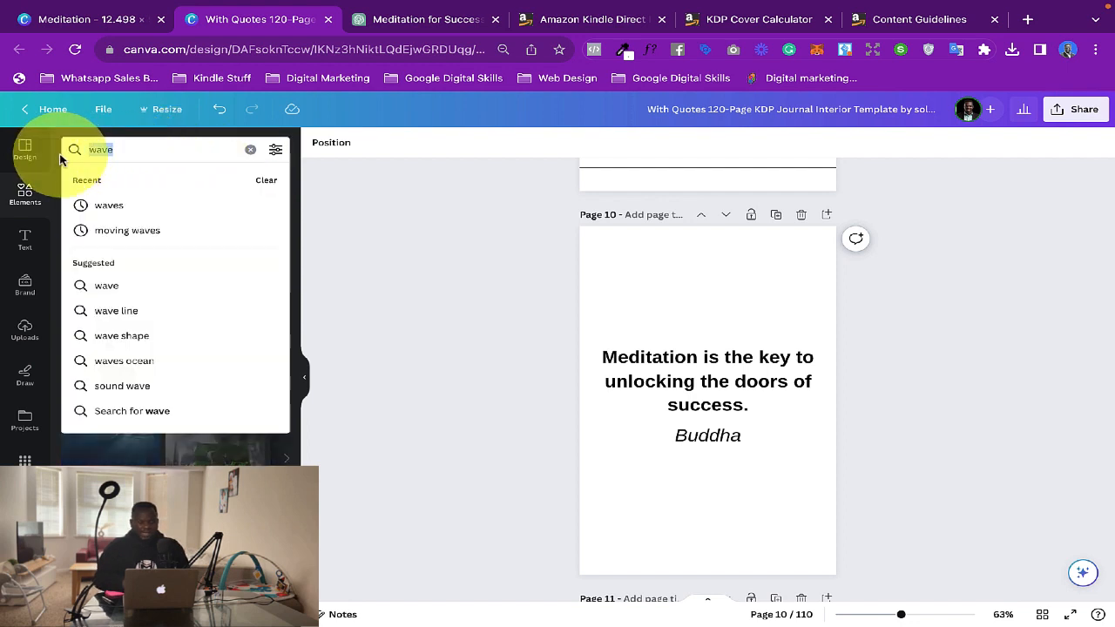
pyautogui.write('medi')
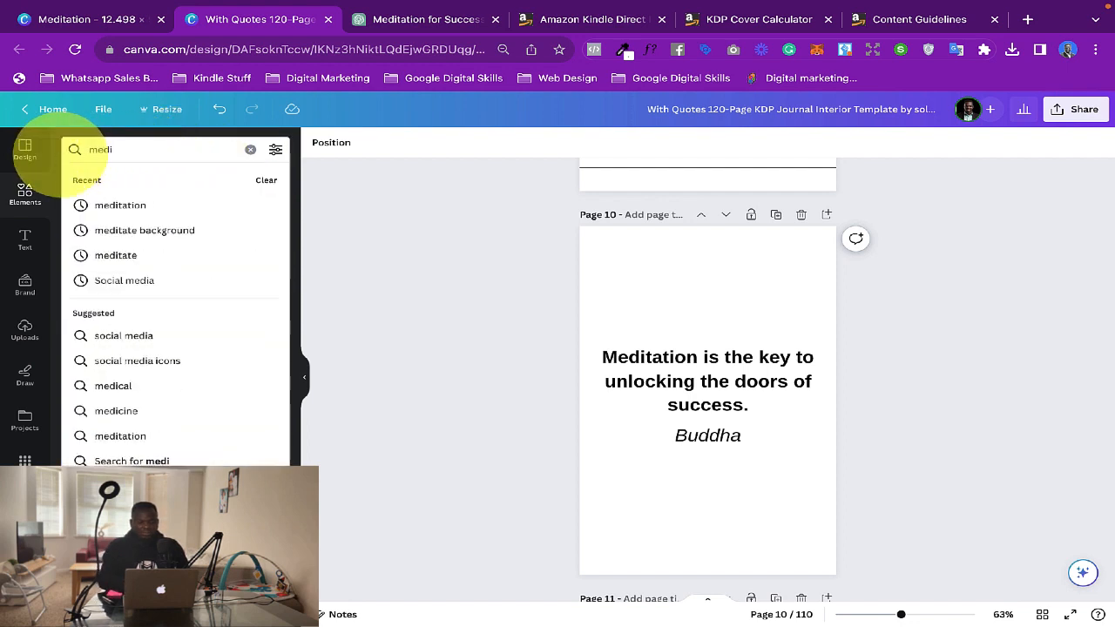
pyautogui.write('tation')
pyautogui.press('Return')
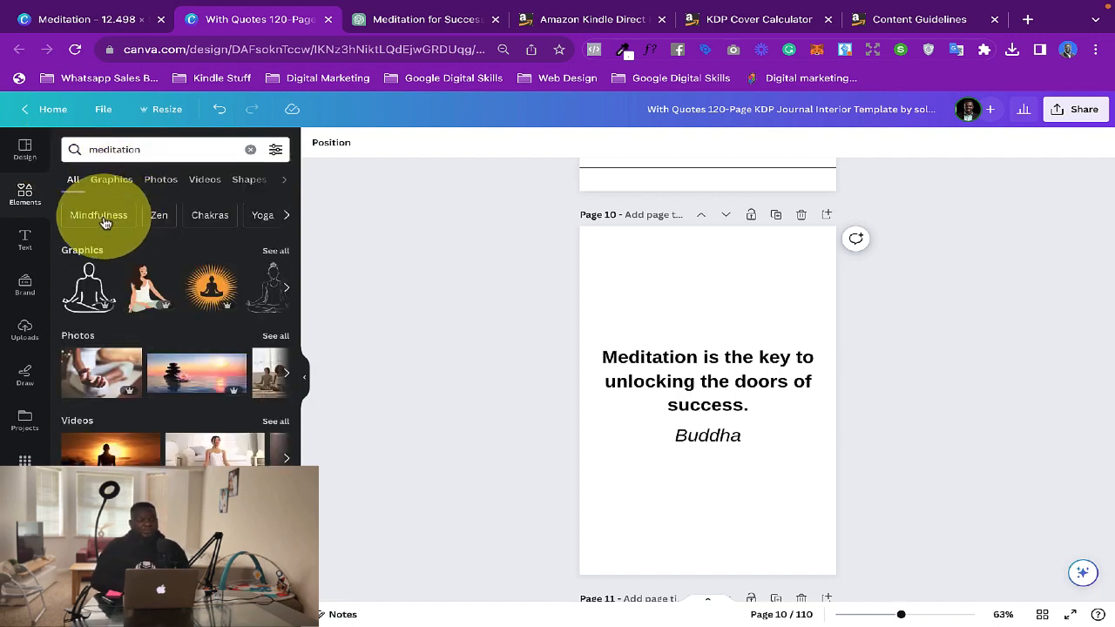
pyautogui.click(111, 184)
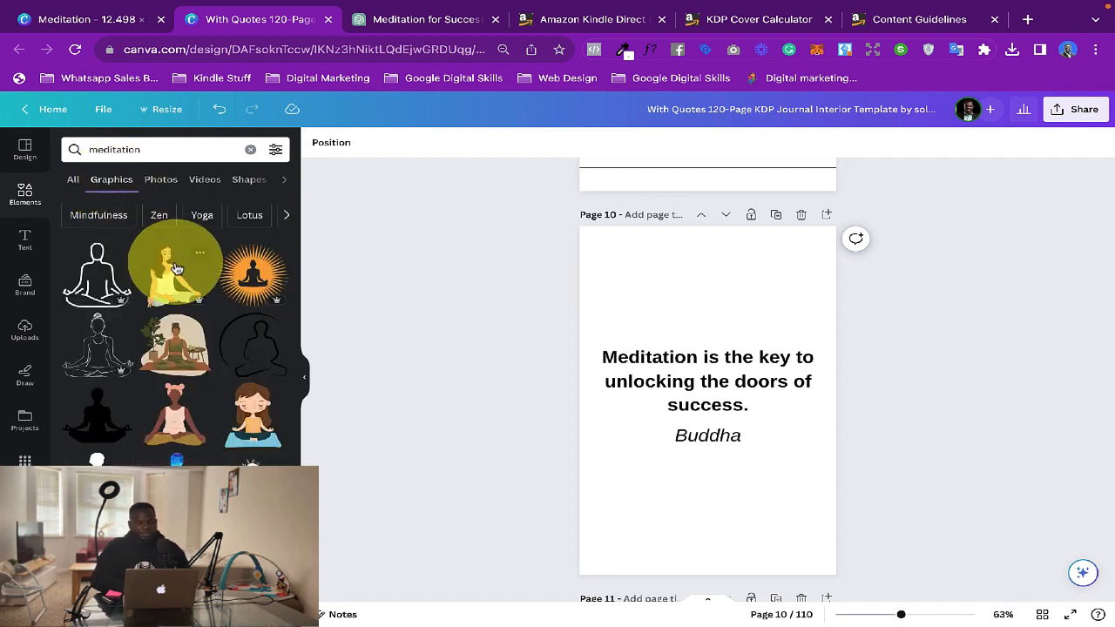
# Add the circular petal mandala outline from the meditation graphics to page 10
pyautogui.scroll(-3, 200, 381)
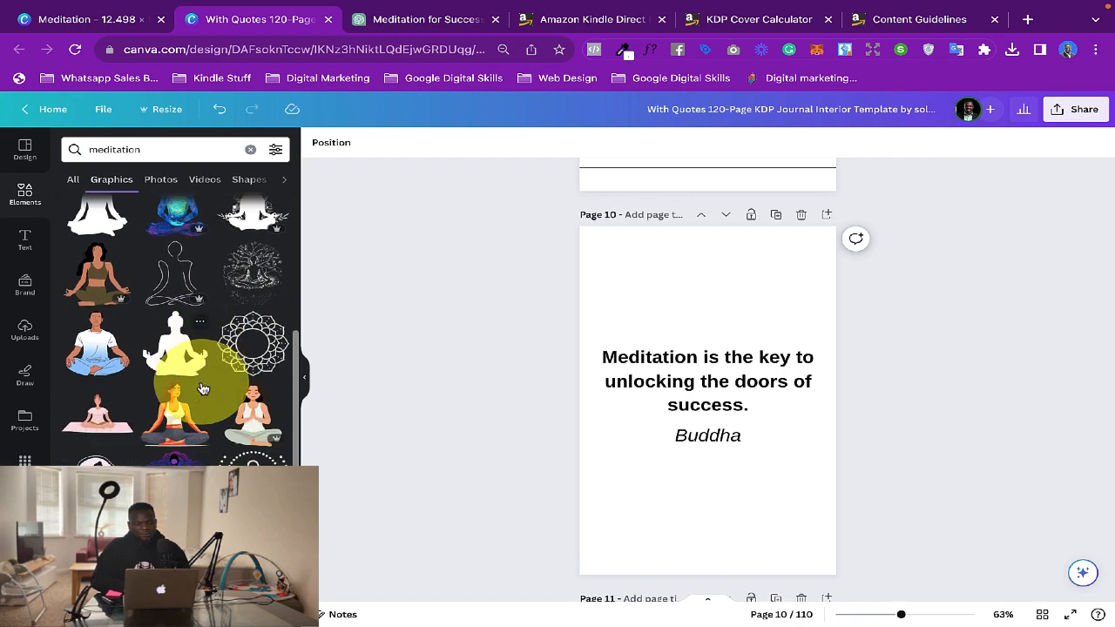
pyautogui.scroll(-1, 202, 383)
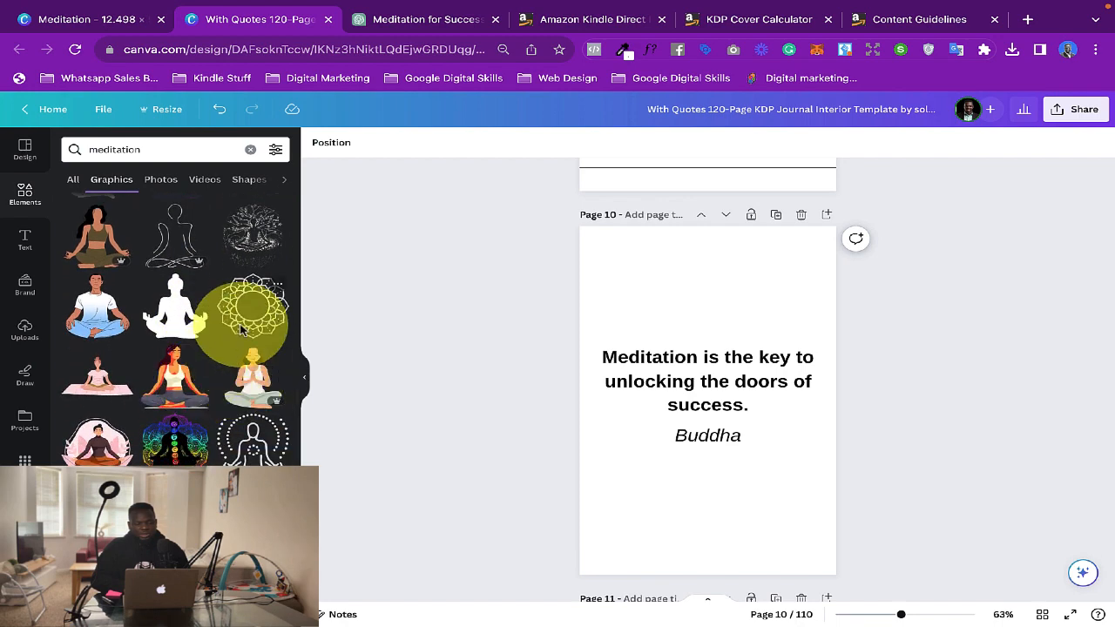
pyautogui.scroll(1, 209, 384)
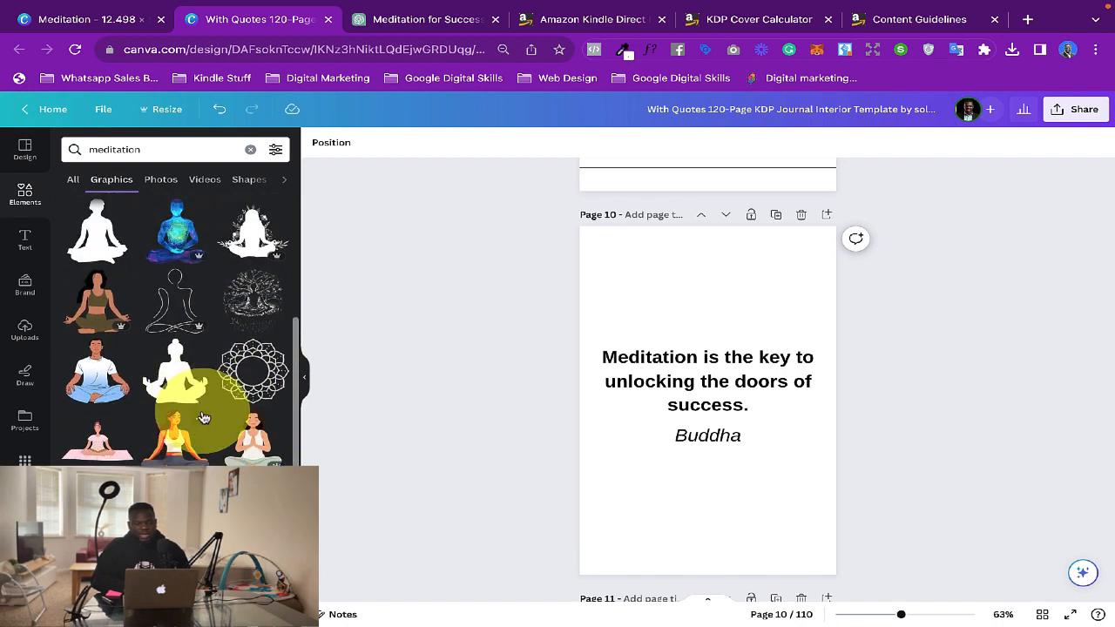
pyautogui.scroll(-1, 209, 409)
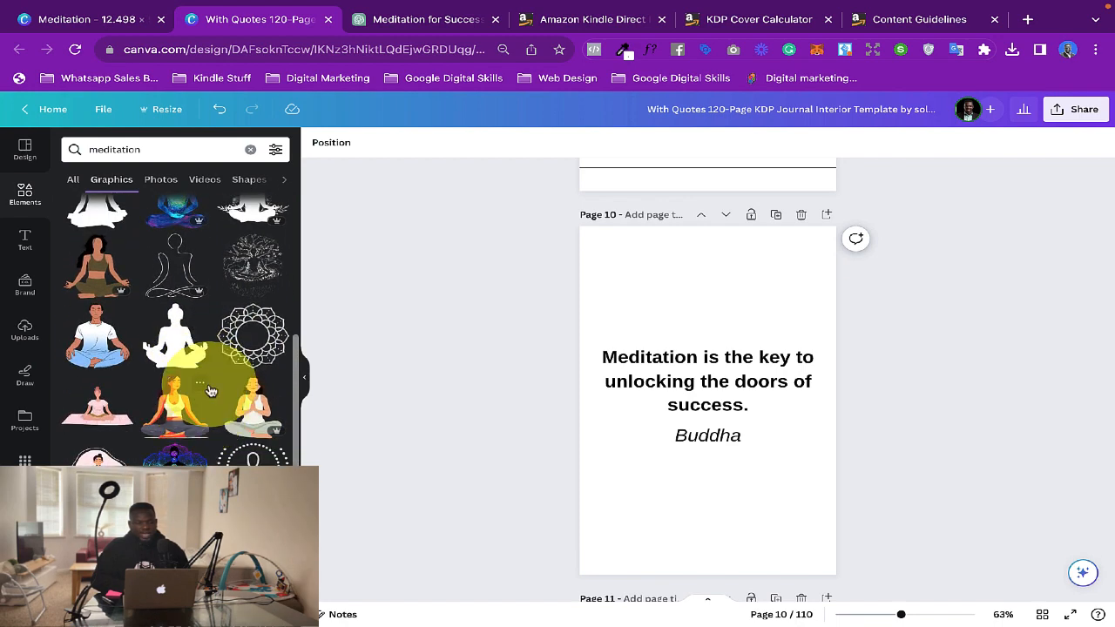
pyautogui.click(242, 339)
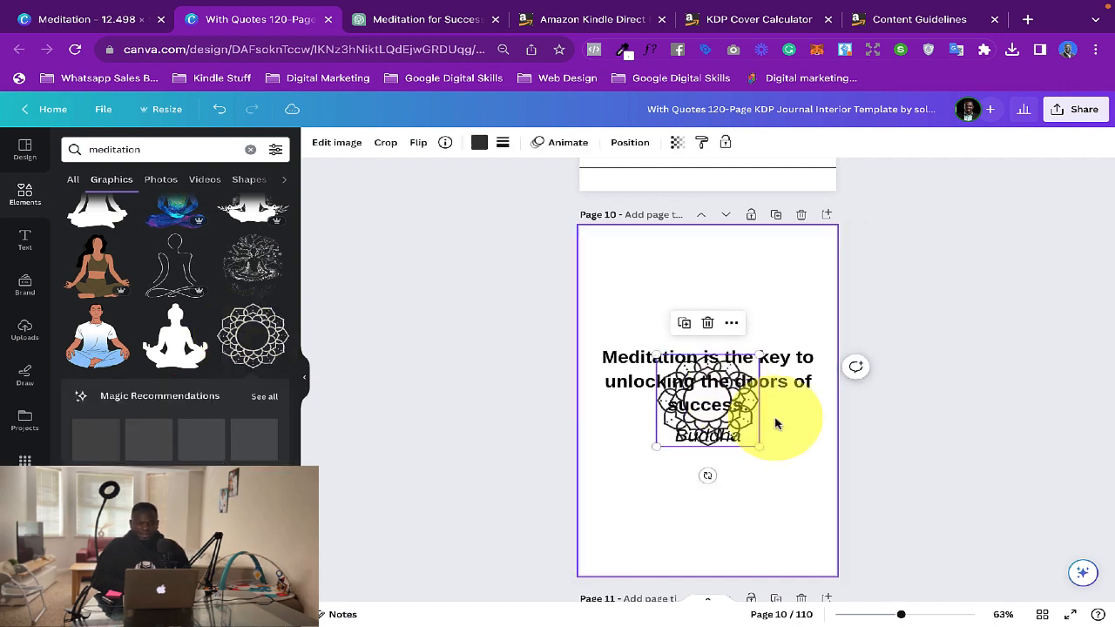
# Shrink the mandala to about a quarter of the page width and centre it just above the quote on page 10
pyautogui.moveTo(713, 444); pyautogui.dragTo(720, 329)
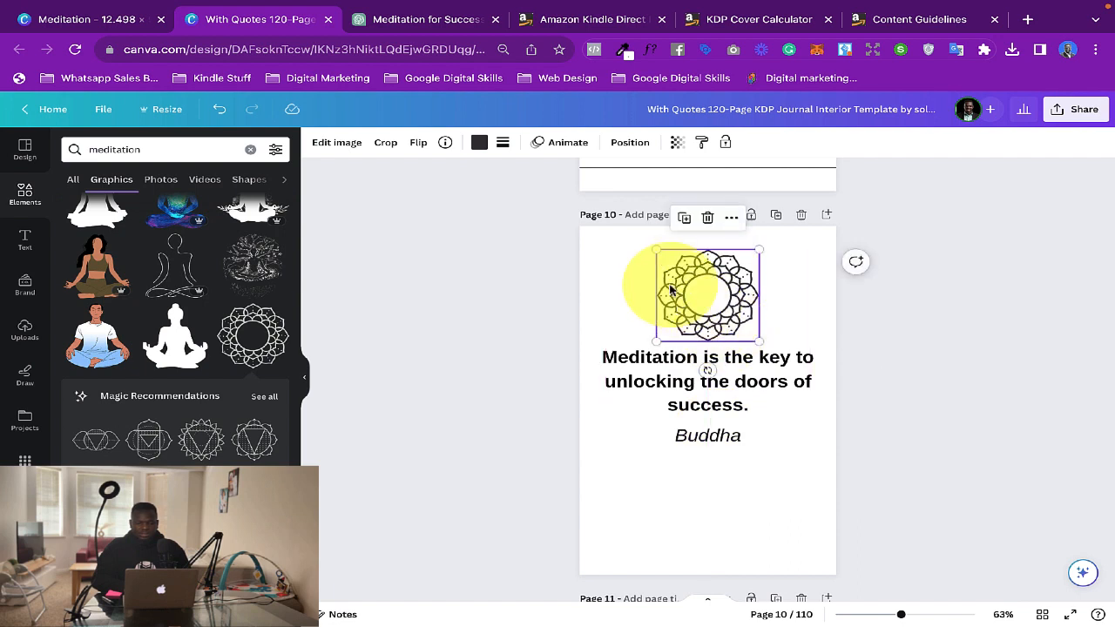
pyautogui.moveTo(655, 250); pyautogui.dragTo(711, 329)
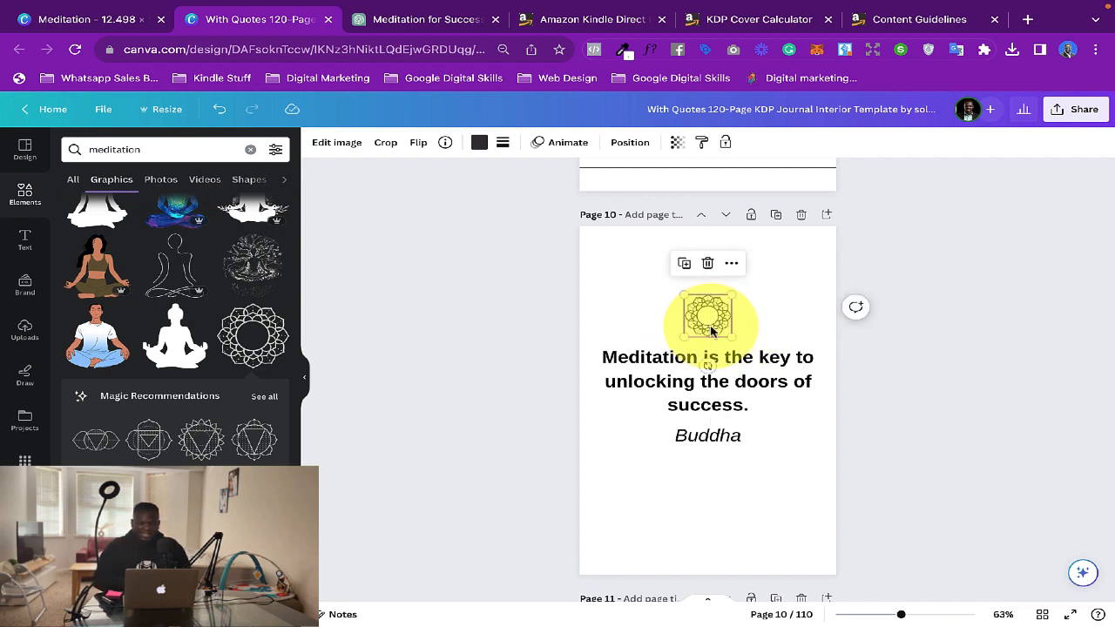
pyautogui.moveTo(708, 322); pyautogui.dragTo(875, 597)
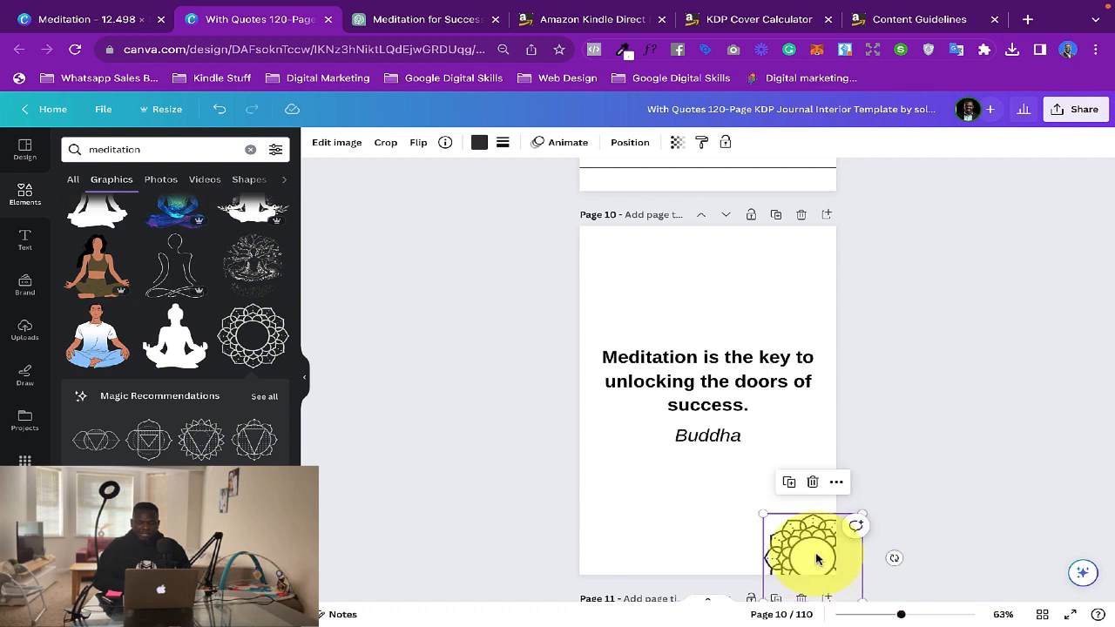
pyautogui.moveTo(818, 557); pyautogui.dragTo(809, 543)
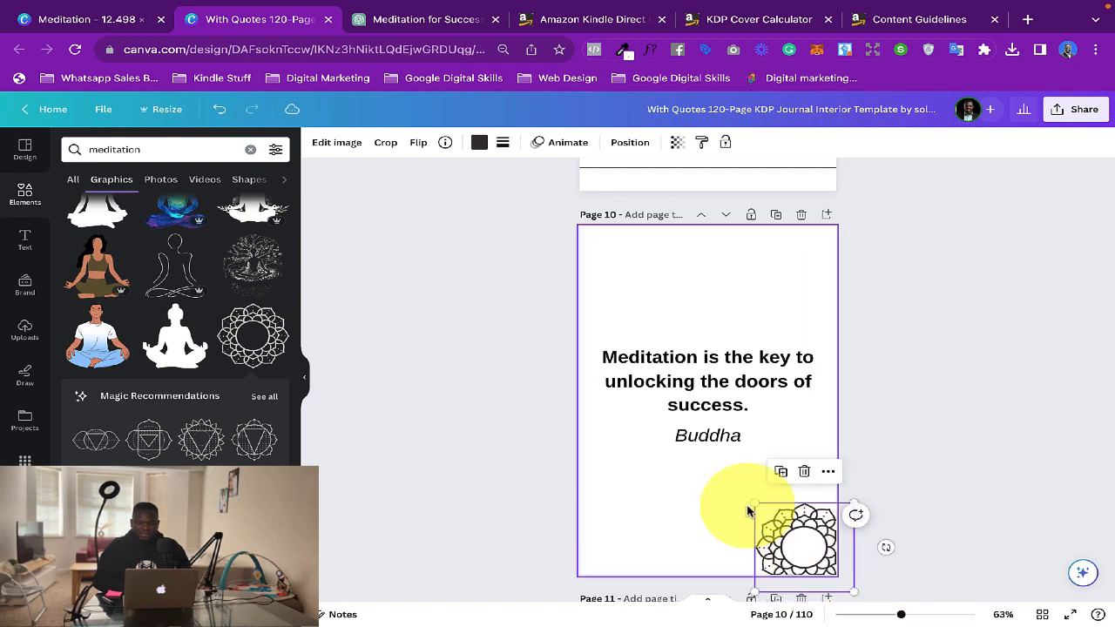
pyautogui.moveTo(753, 504); pyautogui.dragTo(695, 483)
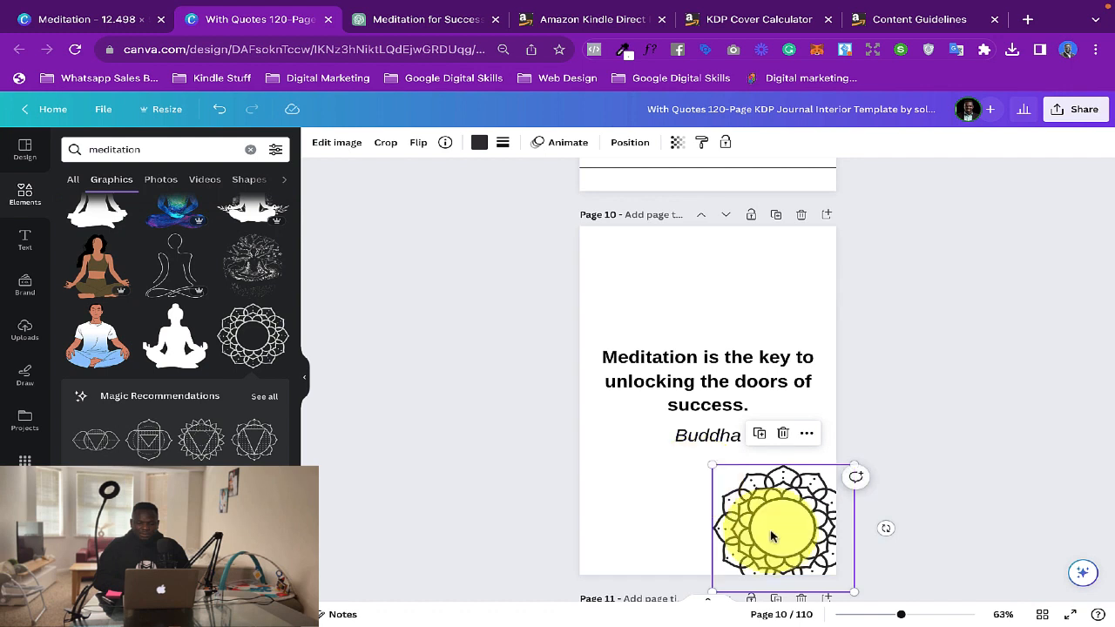
pyautogui.moveTo(768, 531); pyautogui.dragTo(712, 524)
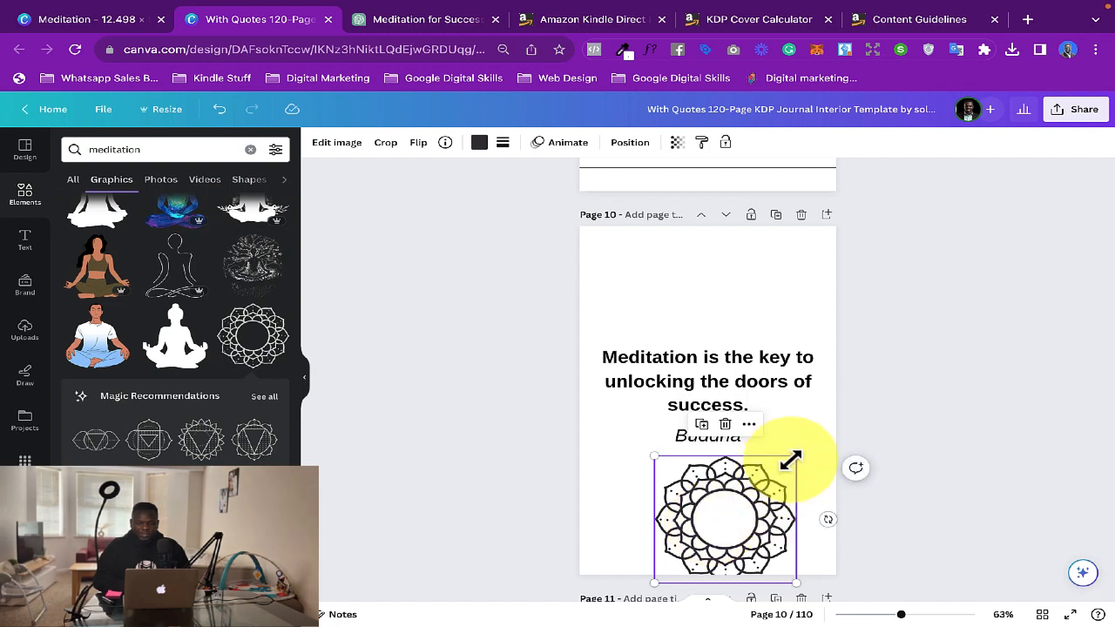
pyautogui.moveTo(795, 455); pyautogui.dragTo(714, 313)
pyautogui.click(554, 272)
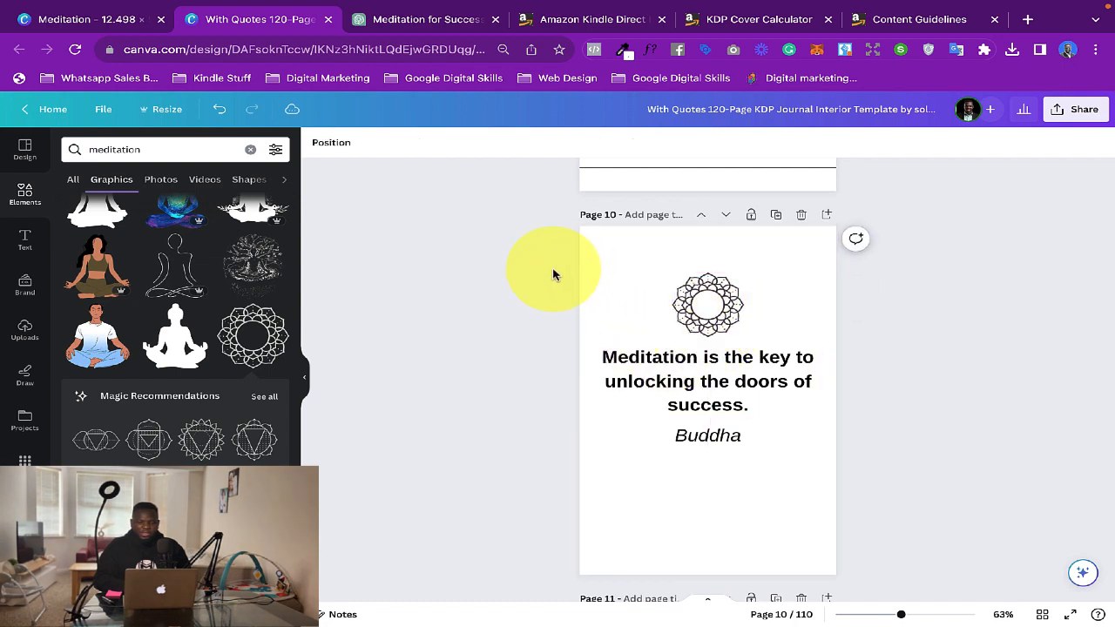
# Move the mandala, quote and author name together down to the vertical centre of page 10
pyautogui.click(721, 301)
pyautogui.keyDown('shift'); pyautogui.click(705, 388); pyautogui.keyUp('shift')
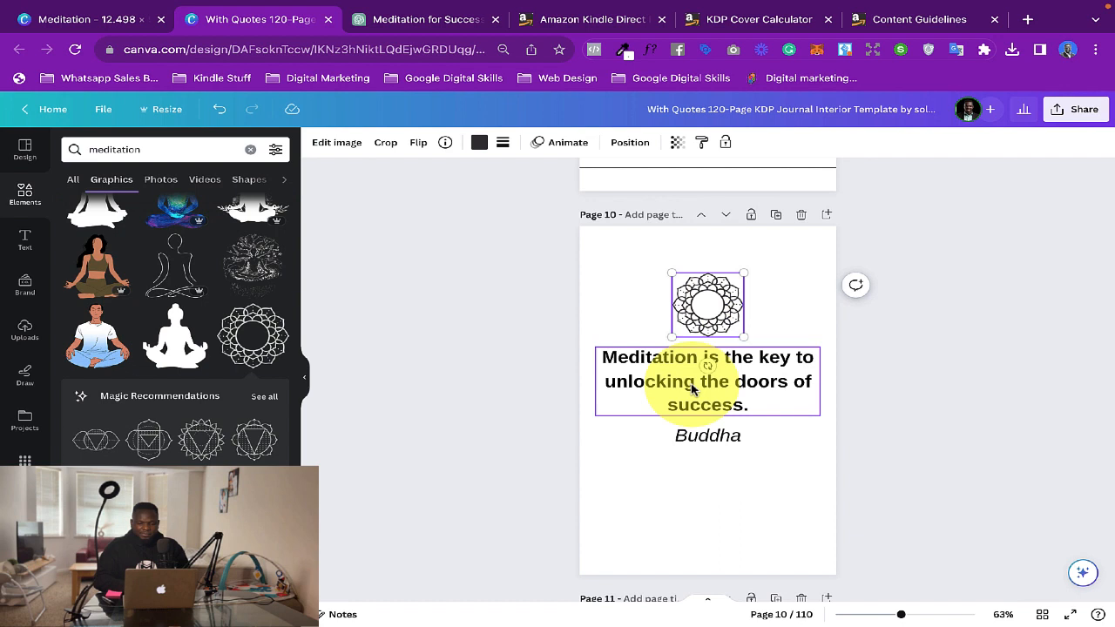
pyautogui.keyDown('shift'); pyautogui.click(697, 428); pyautogui.keyUp('shift')
pyautogui.moveTo(707, 373); pyautogui.dragTo(707, 408)
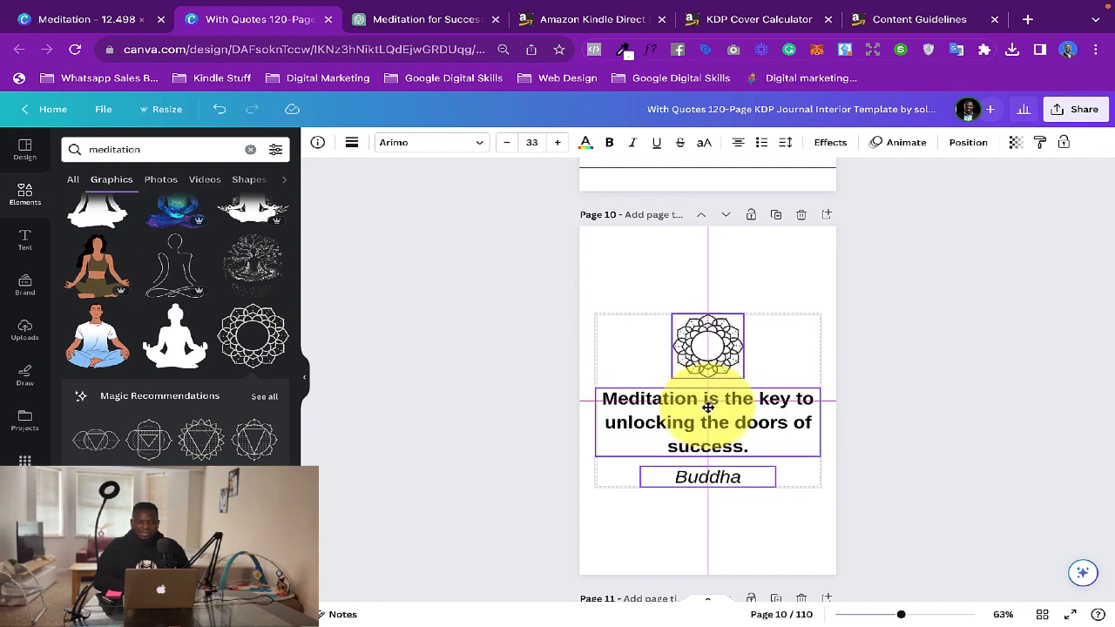
pyautogui.moveTo(707, 408); pyautogui.dragTo(707, 408)
pyautogui.click(878, 406)
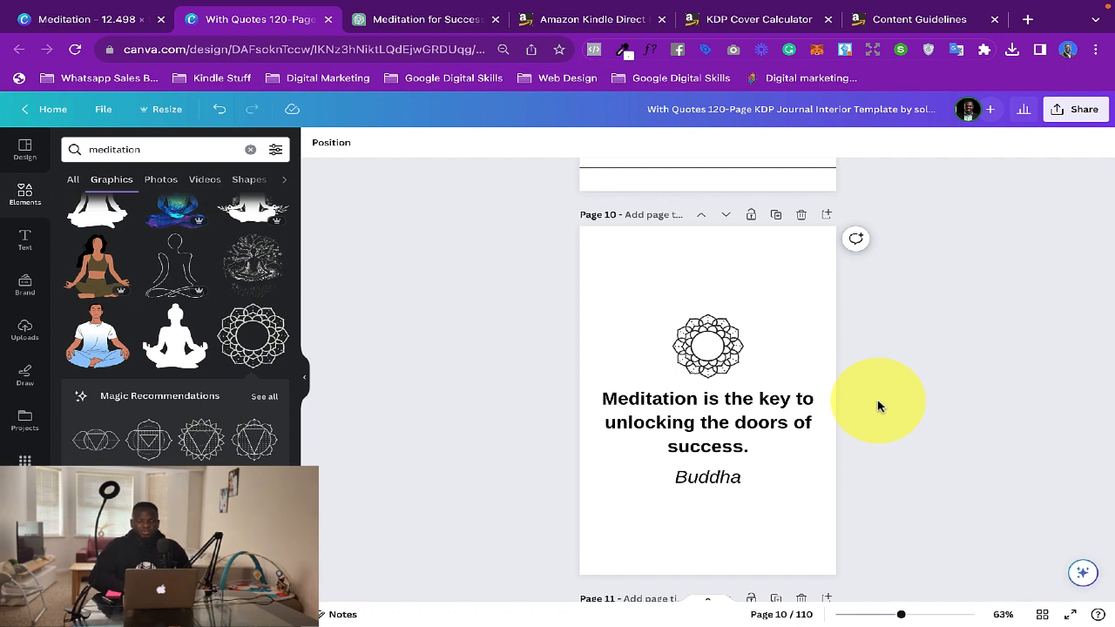
# Select the mandala, quote and author name on page 10 together and copy them
pyautogui.scroll(-1, 878, 406)
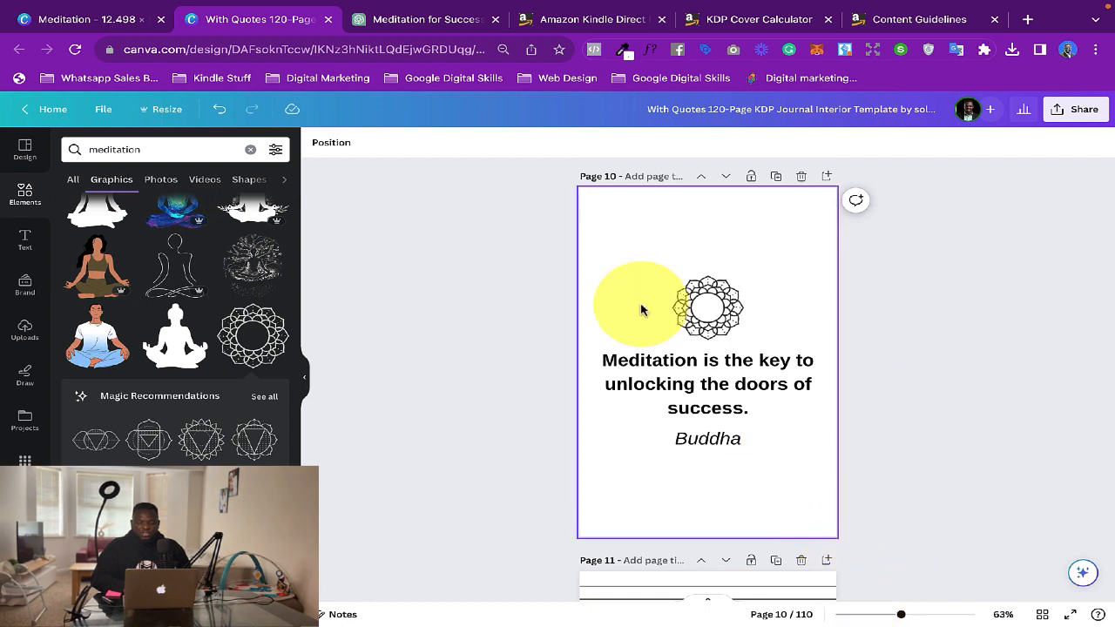
pyautogui.moveTo(641, 310); pyautogui.dragTo(723, 299)
pyautogui.moveTo(829, 471); pyautogui.dragTo(831, 486)
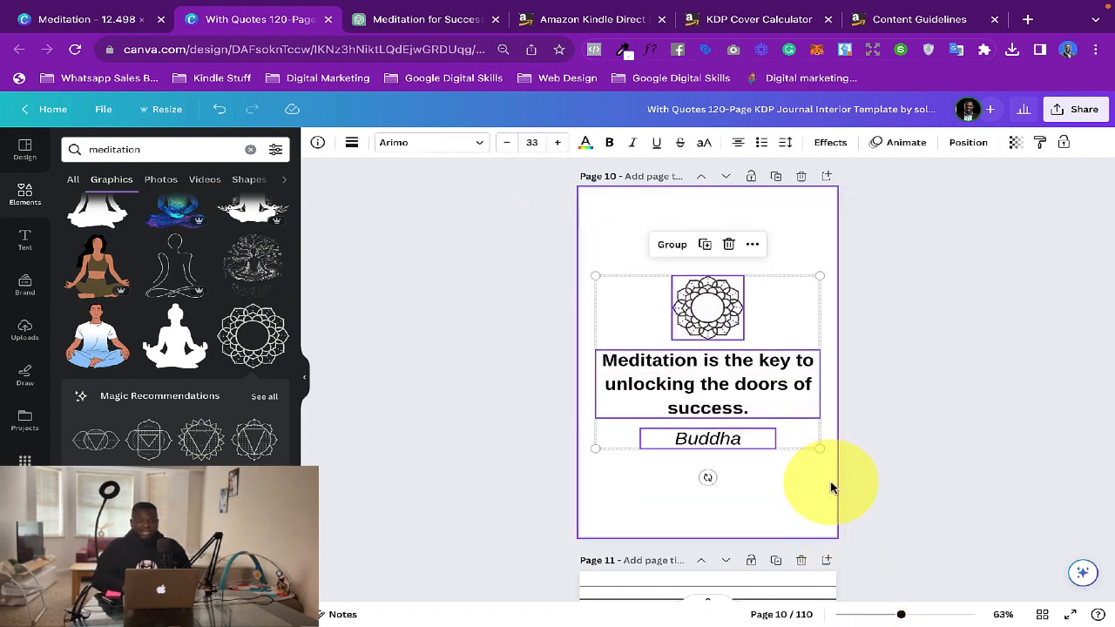
pyautogui.moveTo(538, 200); pyautogui.dragTo(890, 503)
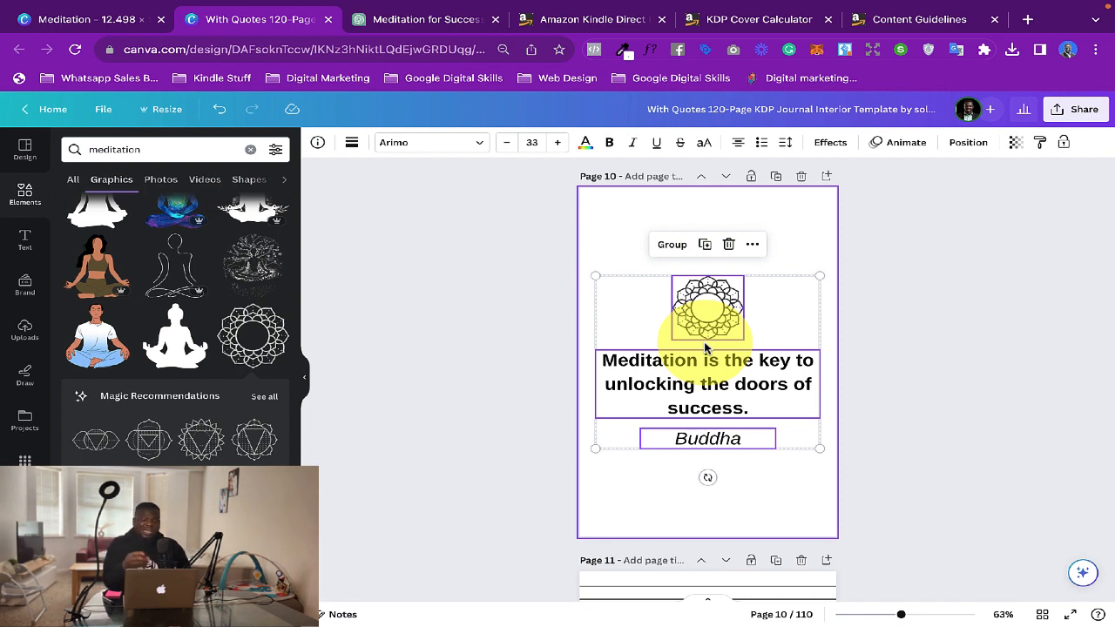
# Delete all the ruled lines and the faint meditating figure from page 21
pyautogui.scroll(-2, 786, 435)
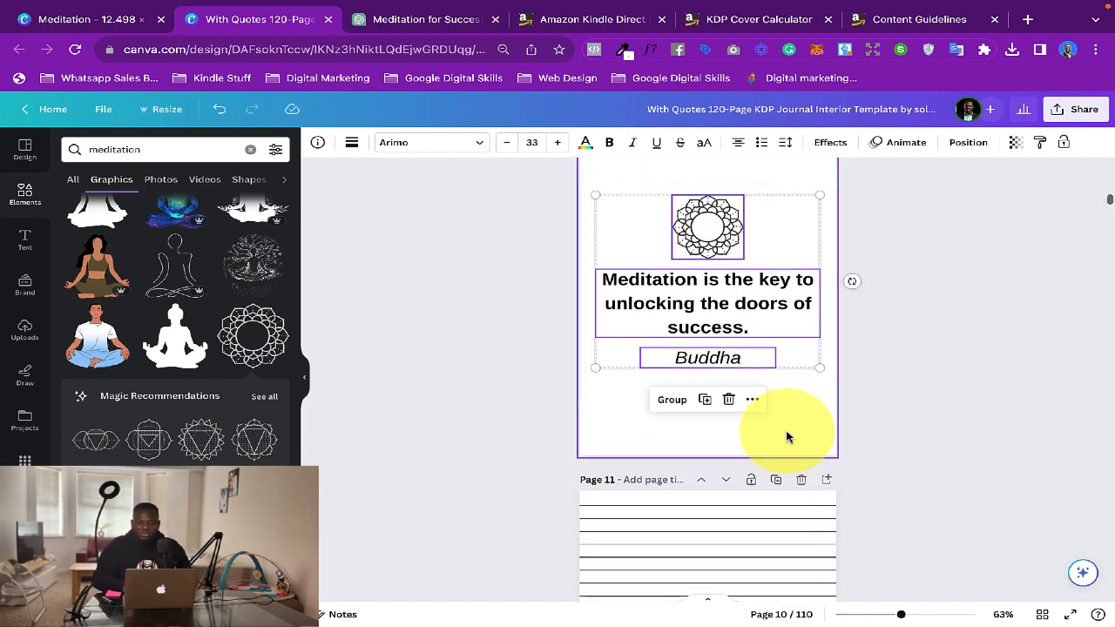
pyautogui.scroll(-10, 844, 521)
pyautogui.scroll(8, 844, 487)
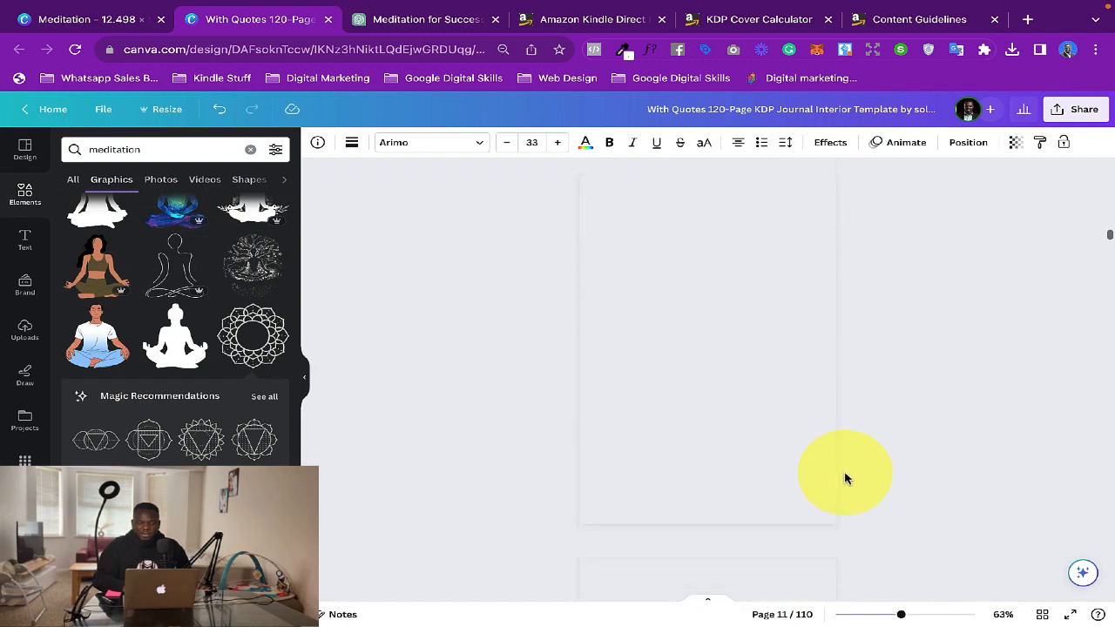
pyautogui.scroll(-3, 844, 478)
pyautogui.scroll(-15, 844, 478)
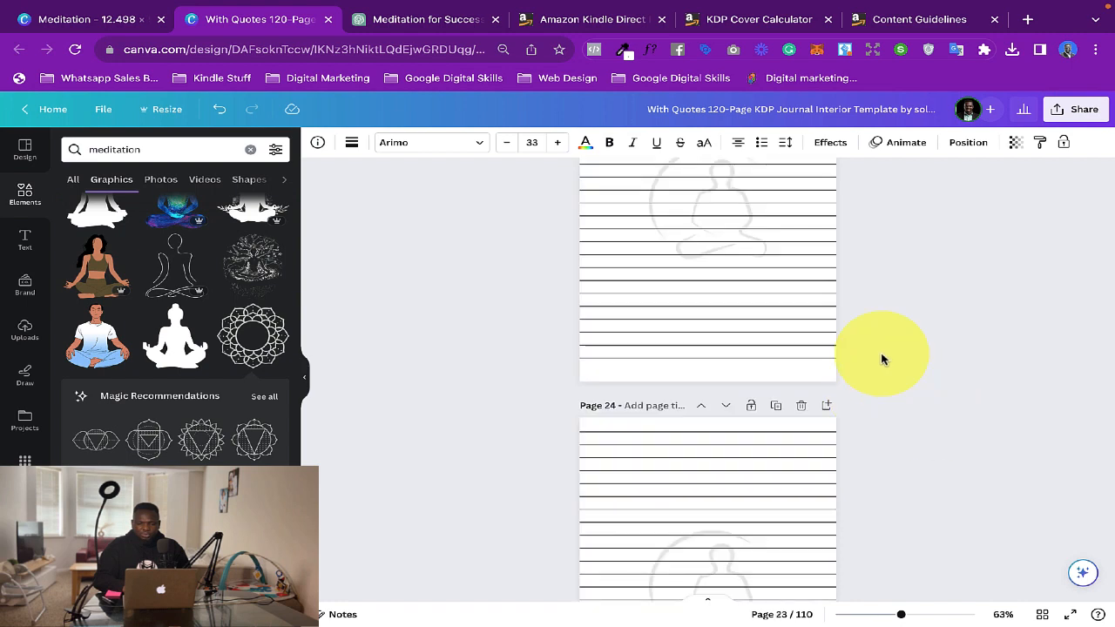
pyautogui.scroll(-5, 882, 359)
pyautogui.scroll(5, 882, 358)
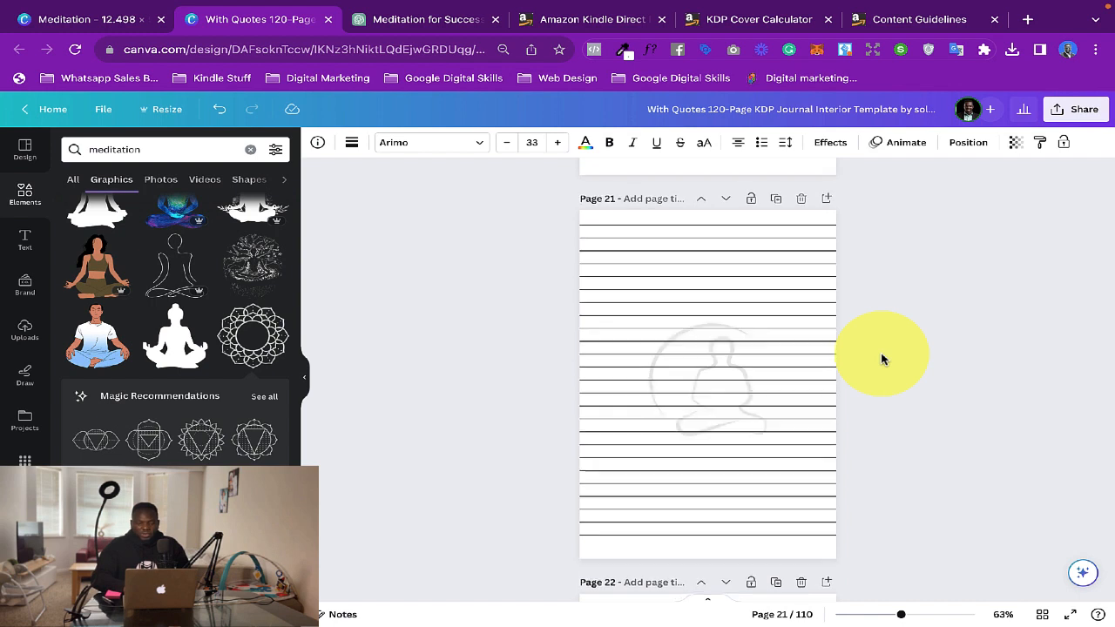
pyautogui.scroll(-1, 867, 358)
pyautogui.scroll(1, 775, 339)
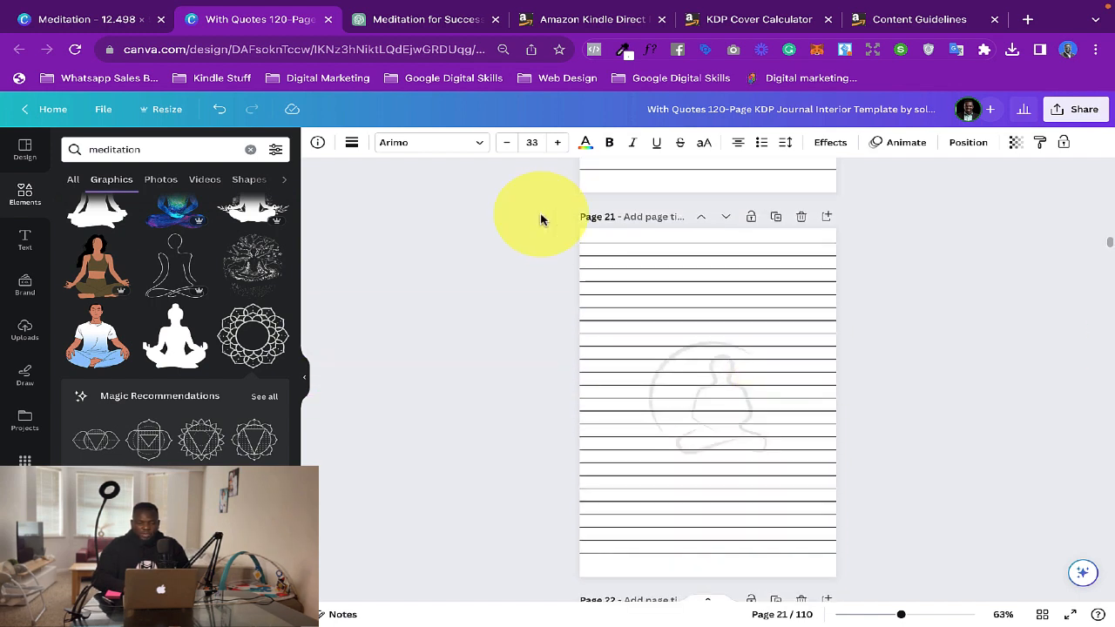
pyautogui.moveTo(540, 219); pyautogui.dragTo(875, 580)
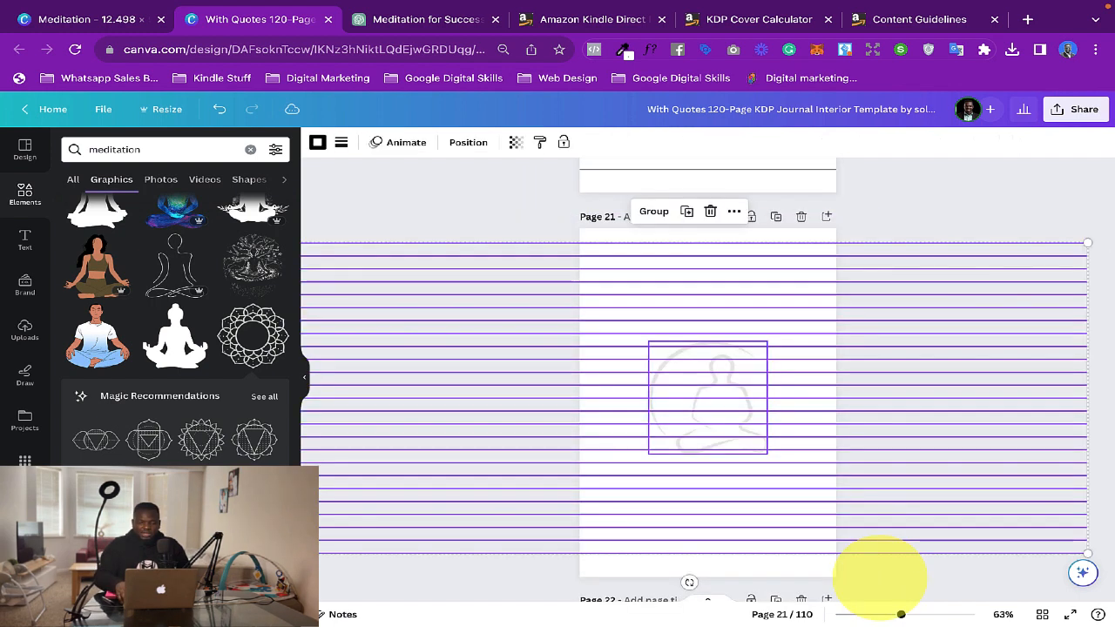
pyautogui.press('Delete')
# Paste the copied mandala, quote and author name onto the emptied page 21
pyautogui.click(638, 381)
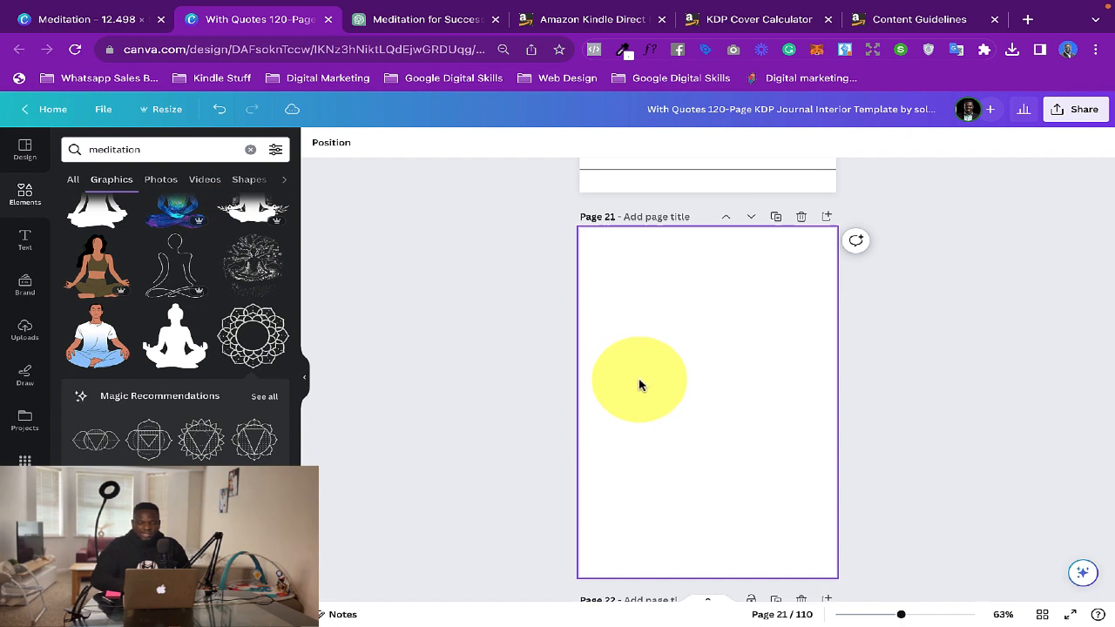
pyautogui.hotkey('ctrl', 'v')
pyautogui.click(982, 427)
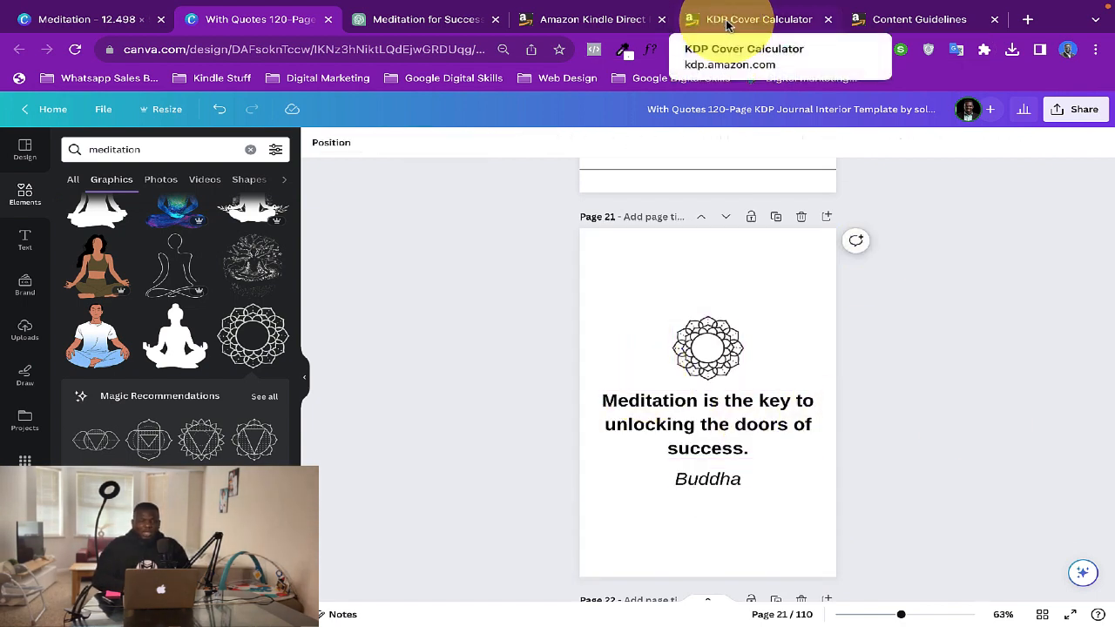
# Replace the quote on page 21 with ChatGPT's second quote, "In the stillness of meditation, you will find the path to success."
pyautogui.click(424, 21)
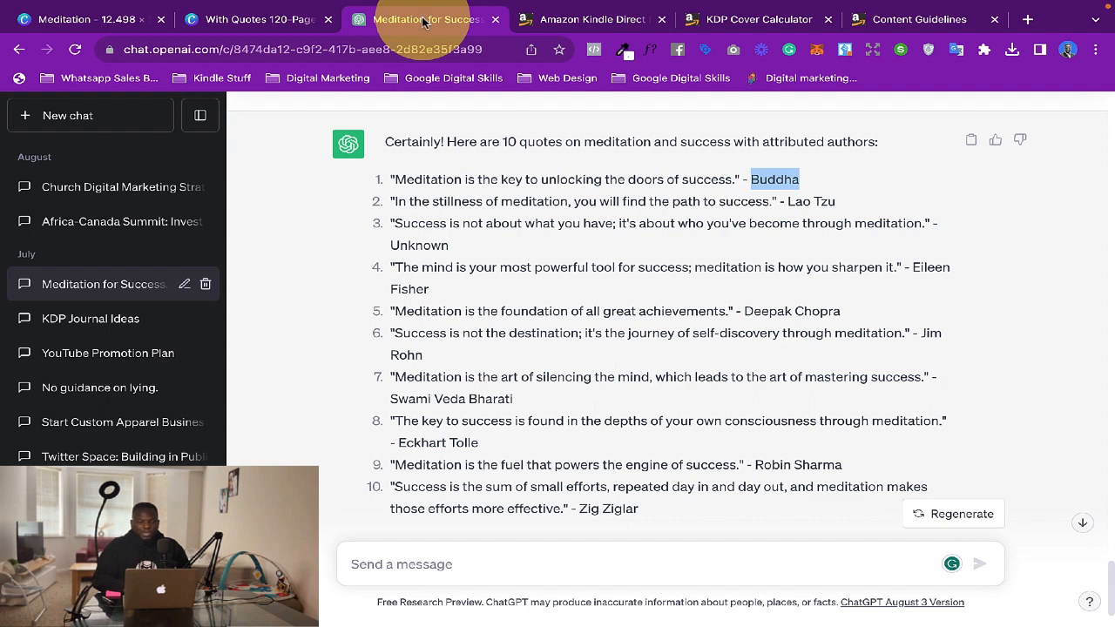
pyautogui.moveTo(395, 202); pyautogui.dragTo(771, 203)
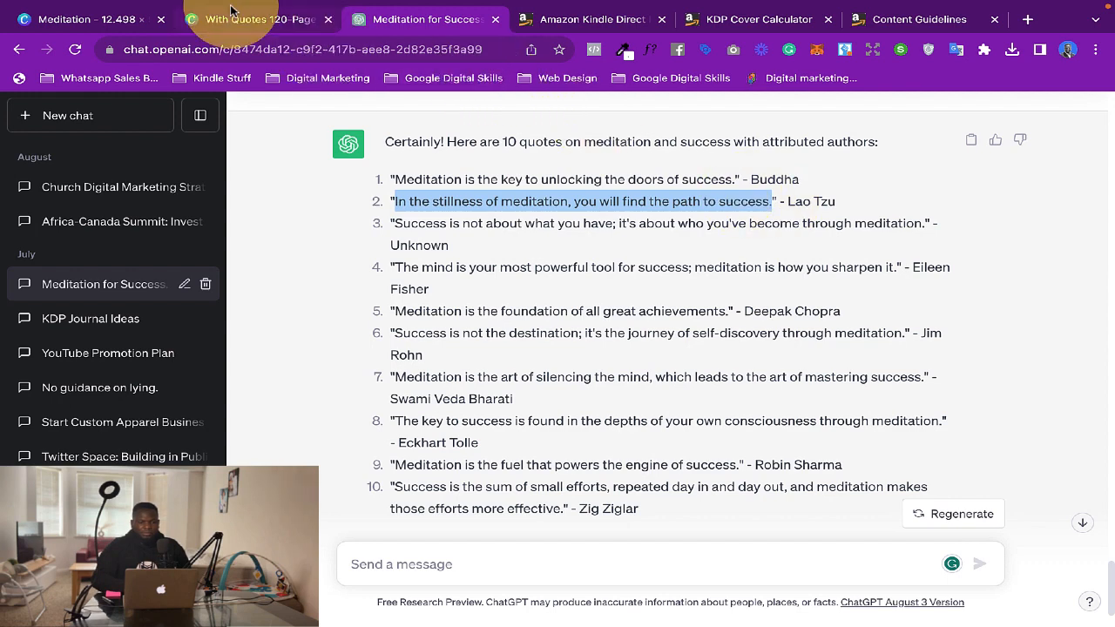
pyautogui.click(259, 19)
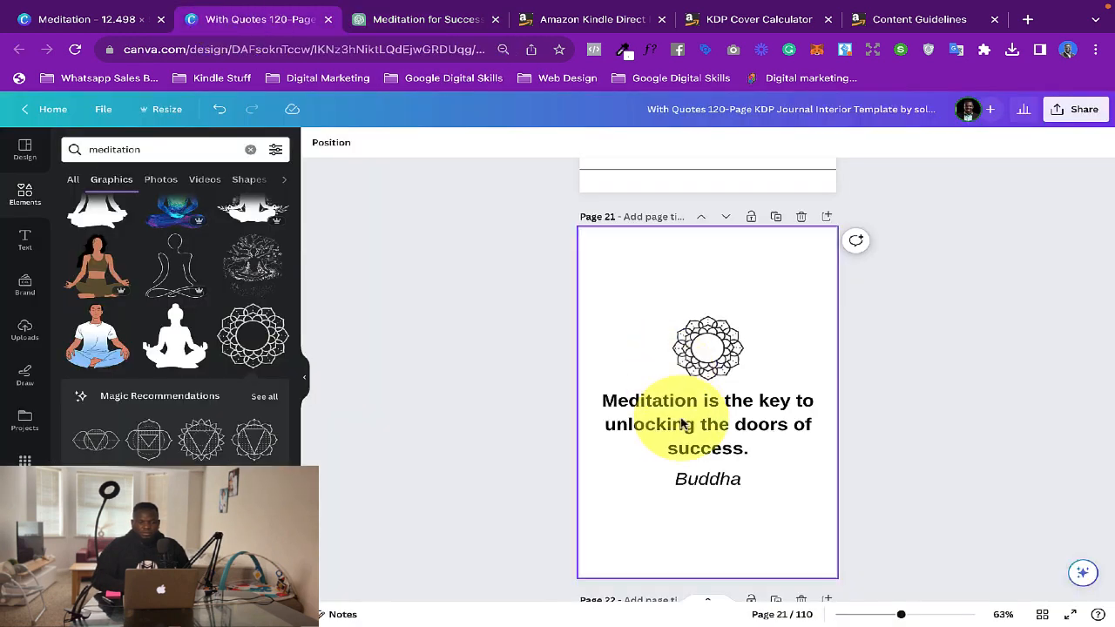
pyautogui.click(682, 424)
pyautogui.tripleClick(682, 418)
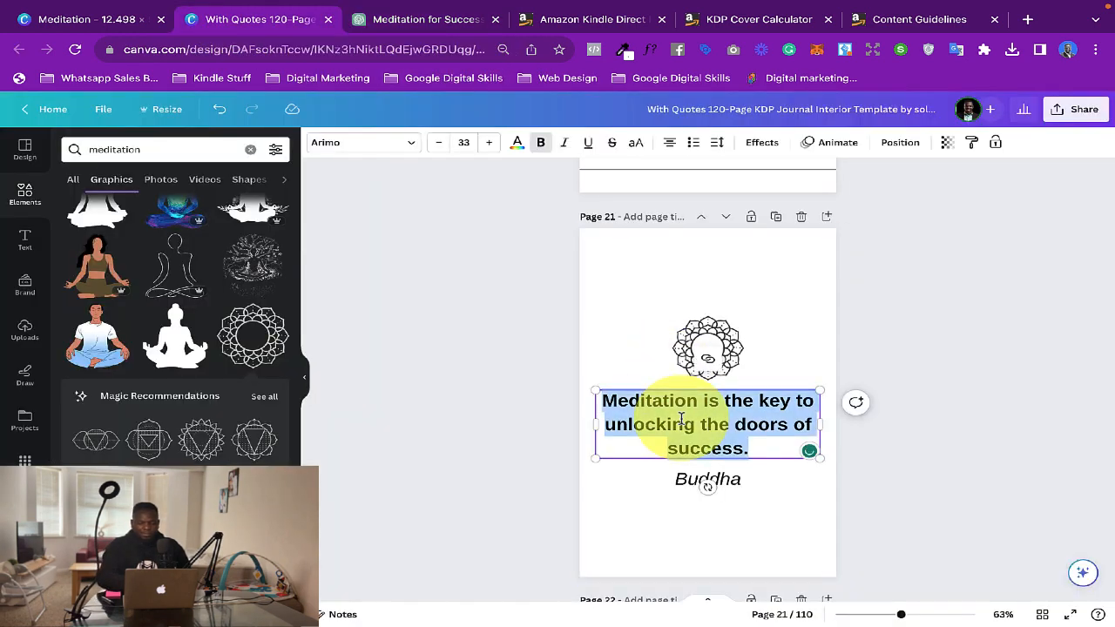
pyautogui.write('In the stillness of meditation, you will find the path to success.')
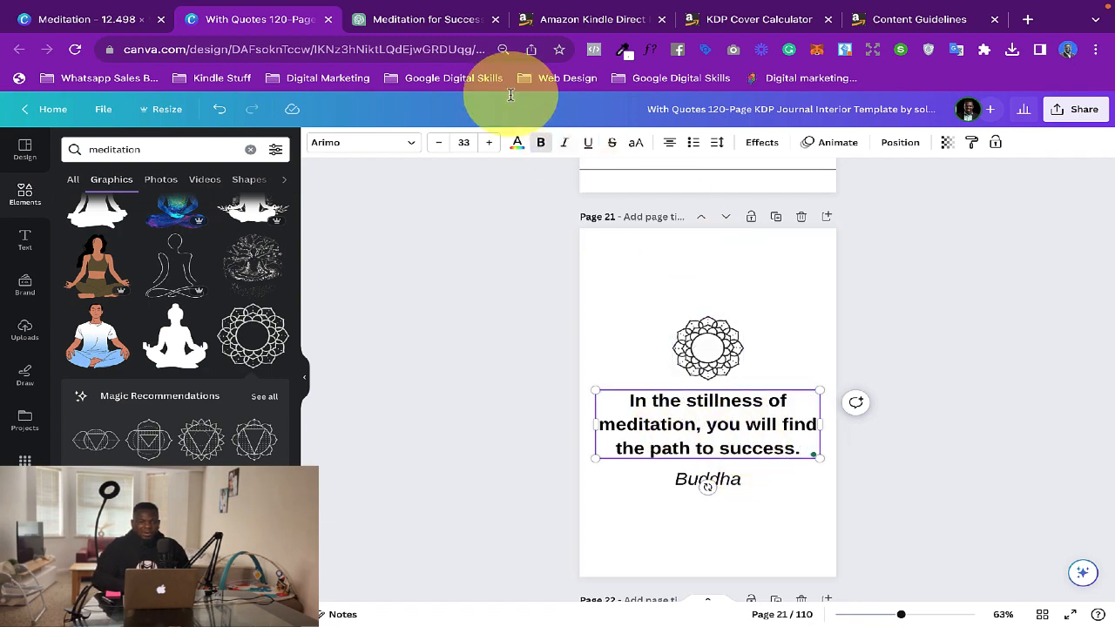
# Copy the second quote's author from ChatGPT and replace the author name on Canva page 21 with Lao Tzu
pyautogui.click(422, 19)
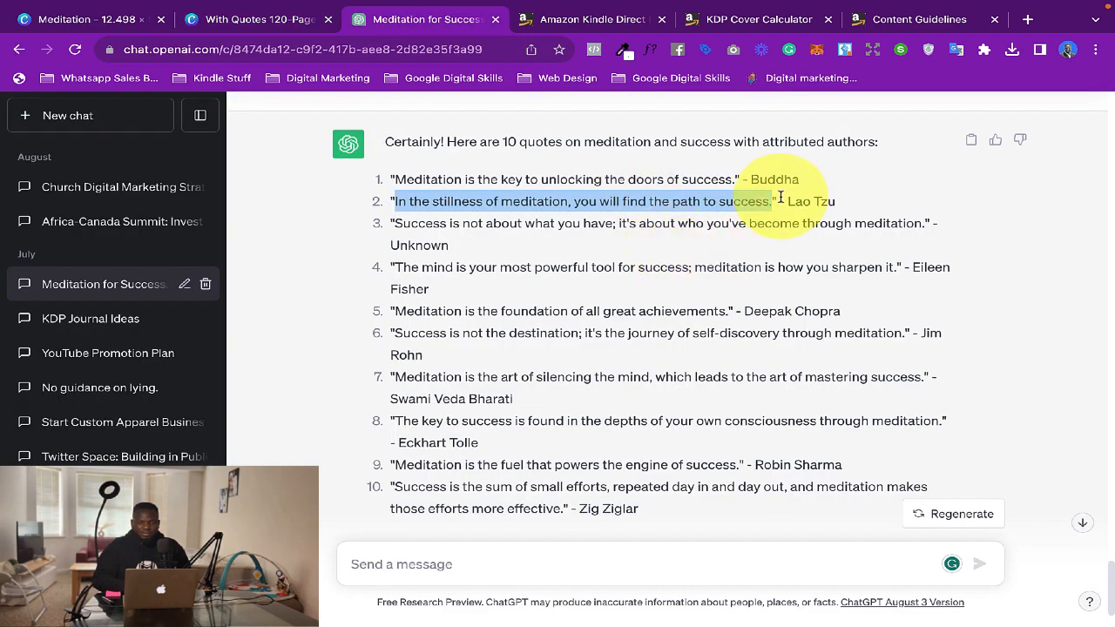
pyautogui.moveTo(836, 201); pyautogui.dragTo(790, 202)
pyautogui.hotkey('ctrl', 'c')
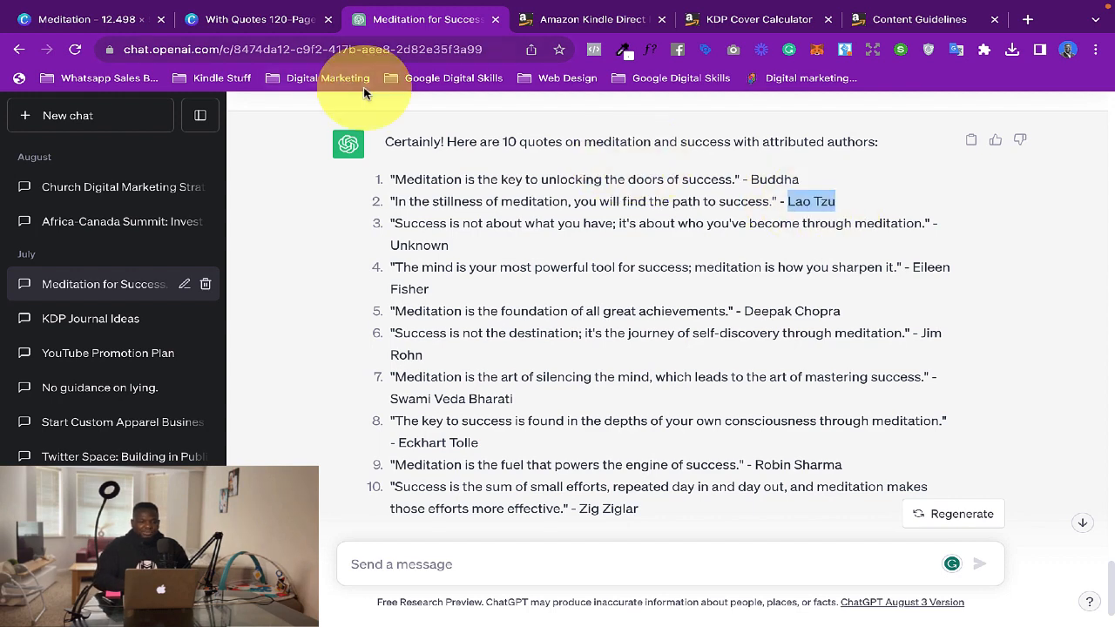
pyautogui.click(259, 19)
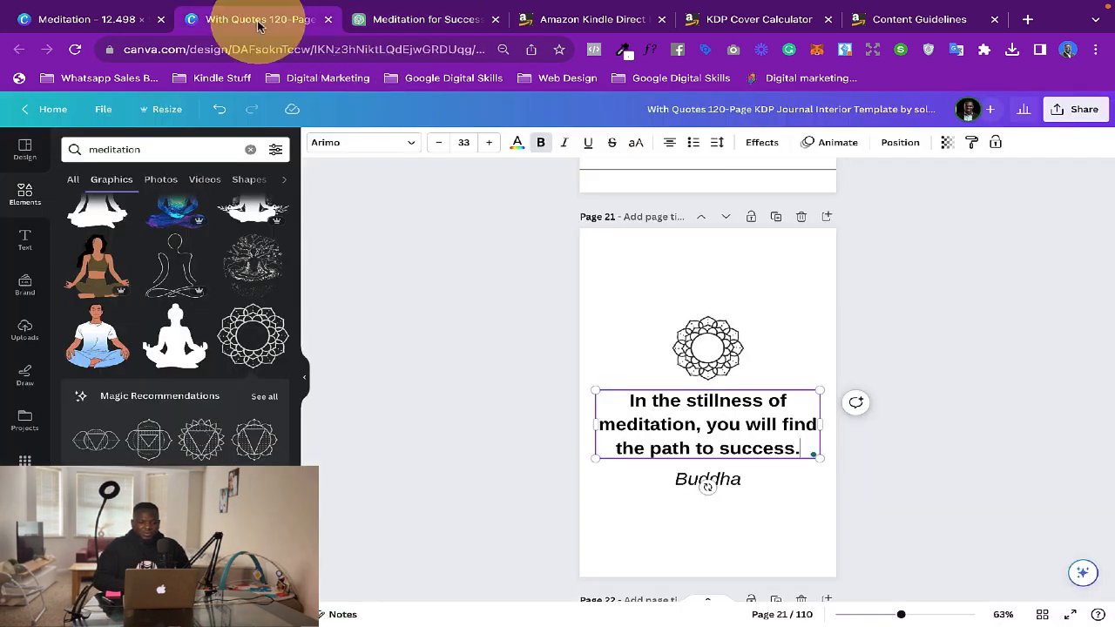
pyautogui.click(693, 479)
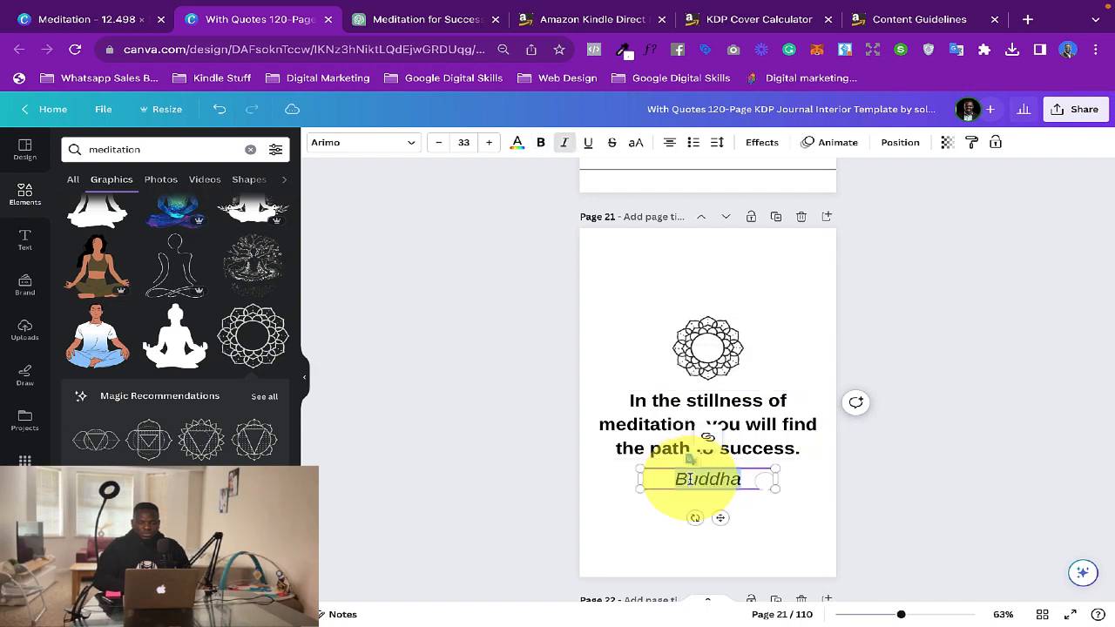
pyautogui.hotkey('ctrl', 'v')
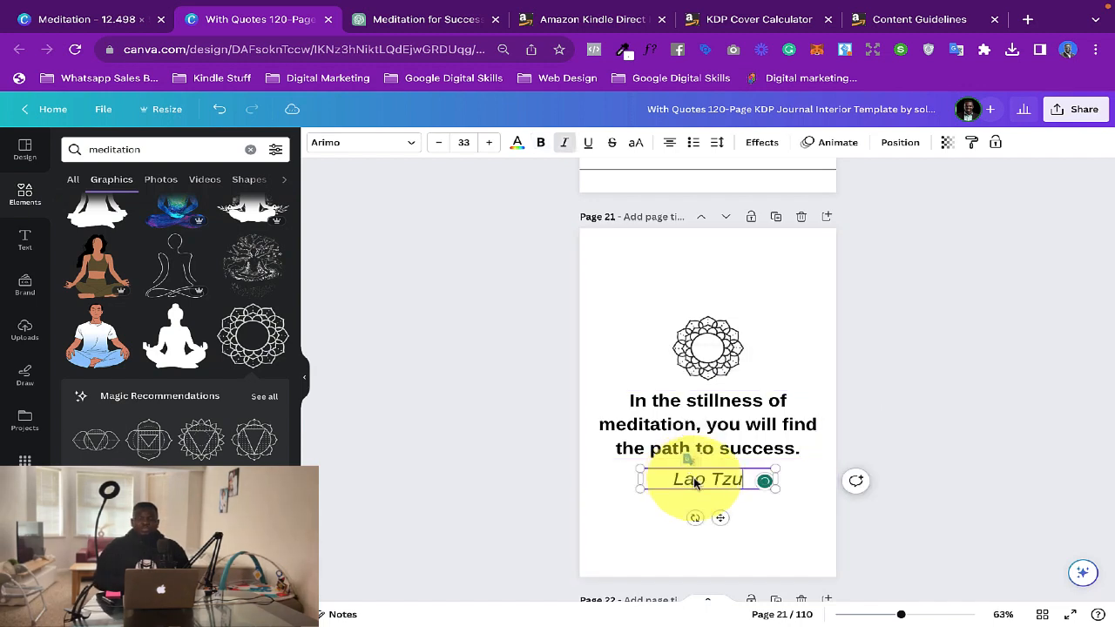
pyautogui.click(960, 436)
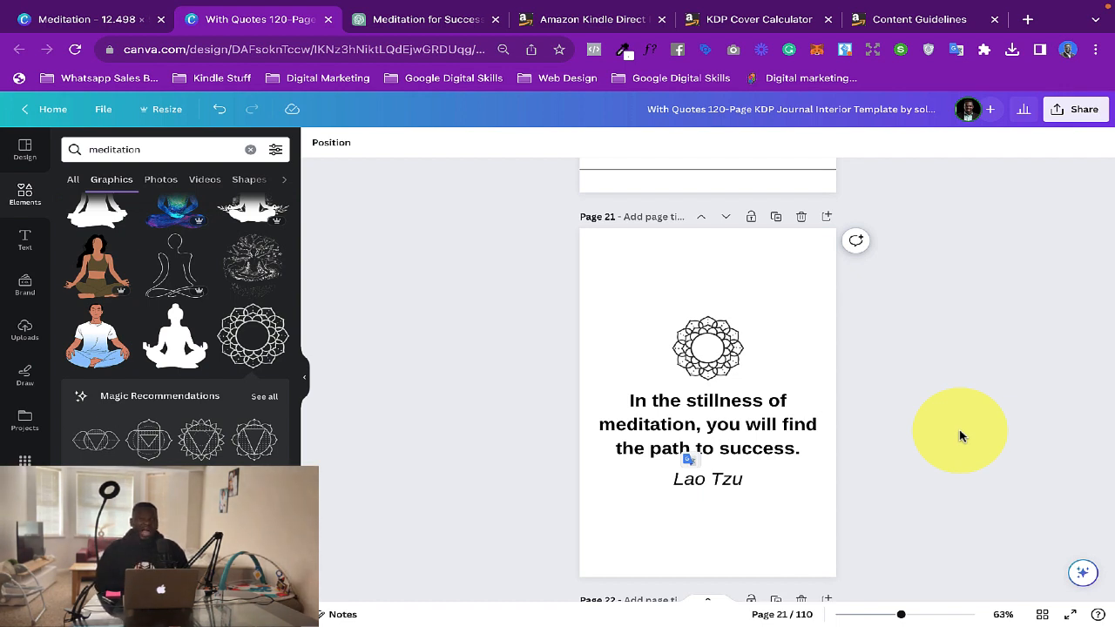
pyautogui.click(818, 398)
pyautogui.scroll(-2, 796, 391)
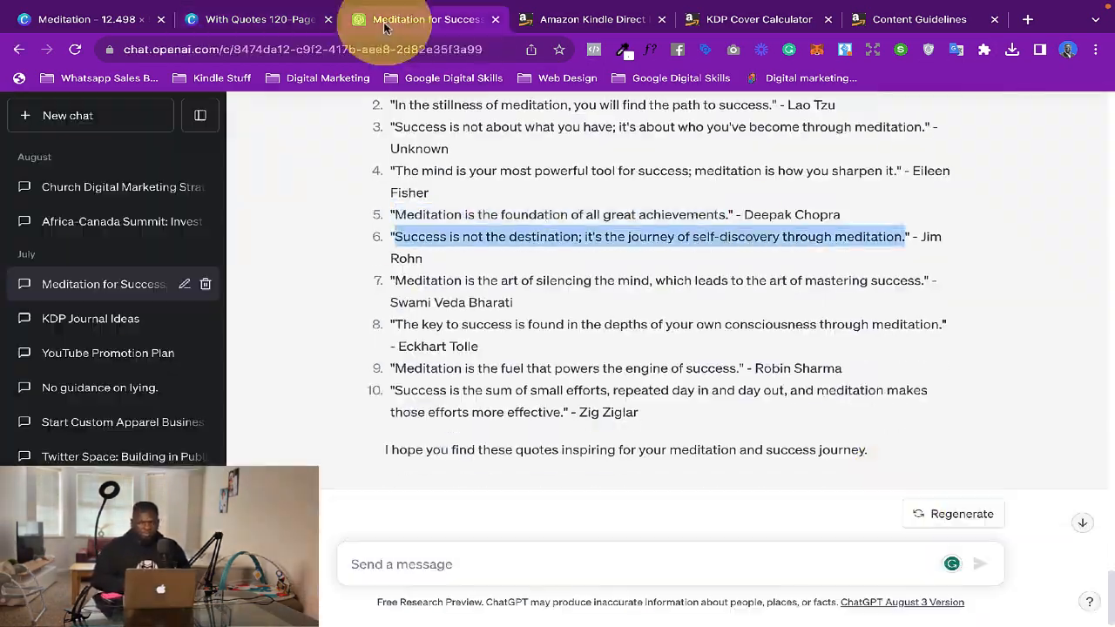
# Switch back to the Canva journal interior and set its download file type to PDF Print
pyautogui.click(275, 21)
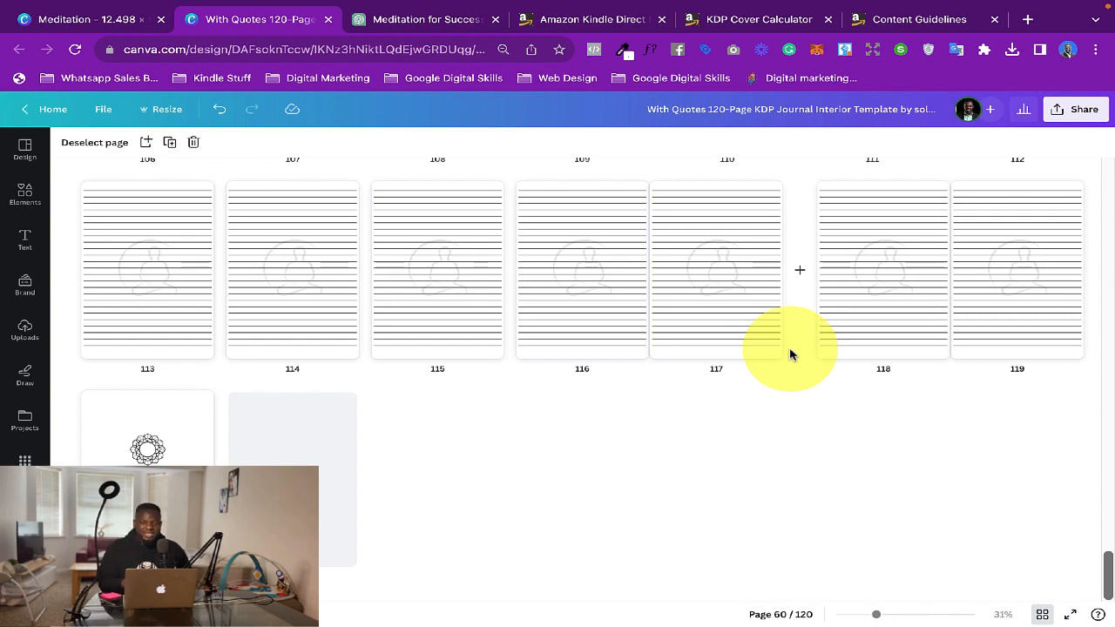
pyautogui.click(1076, 112)
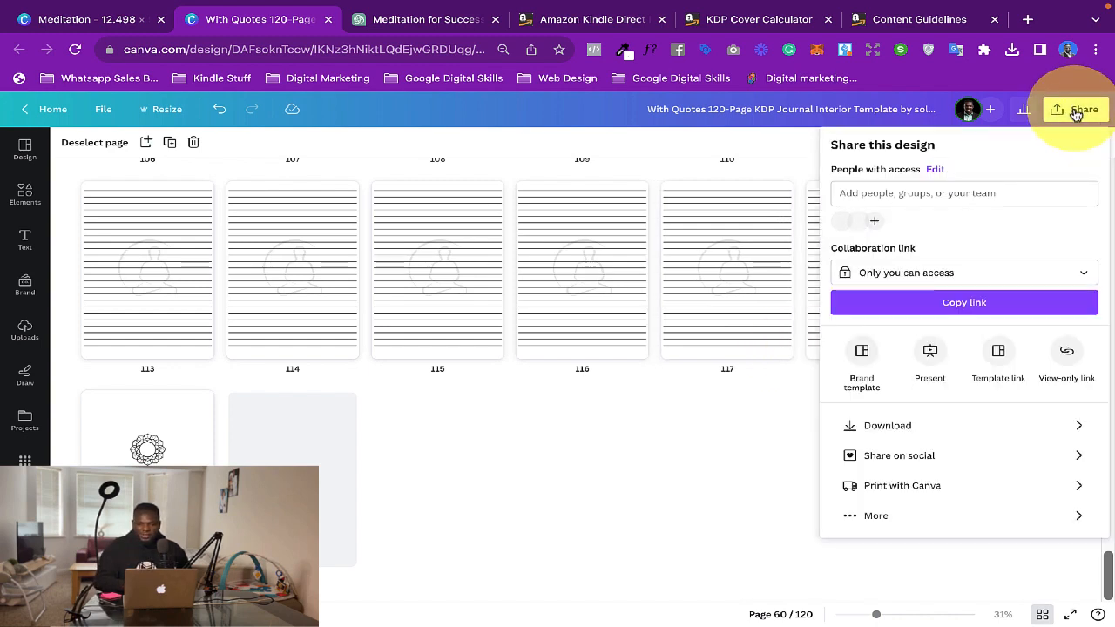
pyautogui.click(965, 431)
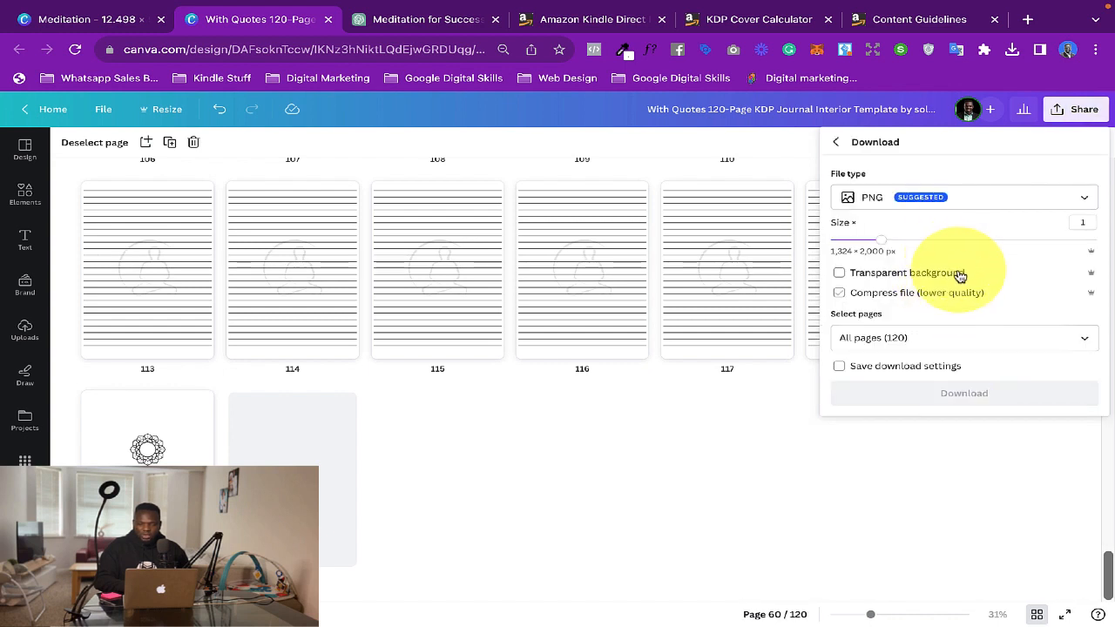
pyautogui.click(979, 200)
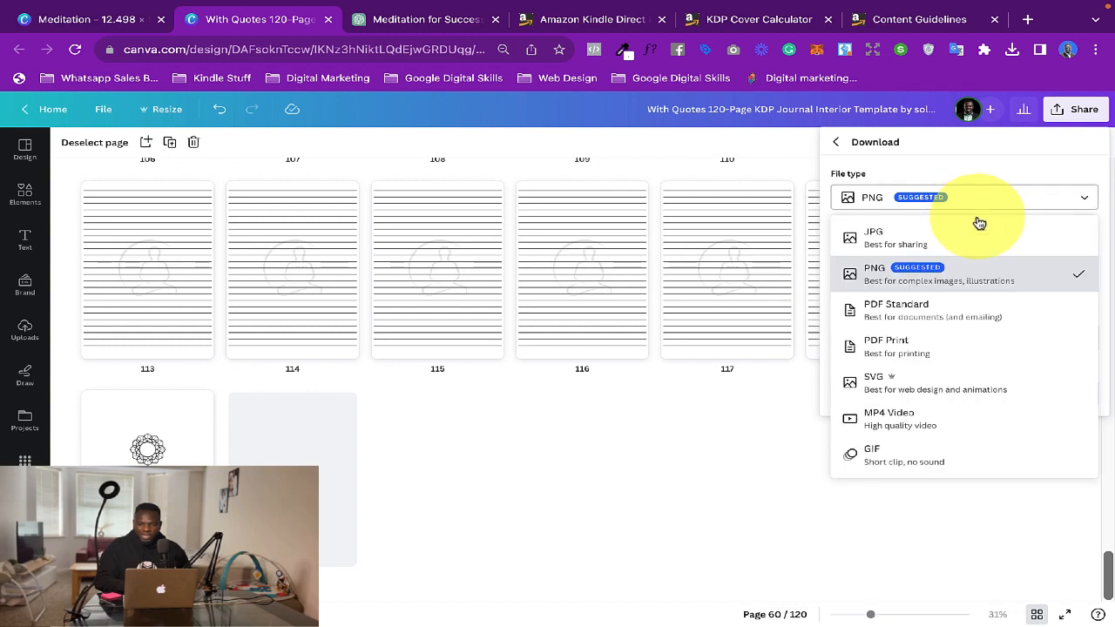
pyautogui.click(940, 347)
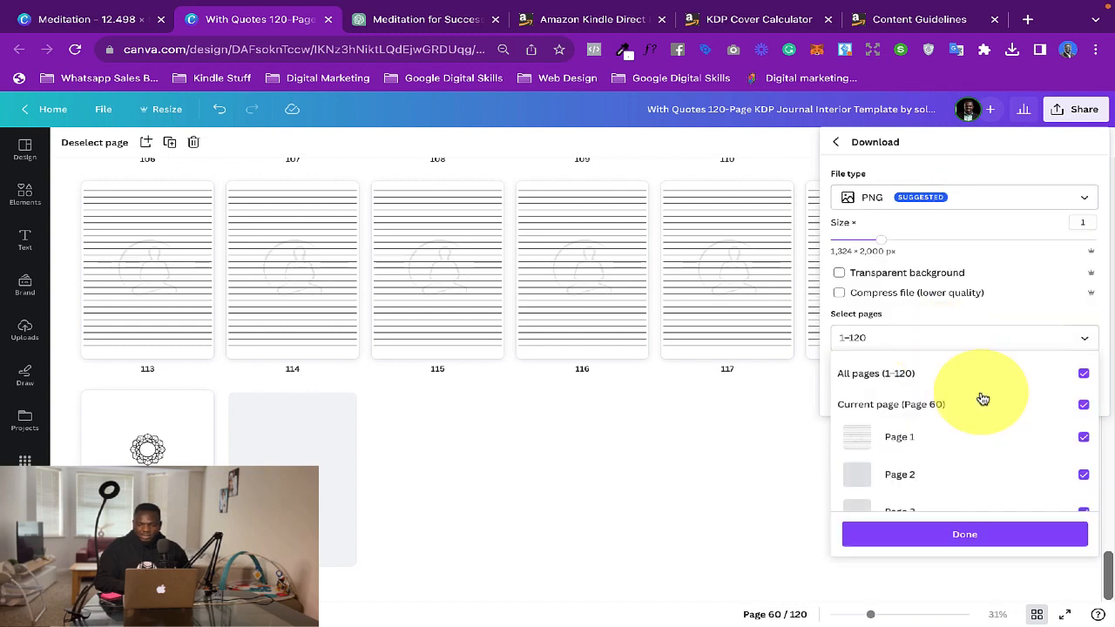
pyautogui.click(1042, 314)
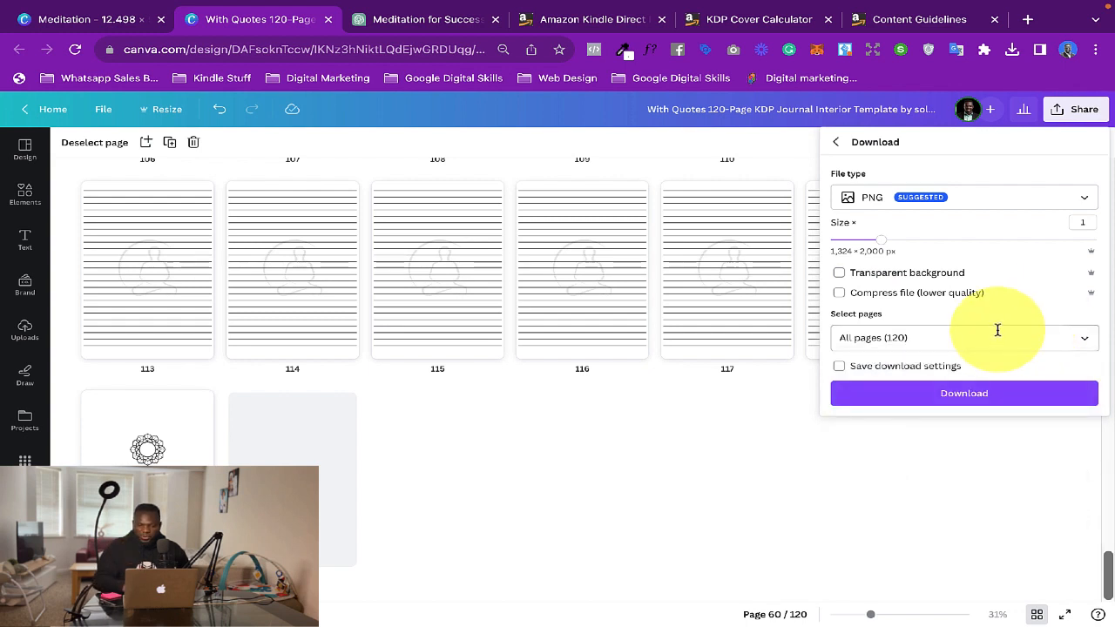
pyautogui.click(978, 199)
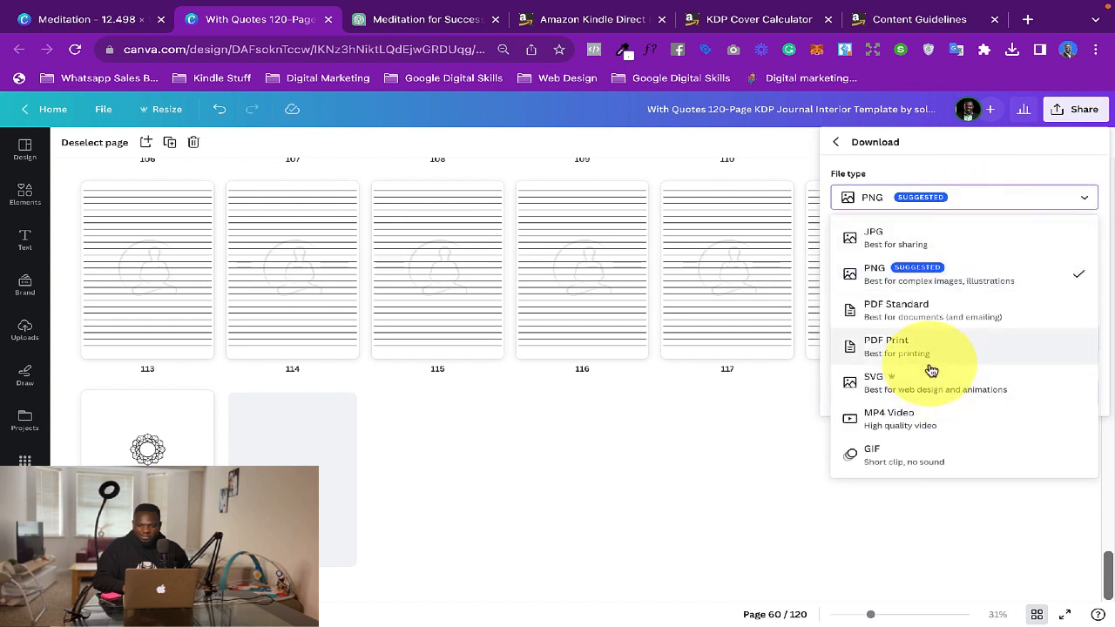
pyautogui.click(954, 347)
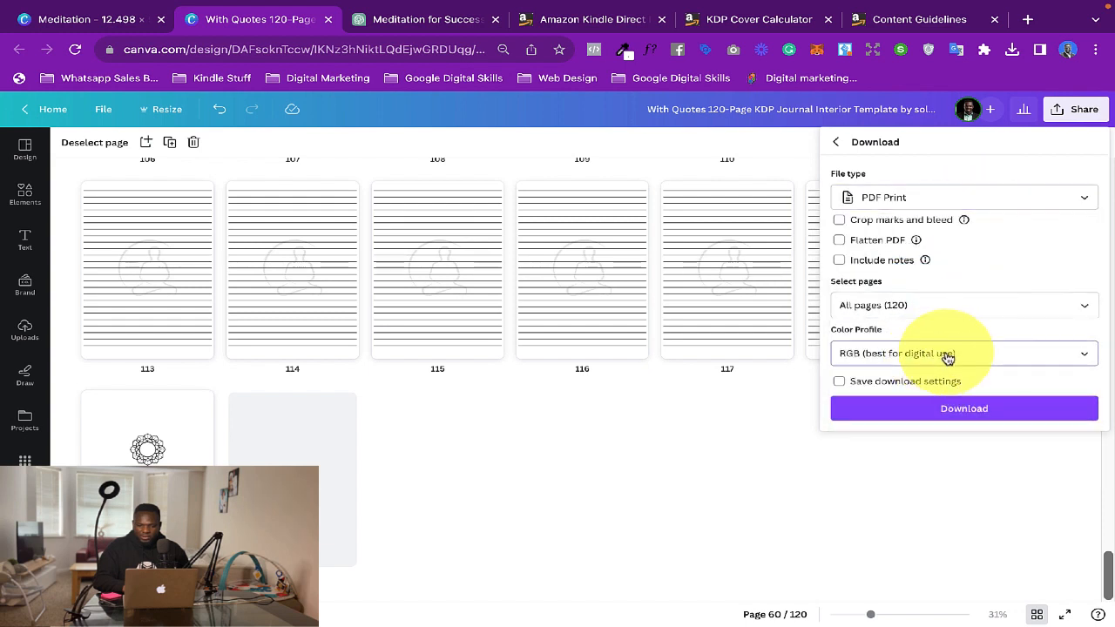
# Set the PDF's color profile to CMYK (best for professional printing), then download it and save it to the Desktop
pyautogui.click(946, 355)
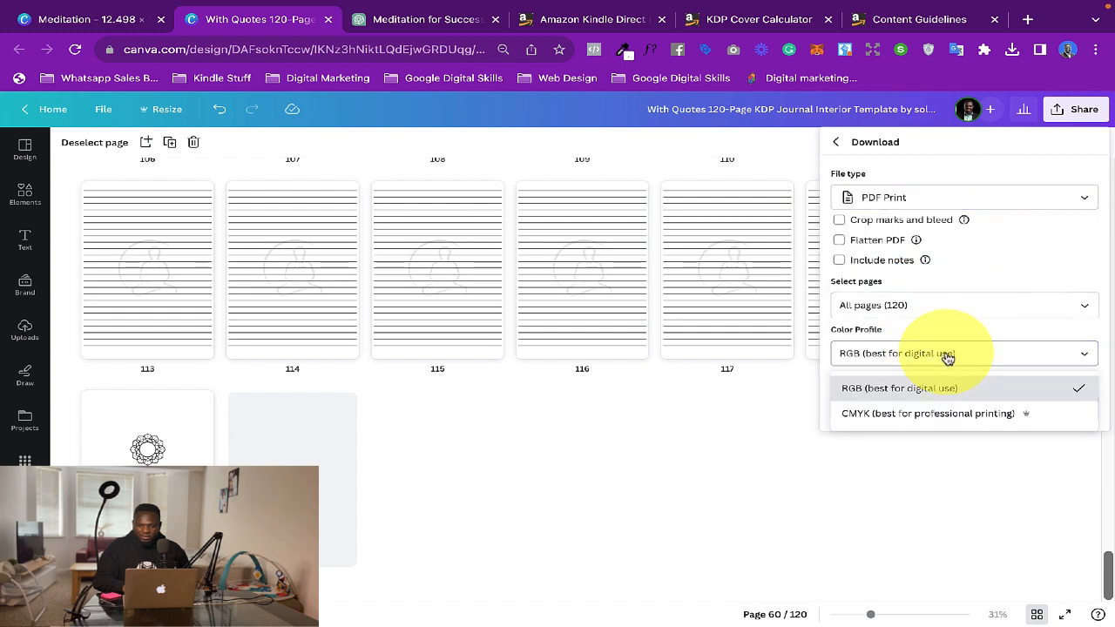
pyautogui.click(938, 415)
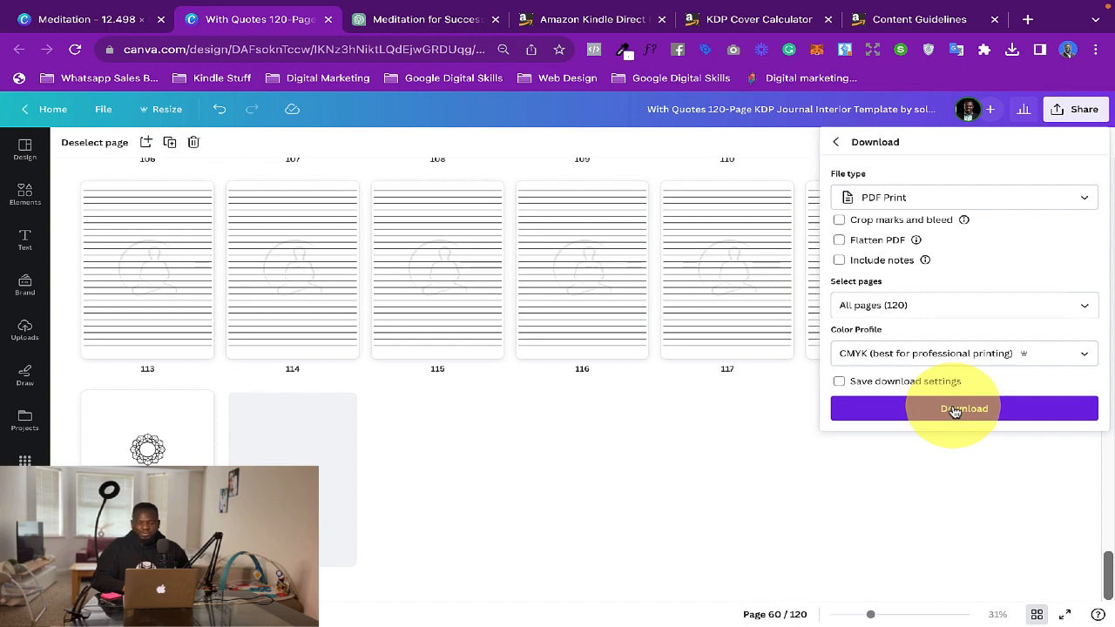
pyautogui.click(955, 411)
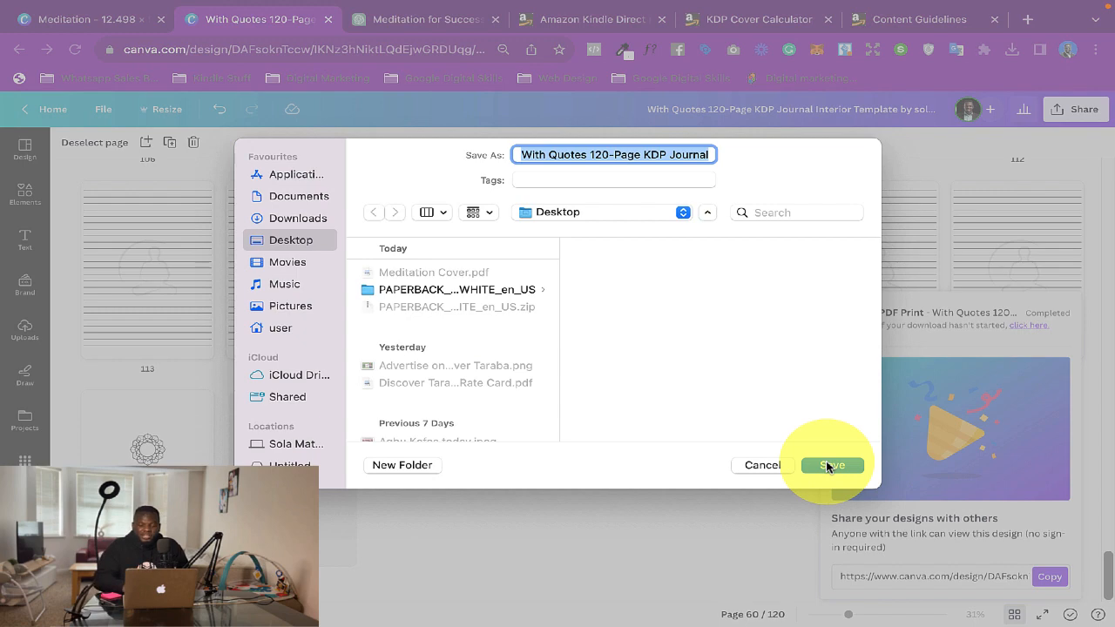
pyautogui.click(830, 465)
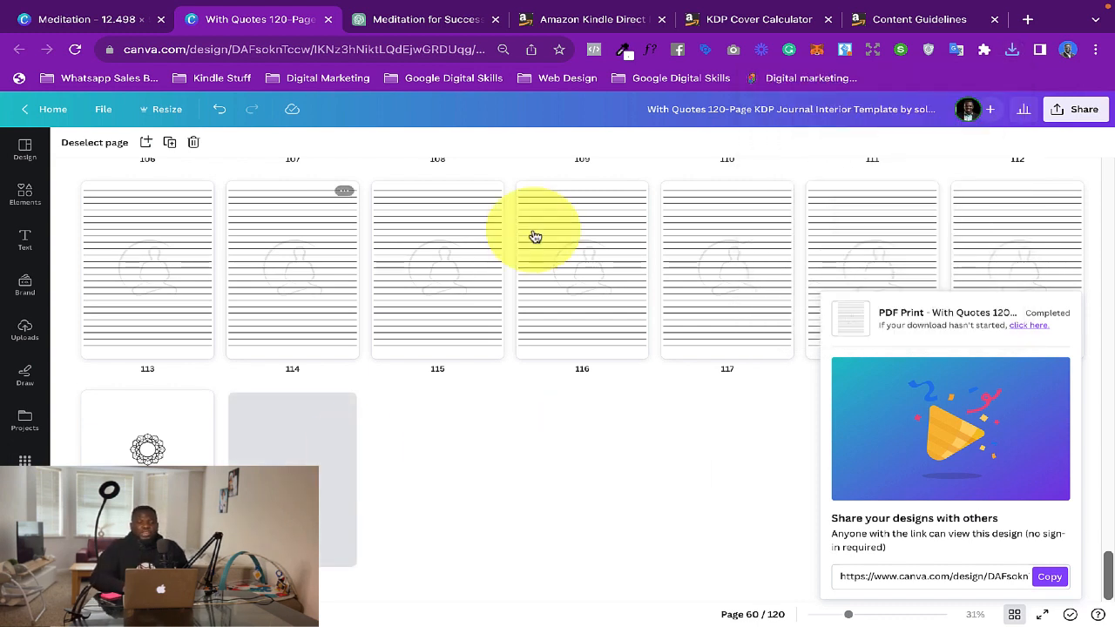
# Switch to Kindle Direct Publishing and start creating a new paperback title
pyautogui.click(576, 27)
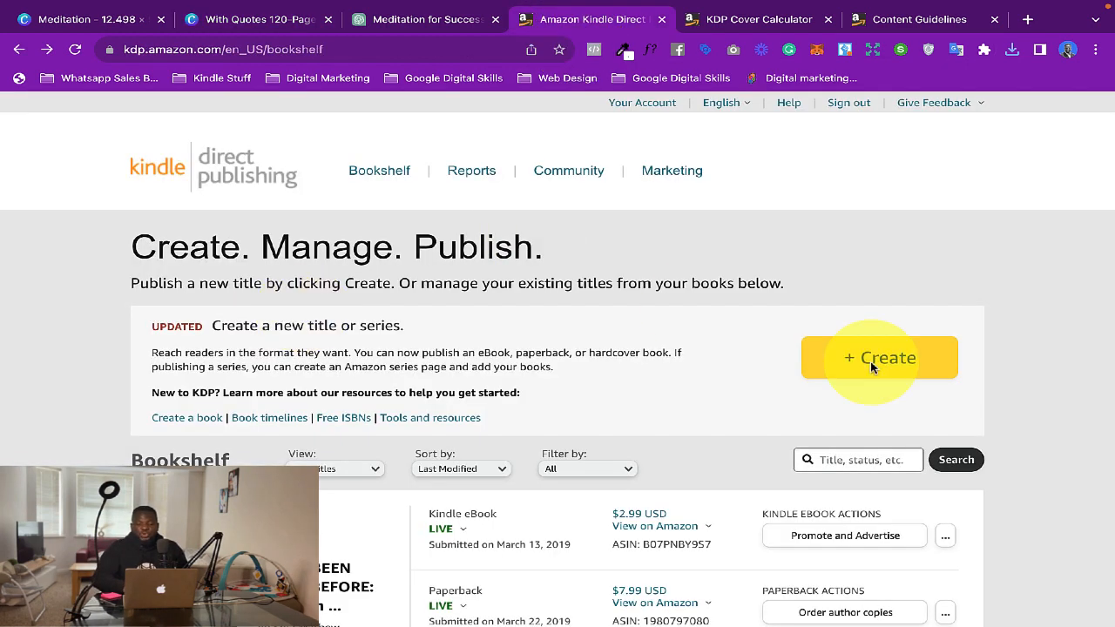
pyautogui.click(900, 367)
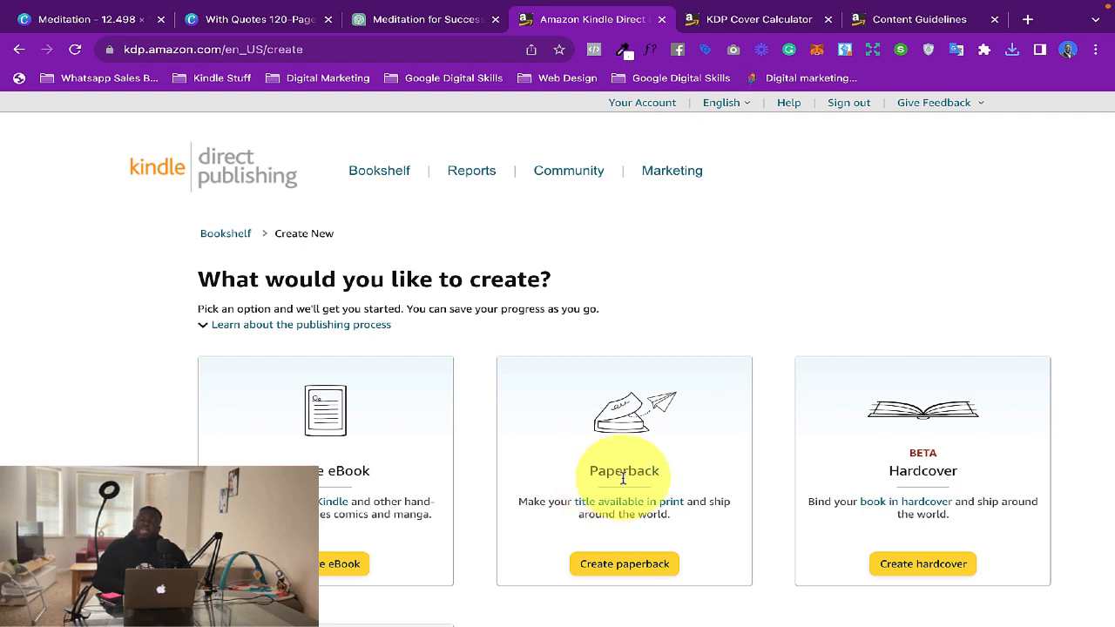
pyautogui.click(624, 568)
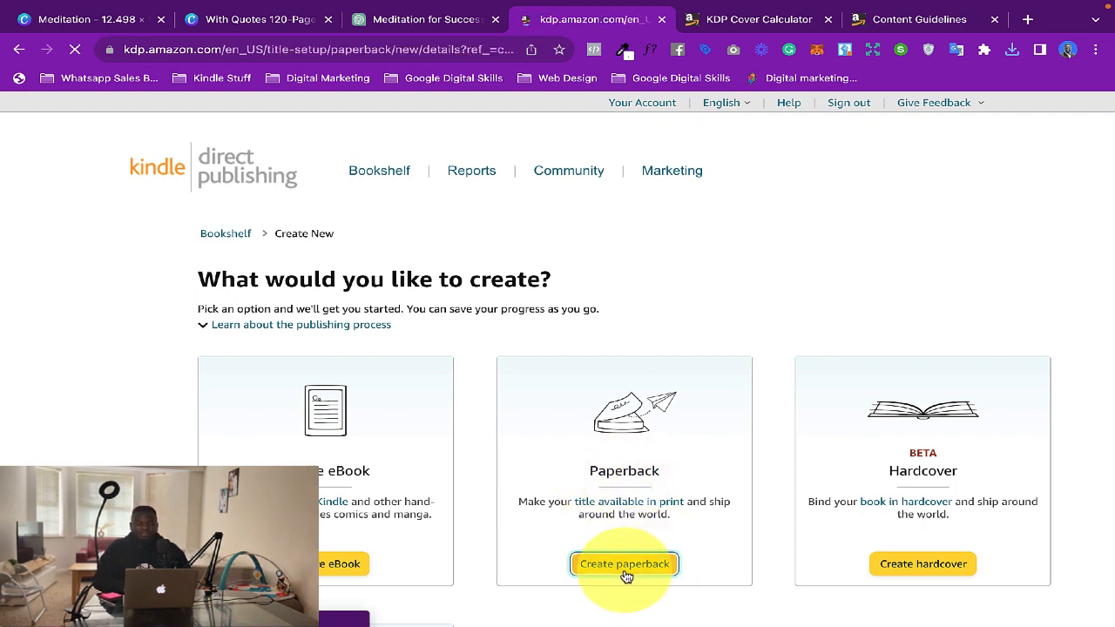
# Enter "Meditation Journal with Quotes 120 Pages" as the paperback's book title
pyautogui.scroll(-1, 593, 468)
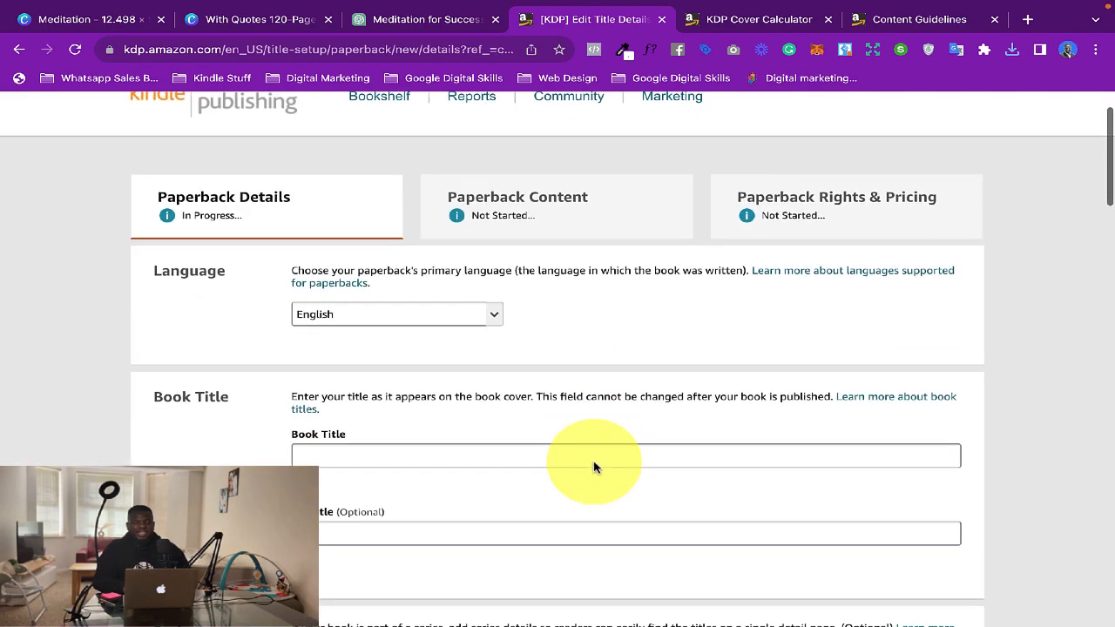
pyautogui.scroll(-3, 575, 452)
pyautogui.click(469, 253)
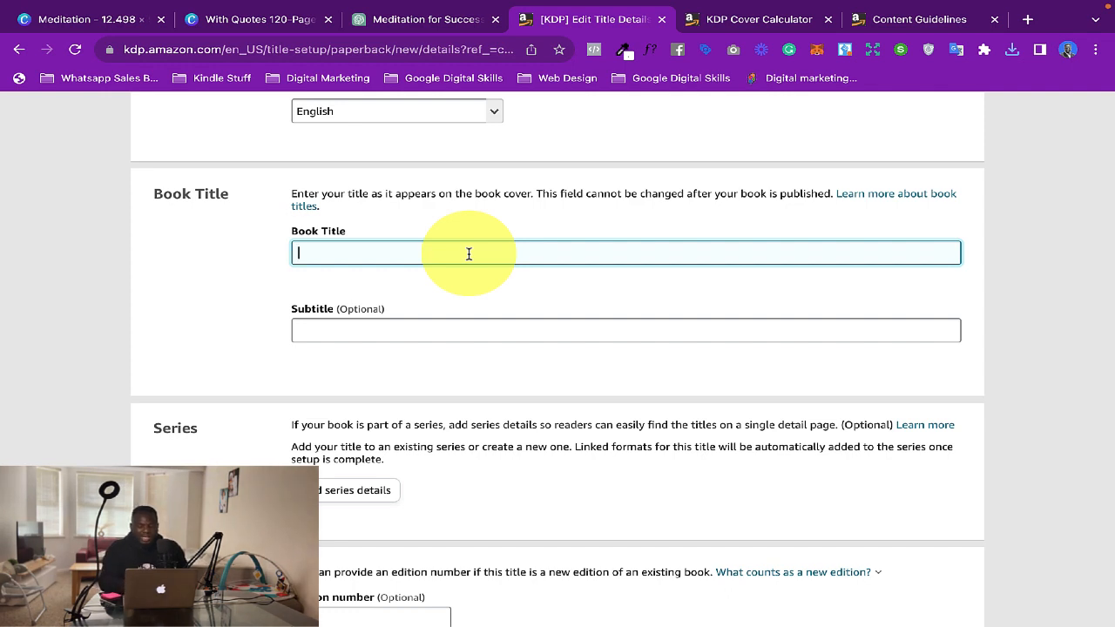
pyautogui.write('Meditation Journal with Quotes 120 Pages')
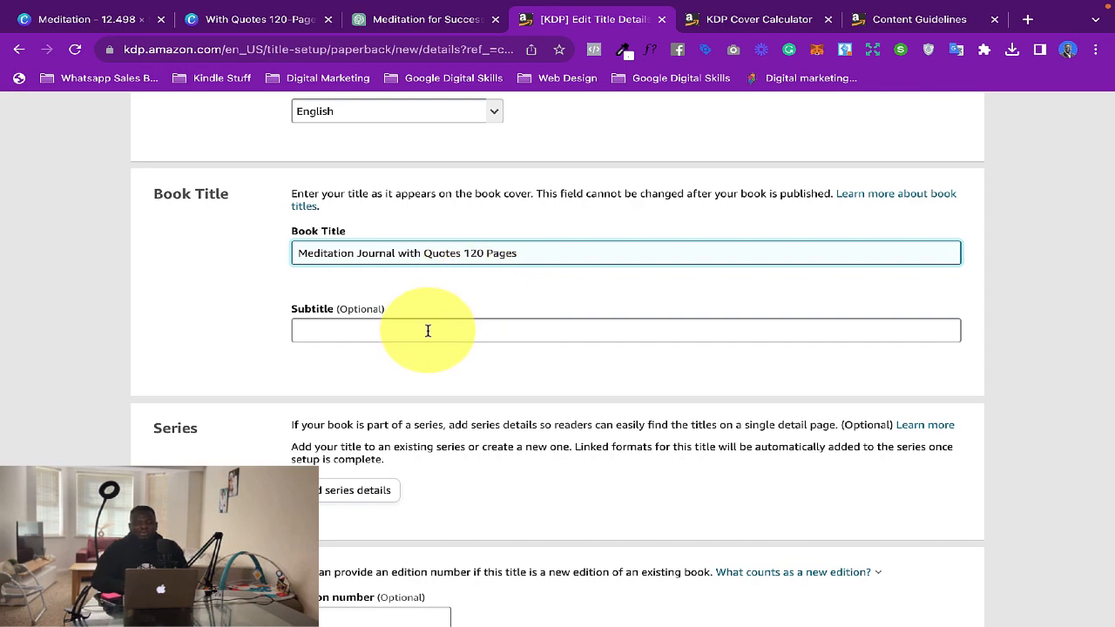
# Enter GoGlobal as the first name and Publishing as the middle name of the book's primary author
pyautogui.scroll(-1, 427, 330)
pyautogui.click(362, 234)
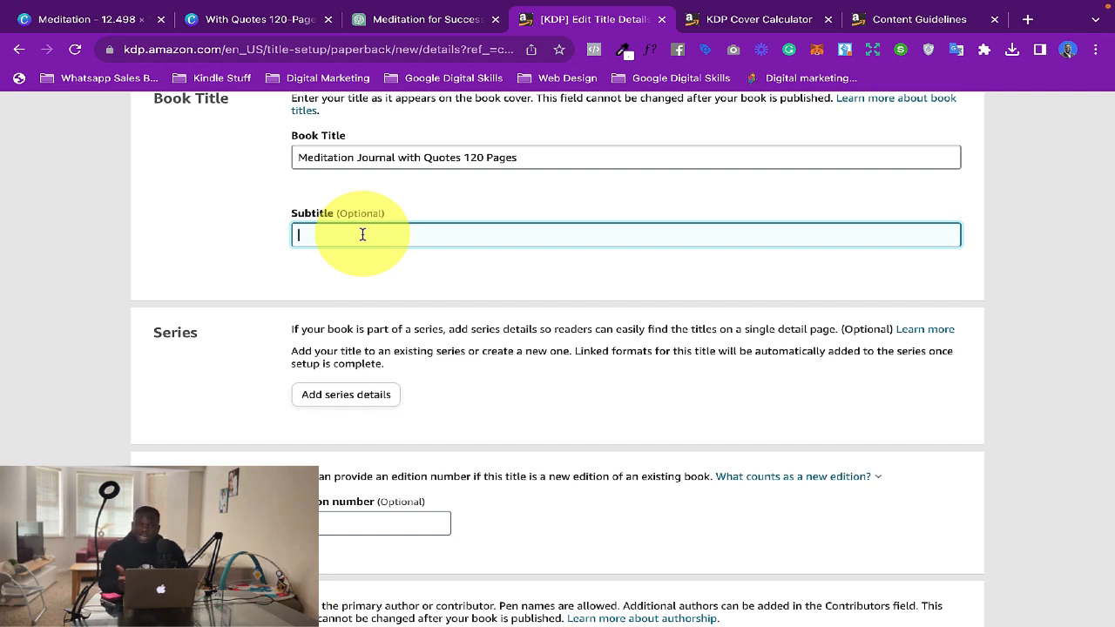
pyautogui.scroll(-3, 362, 233)
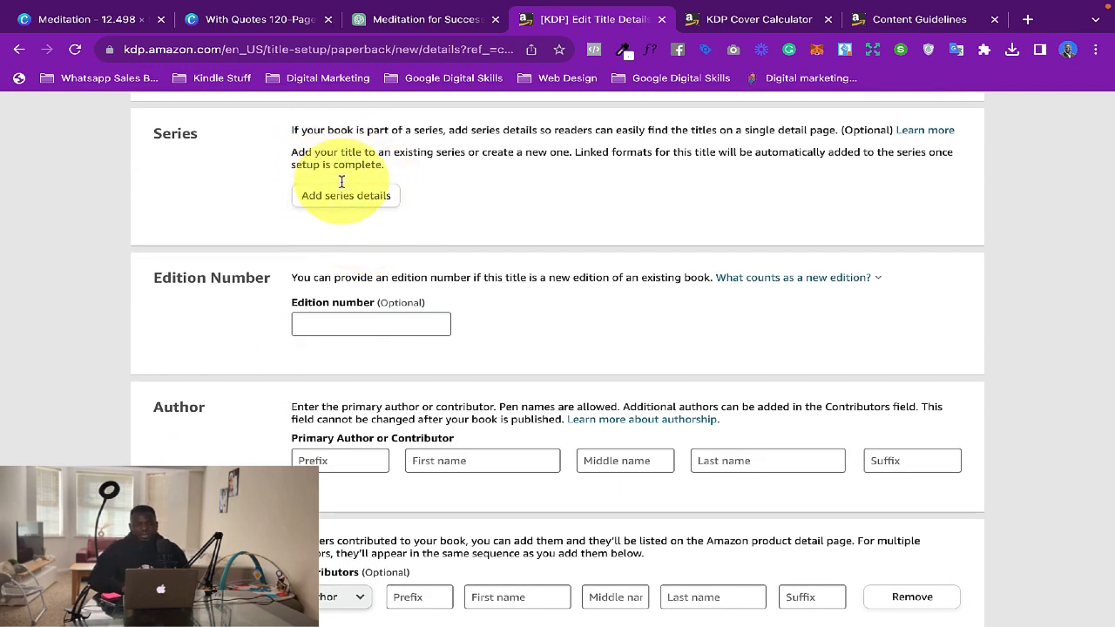
pyautogui.scroll(-1, 392, 227)
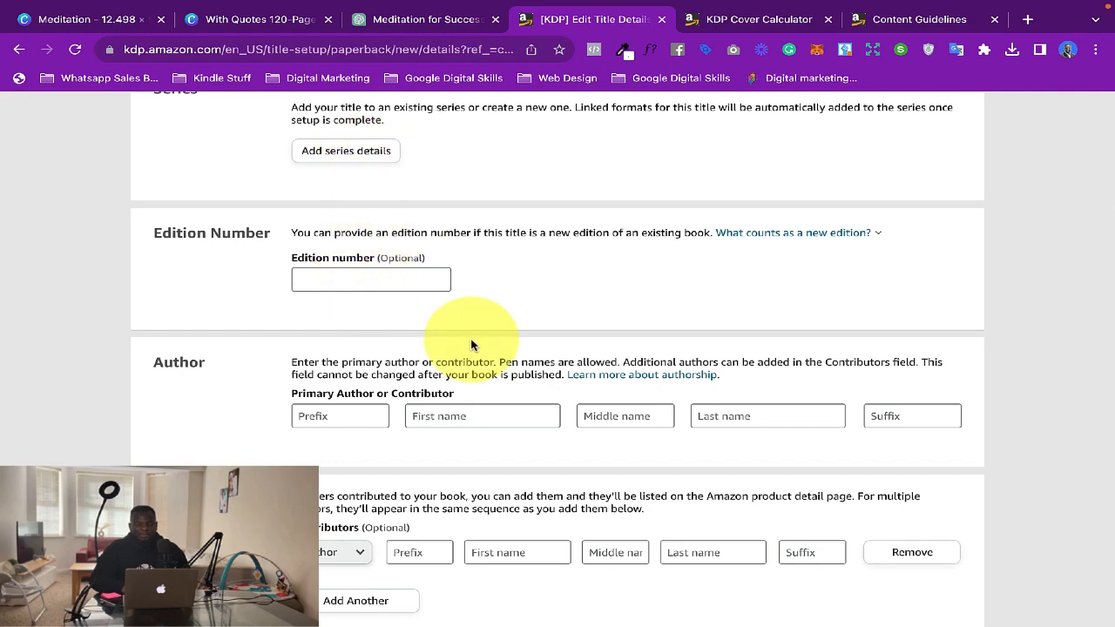
pyautogui.scroll(-1, 470, 346)
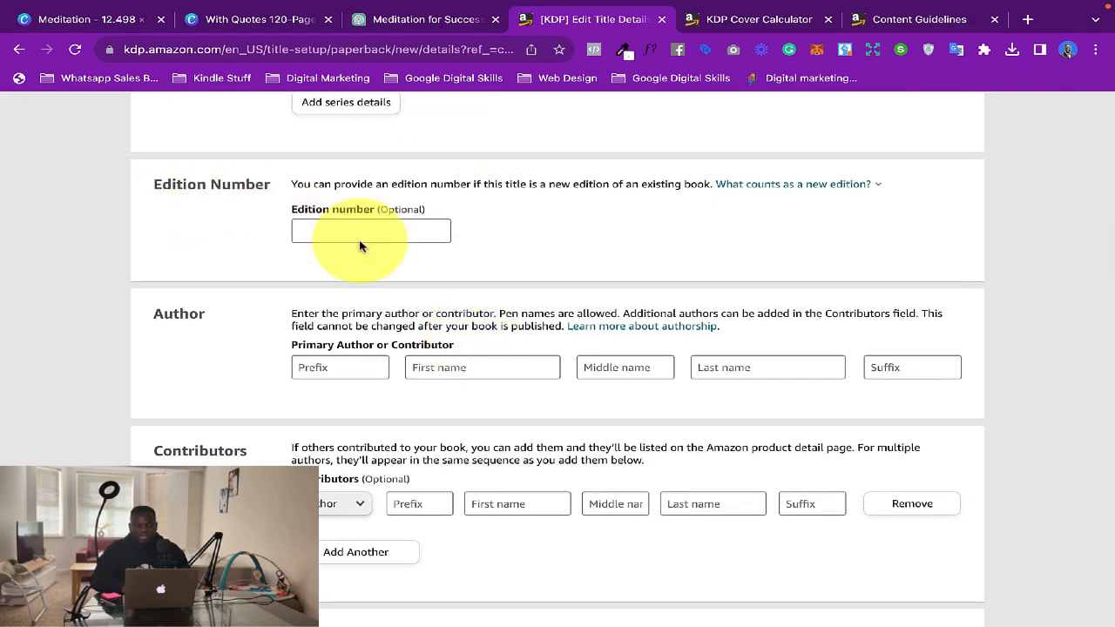
pyautogui.scroll(-2, 567, 323)
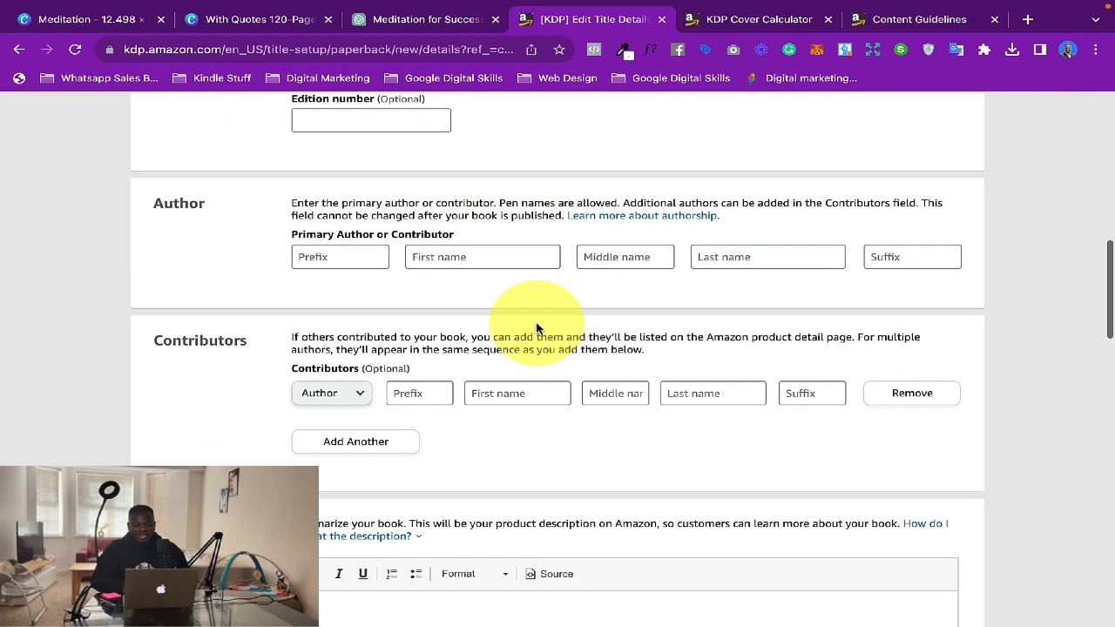
pyautogui.click(436, 257)
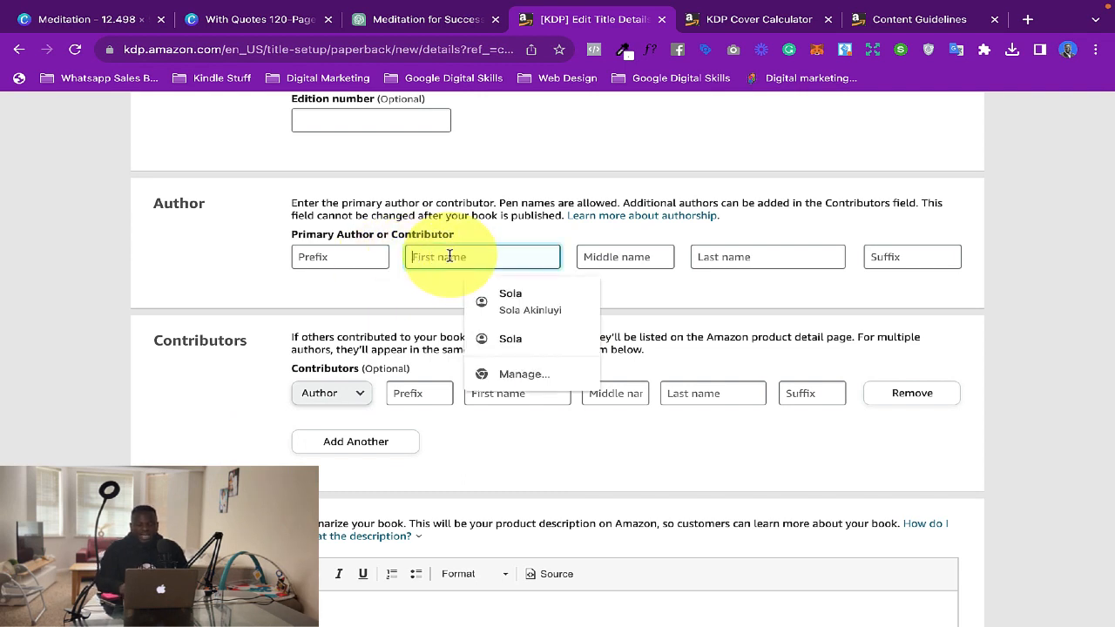
pyautogui.click(306, 255)
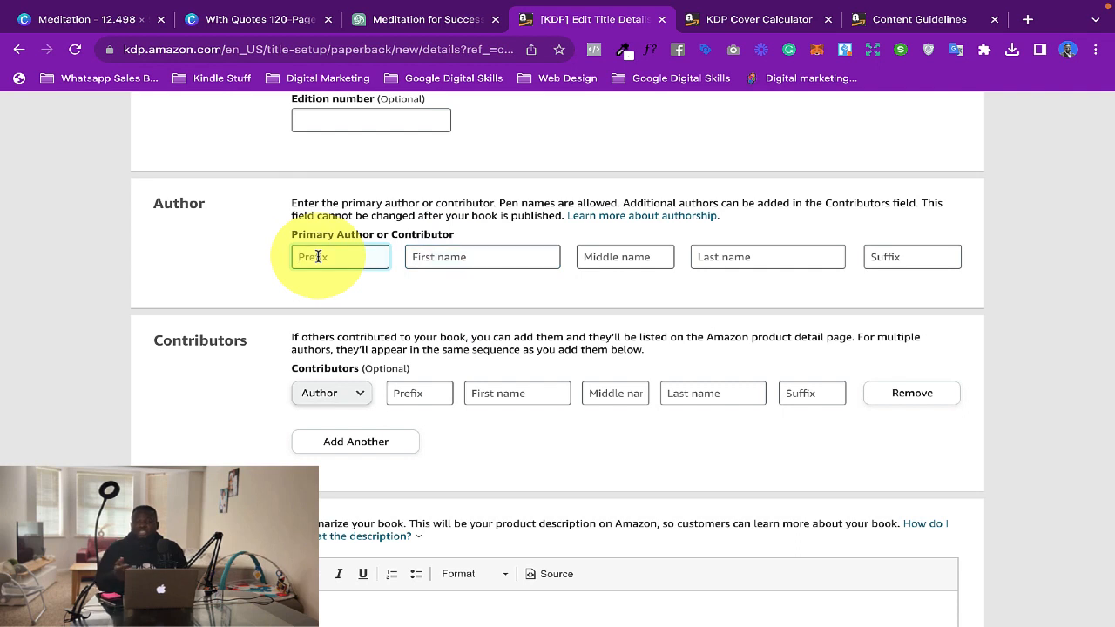
pyautogui.click(458, 253)
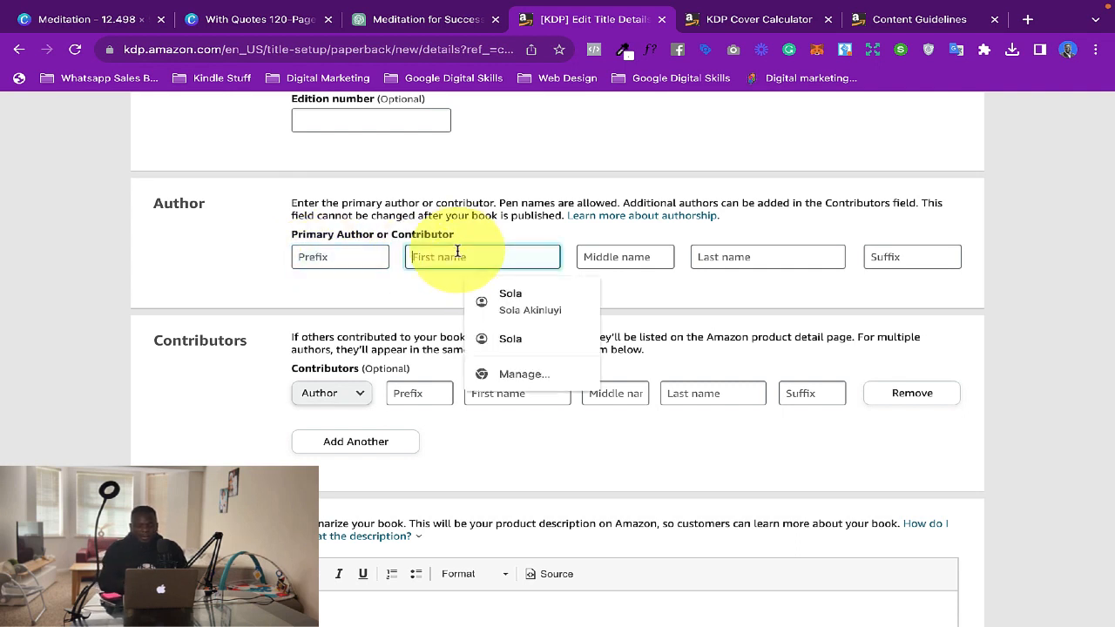
pyautogui.write('GoGlobal')
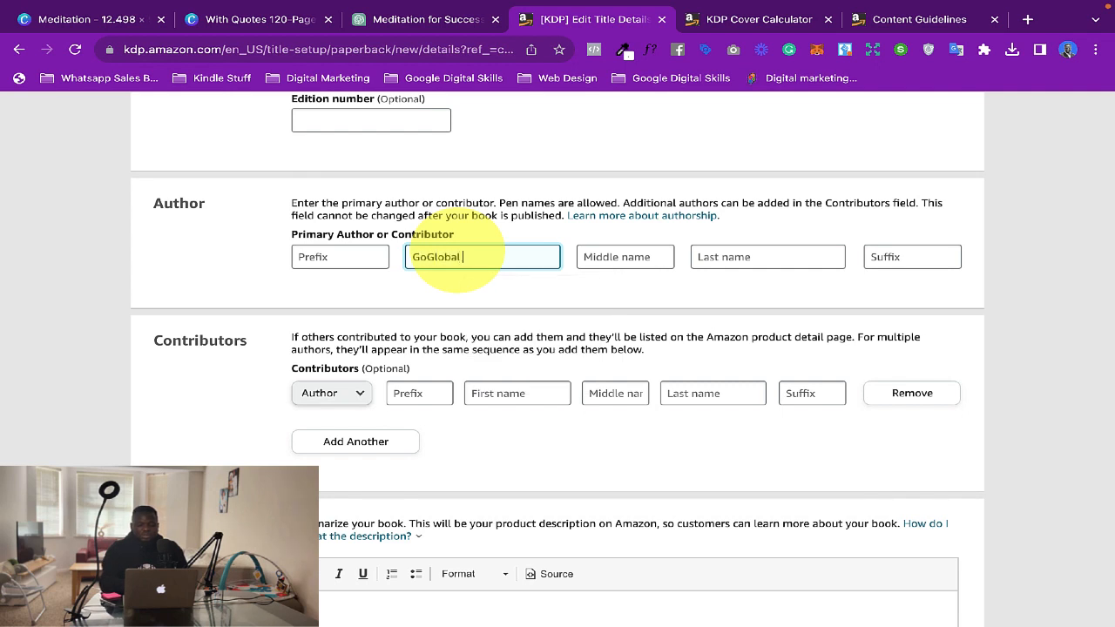
pyautogui.press('Tab')
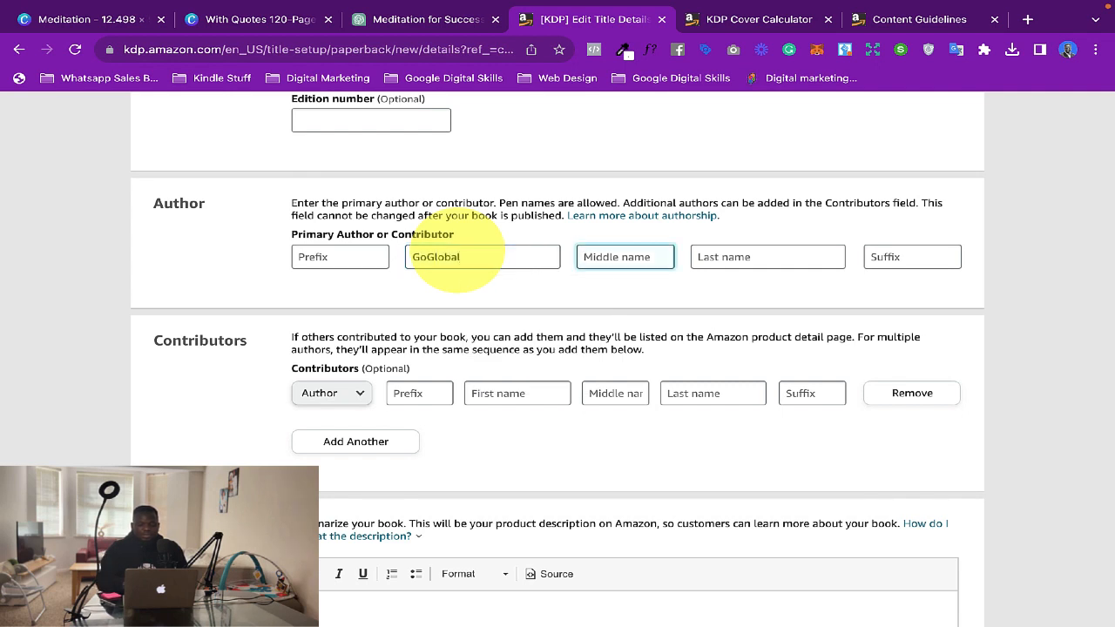
pyautogui.write('Publishing')
pyautogui.click(533, 302)
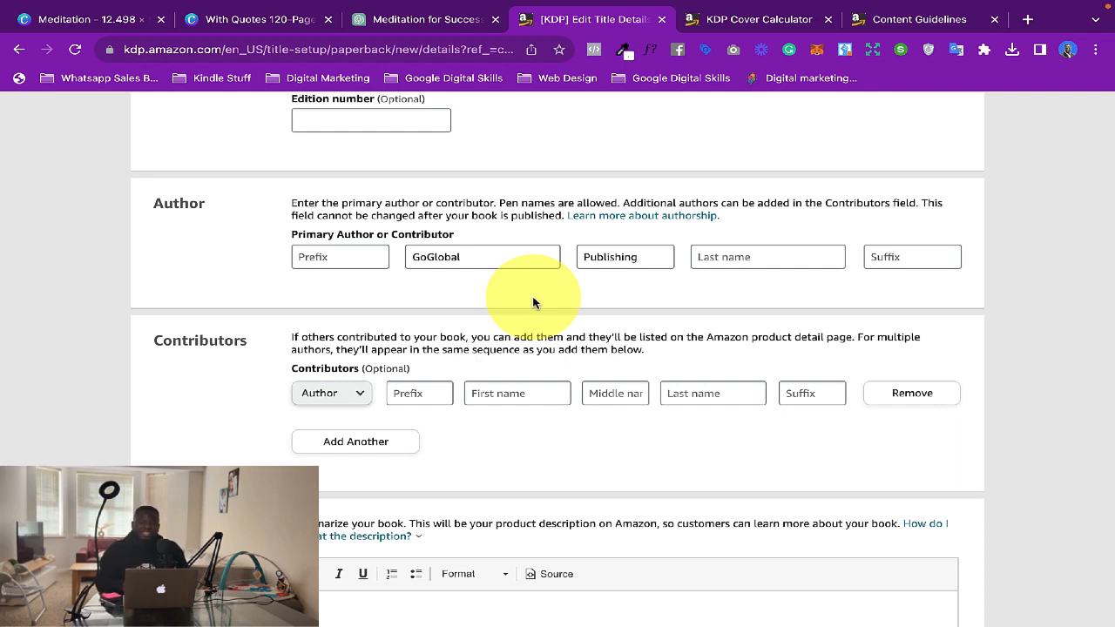
# Write "120 pages Meditation journal with quotes" as the book's description
pyautogui.scroll(-3, 534, 302)
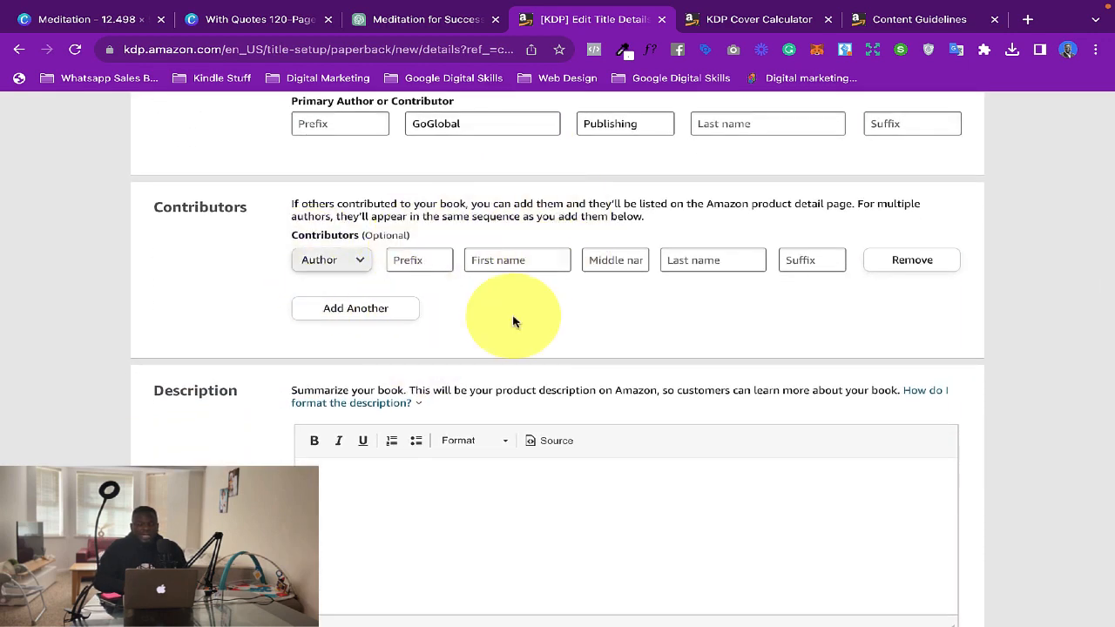
pyautogui.scroll(-5, 475, 319)
pyautogui.click(481, 322)
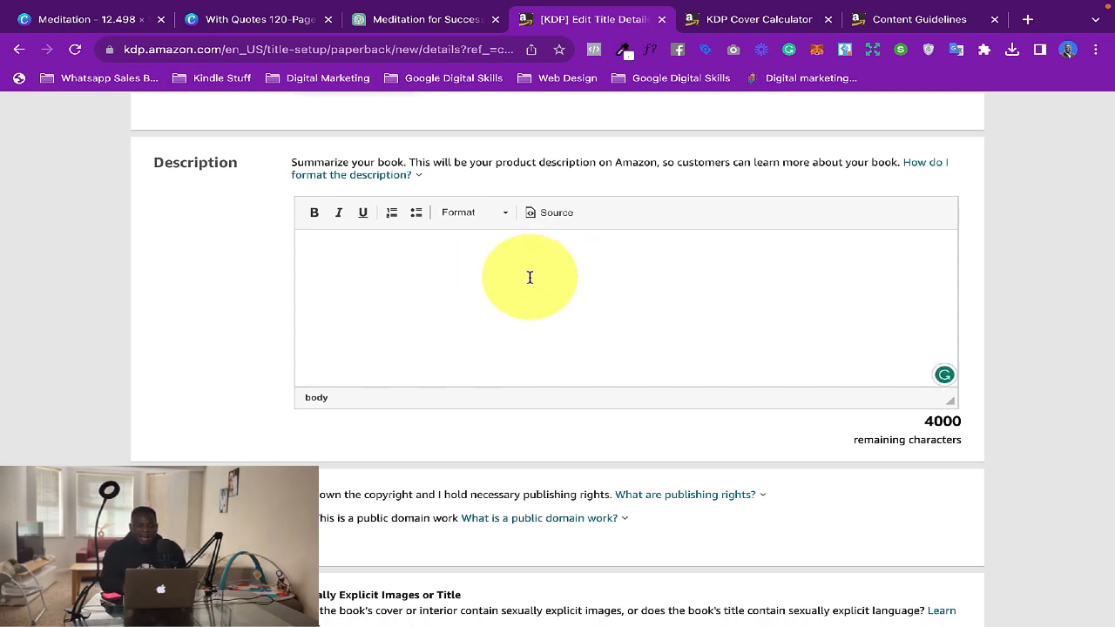
pyautogui.write('12')
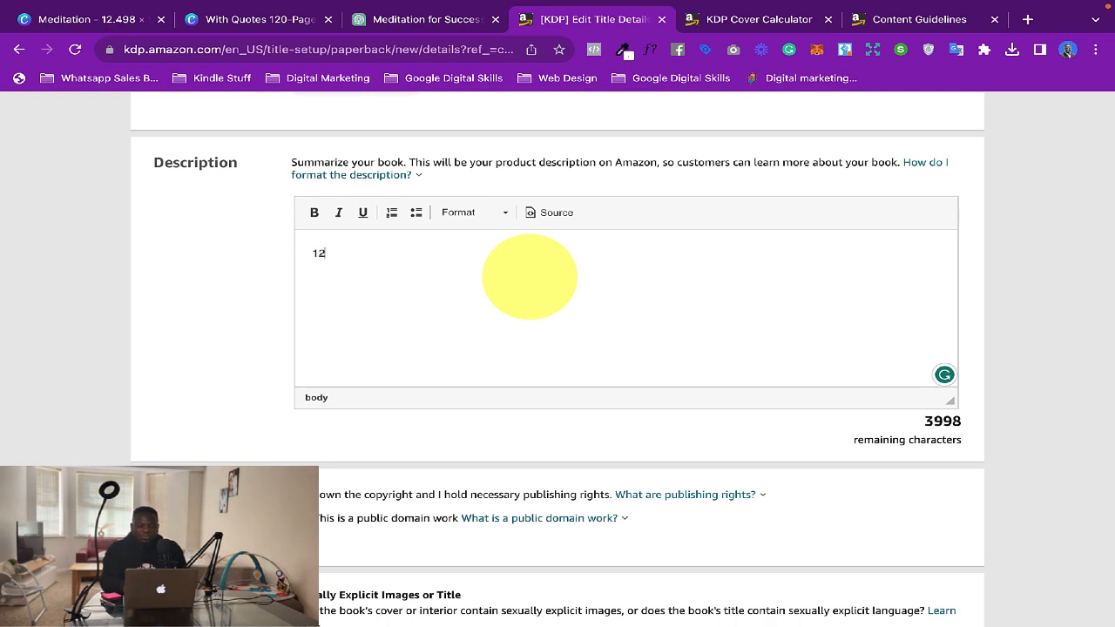
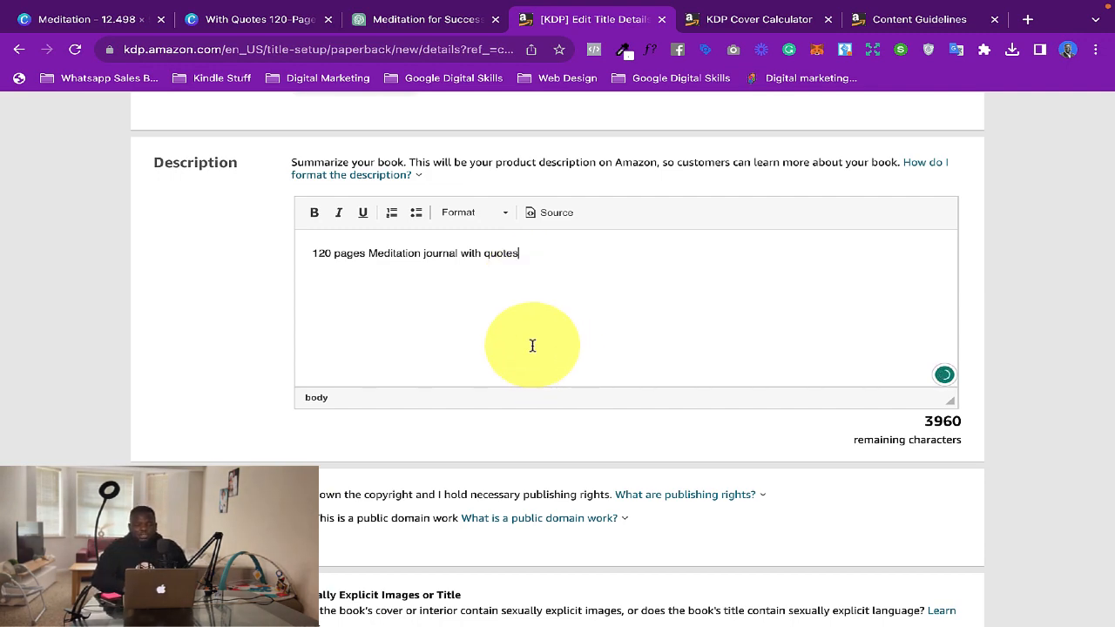
# Declare that you own the copyright and hold the publishing rights, and answer No for sexually explicit images or title
pyautogui.scroll(-3, 529, 346)
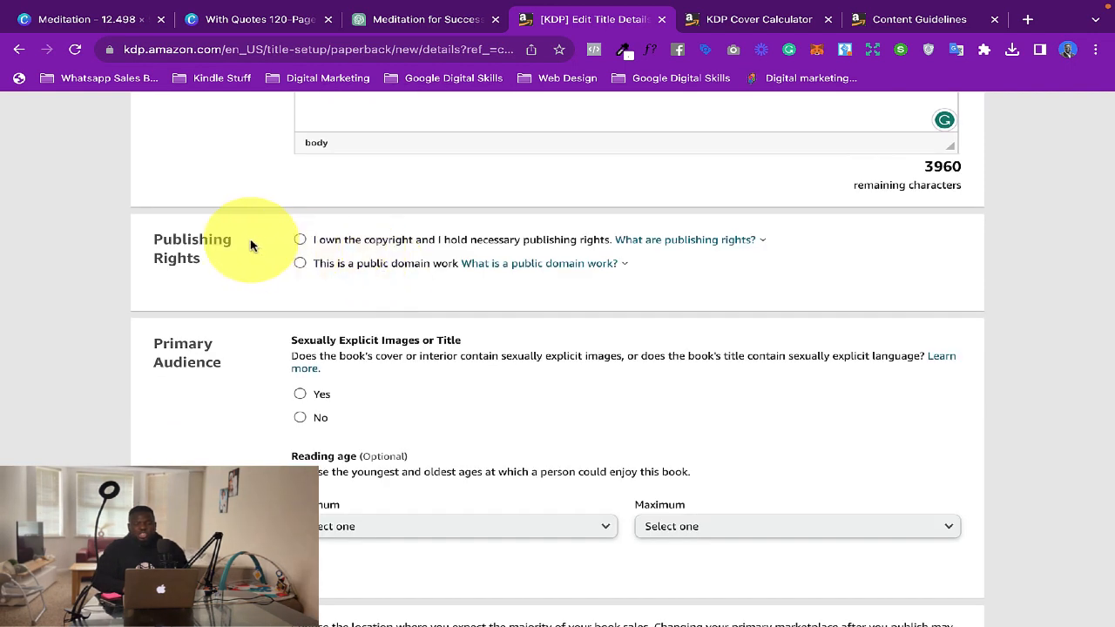
pyautogui.click(299, 241)
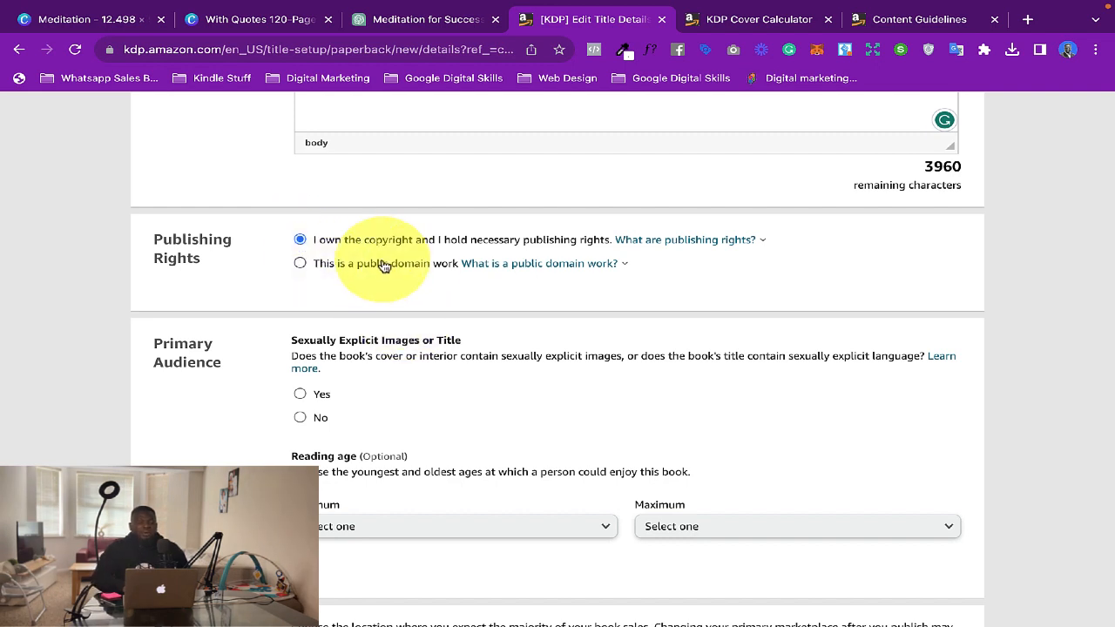
pyautogui.moveTo(502, 269)
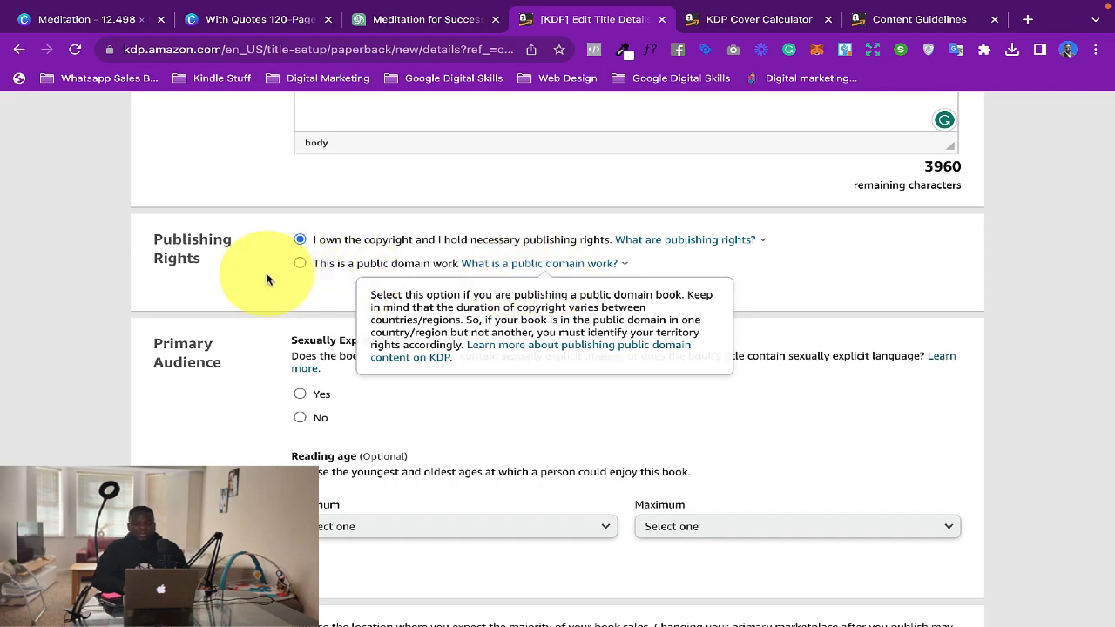
pyautogui.scroll(-1, 319, 323)
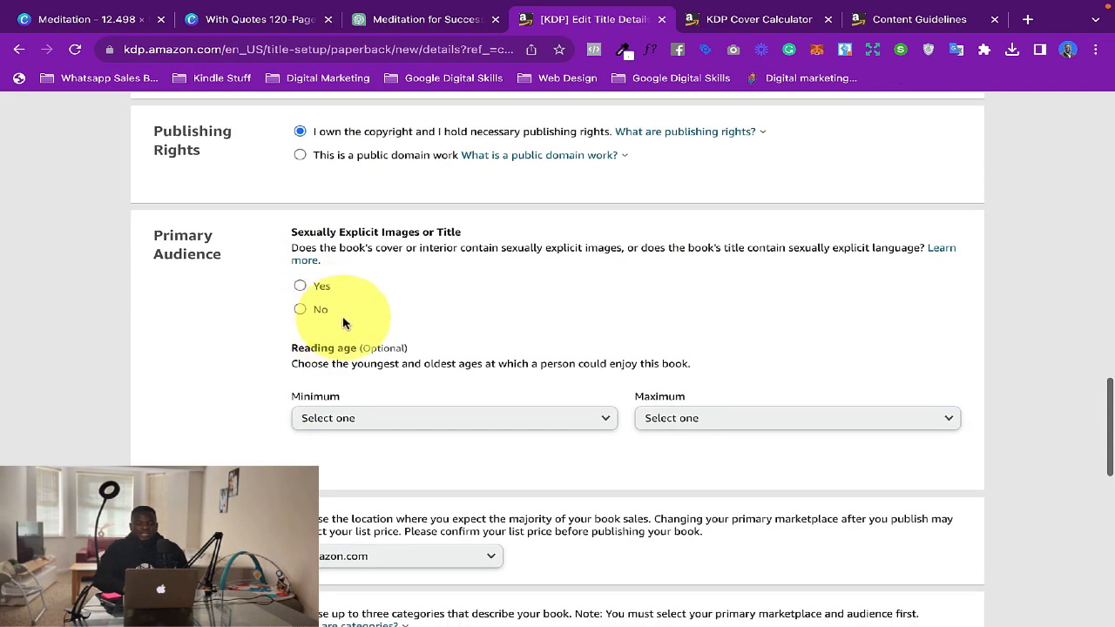
pyautogui.scroll(-1, 410, 305)
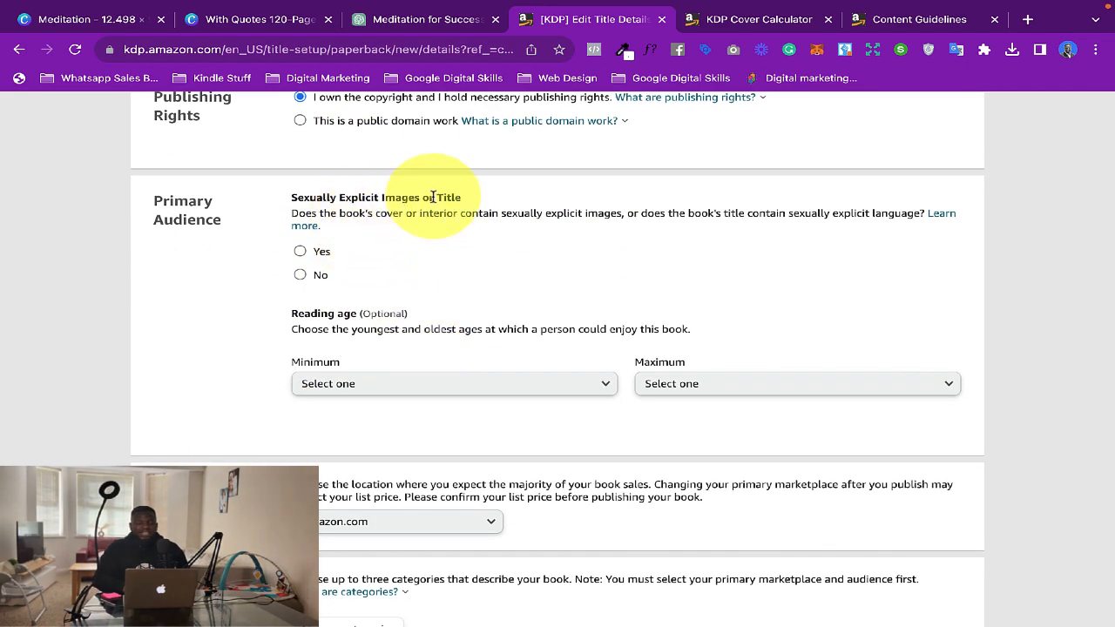
pyautogui.click(300, 277)
# Choose Self-Help with the Personal Transformation subcategory as the first book category and select the Spiritual placement
pyautogui.scroll(-1, 575, 261)
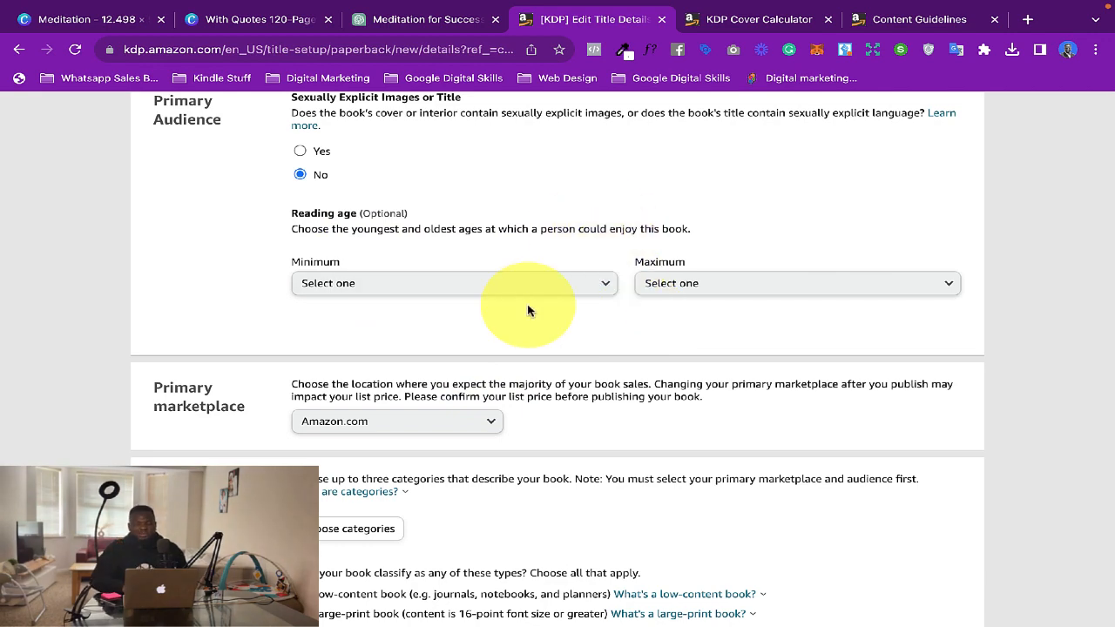
pyautogui.scroll(-2, 528, 311)
pyautogui.scroll(2, 542, 223)
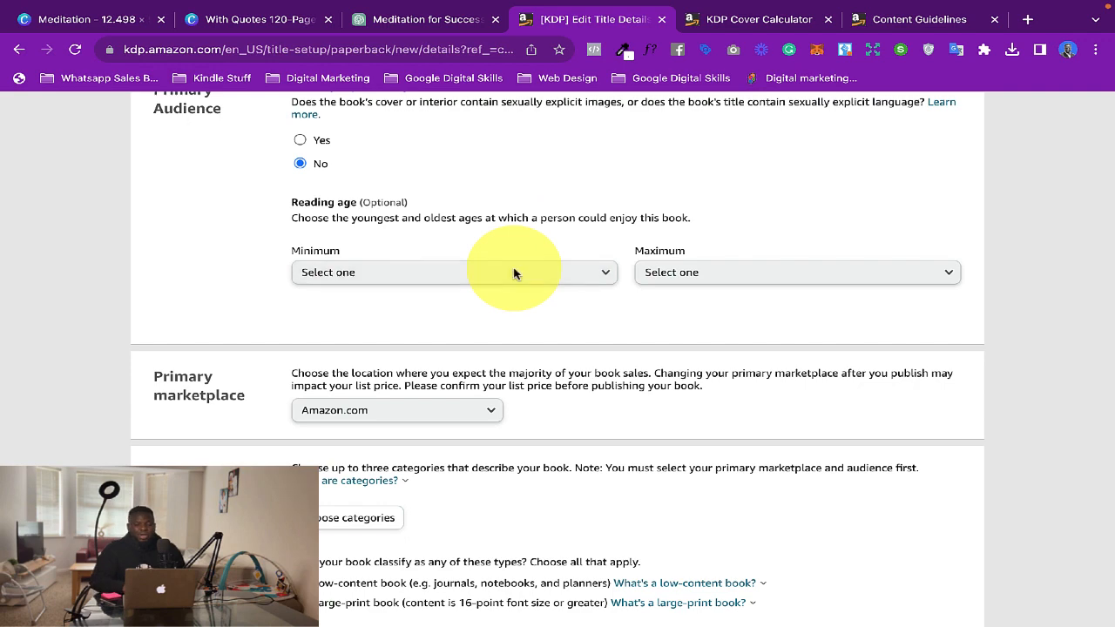
pyautogui.scroll(-2, 532, 339)
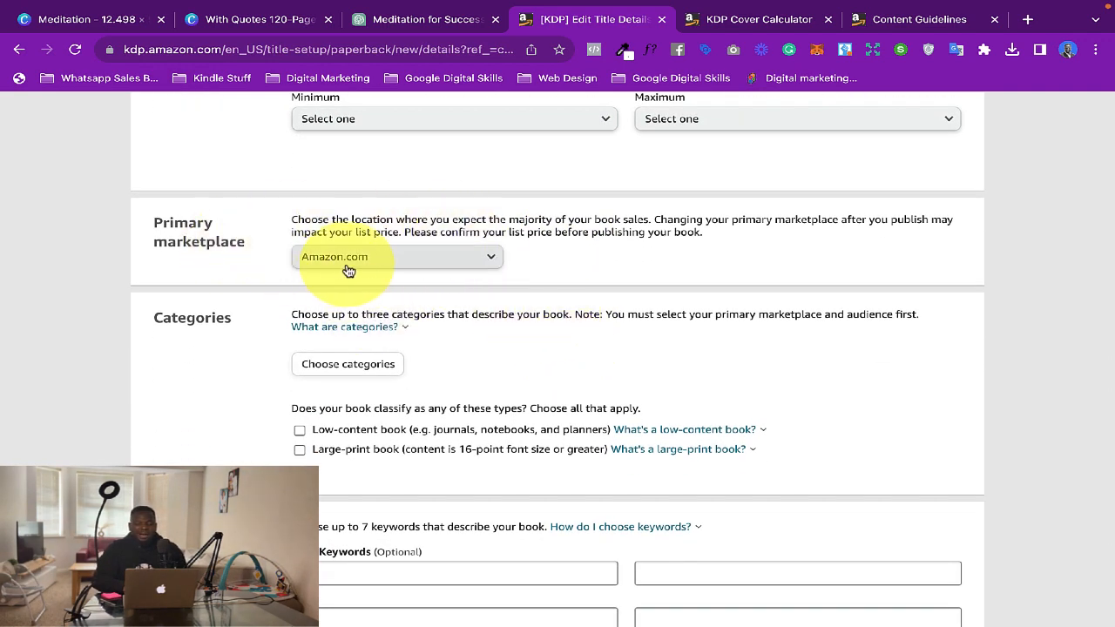
pyautogui.scroll(-2, 522, 383)
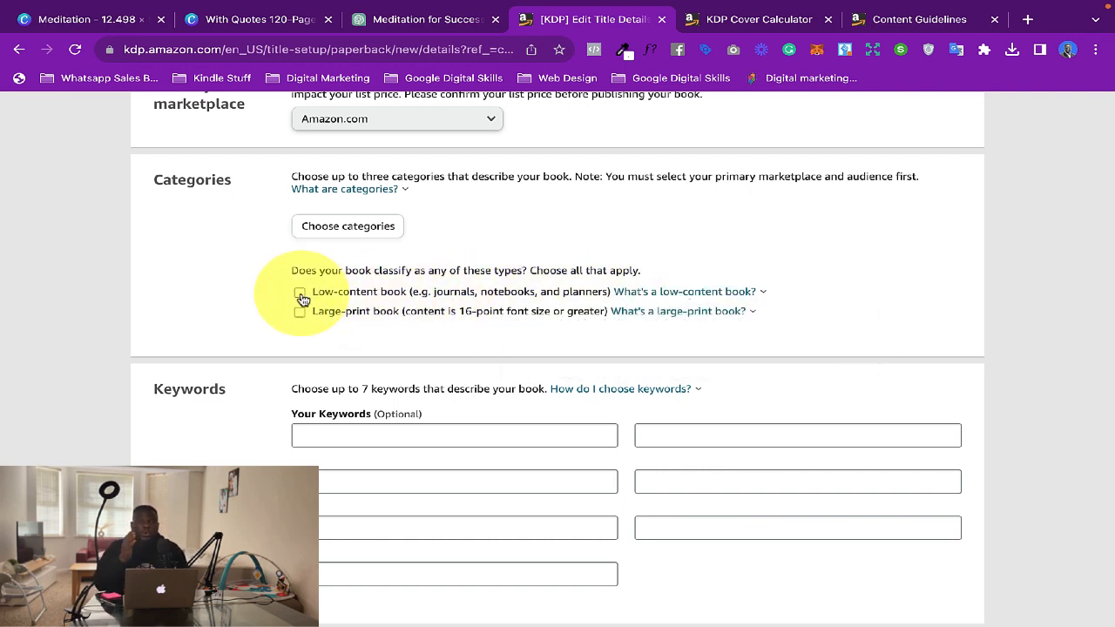
pyautogui.click(366, 226)
pyautogui.click(413, 347)
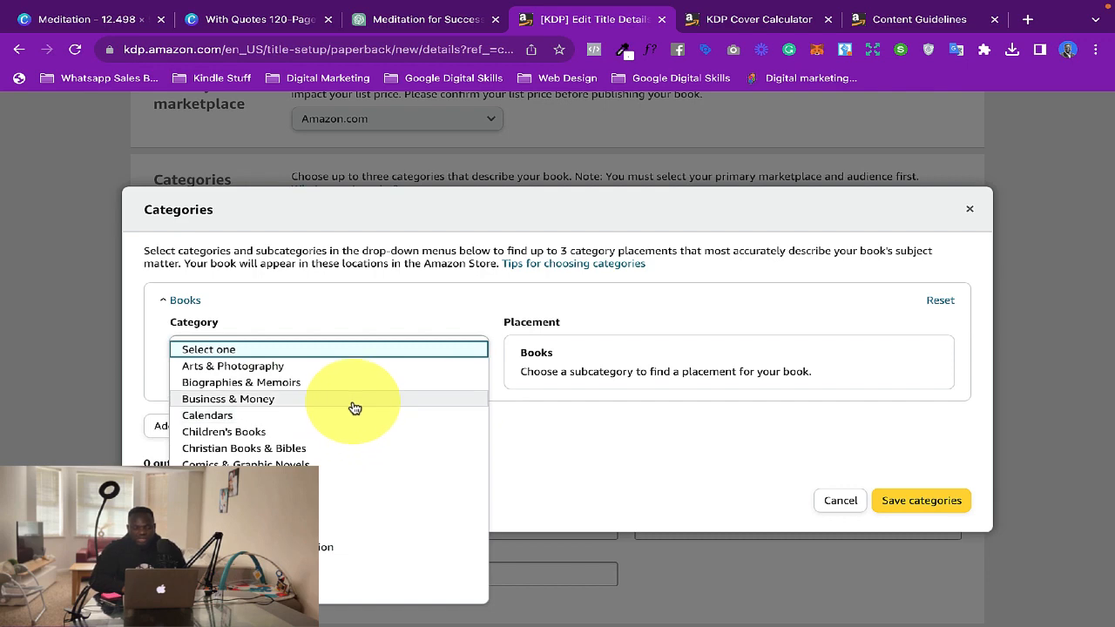
pyautogui.scroll(-3, 354, 409)
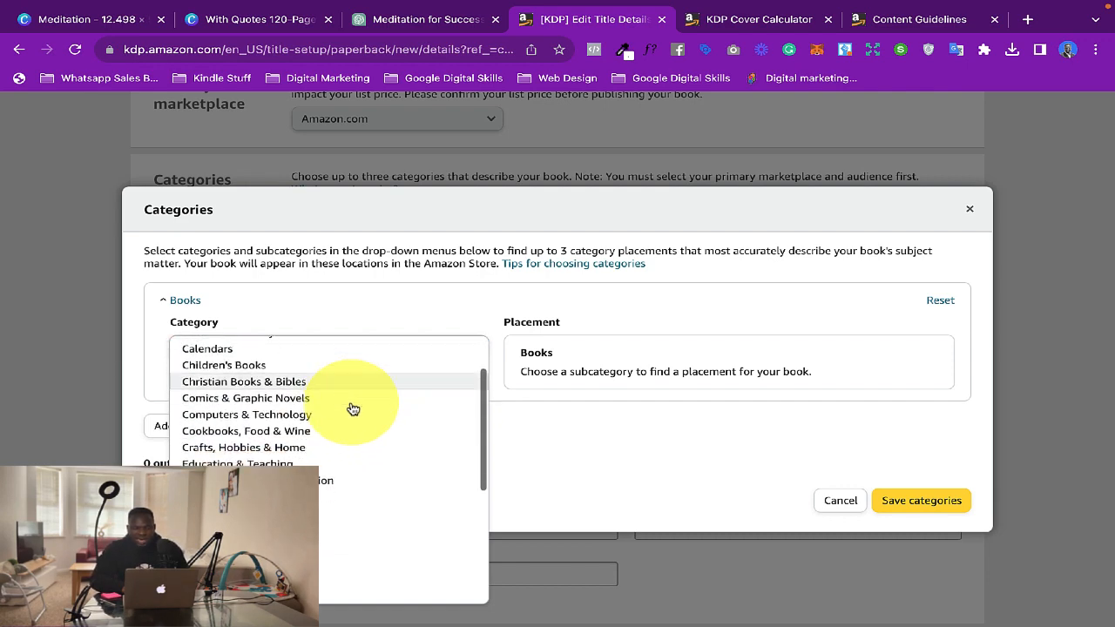
pyautogui.scroll(-5, 351, 406)
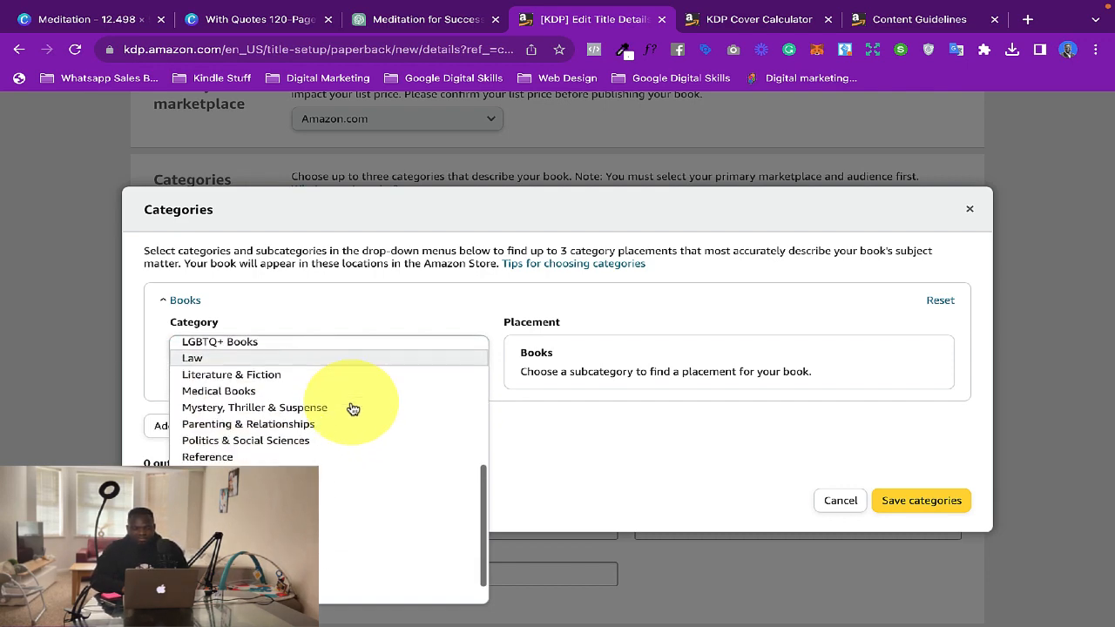
pyautogui.click(353, 411)
pyautogui.click(357, 451)
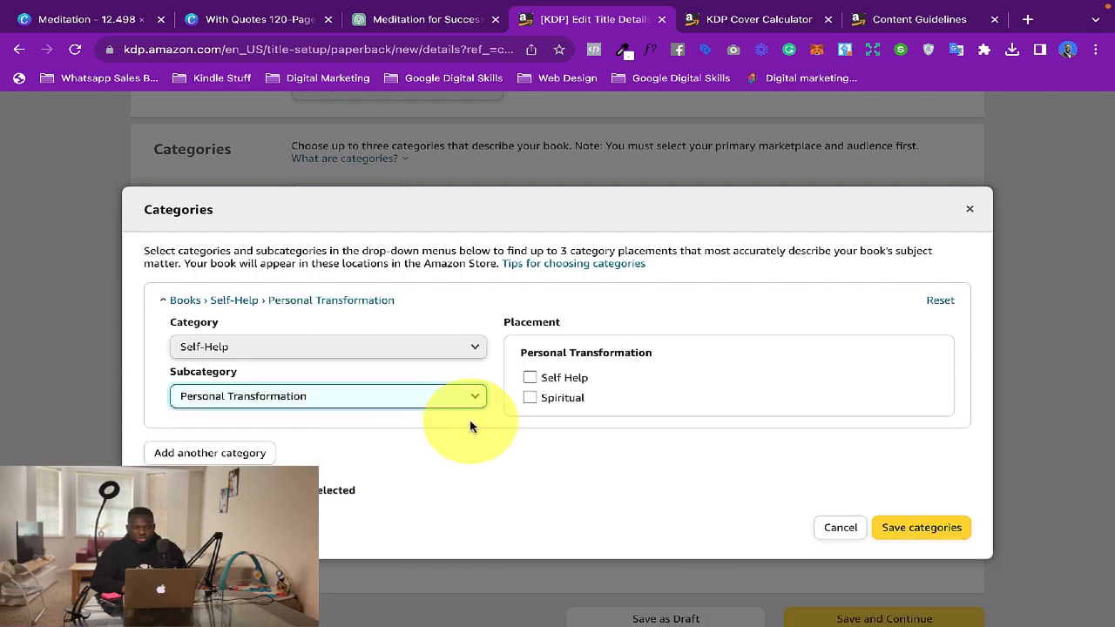
pyautogui.click(527, 397)
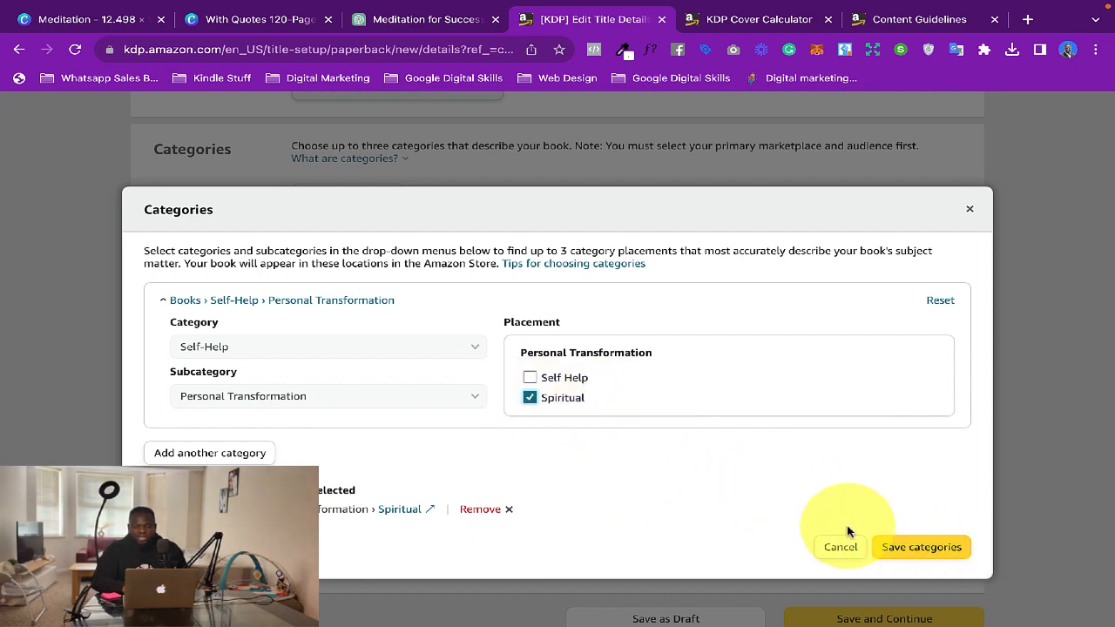
# Add a second category, Religion & Spirituality with the Worship & Devotion subcategory, and select the Meditations placement
pyautogui.click(248, 457)
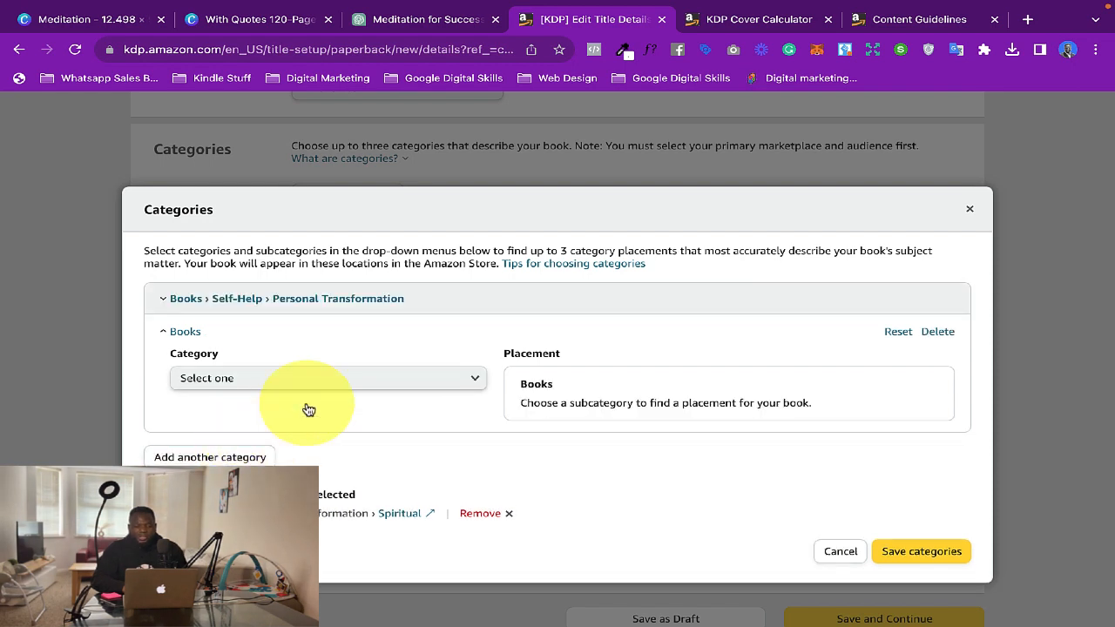
pyautogui.click(344, 384)
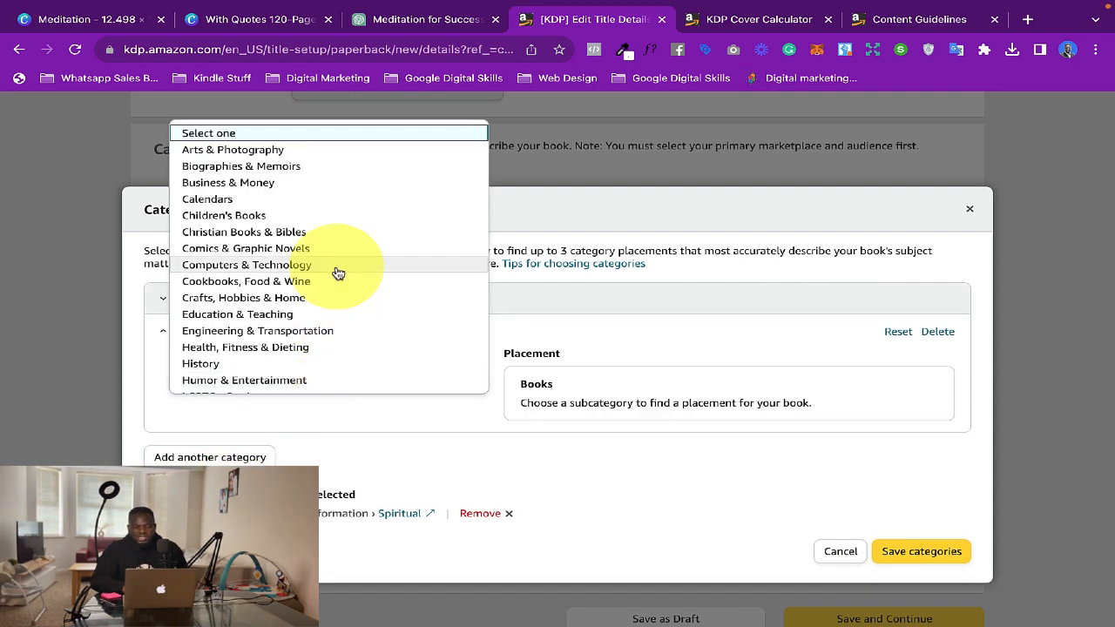
pyautogui.scroll(-2, 331, 266)
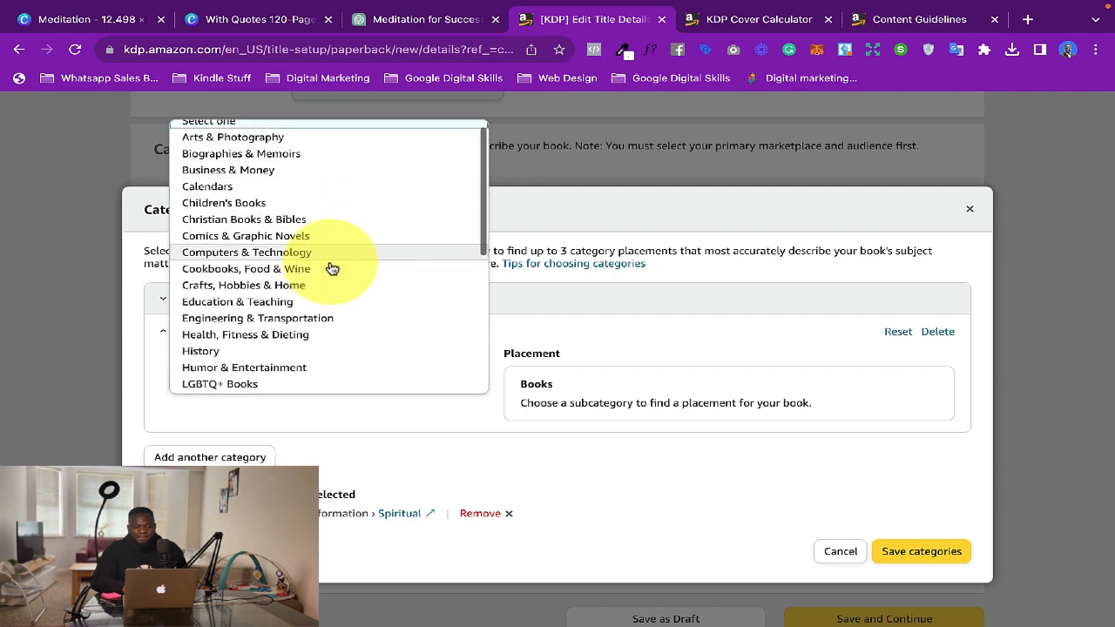
pyautogui.scroll(-3, 331, 268)
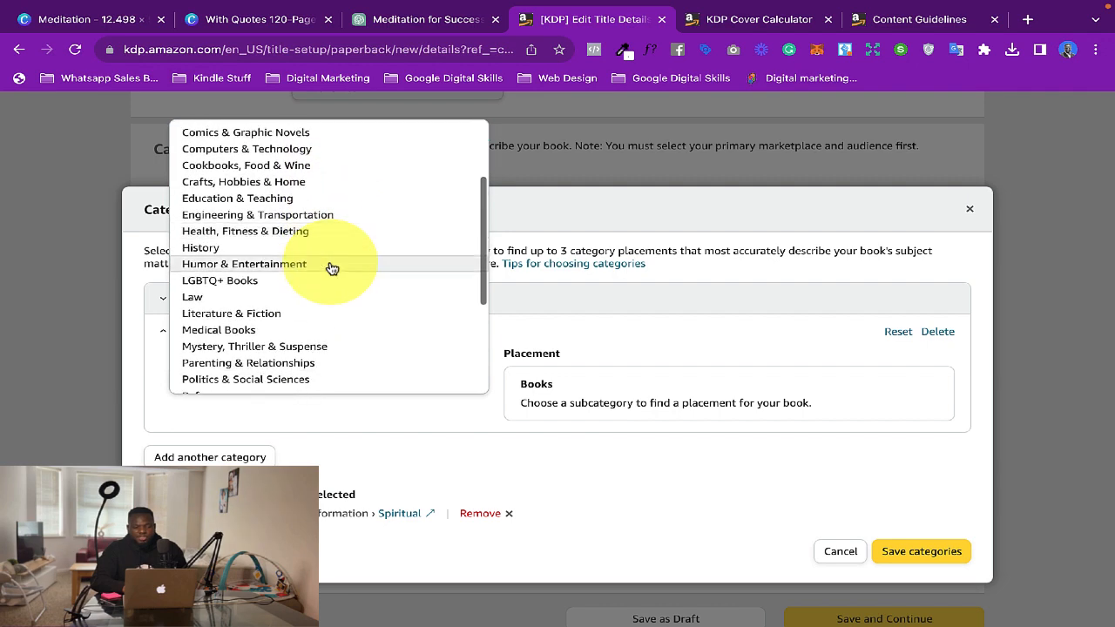
pyautogui.scroll(-4, 331, 267)
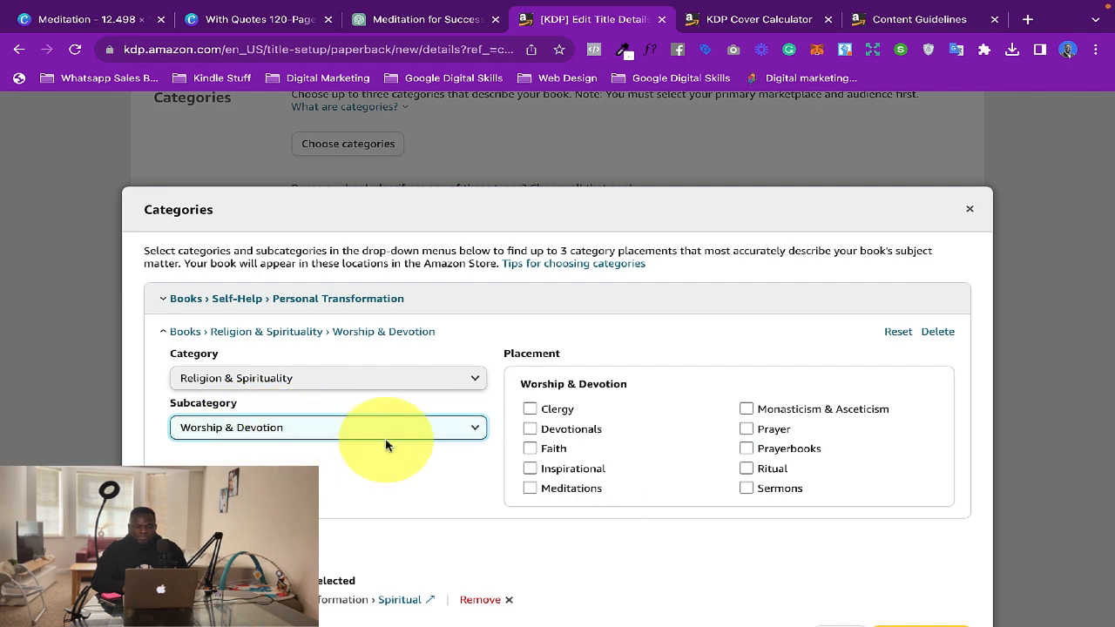
pyautogui.click(528, 489)
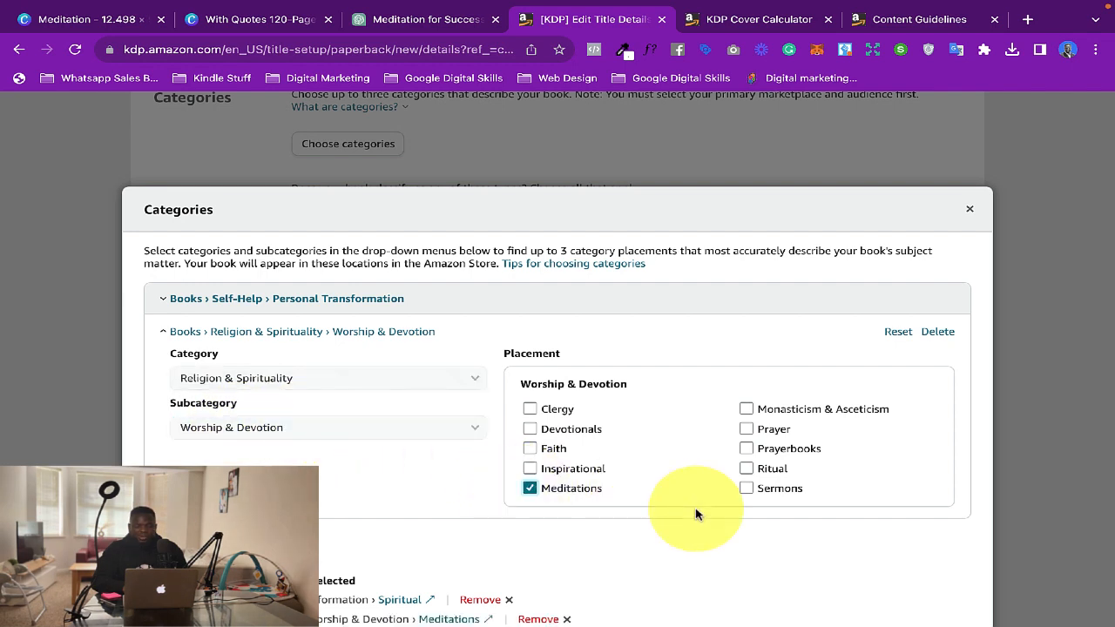
# Save the two chosen category placements for the book
pyautogui.scroll(-1, 714, 542)
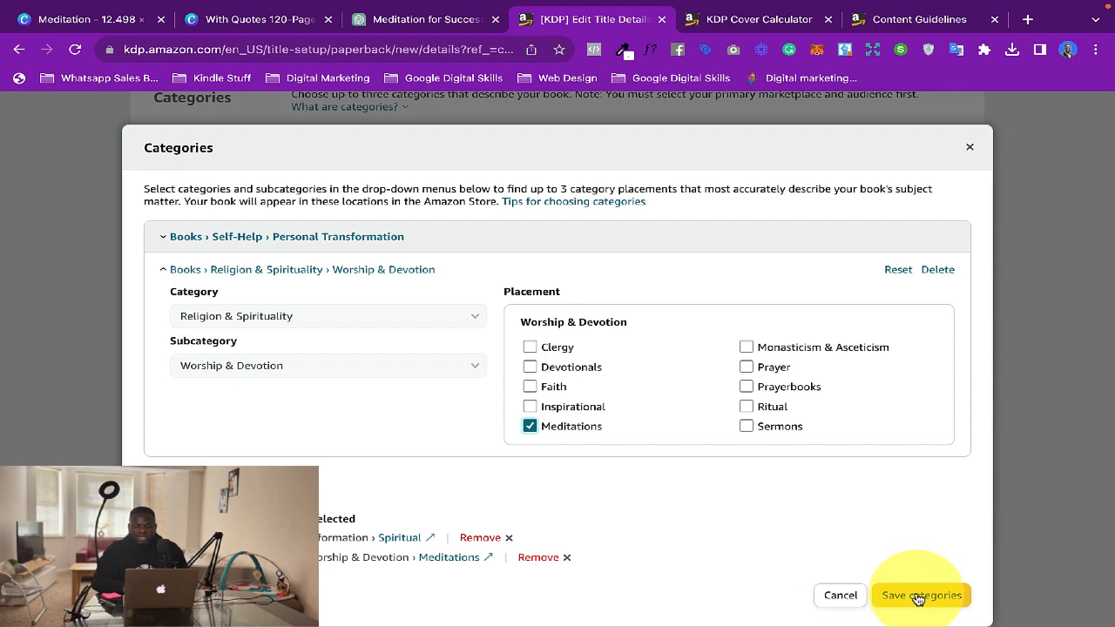
pyautogui.click(917, 597)
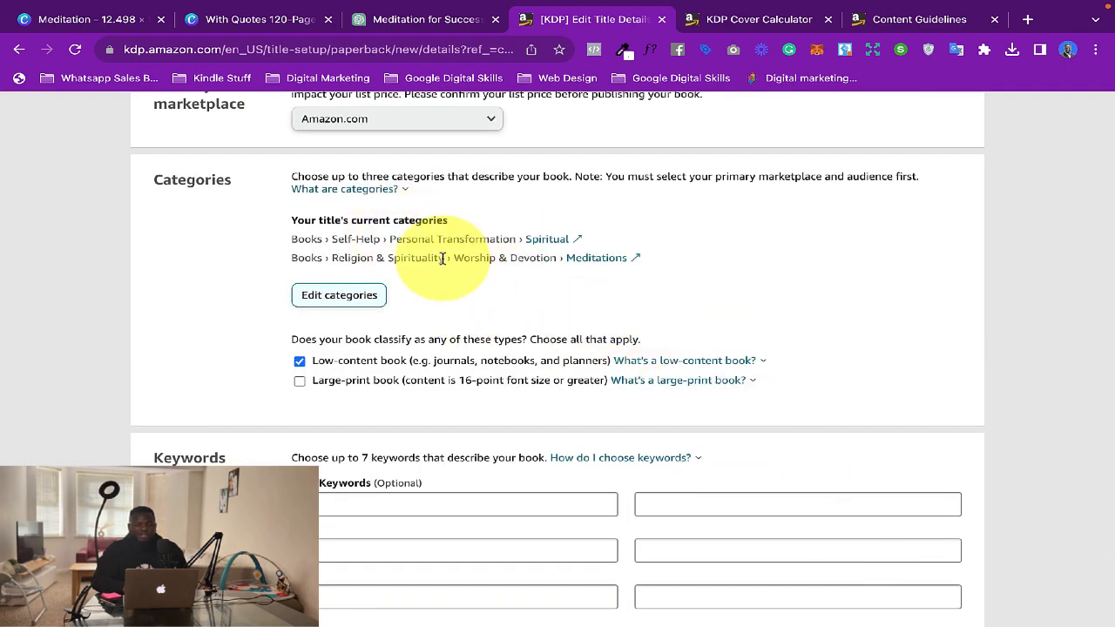
pyautogui.scroll(-1, 536, 296)
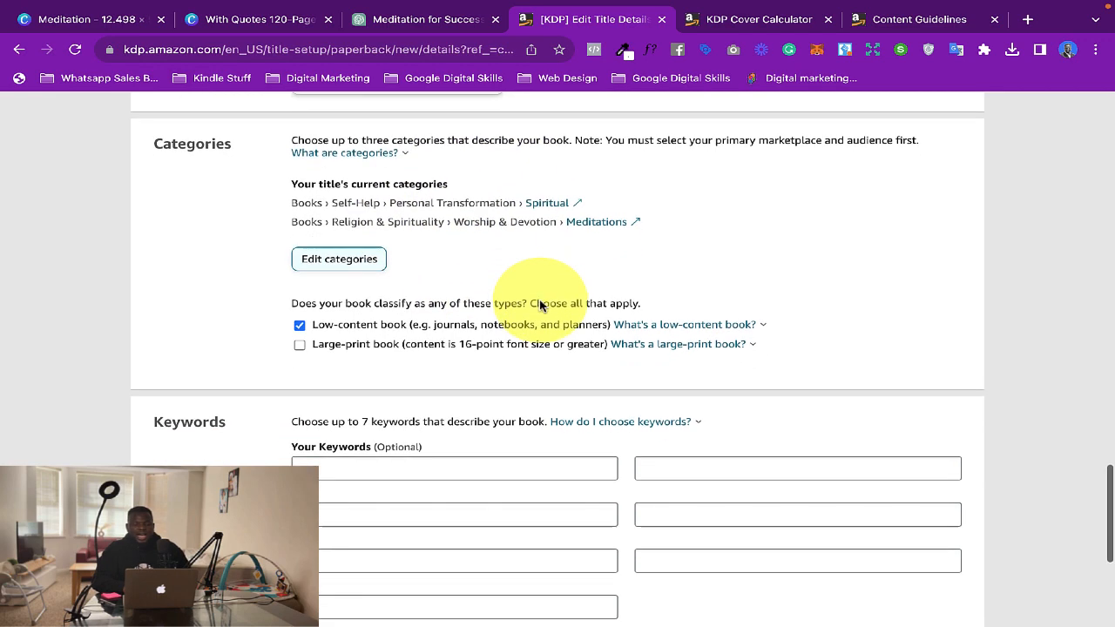
pyautogui.click(402, 155)
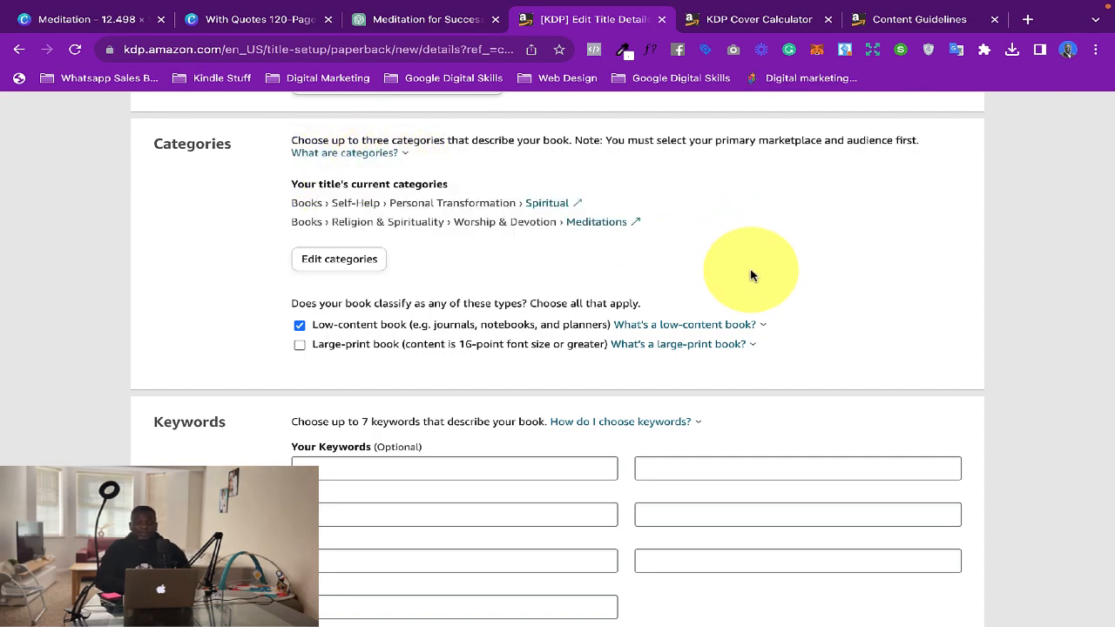
# Enter "Meditation journal for men" and "Meditation journal for women" as the first two keywords
pyautogui.scroll(-3, 747, 273)
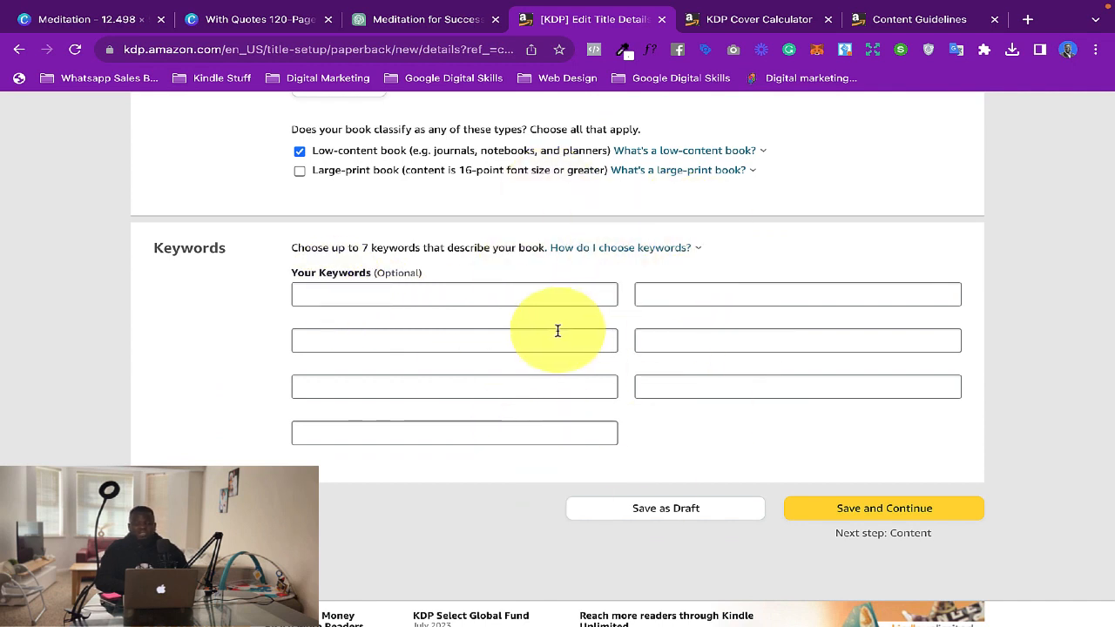
pyautogui.click(459, 298)
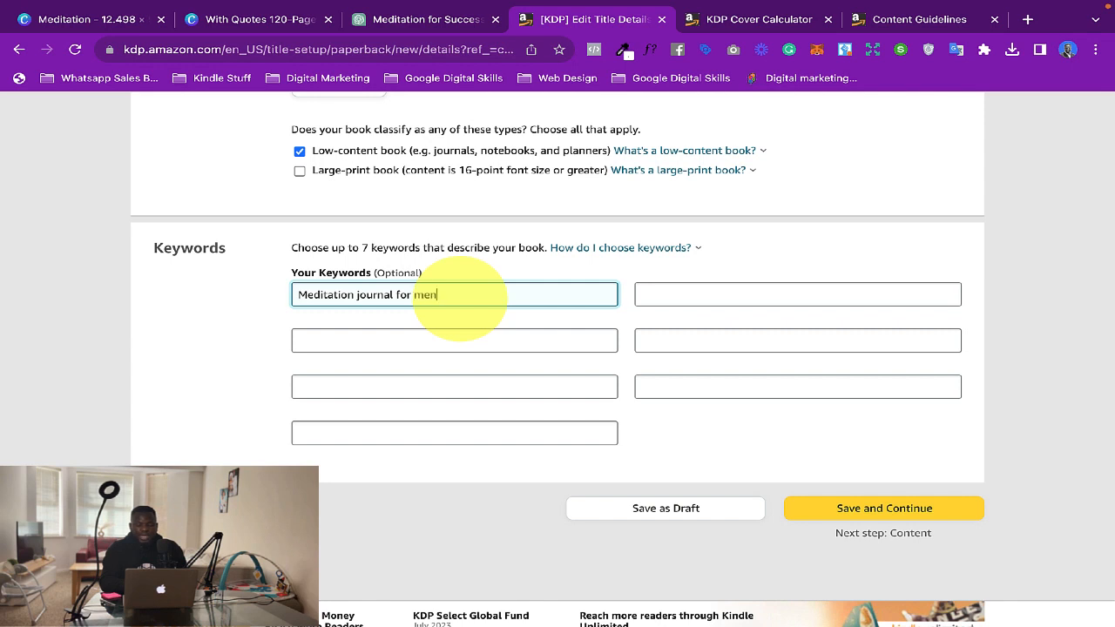
pyautogui.press('Tab')
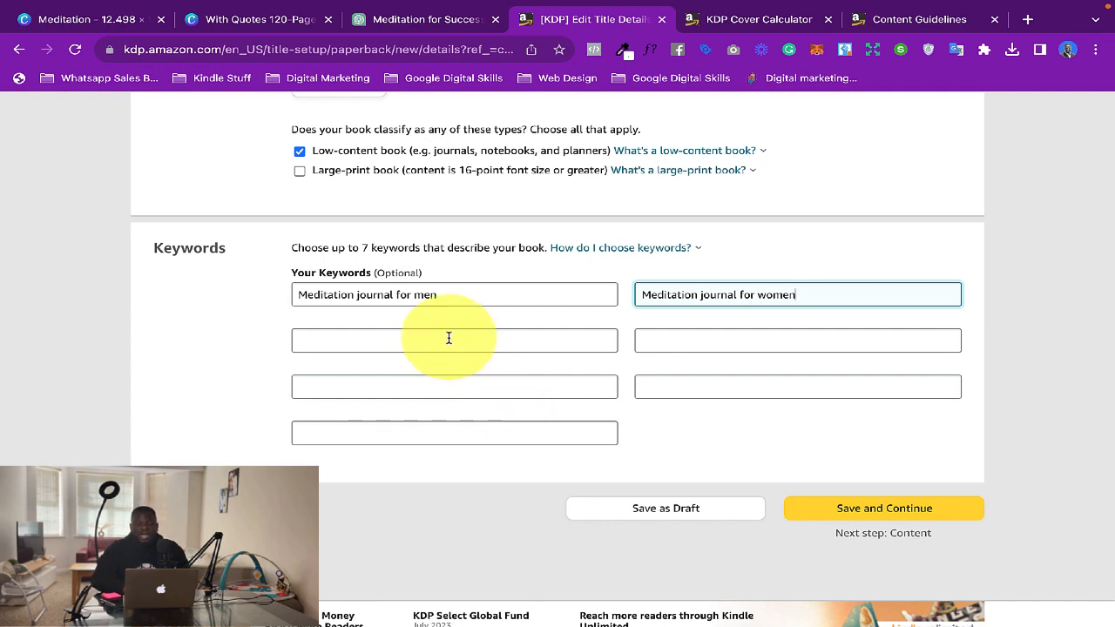
# Add the keywords "Meditation journal", "Success Meditation journal", "Meditation journal for greatness", "Calmness Meditation journal" and "Greatness Meditation journal"
pyautogui.click(453, 296)
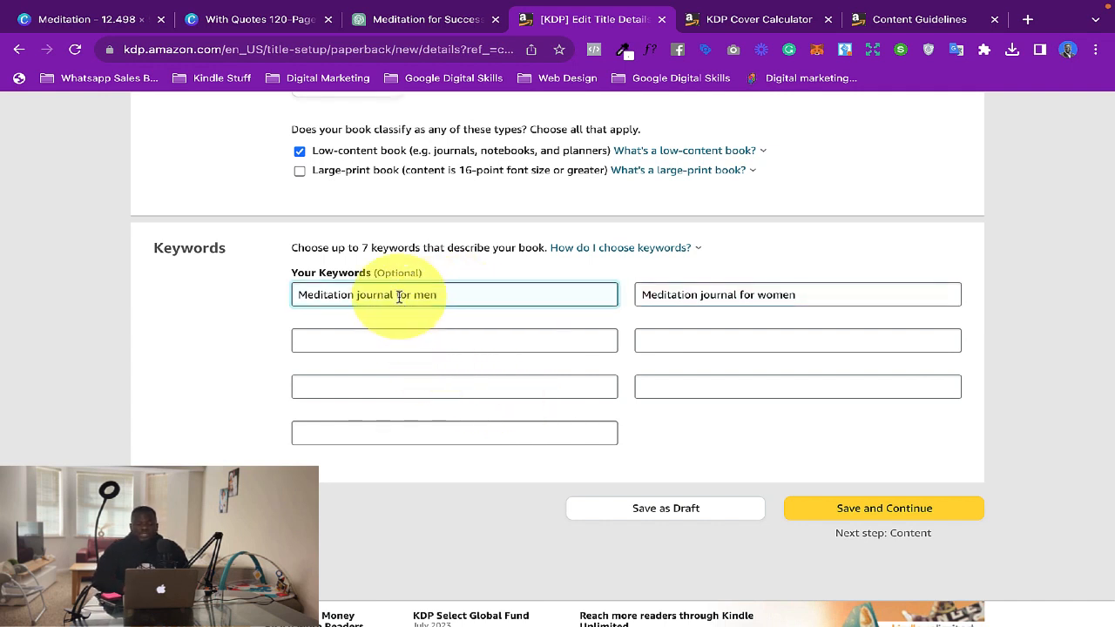
pyautogui.moveTo(396, 296); pyautogui.dragTo(276, 294)
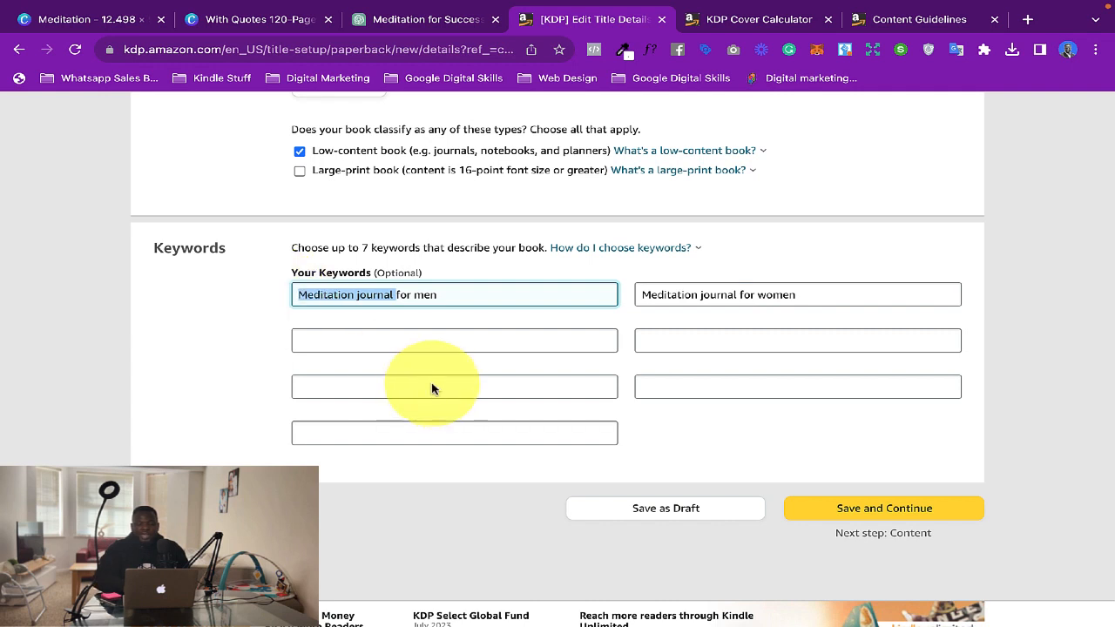
pyautogui.click(412, 339)
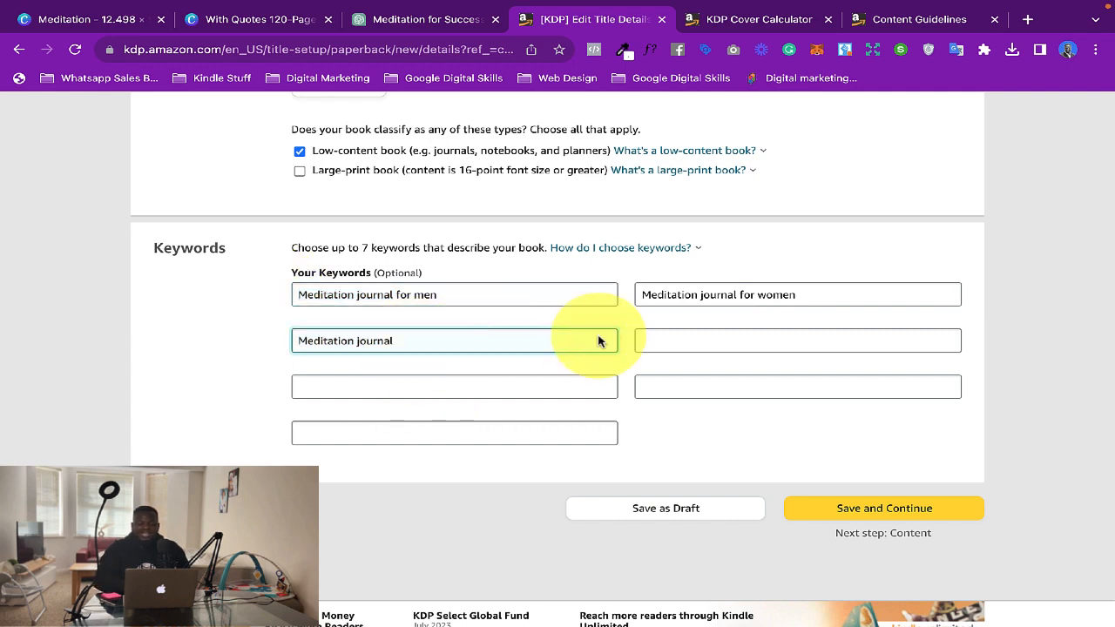
pyautogui.click(684, 340)
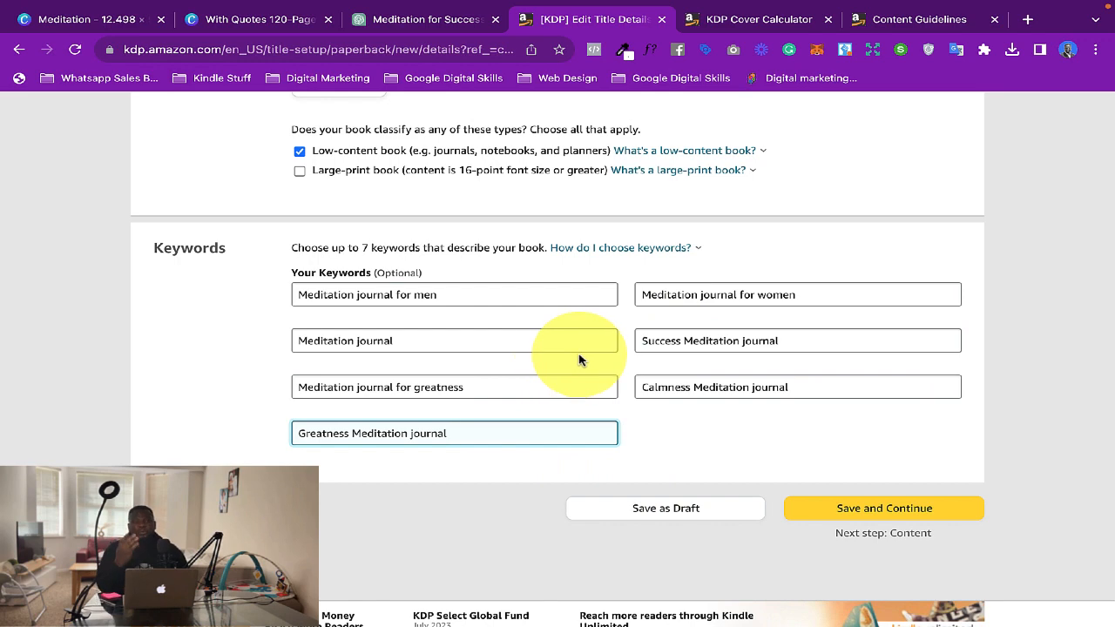
# Try to save the book details and continue, and check the form for fields highlighted as errors
pyautogui.click(833, 510)
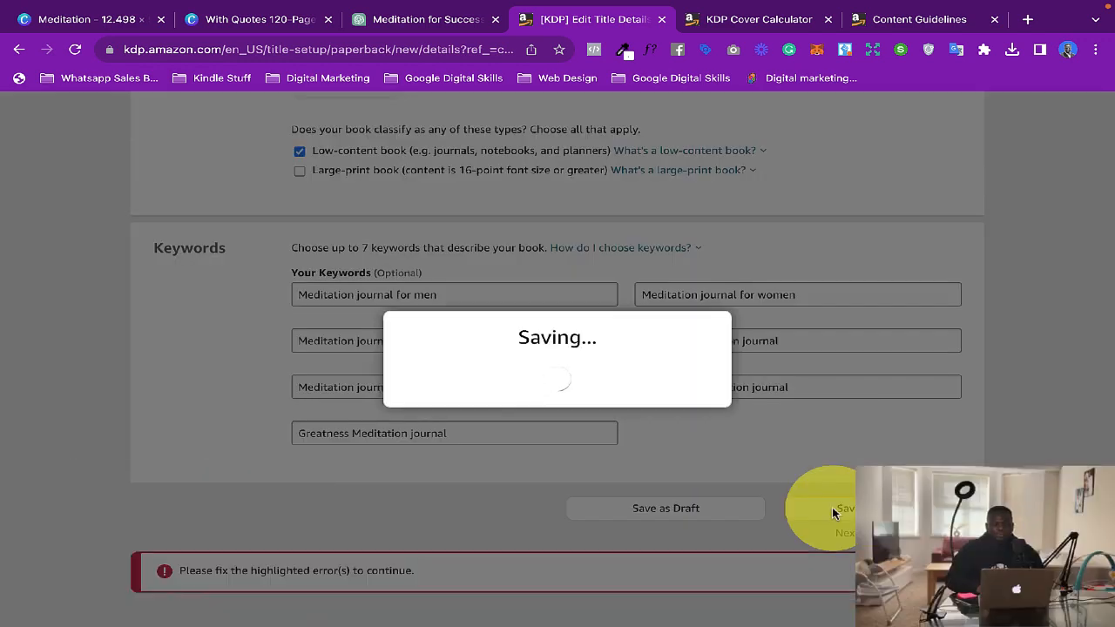
pyautogui.scroll(2, 833, 514)
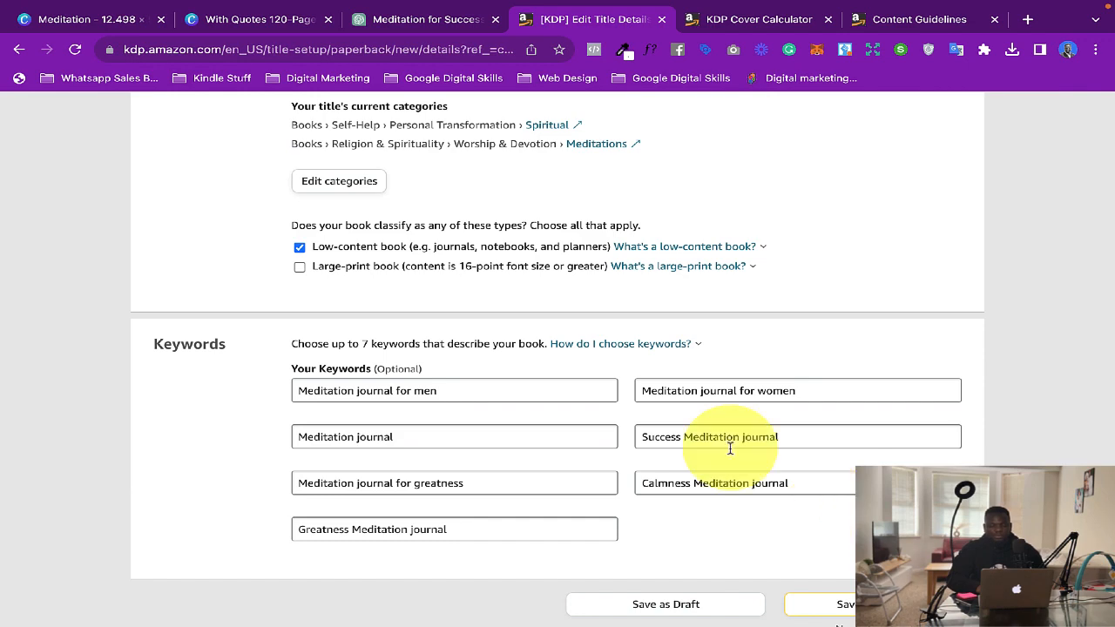
pyautogui.scroll(-4, 730, 447)
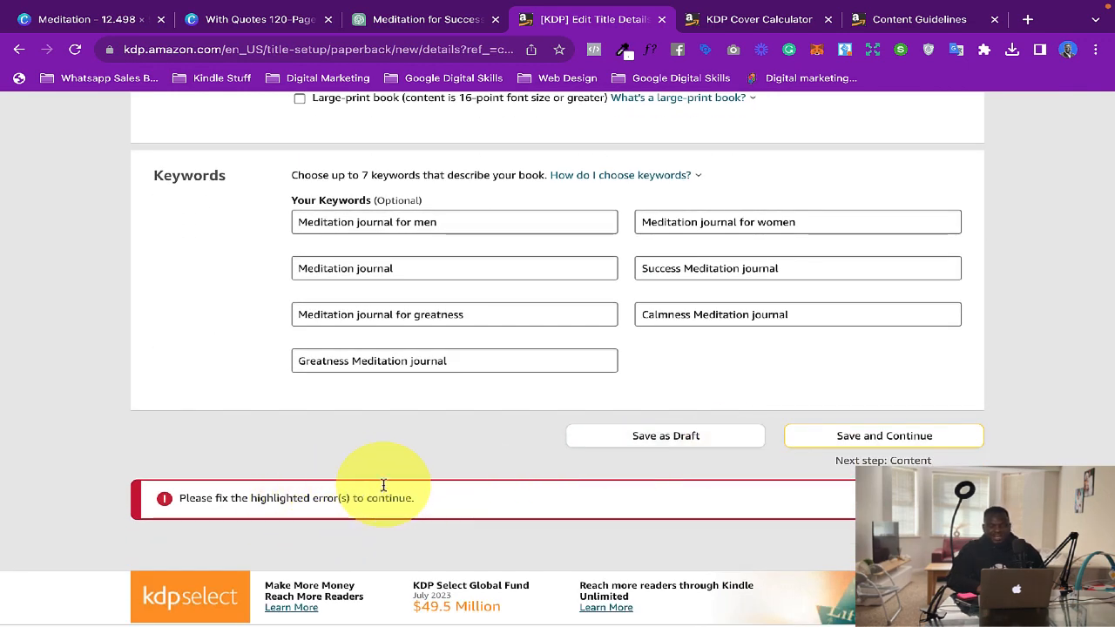
pyautogui.scroll(10, 621, 322)
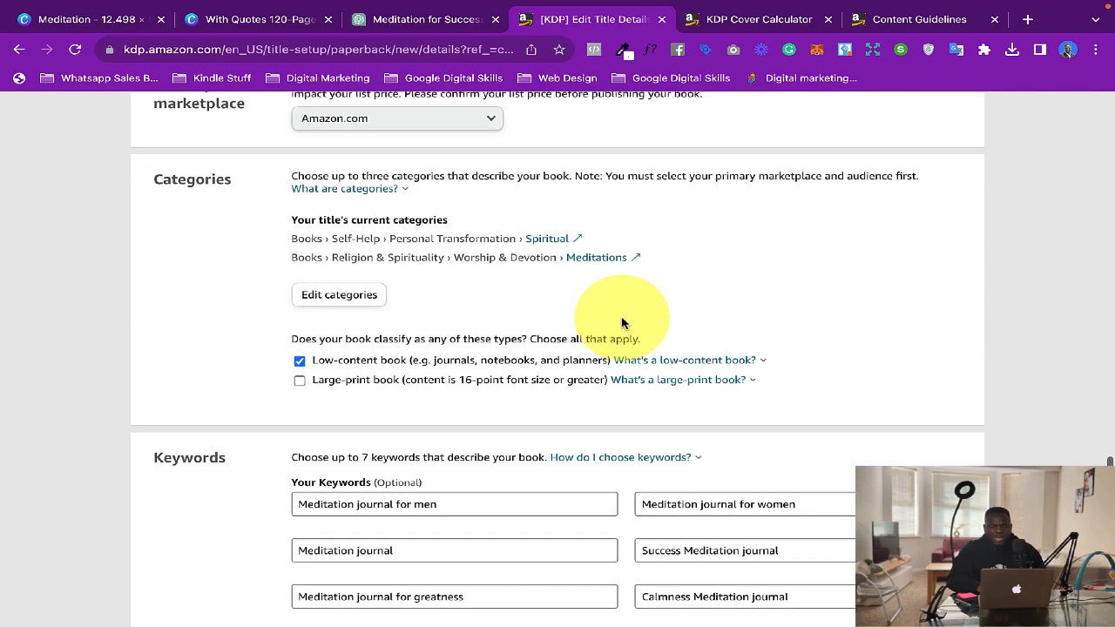
pyautogui.scroll(4, 621, 322)
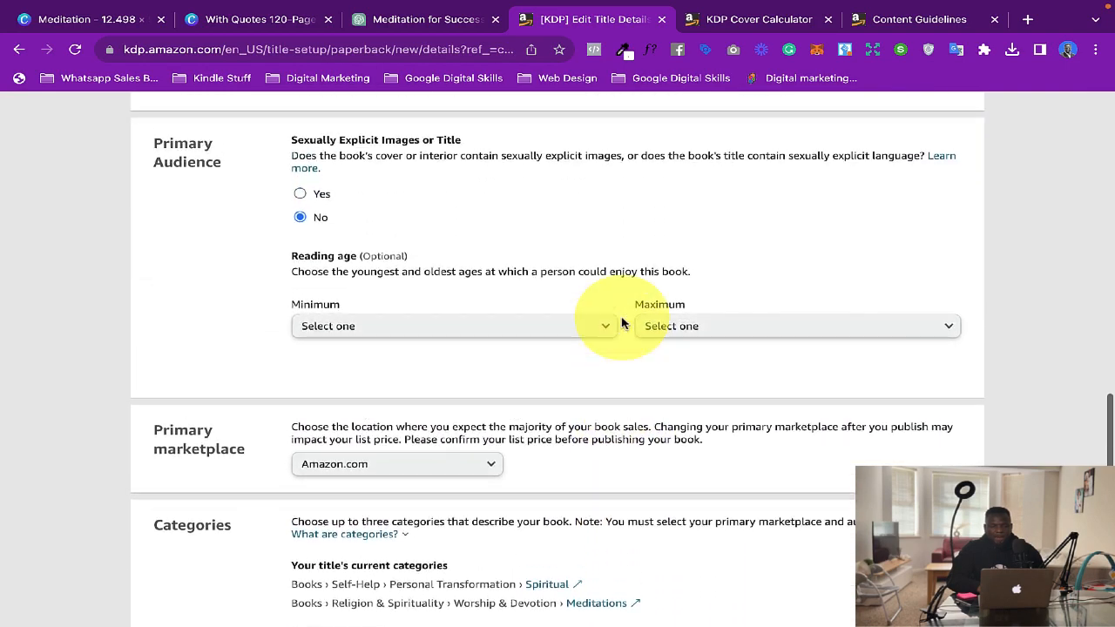
pyautogui.scroll(8, 621, 323)
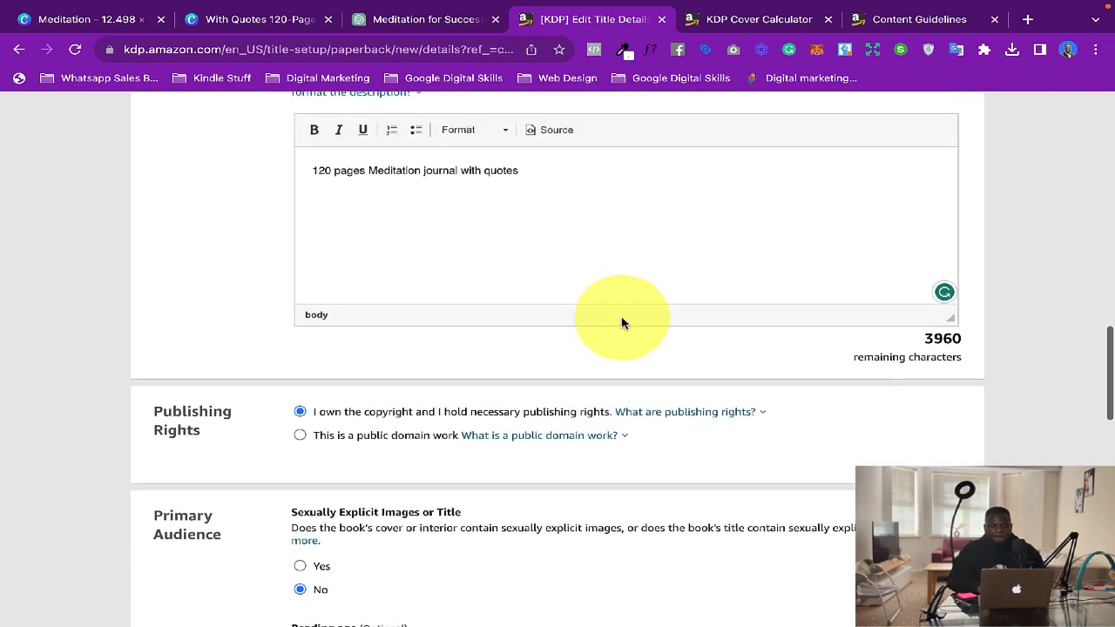
pyautogui.scroll(6, 621, 317)
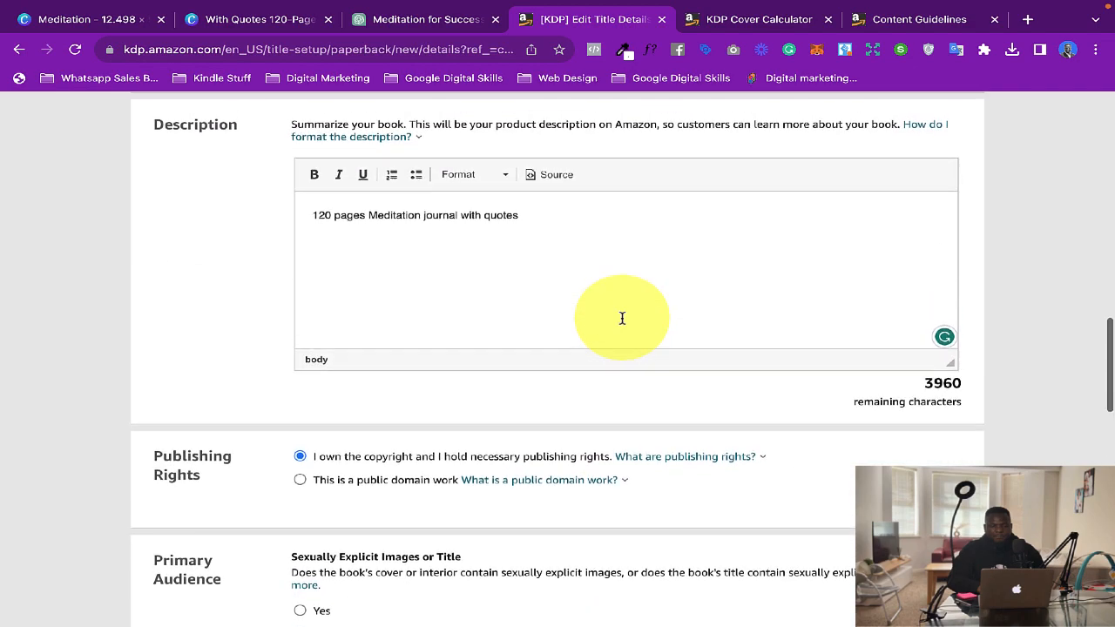
pyautogui.scroll(2, 622, 322)
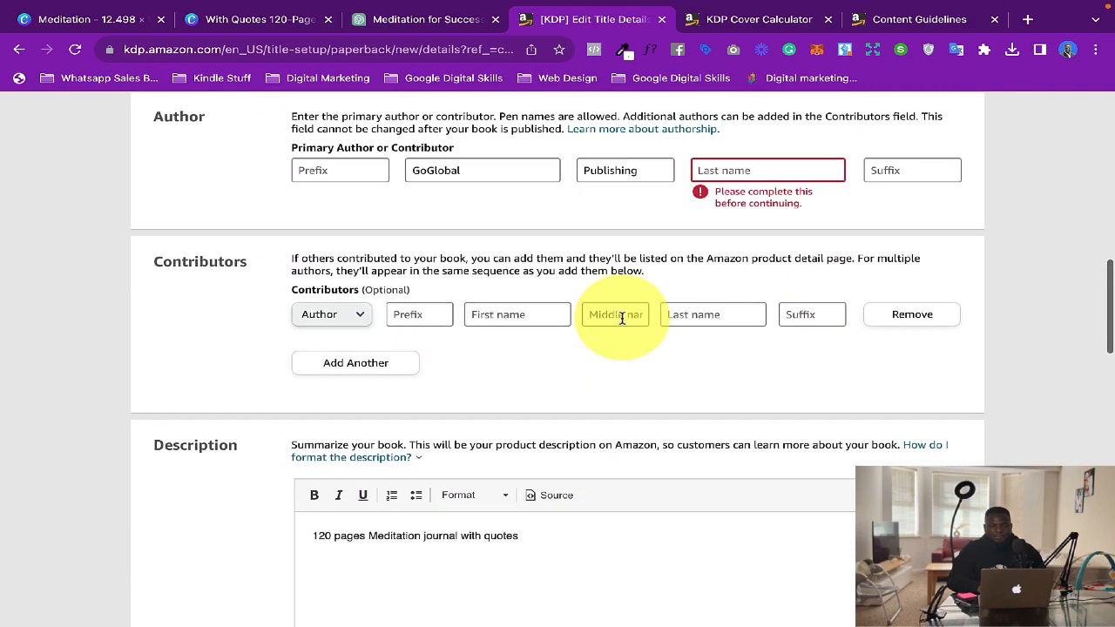
pyautogui.click(764, 231)
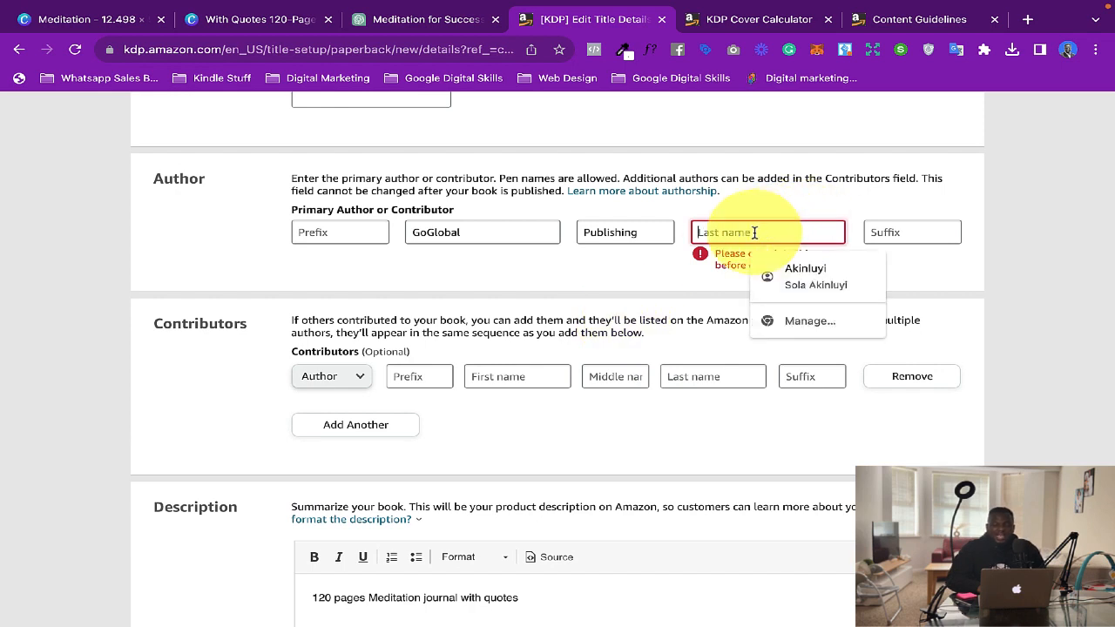
pyautogui.moveTo(473, 236); pyautogui.dragTo(390, 239)
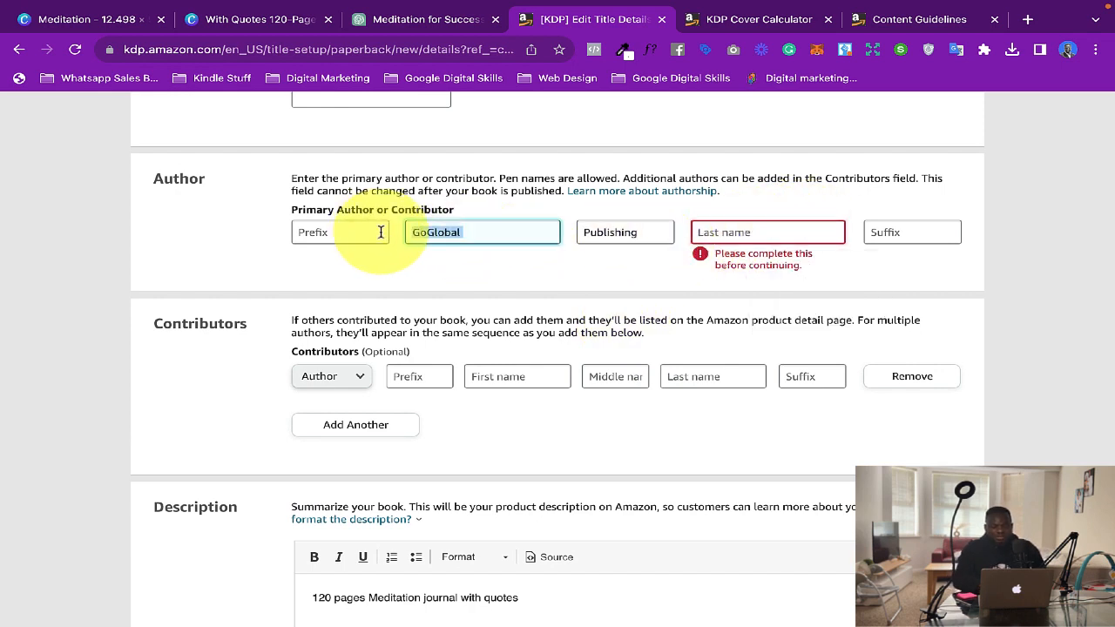
pyautogui.press('BackSpace')
pyautogui.press('BackSpace')
pyautogui.press('BackSpace')
pyautogui.press('BackSpace')
pyautogui.click(451, 233)
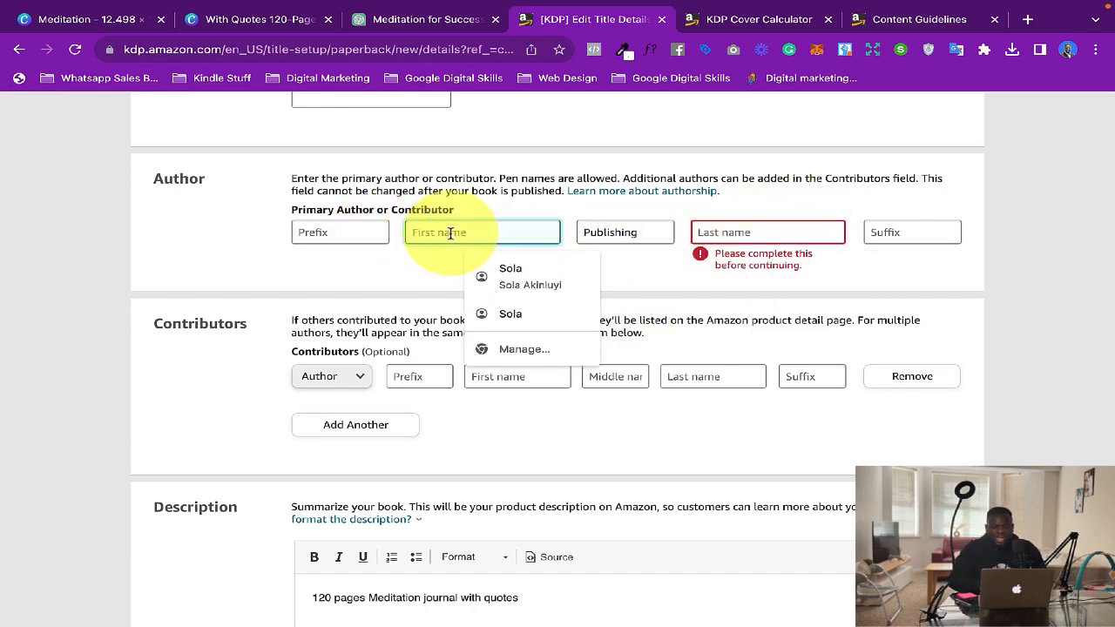
pyautogui.hotkey('ctrl', 'z')
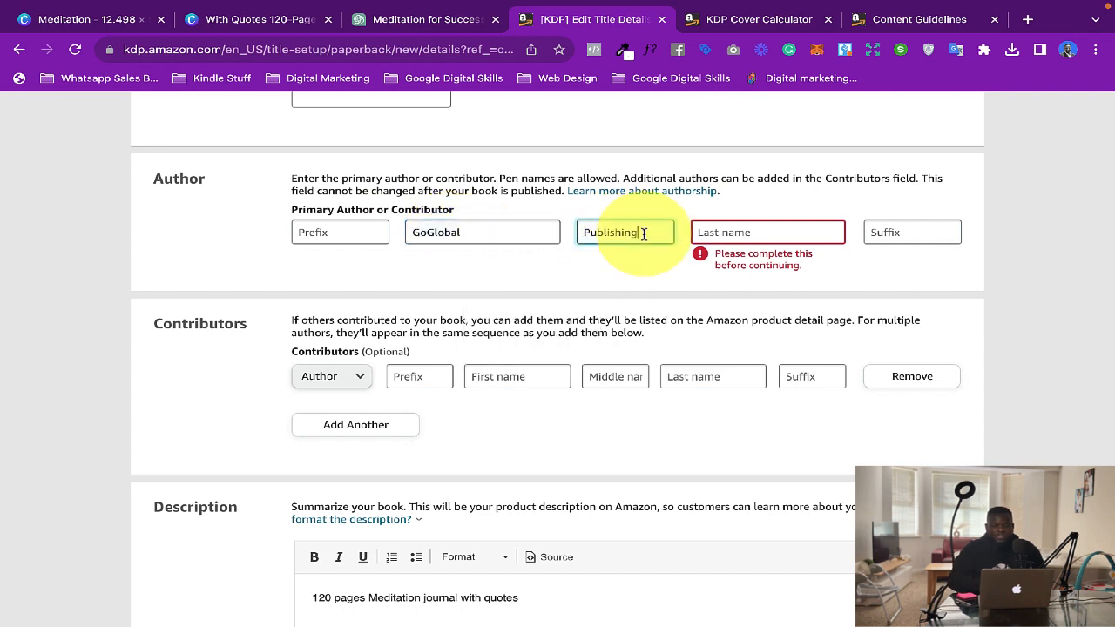
# Move "Publishing" from the primary author's middle name to the last name, and save the details to continue to the content stage
pyautogui.moveTo(642, 231); pyautogui.dragTo(575, 232)
pyautogui.hotkey('ctrl', 'x')
pyautogui.click(704, 231)
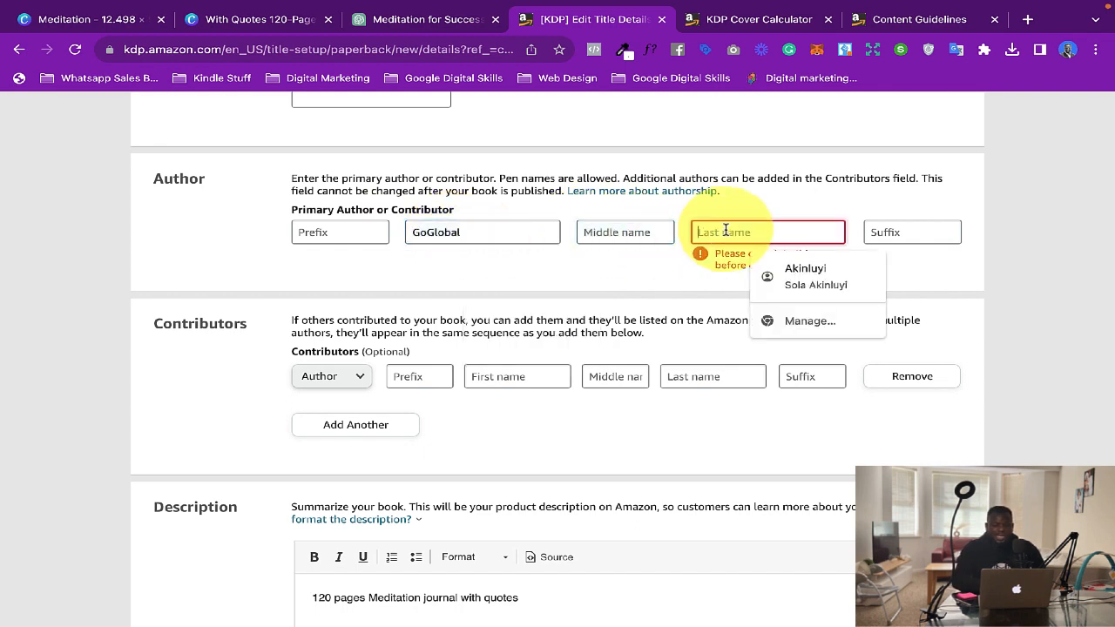
pyautogui.hotkey('ctrl', 'v')
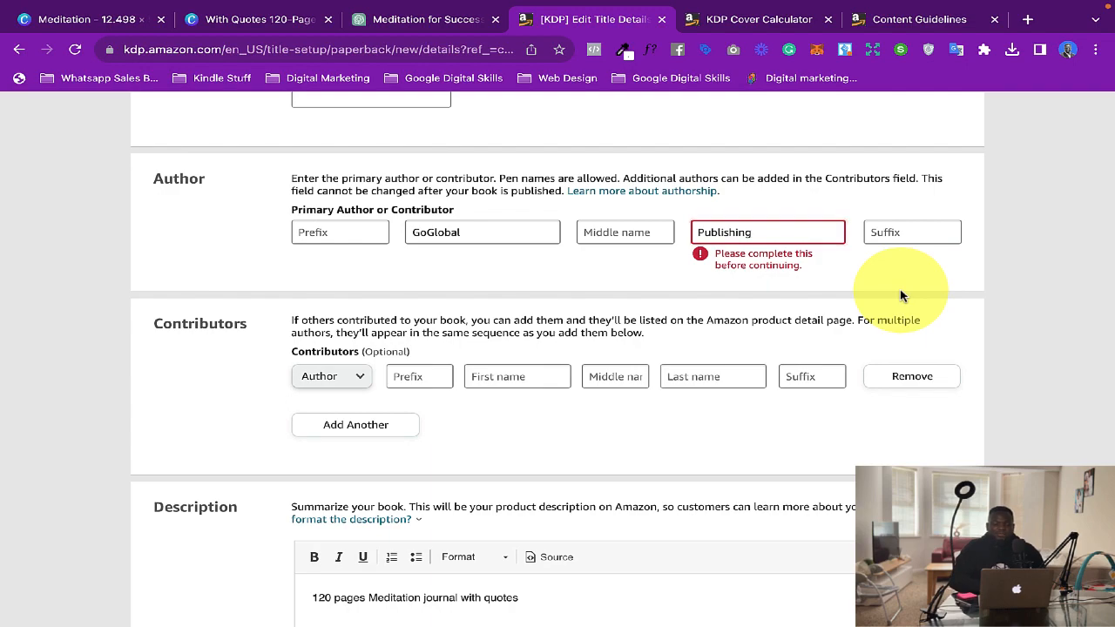
pyautogui.scroll(-2, 900, 296)
pyautogui.scroll(-15, 900, 297)
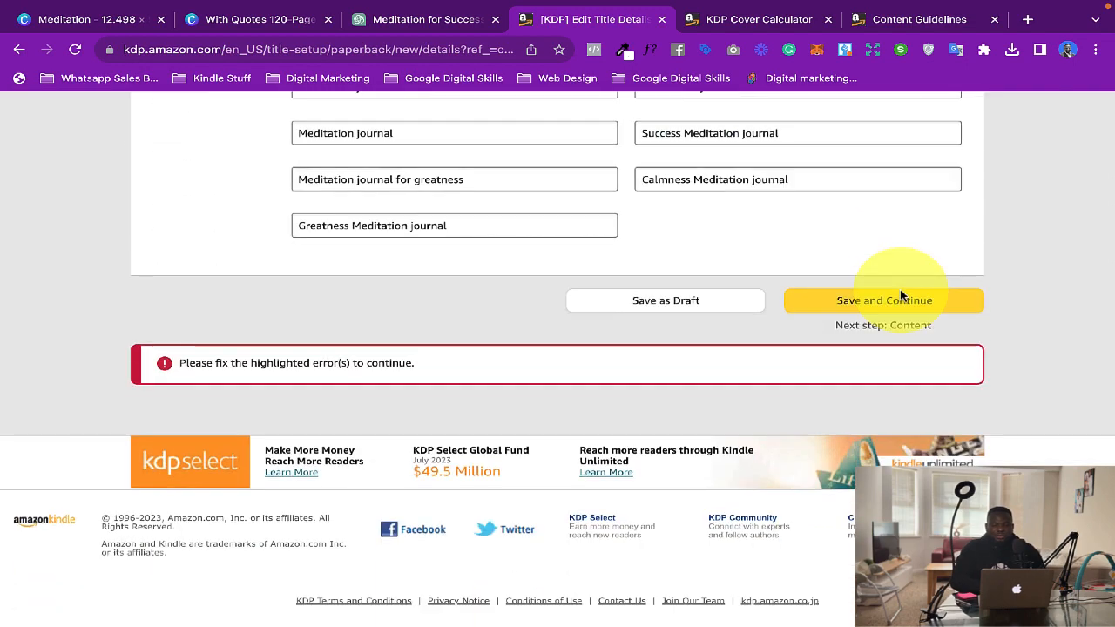
pyautogui.click(869, 317)
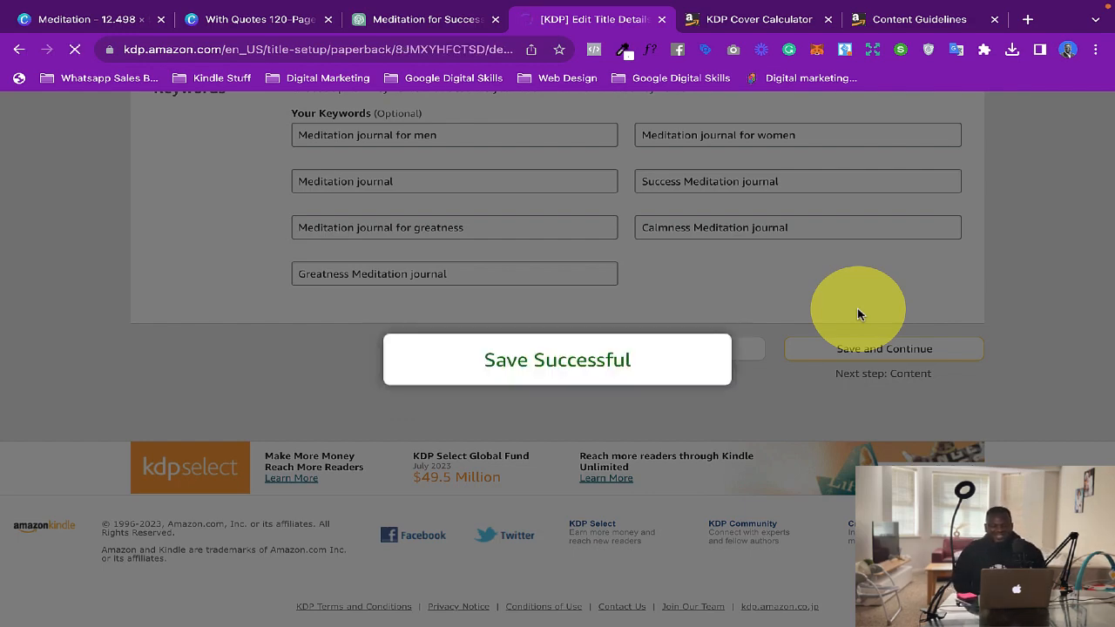
# Set the paperback's bleed setting to Bleed (PDF only) in the print options
pyautogui.scroll(-2, 858, 314)
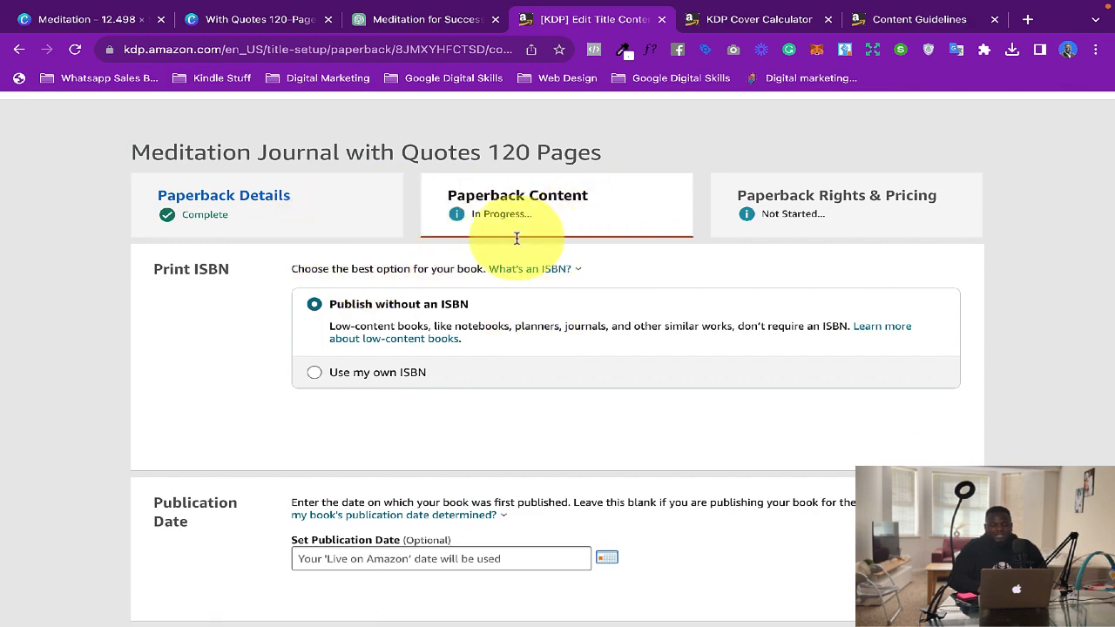
pyautogui.scroll(-2, 399, 302)
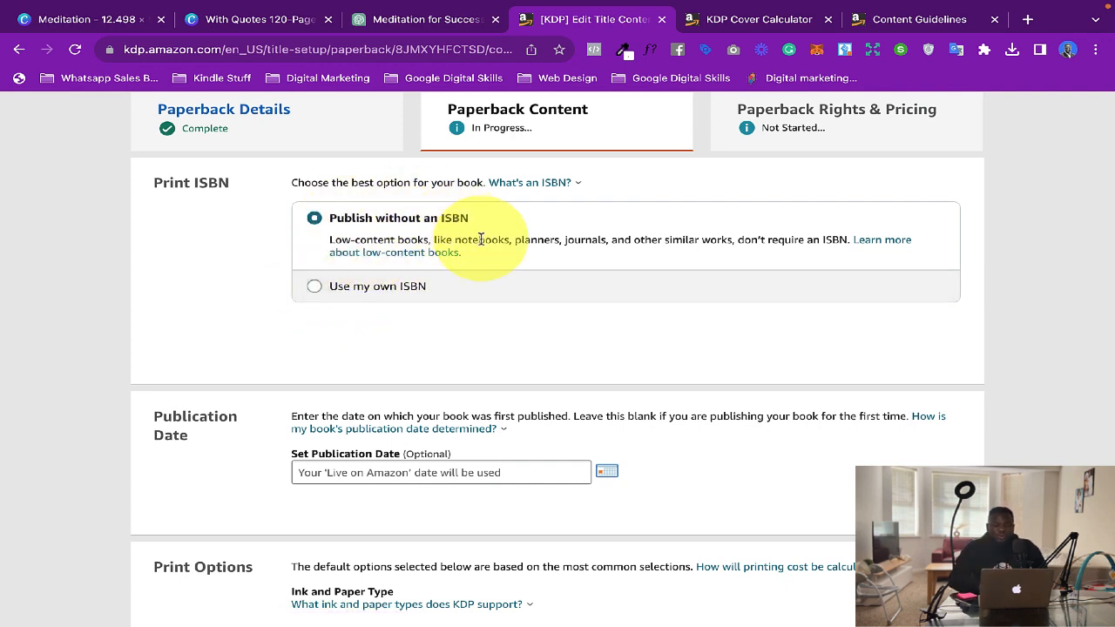
pyautogui.scroll(-3, 653, 348)
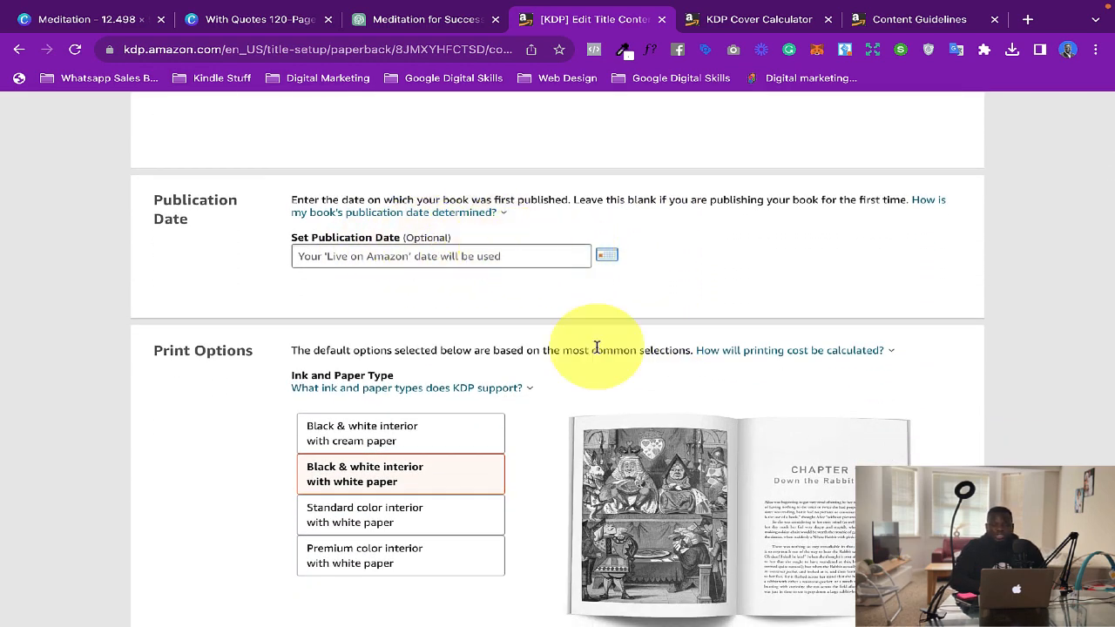
pyautogui.scroll(-3, 560, 348)
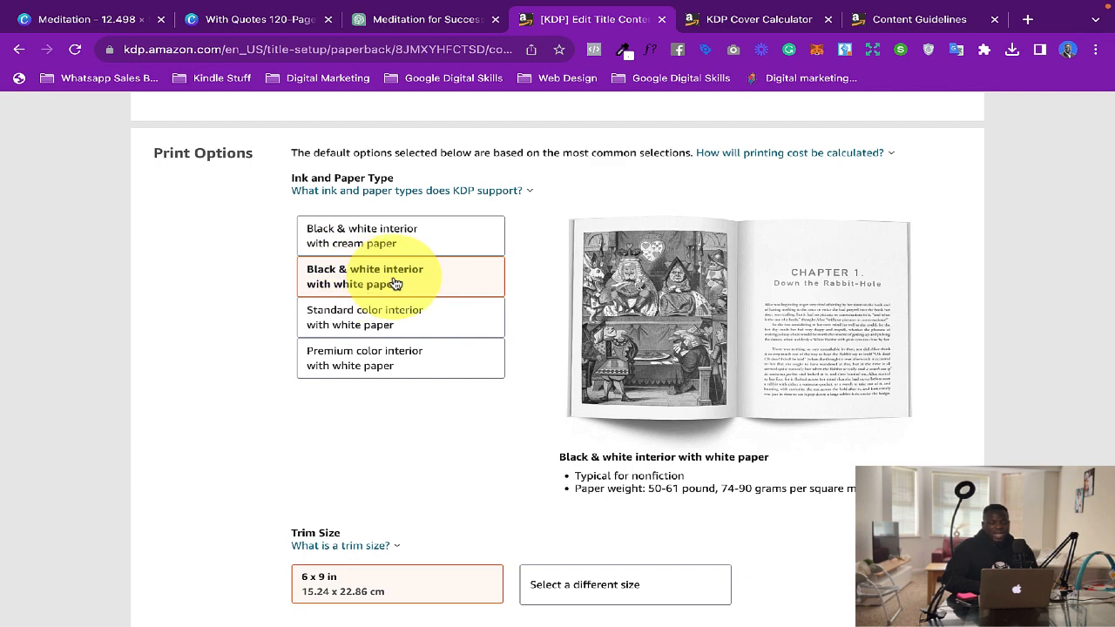
pyautogui.scroll(-5, 491, 380)
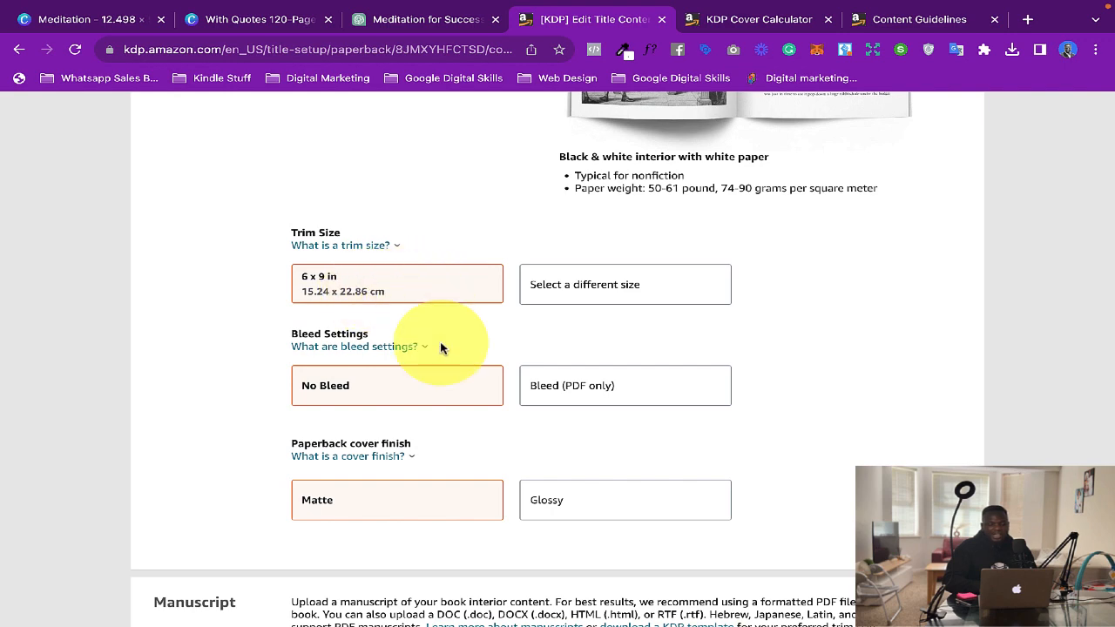
pyautogui.scroll(-1, 441, 348)
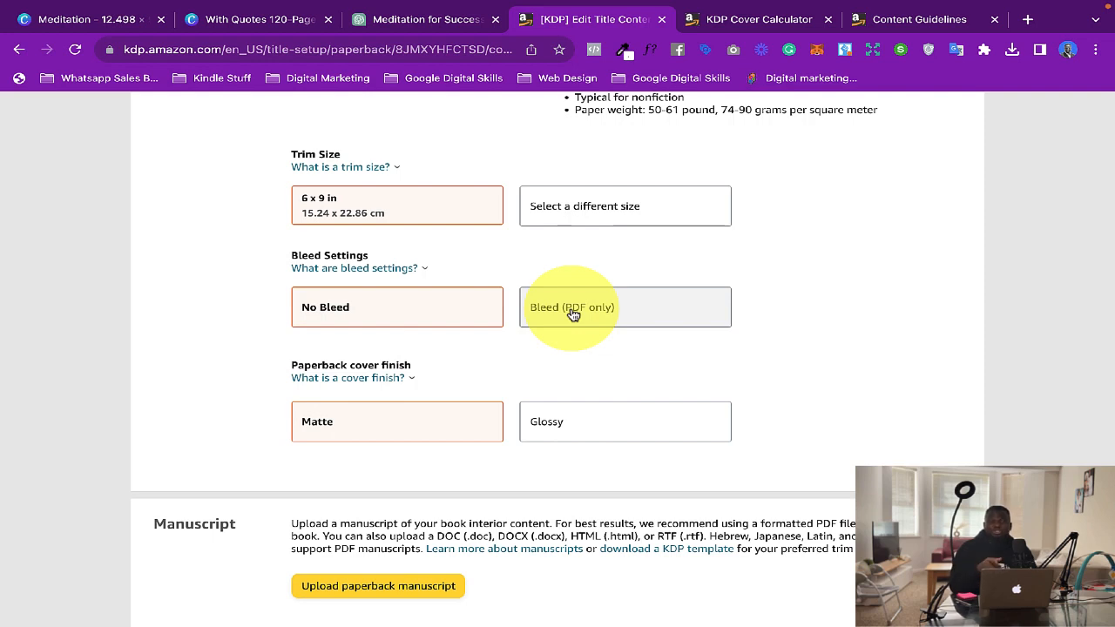
pyautogui.click(576, 316)
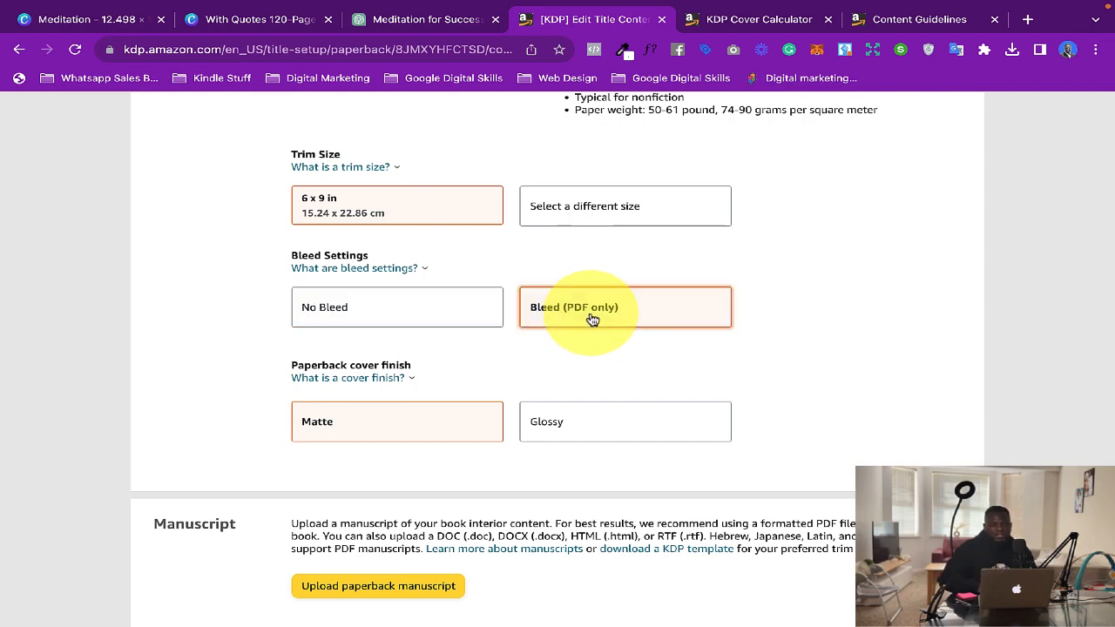
pyautogui.scroll(-2, 648, 405)
pyautogui.scroll(-1, 648, 405)
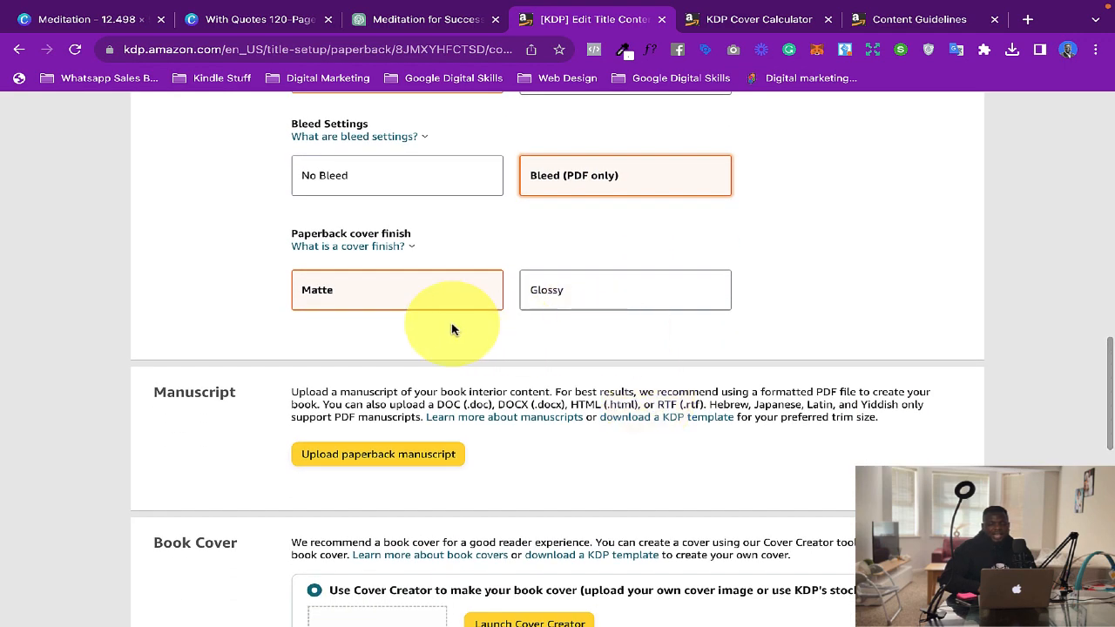
# Upload the PDF "With Quotes 120-Page KDP Journal Interior Template" from the Desktop as the paperback manuscript
pyautogui.scroll(-3, 574, 383)
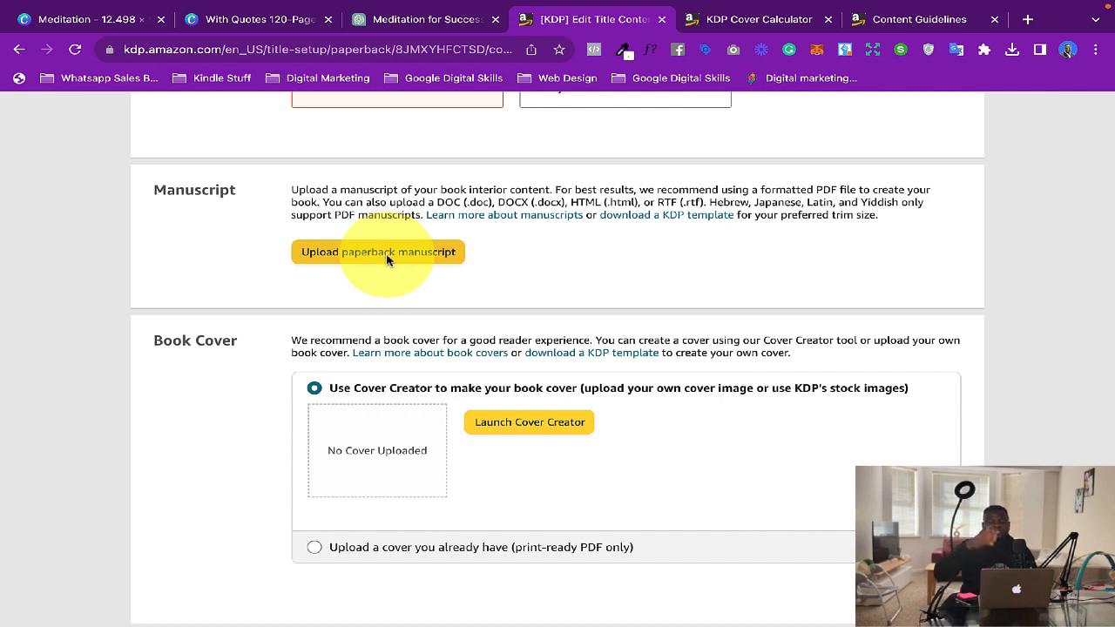
pyautogui.click(387, 252)
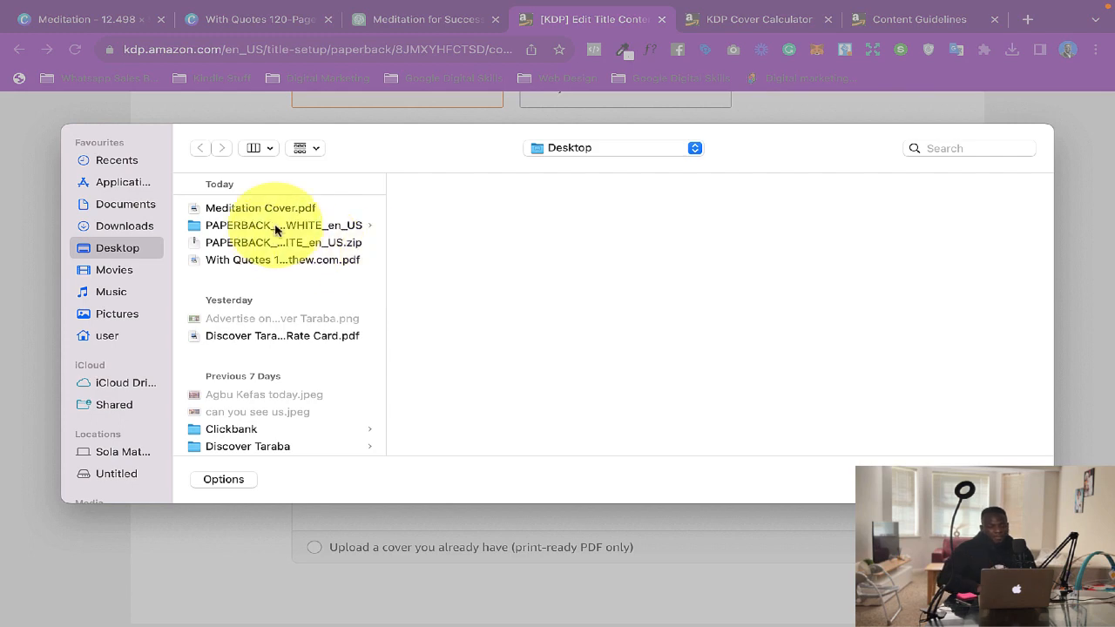
pyautogui.click(278, 260)
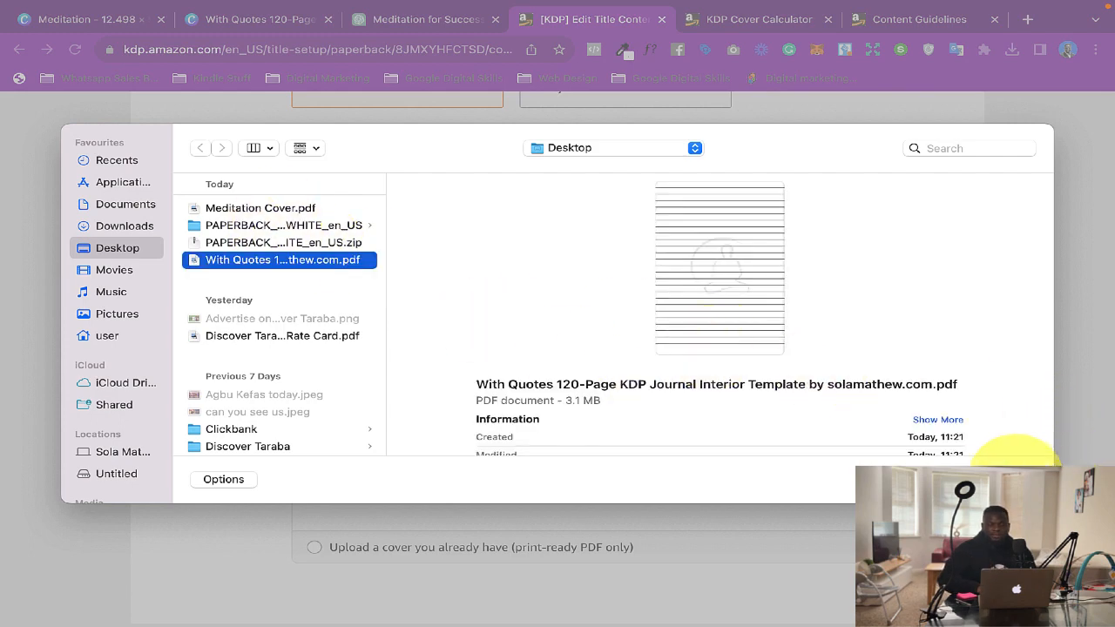
pyautogui.click(1010, 479)
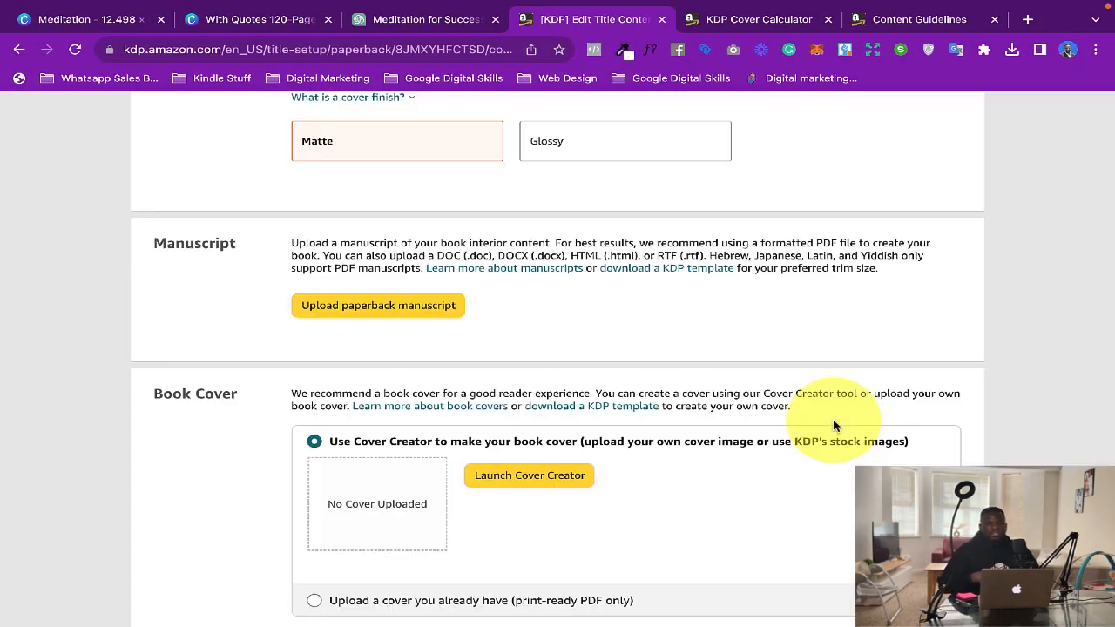
# Choose to supply an existing print-ready cover, upload Meditation Cover.pdf from the Desktop, and check the processing status of both files
pyautogui.scroll(-1, 705, 391)
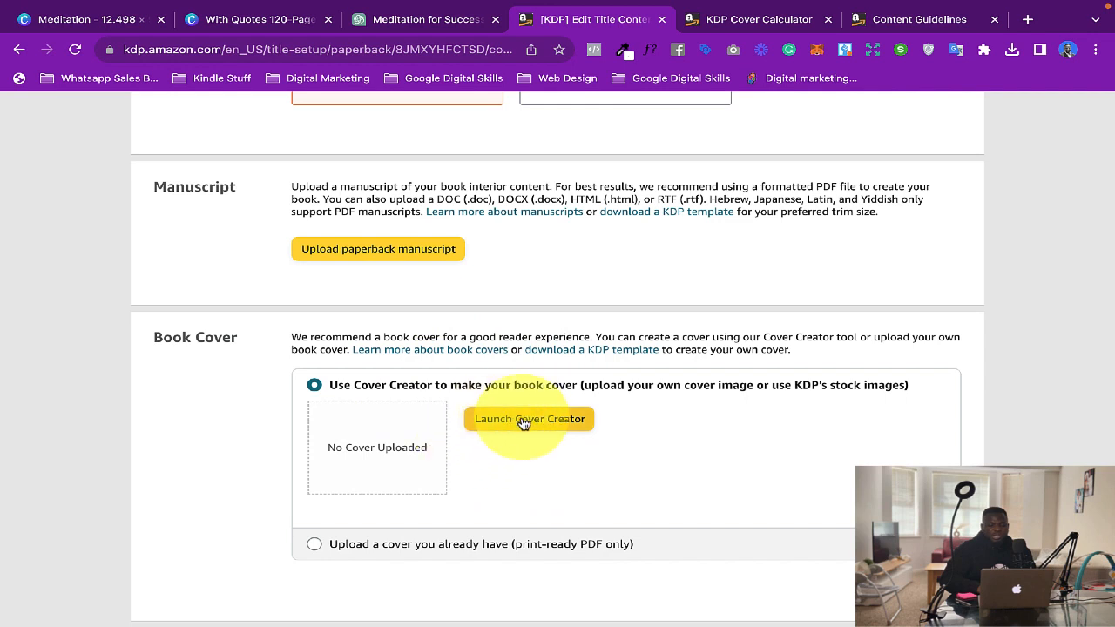
pyautogui.click(315, 545)
pyautogui.scroll(-2, 460, 505)
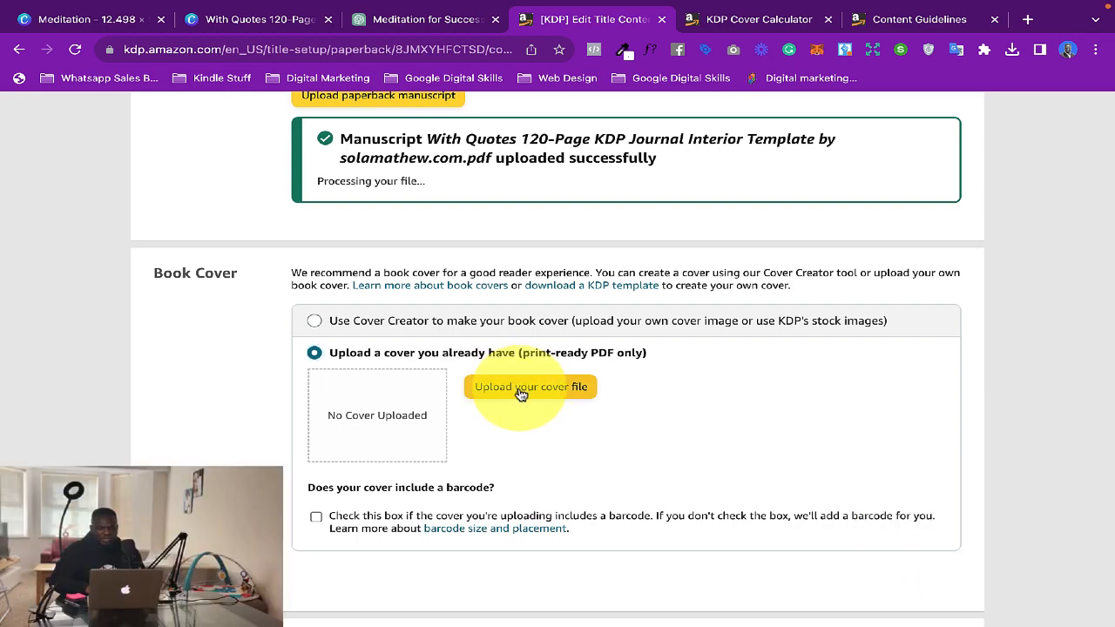
pyautogui.click(520, 388)
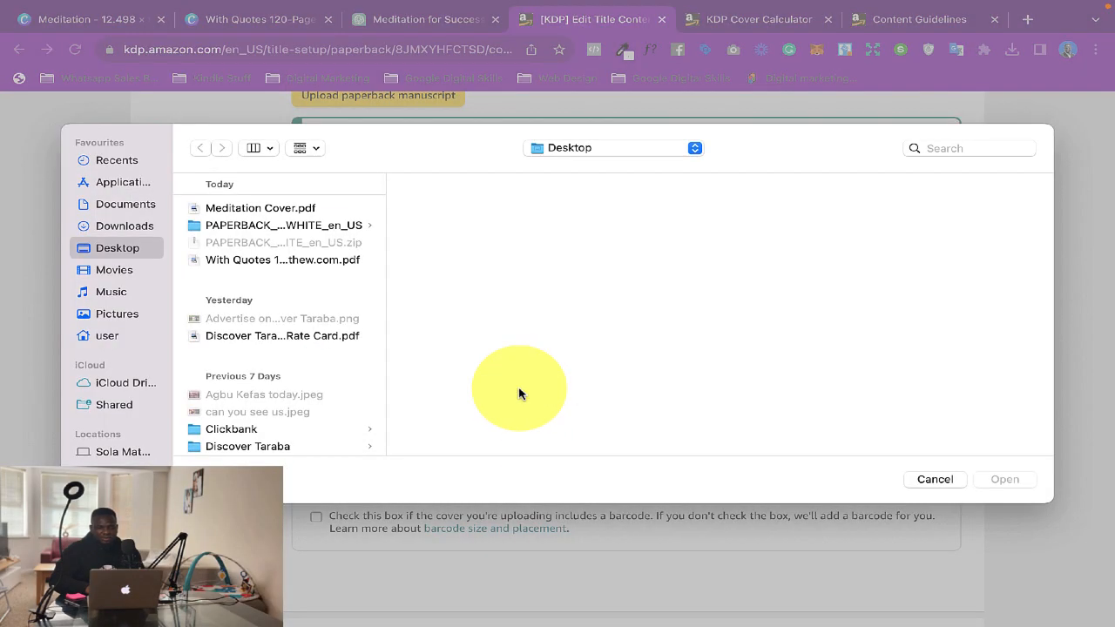
pyautogui.click(297, 210)
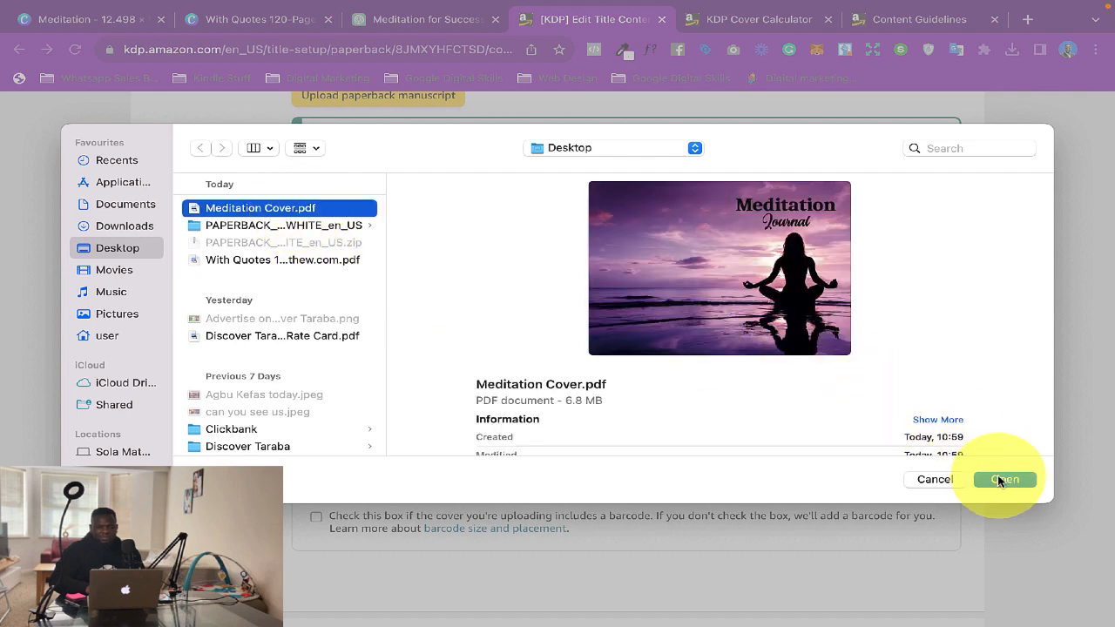
pyautogui.click(1002, 480)
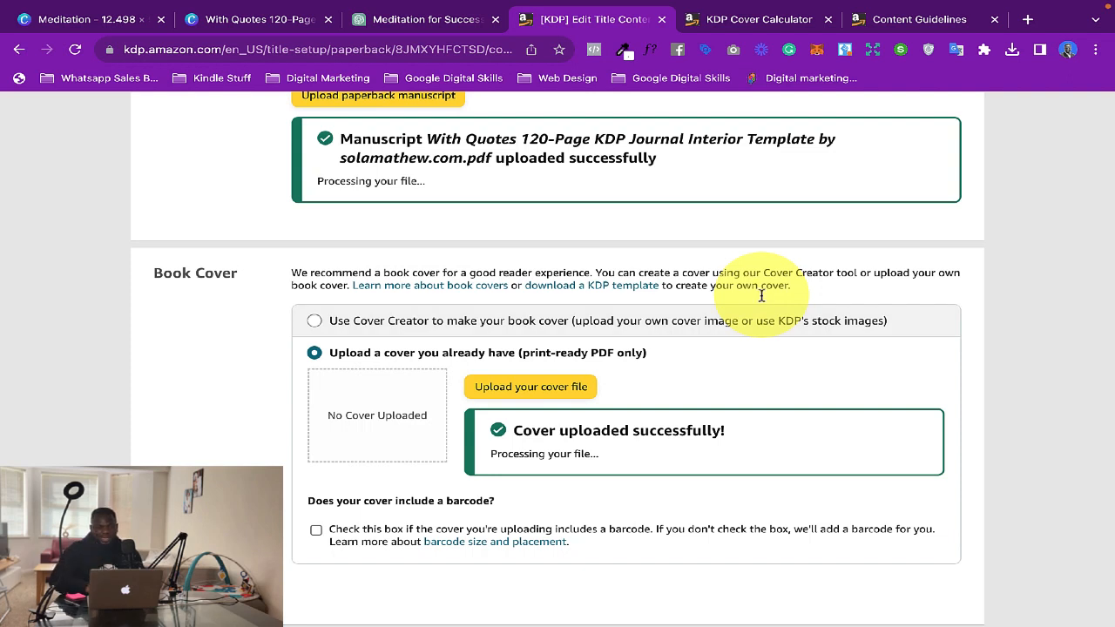
pyautogui.moveTo(316, 181); pyautogui.dragTo(438, 190)
pyautogui.moveTo(462, 455); pyautogui.dragTo(614, 460)
pyautogui.click(809, 381)
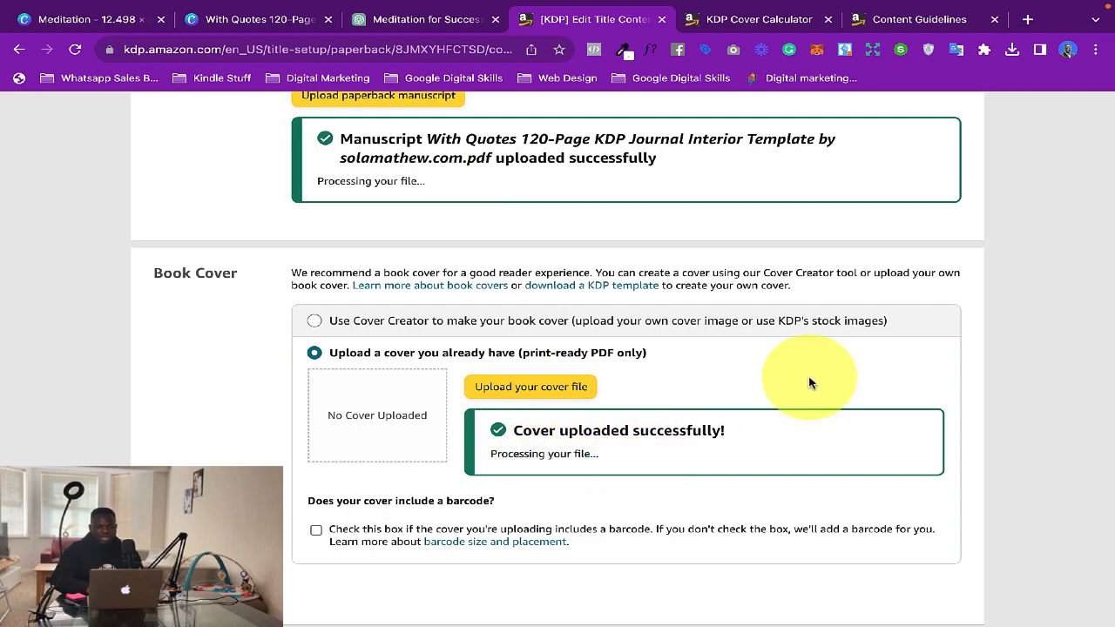
# Answer No to the question about using AI tools for the book's texts, images or translations
pyautogui.scroll(2, 809, 380)
pyautogui.scroll(-8, 808, 383)
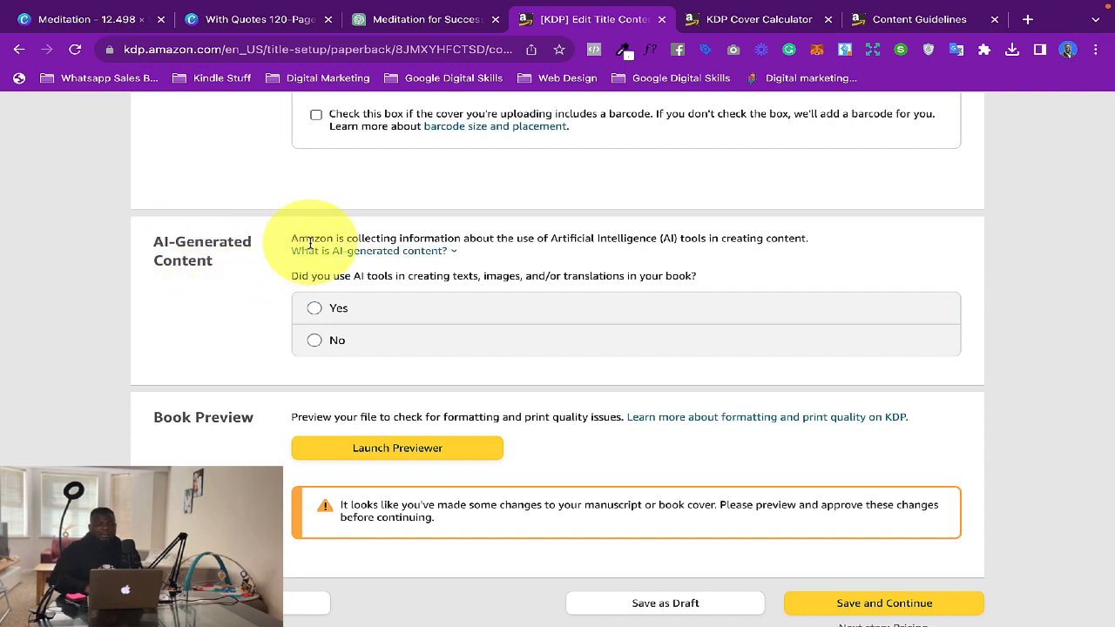
pyautogui.moveTo(409, 250)
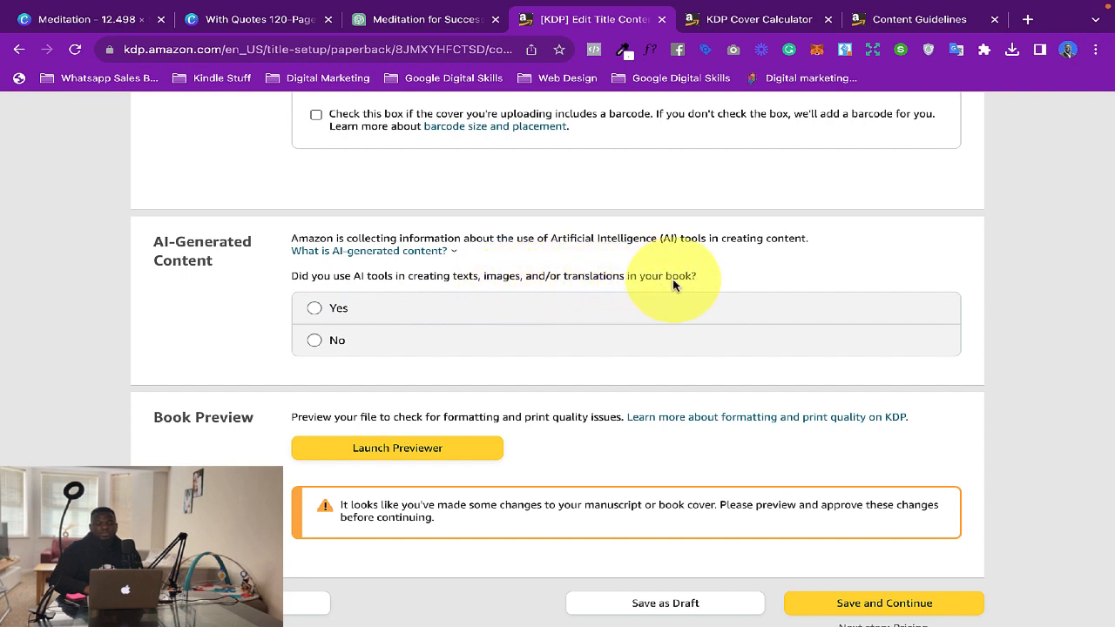
pyautogui.click(342, 342)
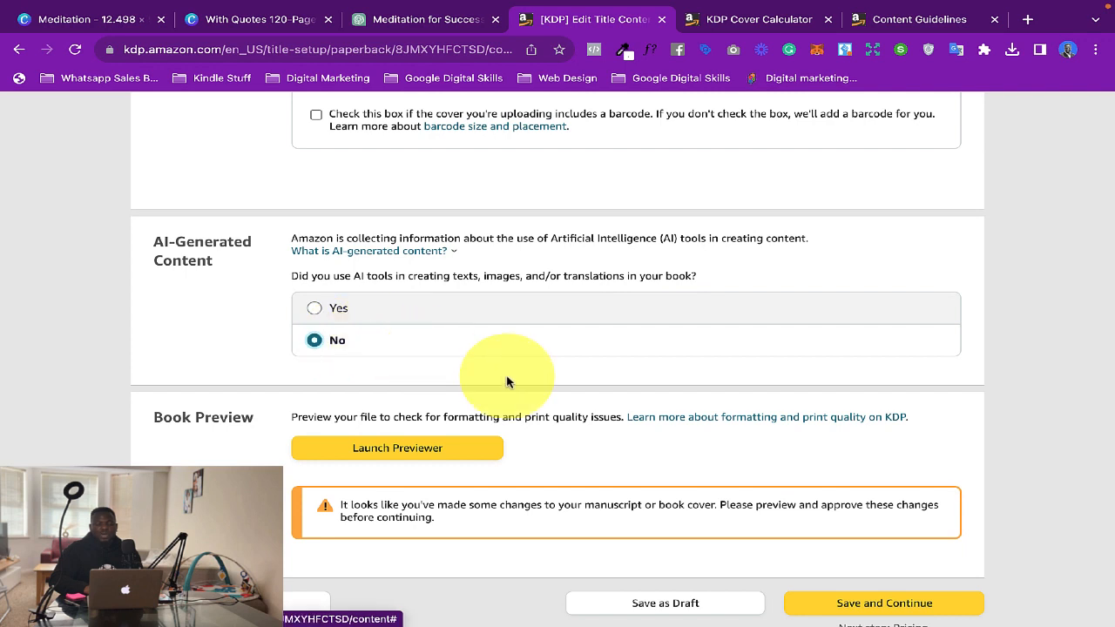
# Try answering Yes to AI-generated content, set Texts to None, look through the Images choices, and return the answer to No
pyautogui.click(373, 318)
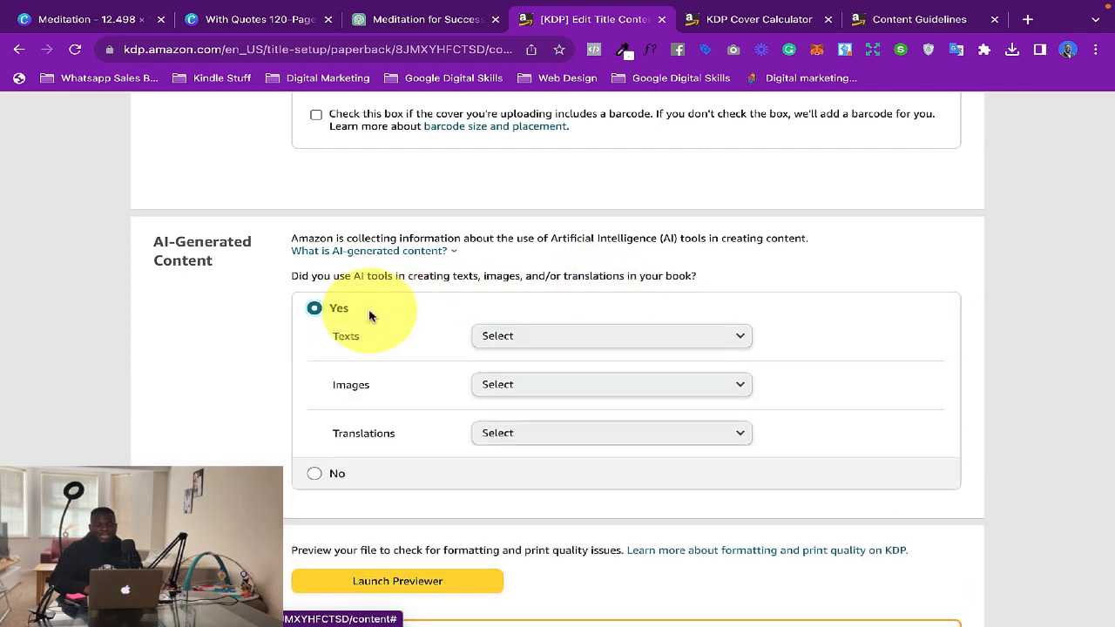
pyautogui.click(536, 338)
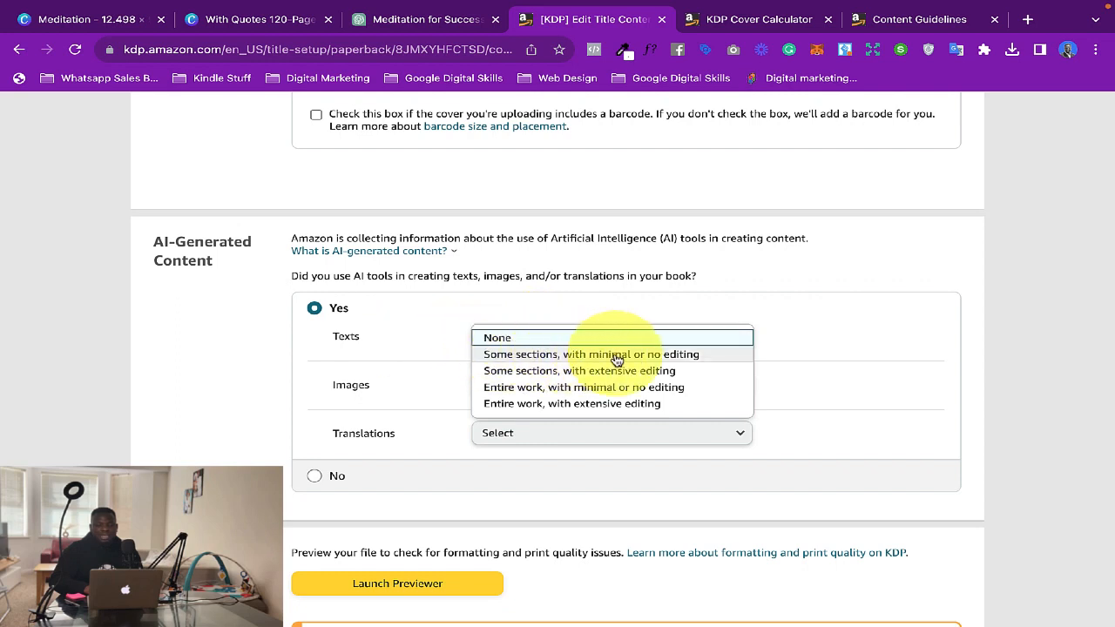
pyautogui.click(501, 340)
pyautogui.click(499, 338)
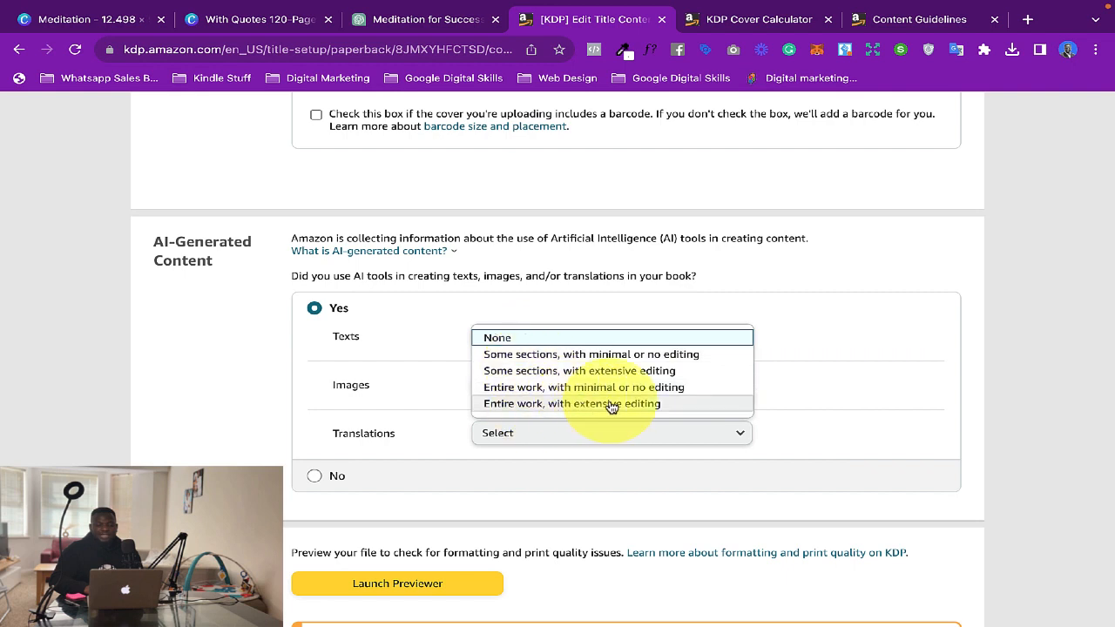
pyautogui.click(558, 341)
pyautogui.click(513, 384)
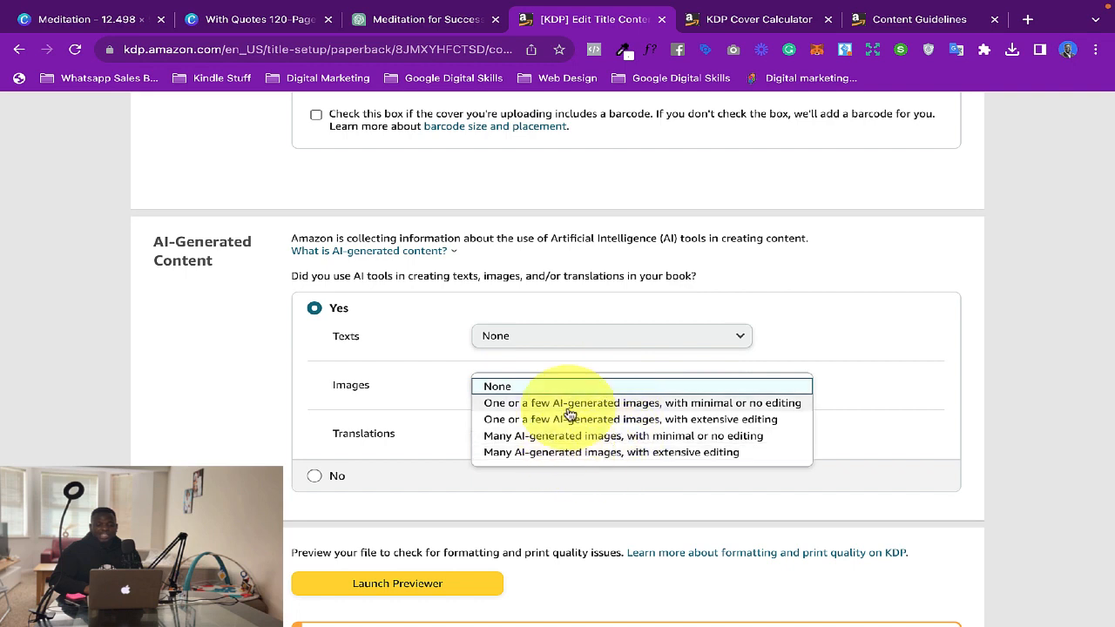
pyautogui.click(424, 362)
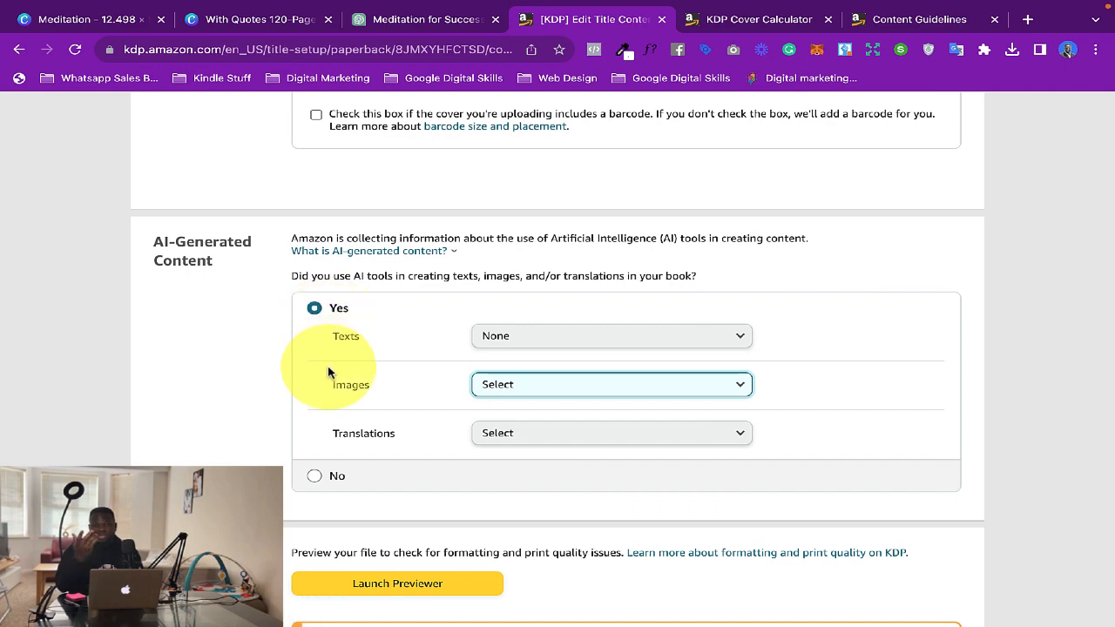
pyautogui.click(314, 476)
# Try to save the paperback content and continue to the pricing stage
pyautogui.scroll(-2, 616, 453)
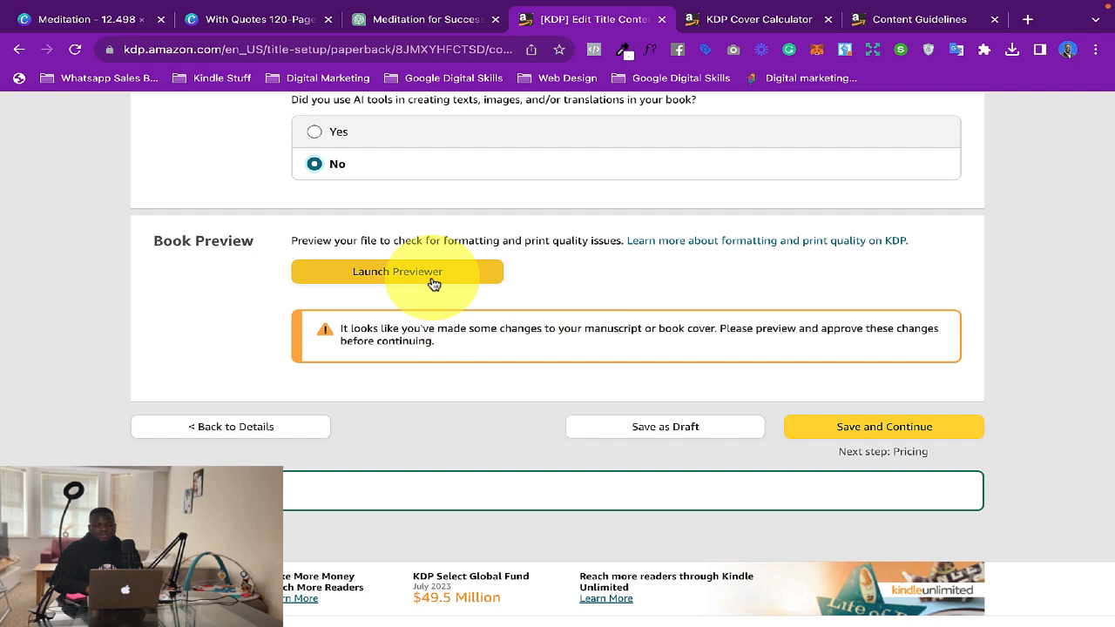
pyautogui.click(870, 427)
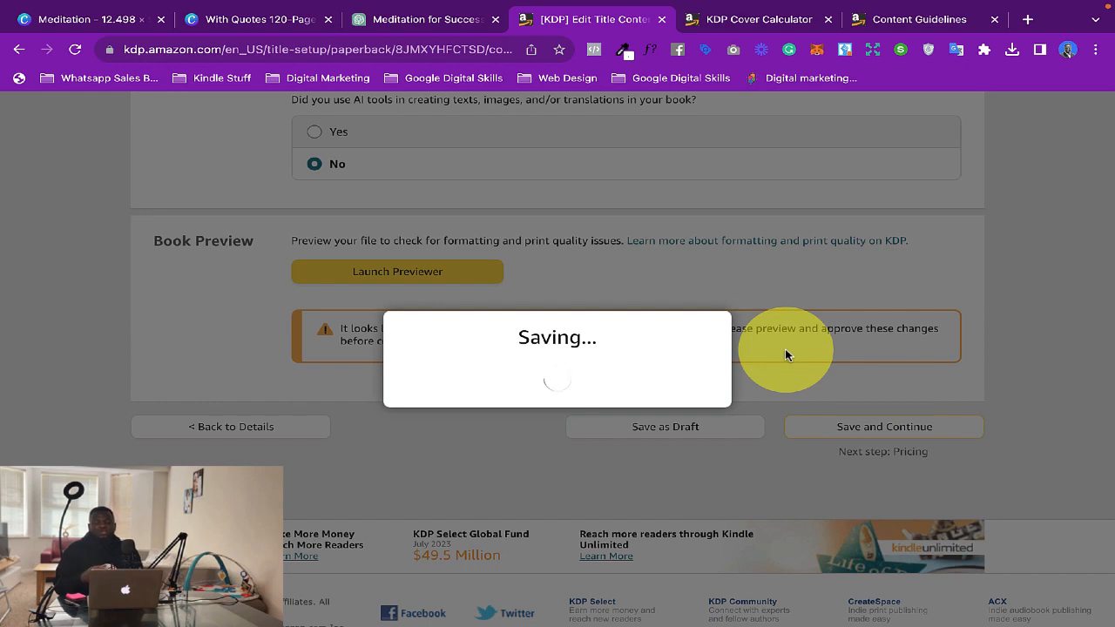
pyautogui.scroll(1, 642, 293)
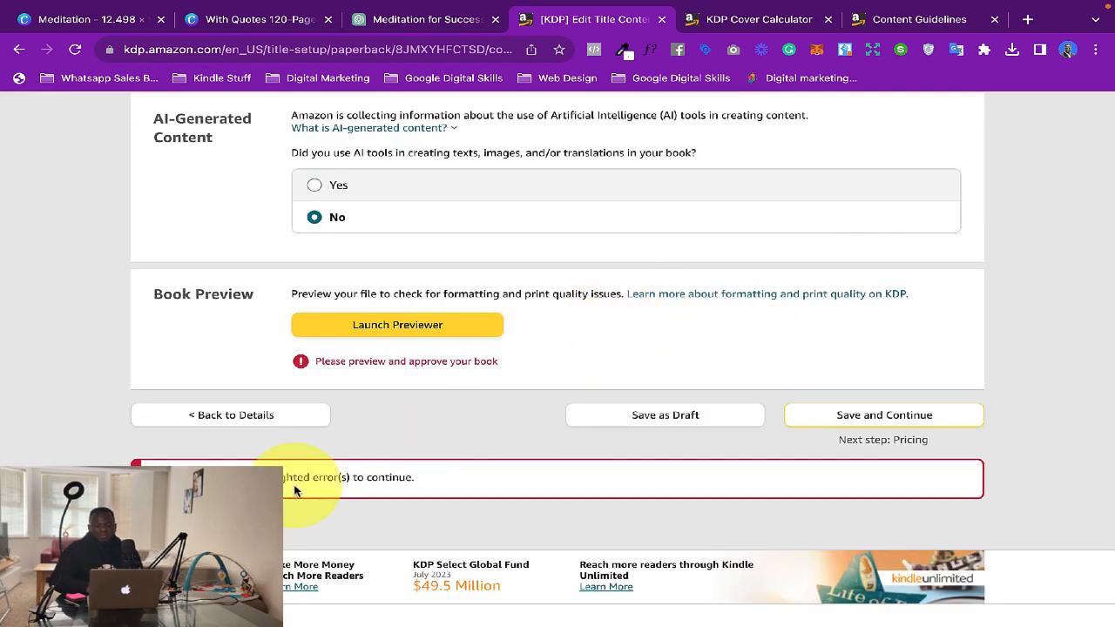
pyautogui.moveTo(162, 479); pyautogui.dragTo(415, 490)
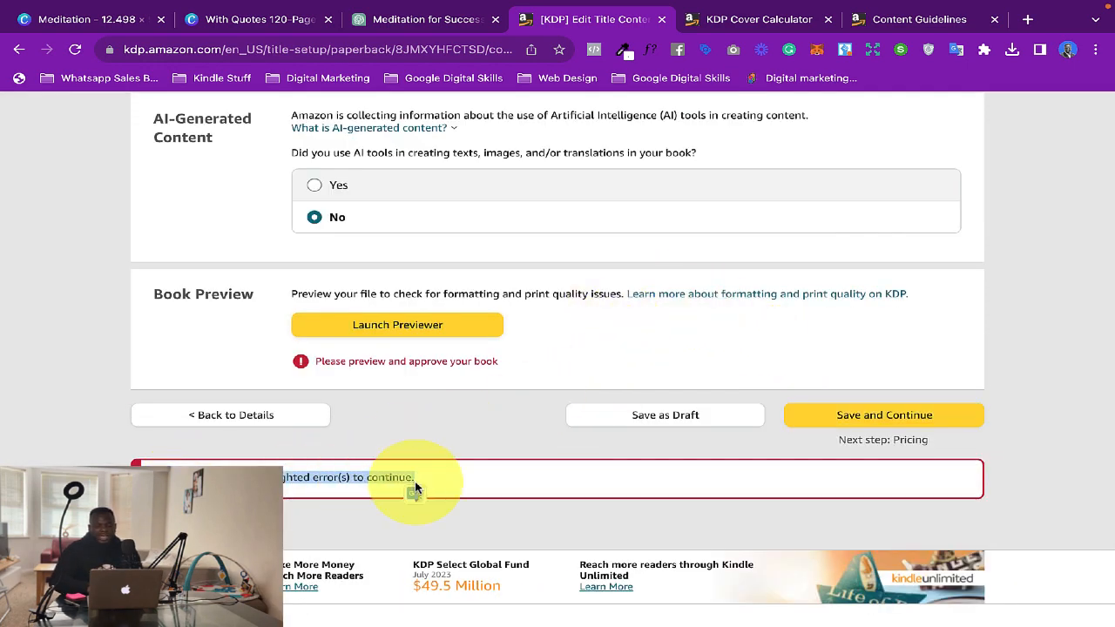
pyautogui.click(566, 357)
# Examine the whole paperback content form, from the ISBN options to the book preview, for fields highlighted as errors
pyautogui.scroll(3, 708, 294)
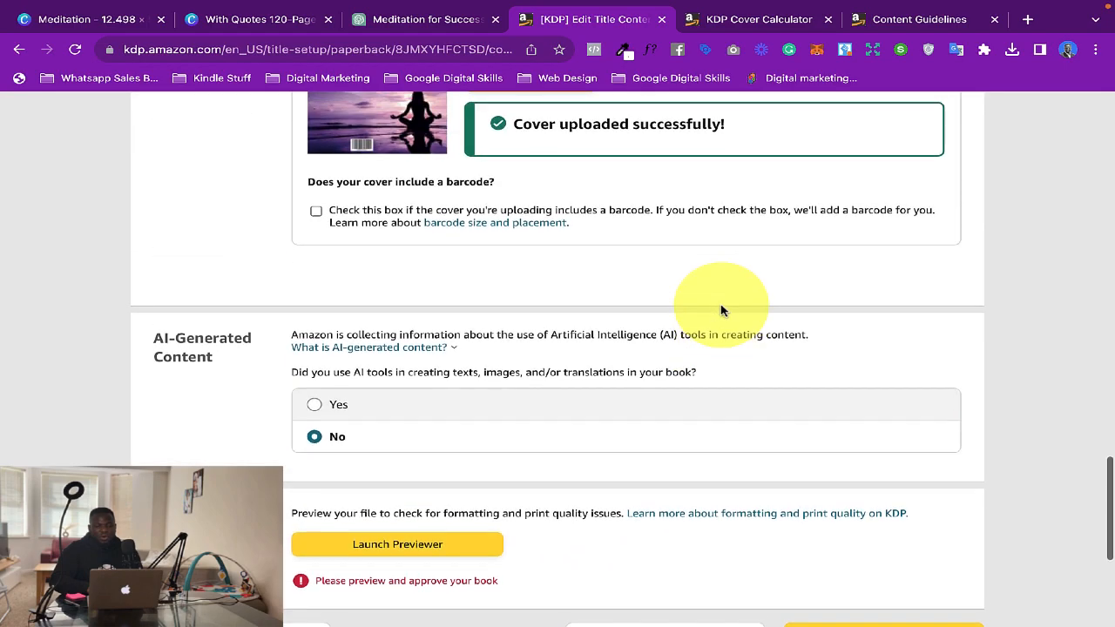
pyautogui.scroll(5, 721, 310)
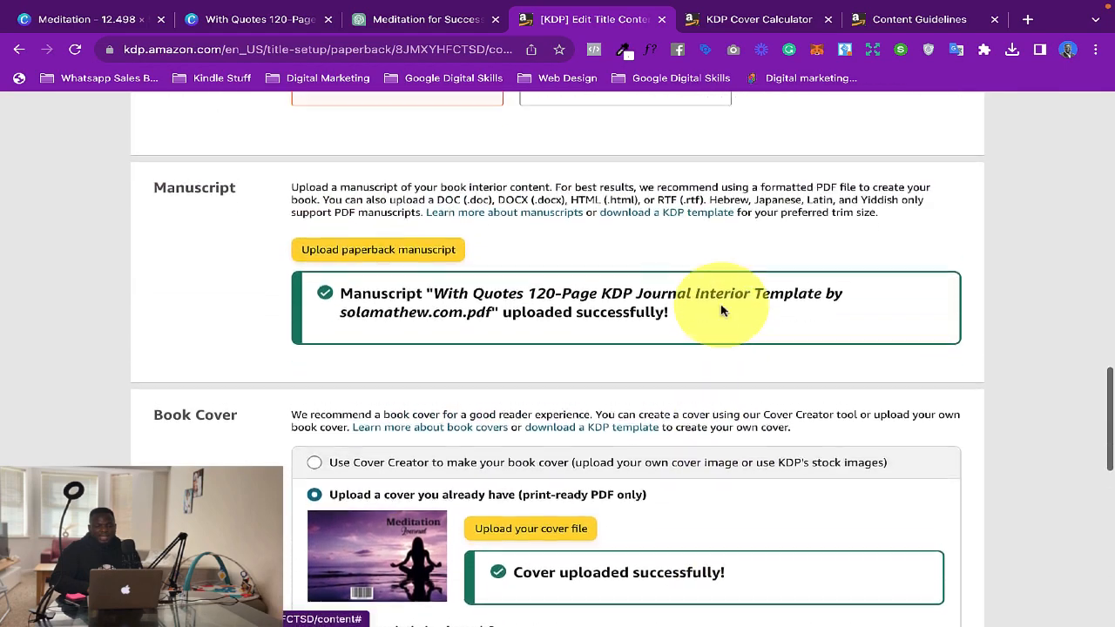
pyautogui.scroll(8, 721, 310)
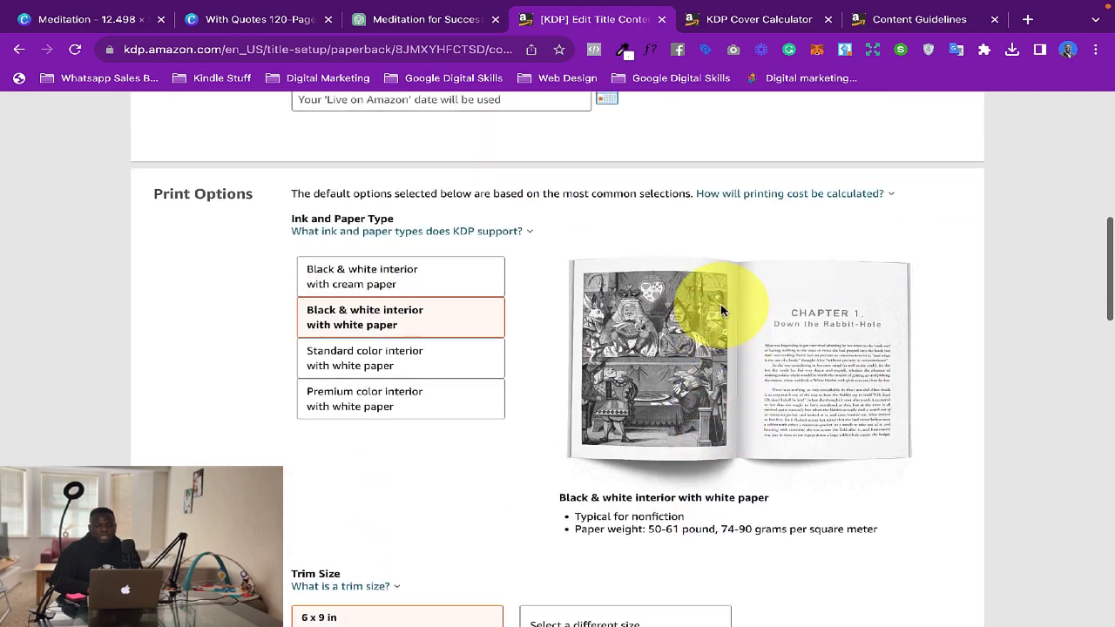
pyautogui.scroll(8, 721, 310)
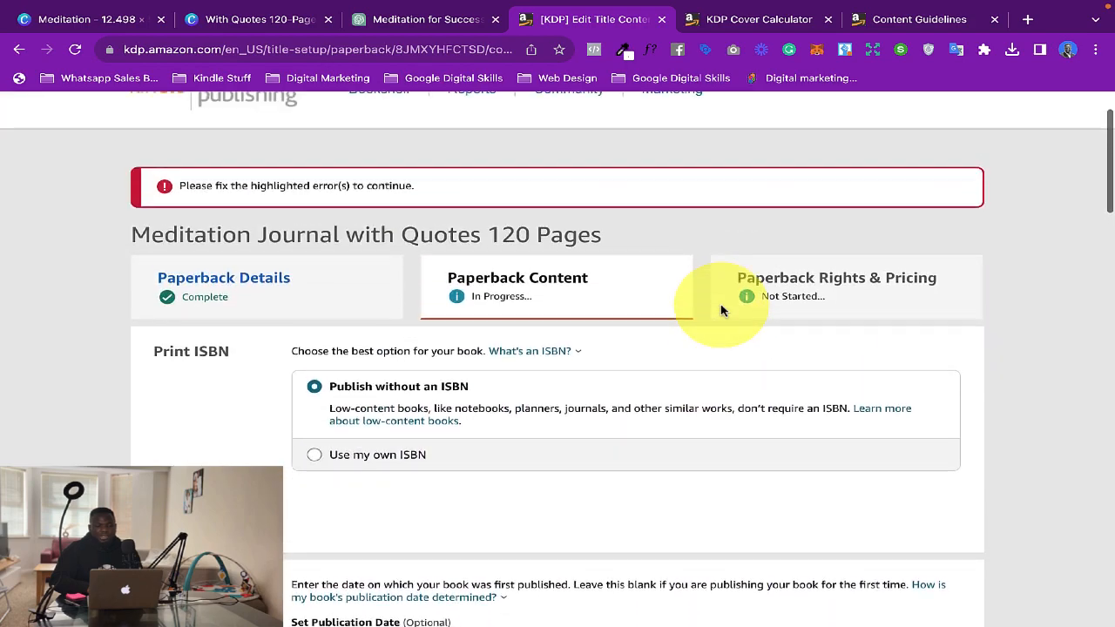
pyautogui.scroll(1, 721, 310)
pyautogui.scroll(-6, 721, 310)
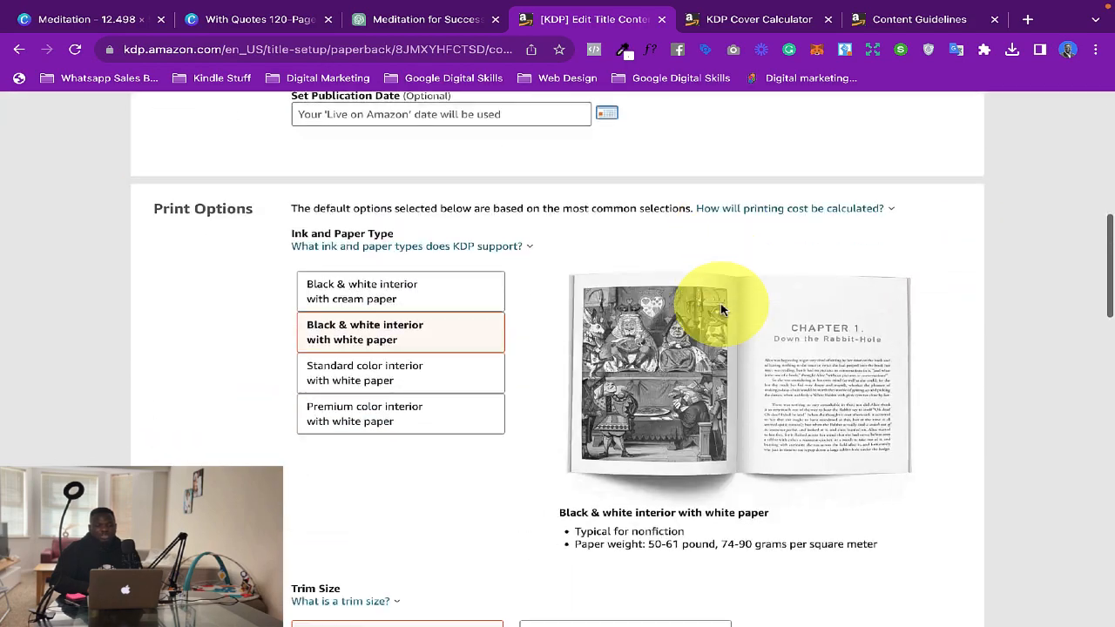
pyautogui.scroll(-12, 721, 310)
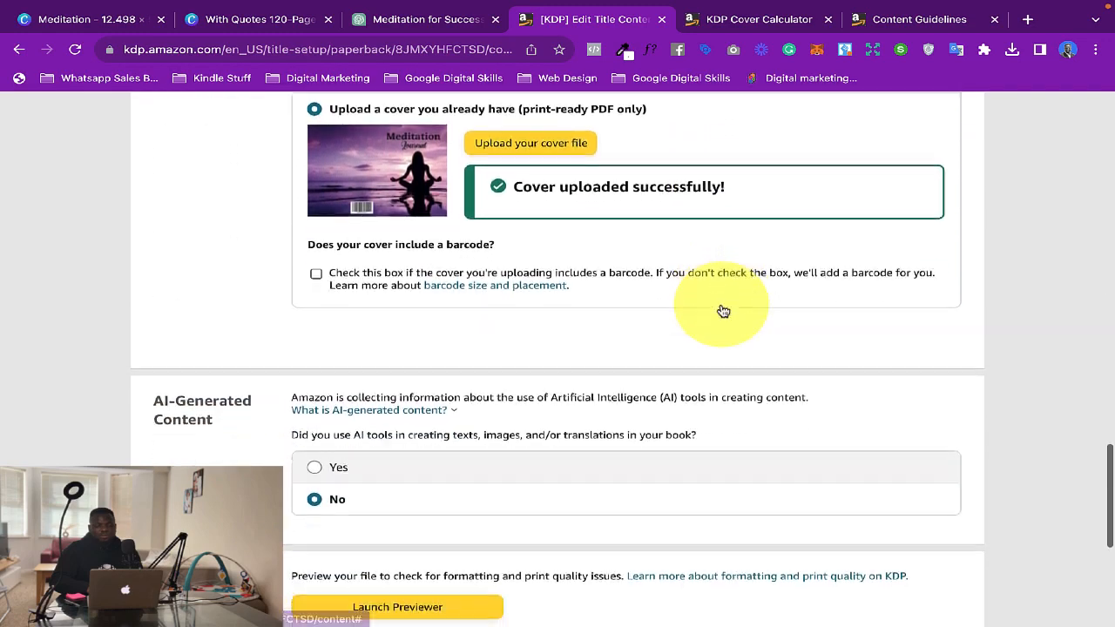
pyautogui.scroll(-4, 723, 311)
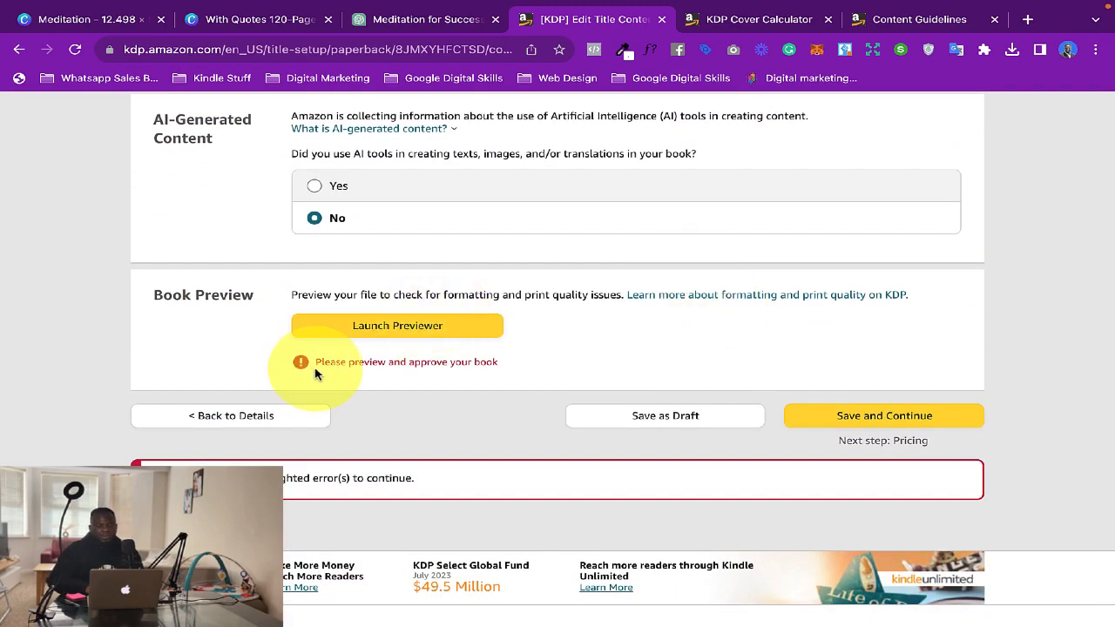
# Open the book in the Print Previewer, inspect the cover against its guides and approve it, and review the printing cost summary
pyautogui.click(439, 330)
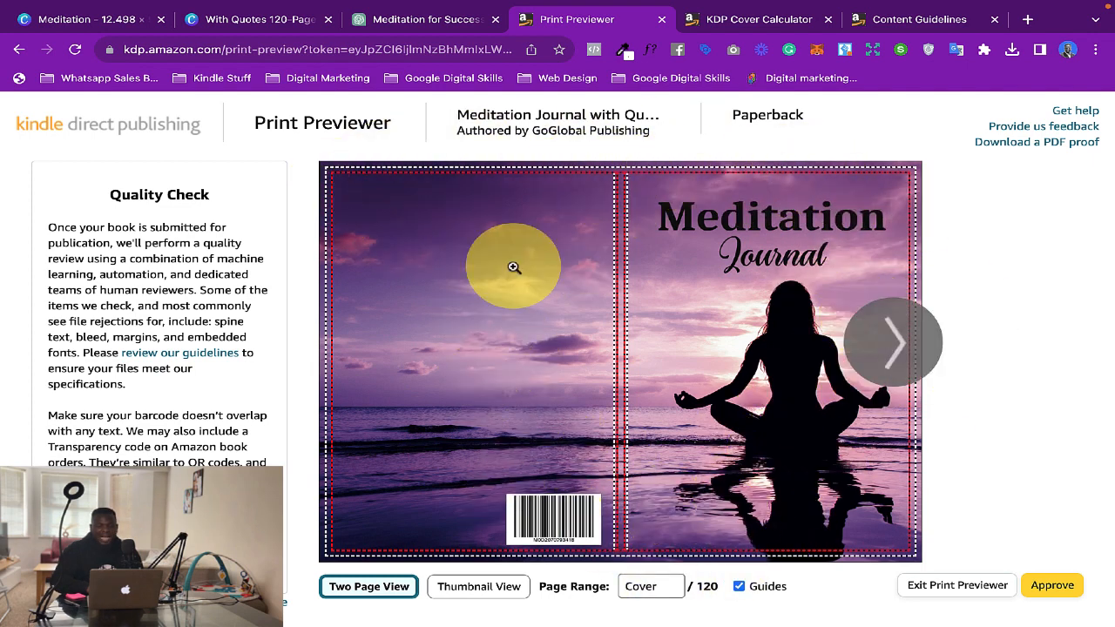
pyautogui.moveTo(755, 468)
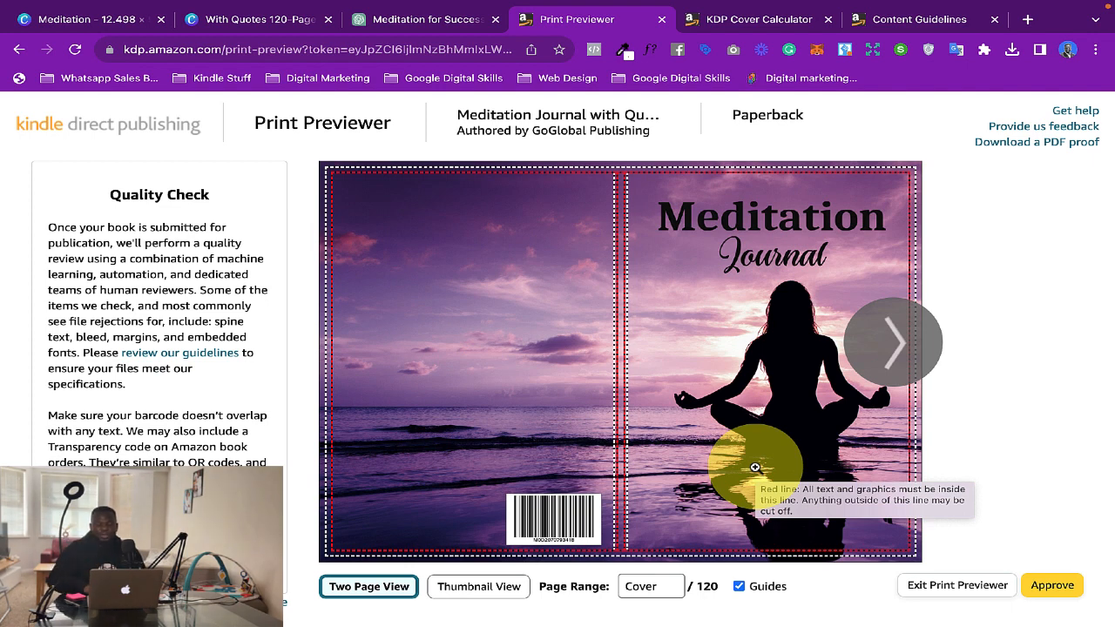
pyautogui.click(1051, 585)
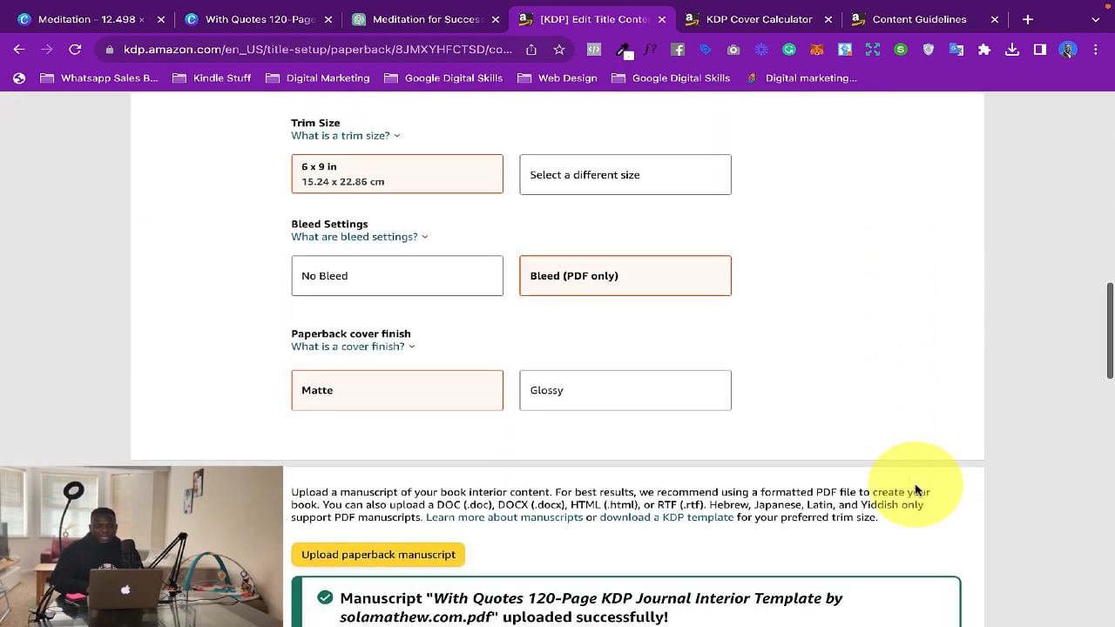
pyautogui.scroll(-10, 914, 490)
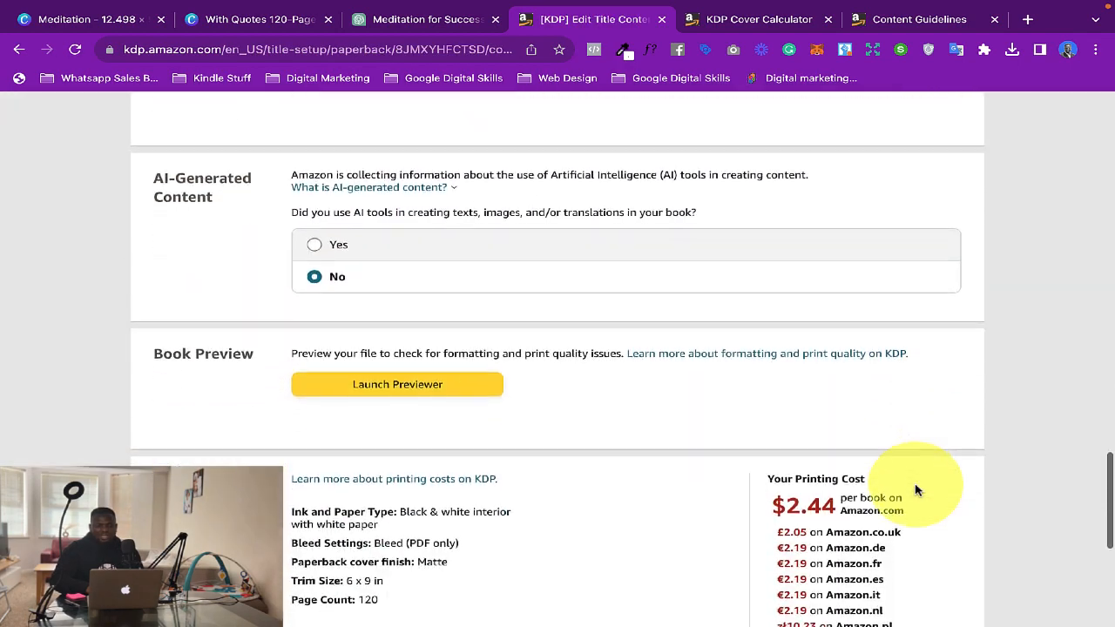
pyautogui.scroll(5, 748, 306)
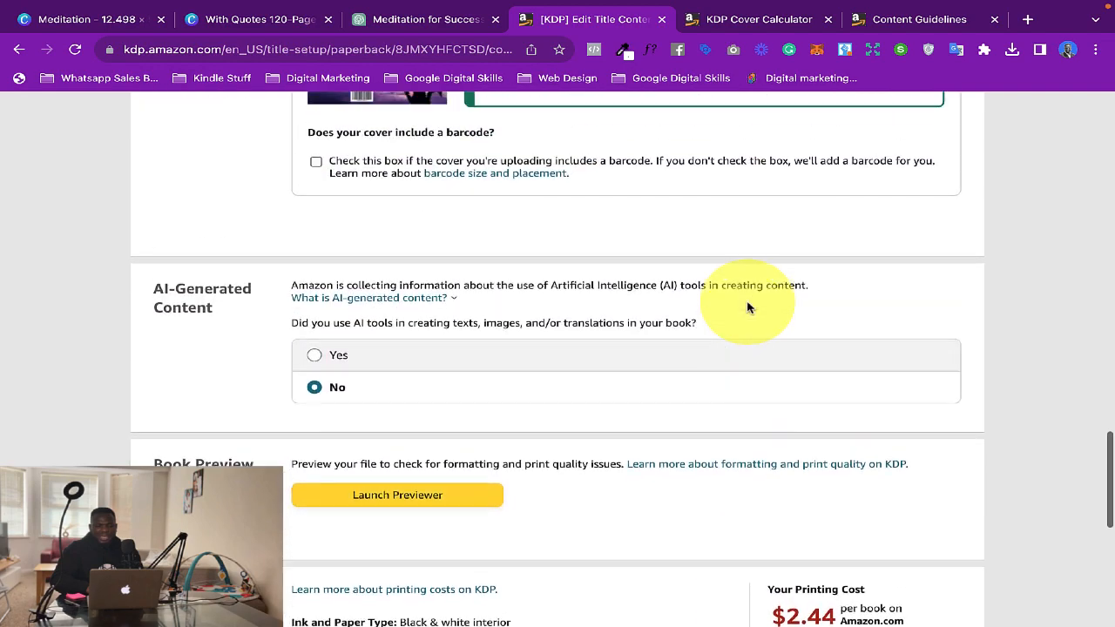
pyautogui.scroll(-5, 747, 307)
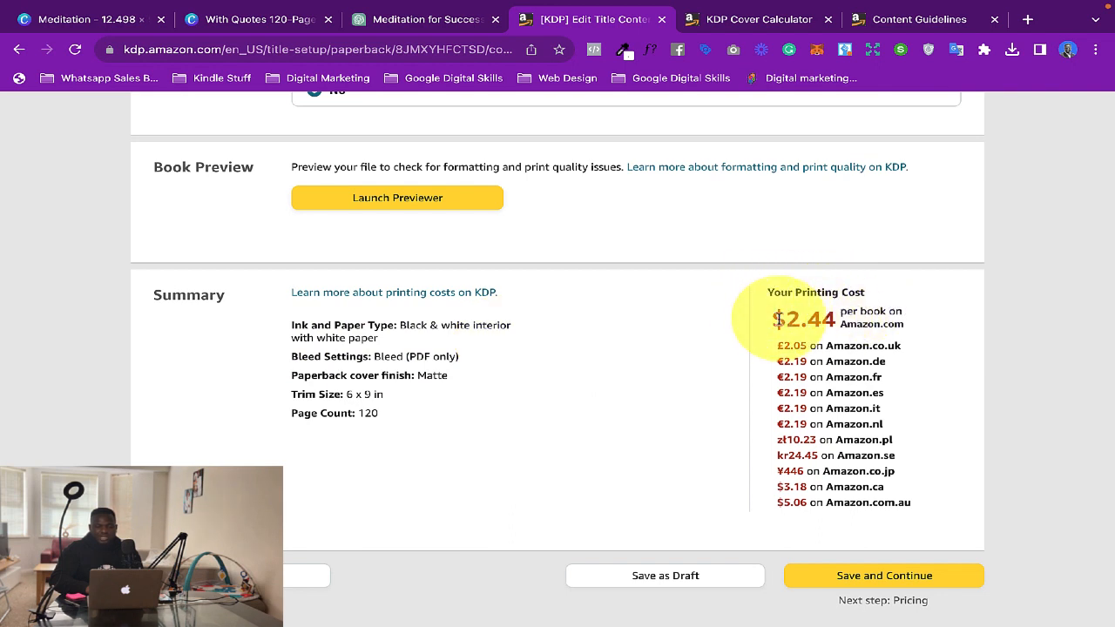
# Save the paperback content, continue to the Rights & Pricing stage, and review the territories and primary marketplace settings
pyautogui.moveTo(727, 316); pyautogui.dragTo(845, 319)
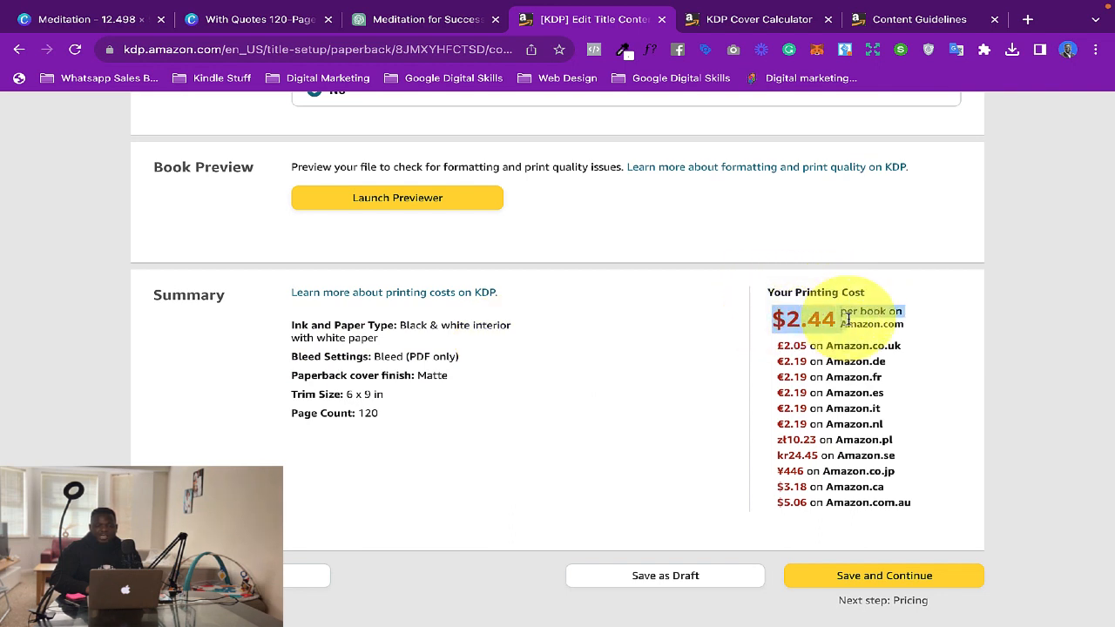
pyautogui.click(752, 320)
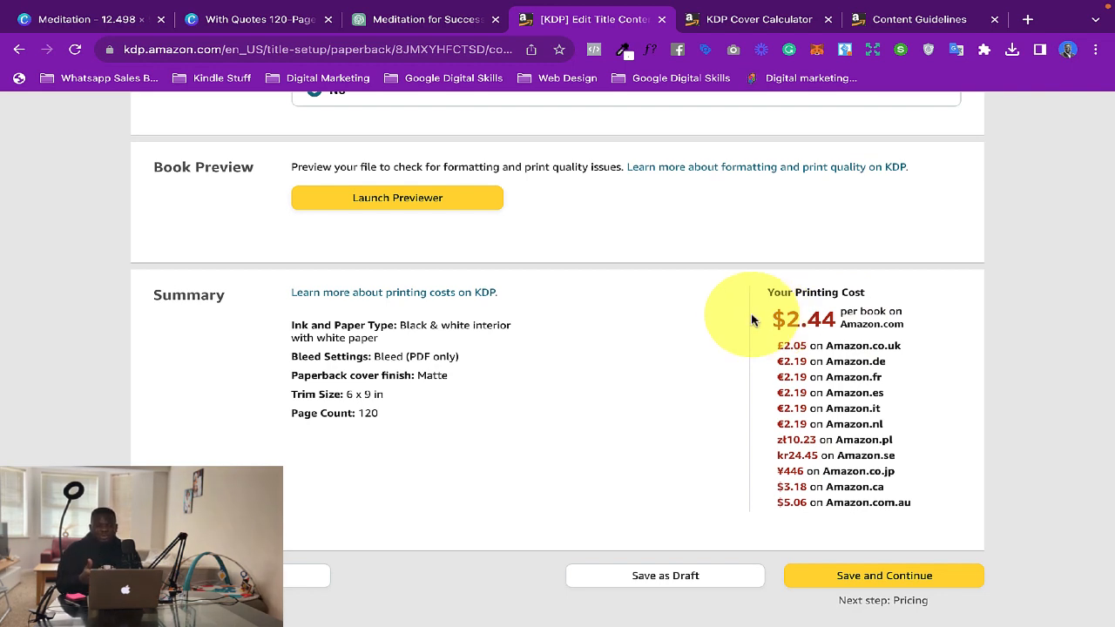
pyautogui.click(851, 578)
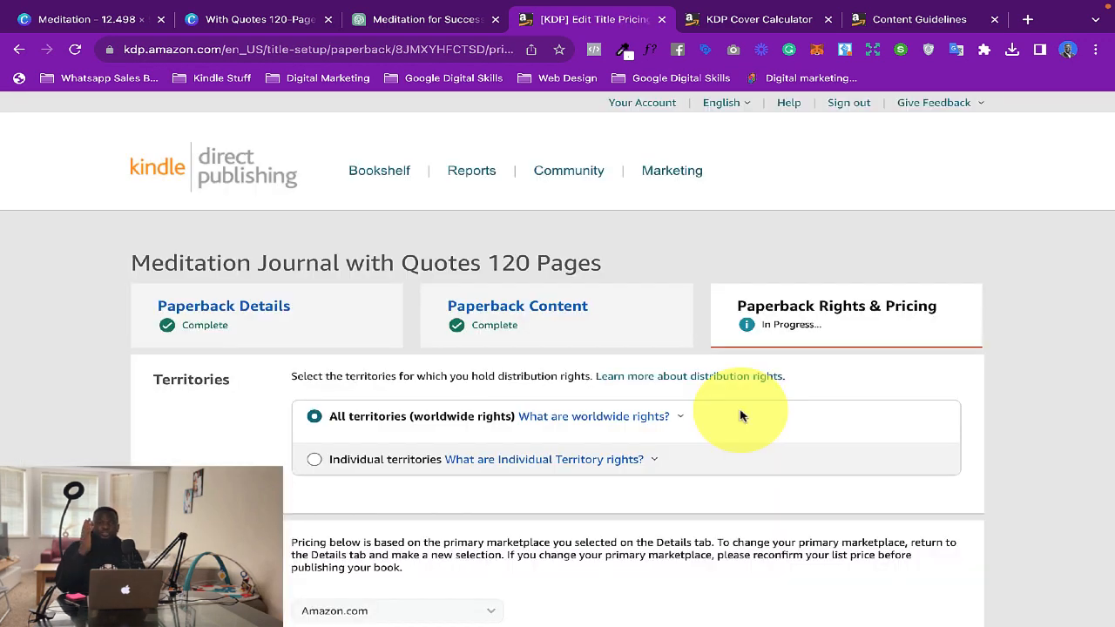
pyautogui.scroll(-2, 740, 416)
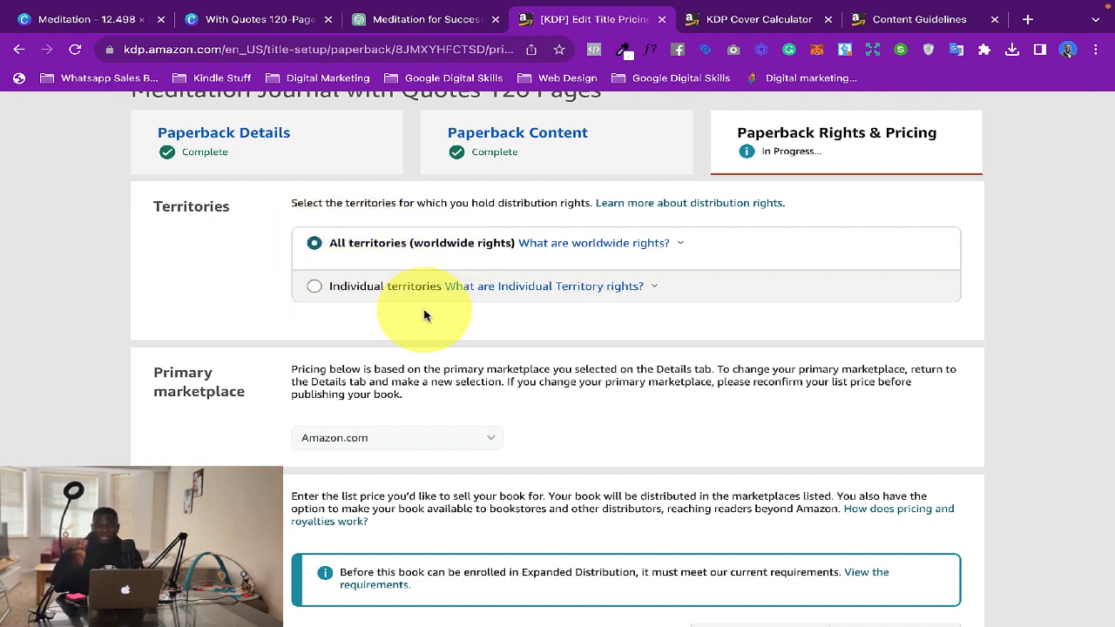
pyautogui.scroll(-1, 523, 405)
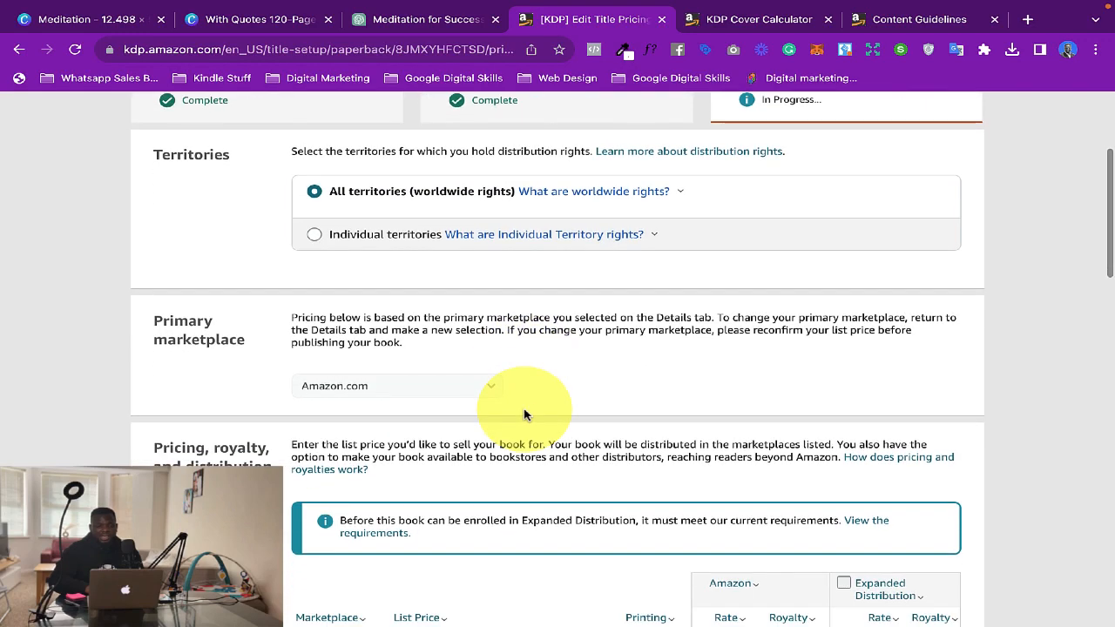
pyautogui.scroll(-2, 620, 392)
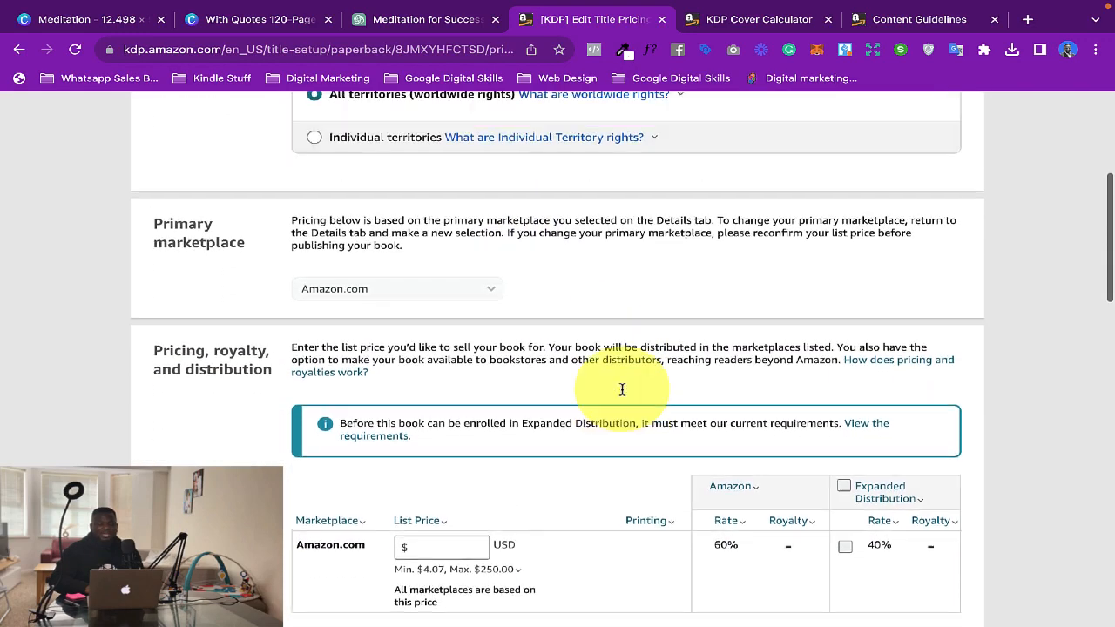
pyautogui.scroll(3, 488, 337)
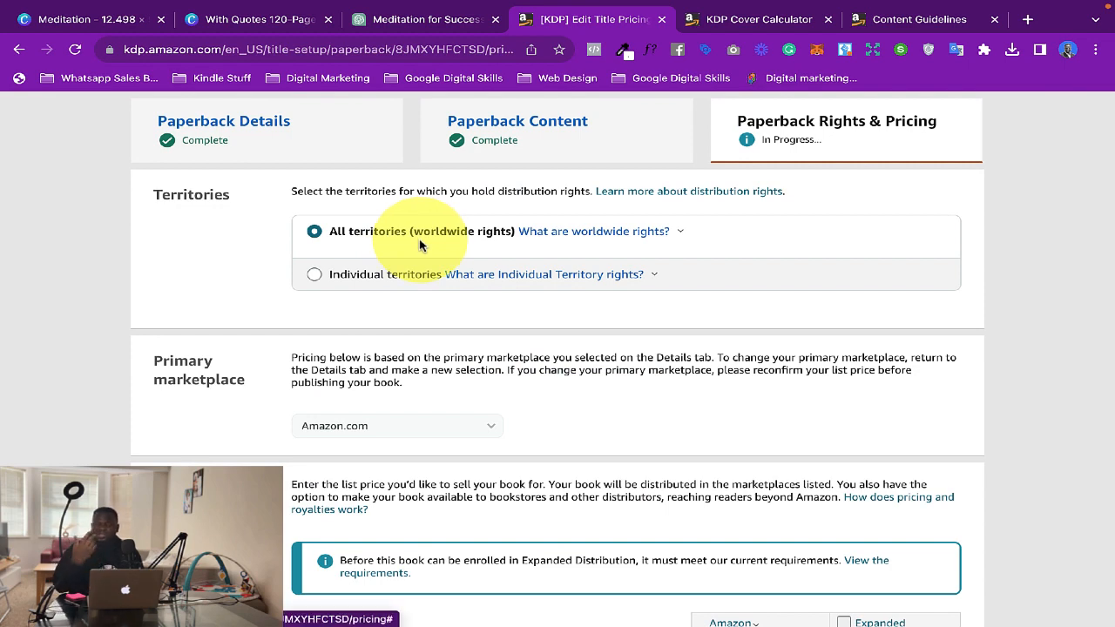
pyautogui.scroll(-2, 523, 440)
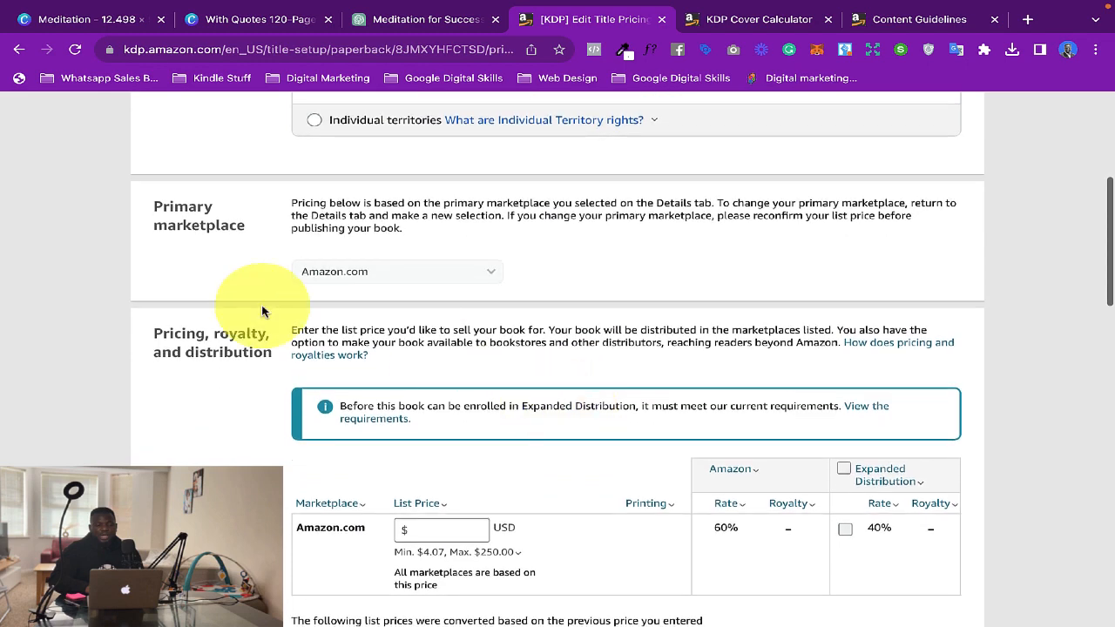
# Try an Amazon.com list price of 4.99 USD and compare it with the minimum list price and the royalty
pyautogui.scroll(-3, 468, 345)
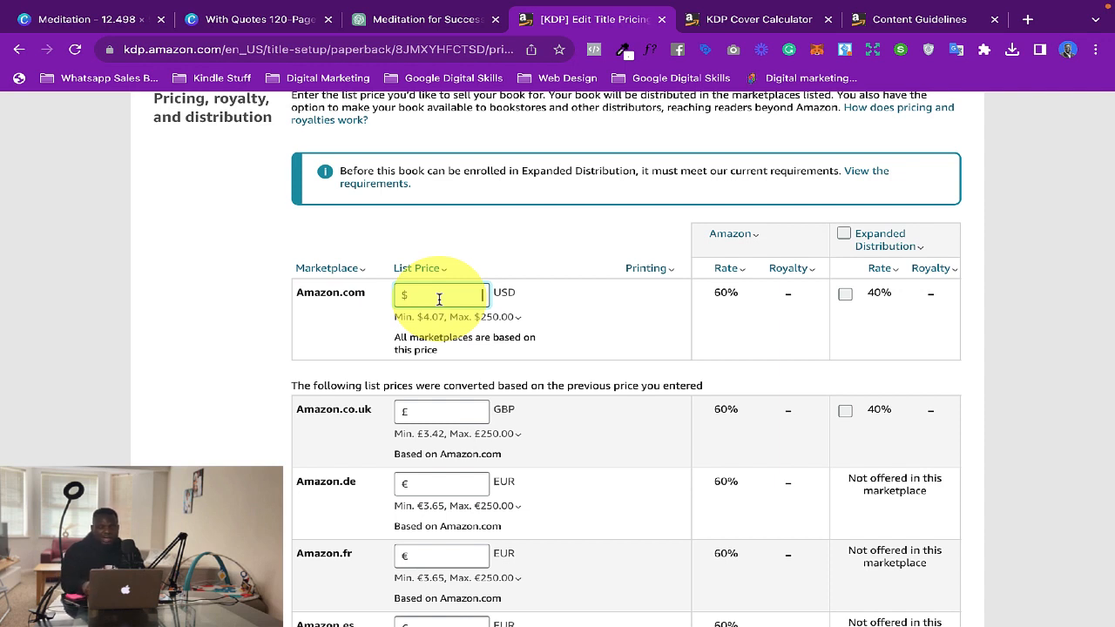
pyautogui.write('4.999')
pyautogui.press('BackSpace')
pyautogui.click(605, 316)
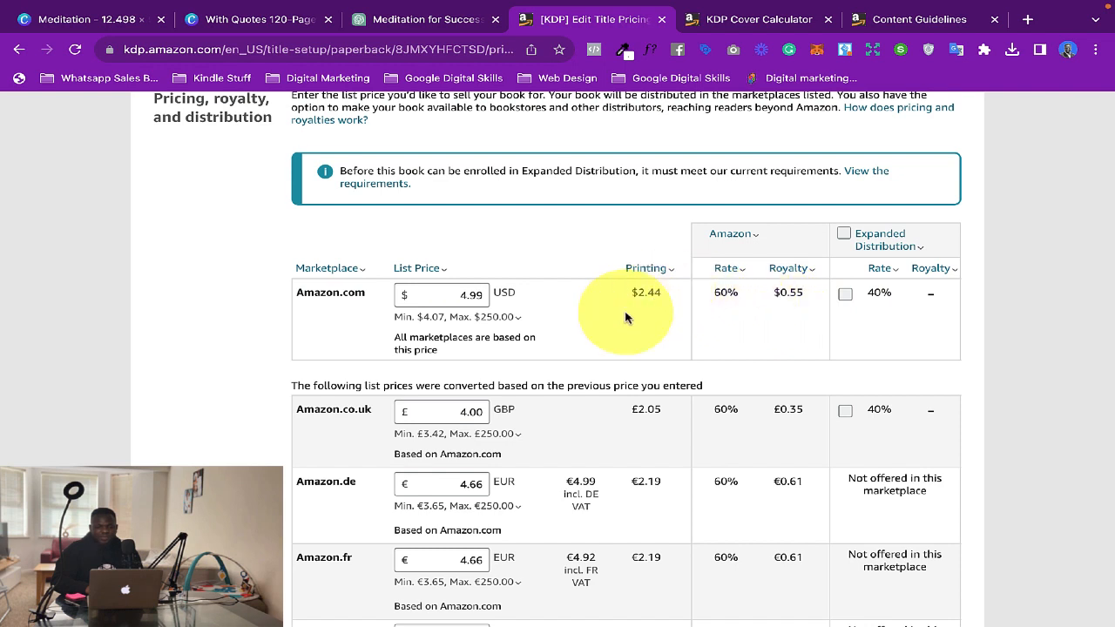
pyautogui.click(424, 319)
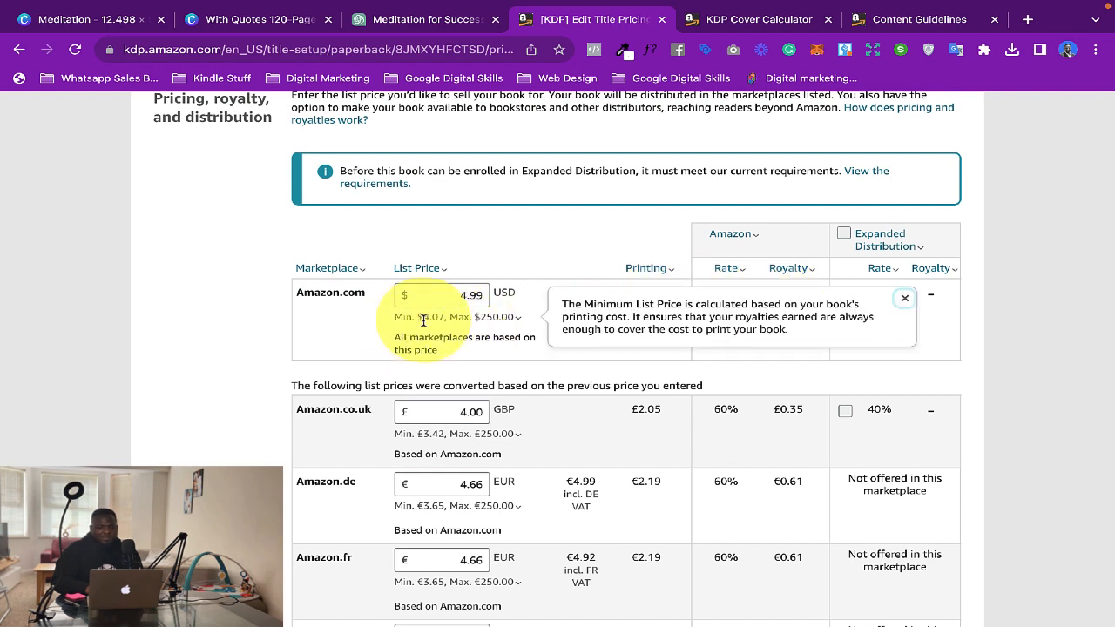
pyautogui.moveTo(417, 319); pyautogui.dragTo(443, 317)
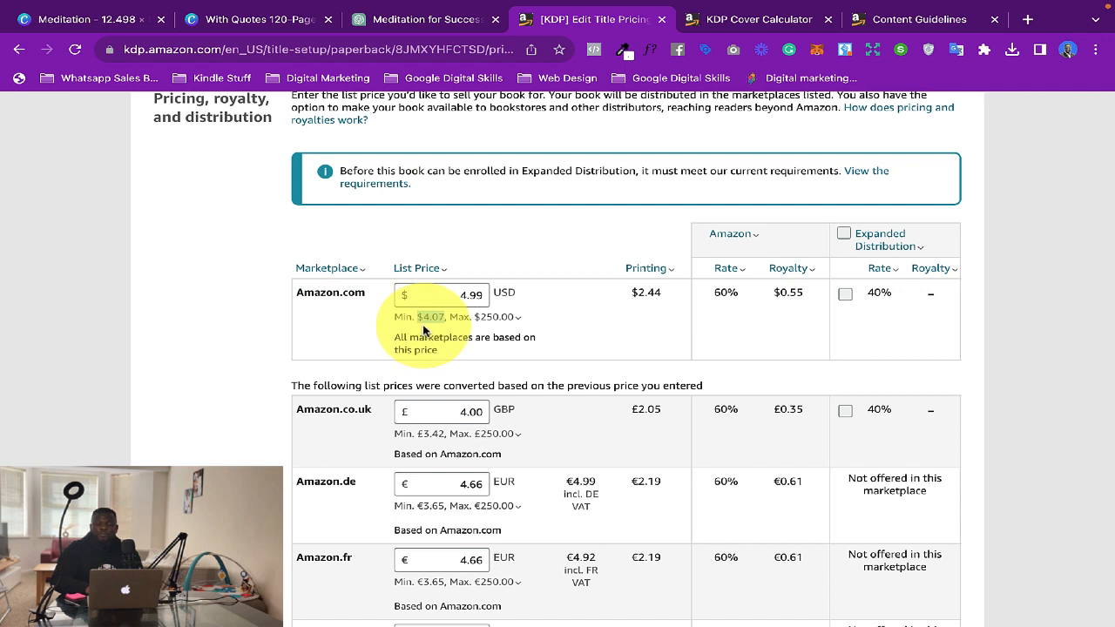
pyautogui.moveTo(475, 311)
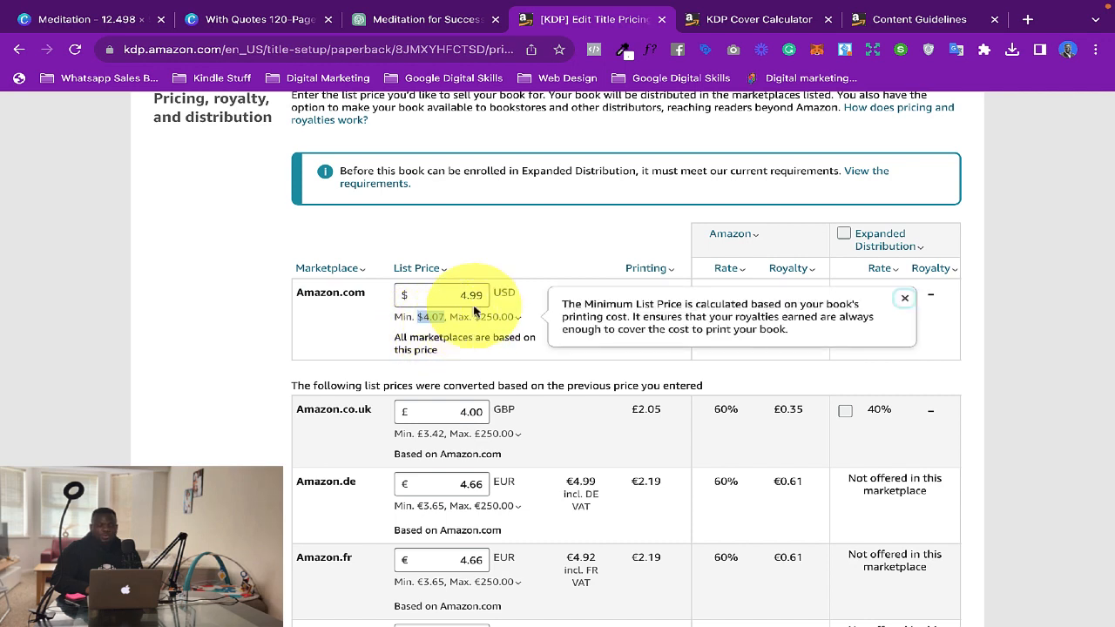
pyautogui.click(526, 315)
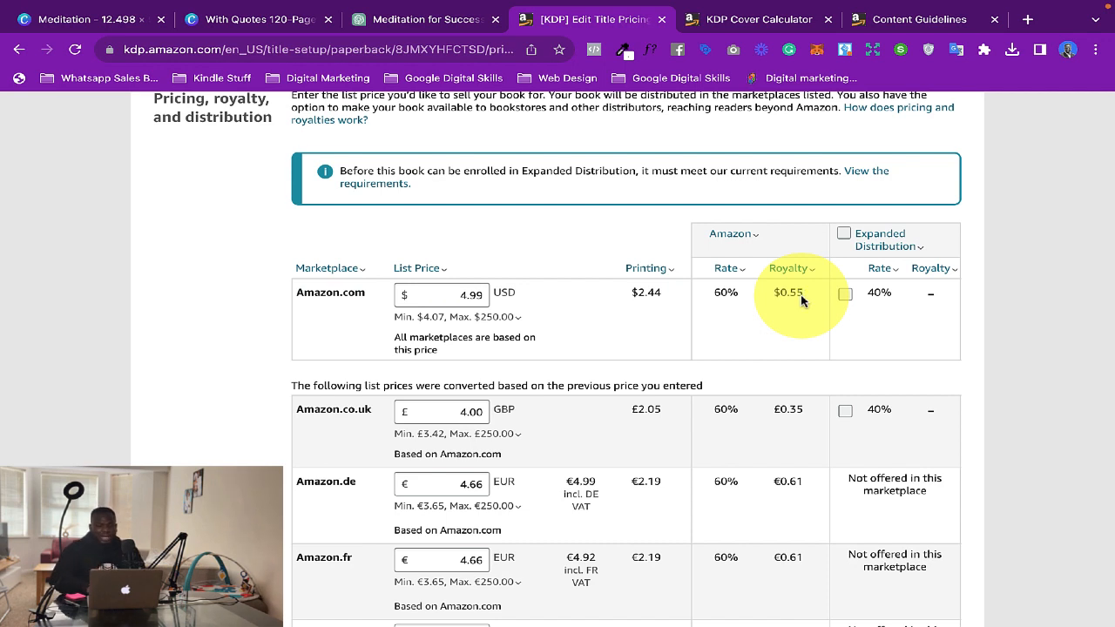
# Set the Amazon.com list price to 7.99 USD and review the royalty and the converted prices for the other marketplaces
pyautogui.doubleClick(474, 296)
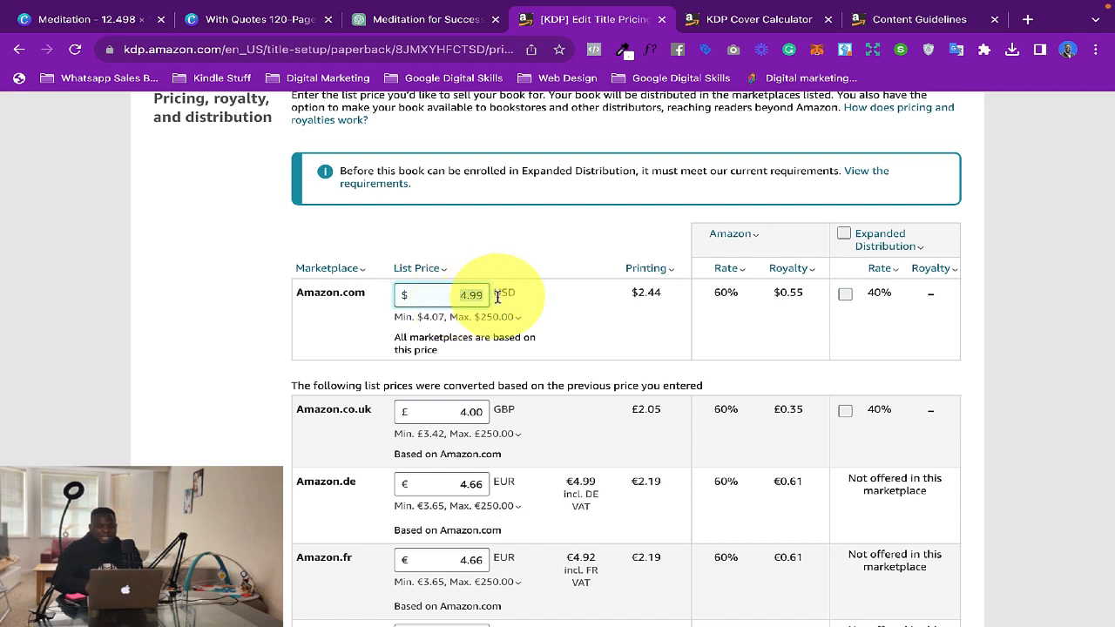
pyautogui.write('7.99')
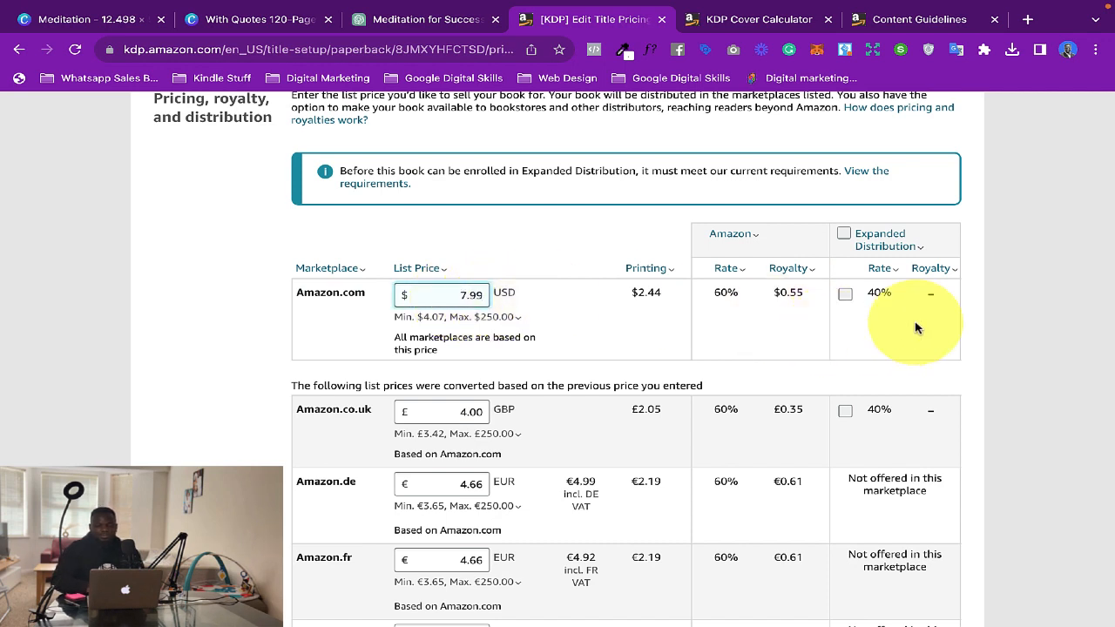
pyautogui.click(984, 323)
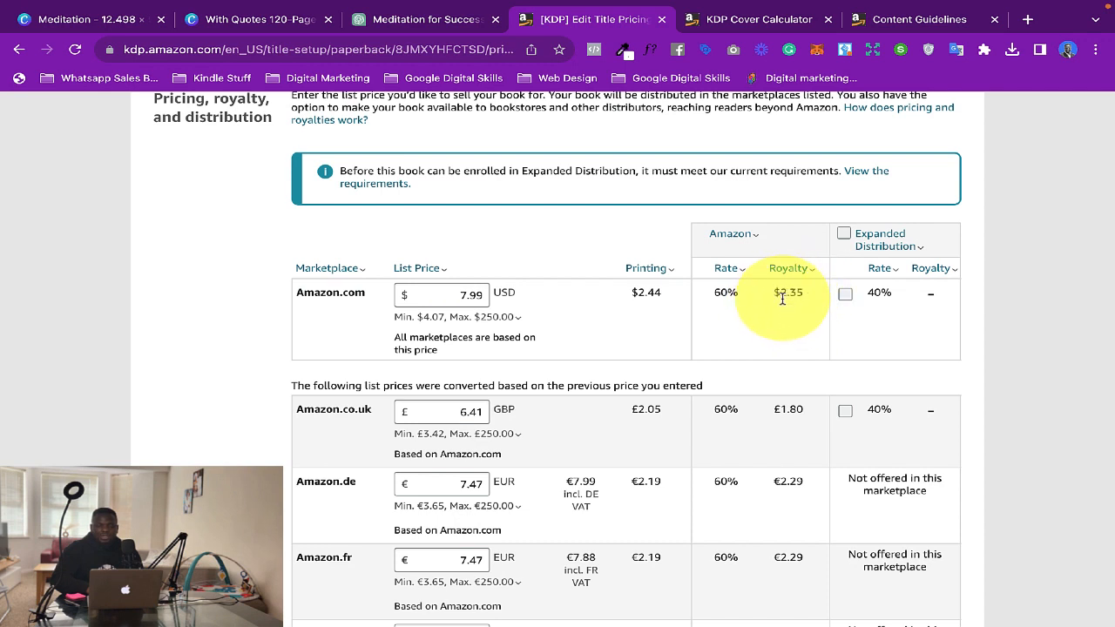
pyautogui.scroll(-1, 749, 337)
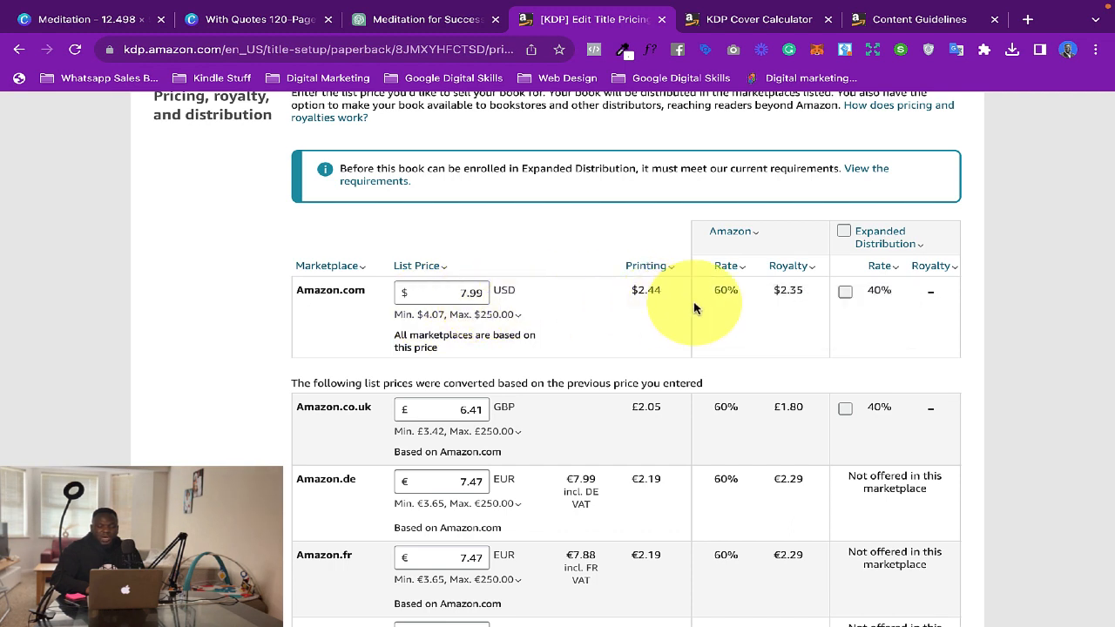
pyautogui.moveTo(772, 290); pyautogui.dragTo(805, 297)
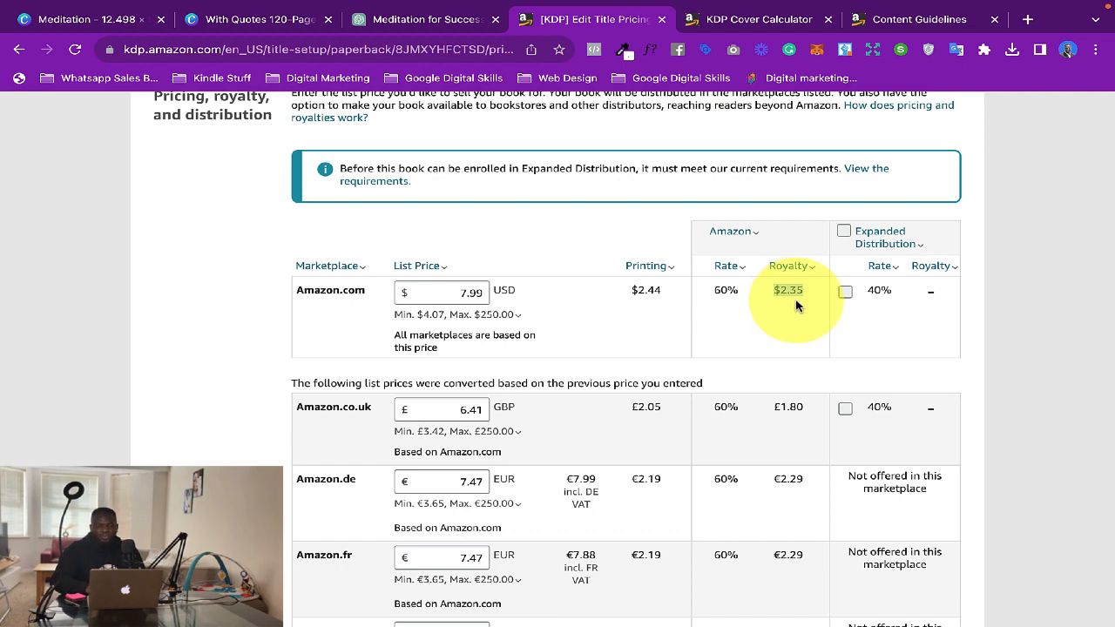
pyautogui.scroll(-1, 795, 305)
pyautogui.click(1001, 325)
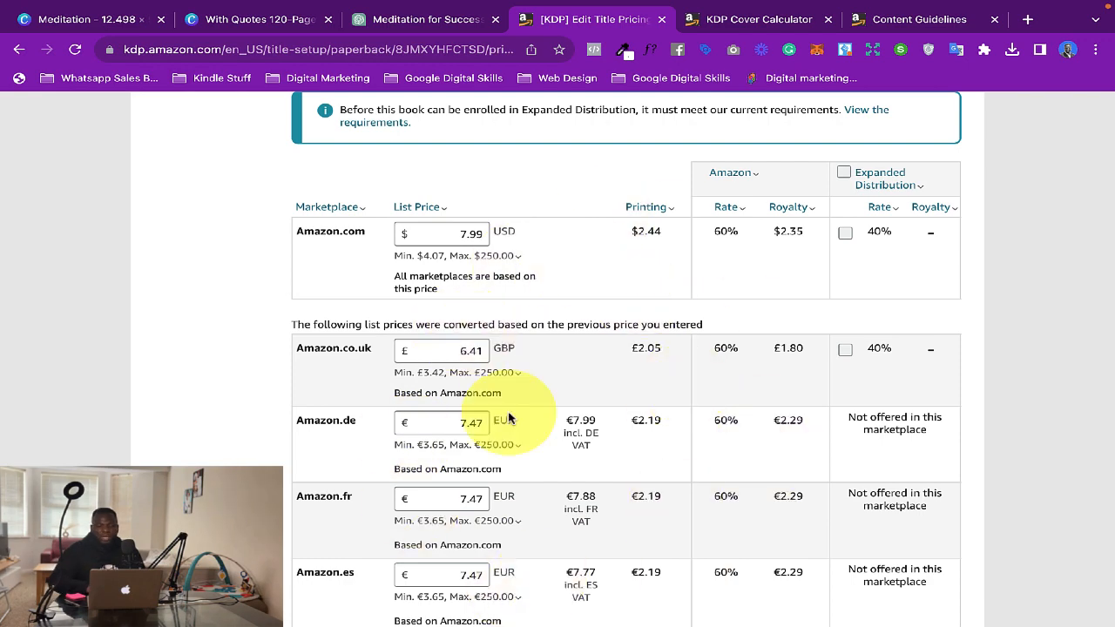
pyautogui.scroll(-2, 509, 419)
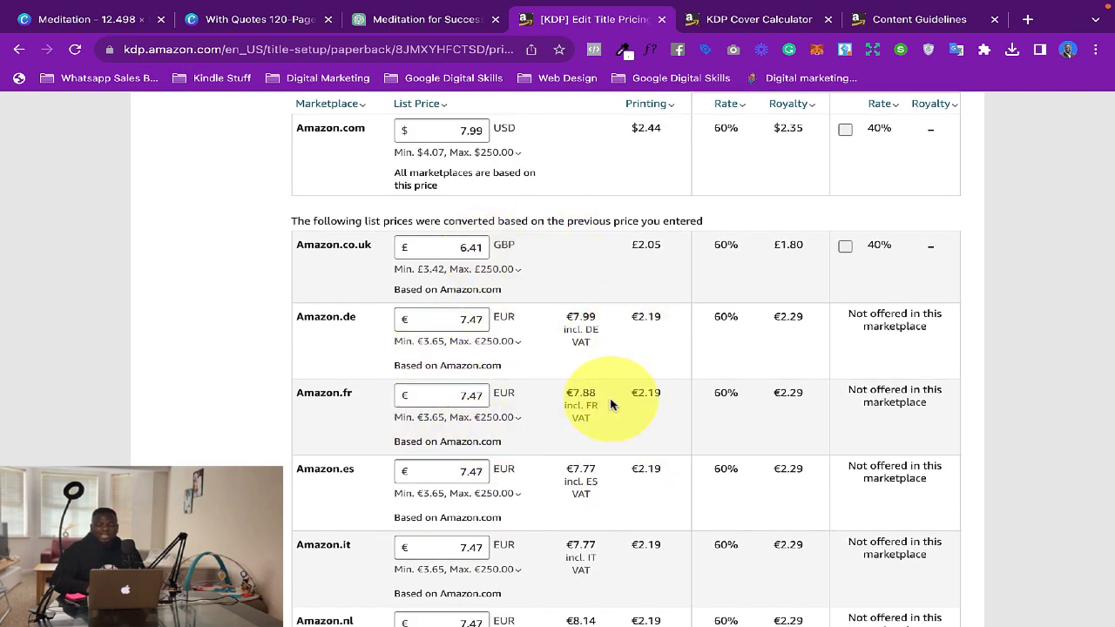
pyautogui.scroll(-10, 570, 346)
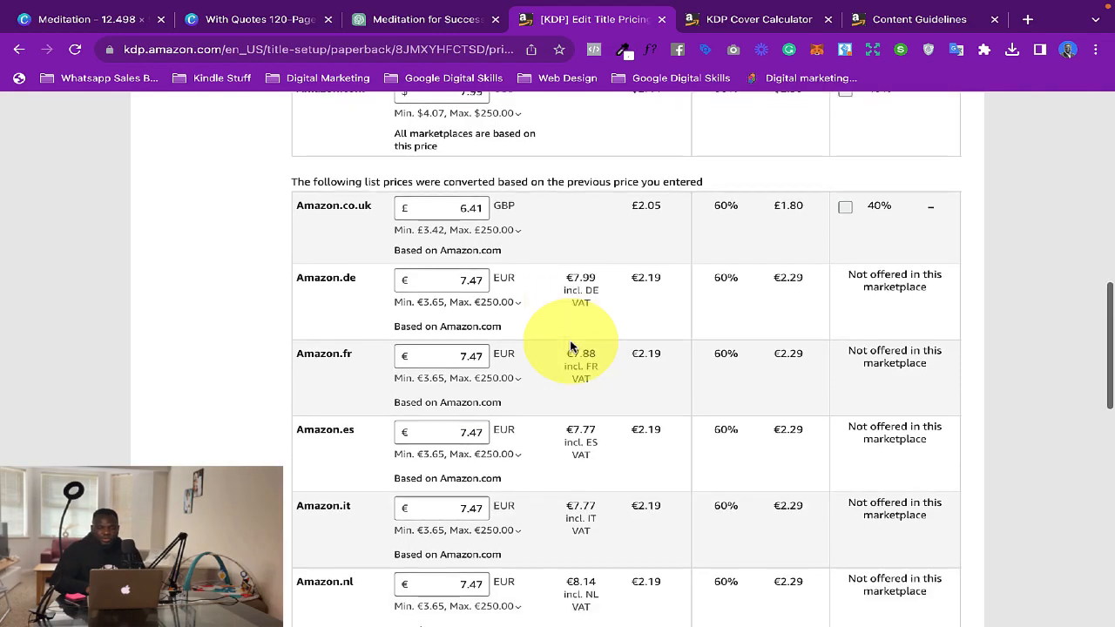